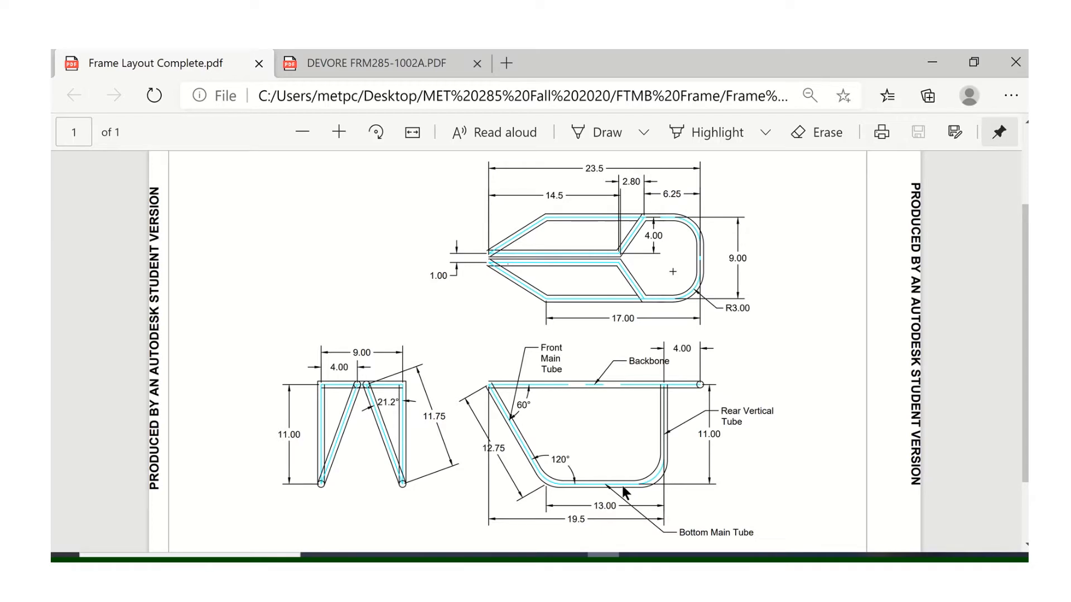
- View the FRM285-1002A drawing PDF, switch to Inventor and create a new part file
click(326, 71)
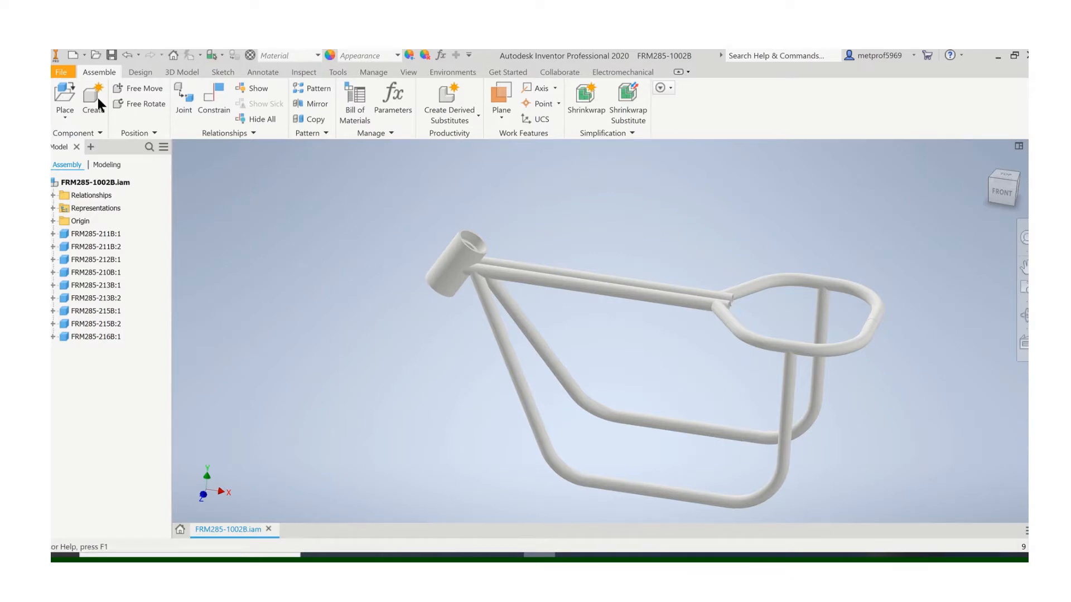
click(72, 71)
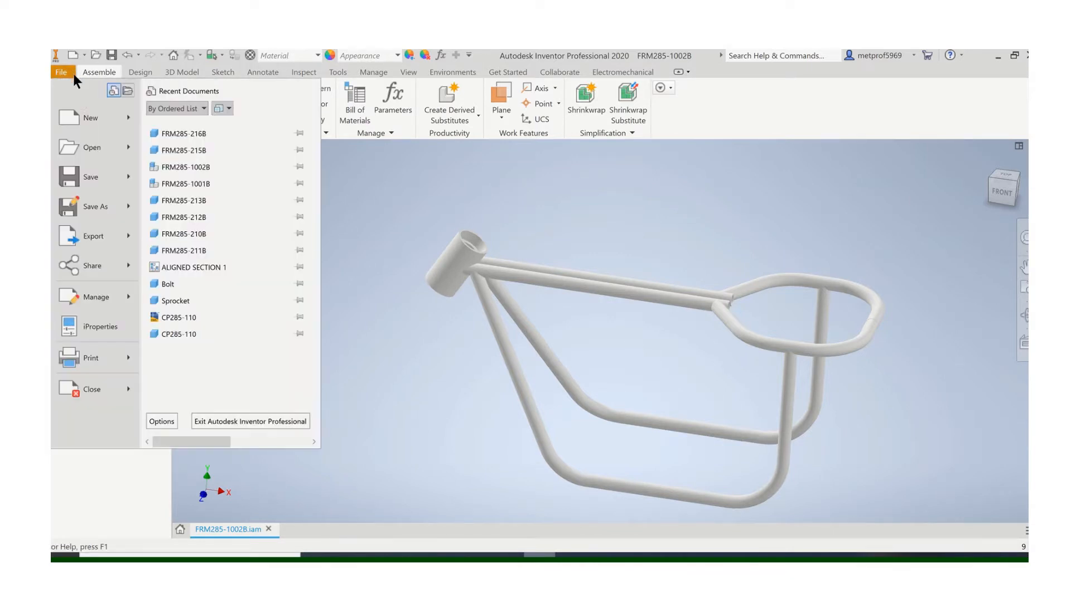
click(87, 122)
double_click(454, 168)
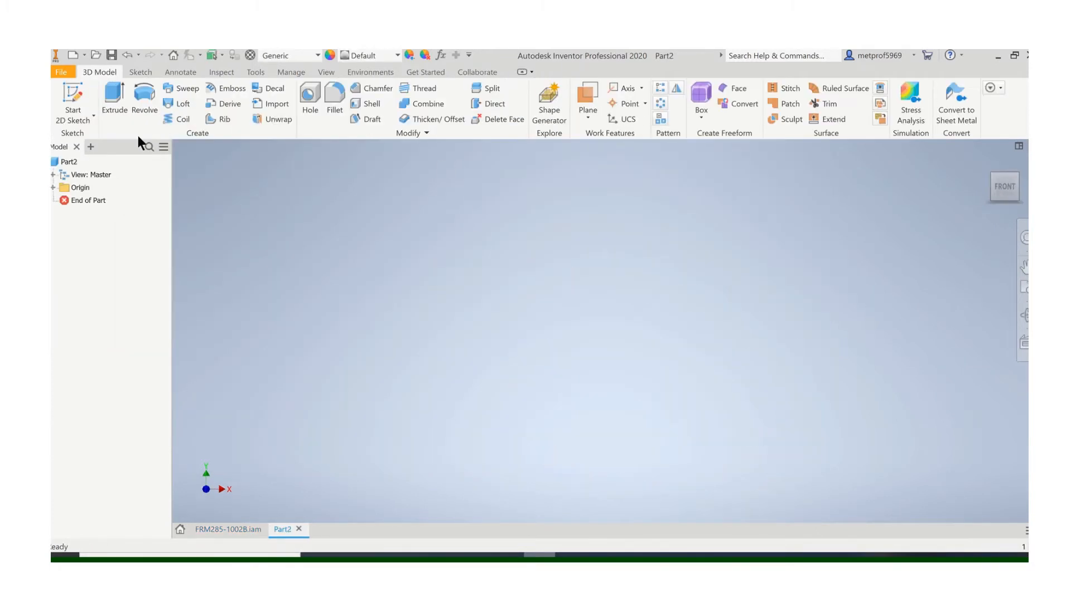
- Start a sketch on the front XY plane and draw a 4 in vertical line upward from the origin
click(67, 93)
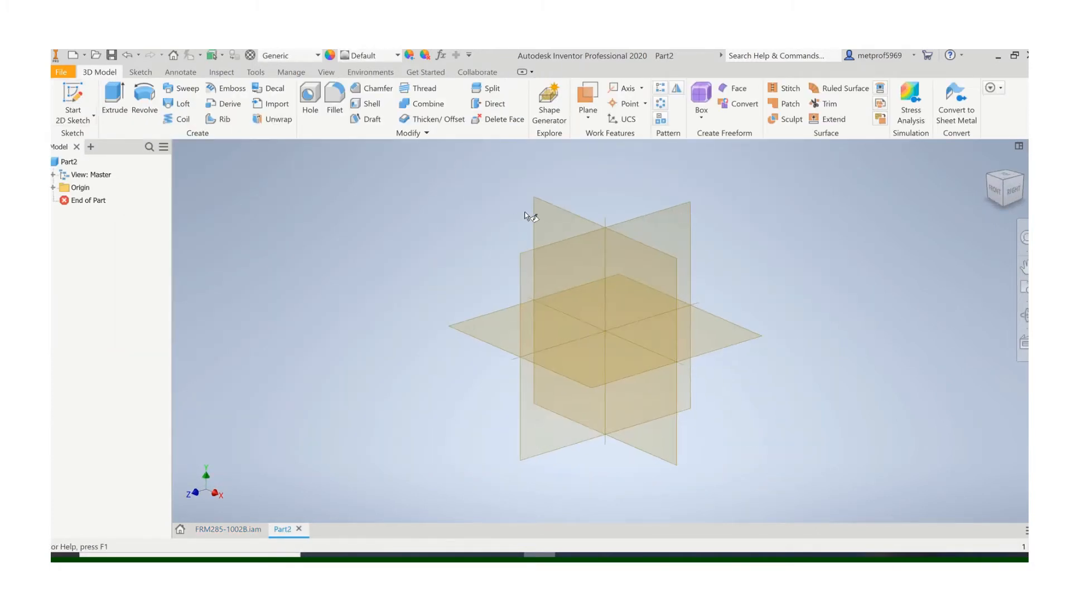
click(546, 214)
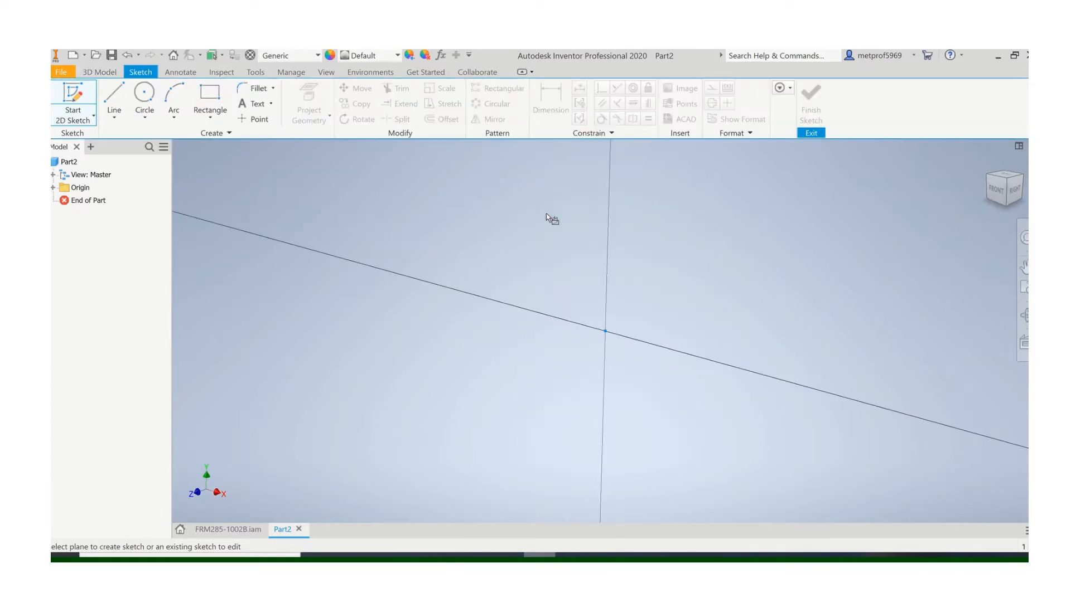
click(115, 96)
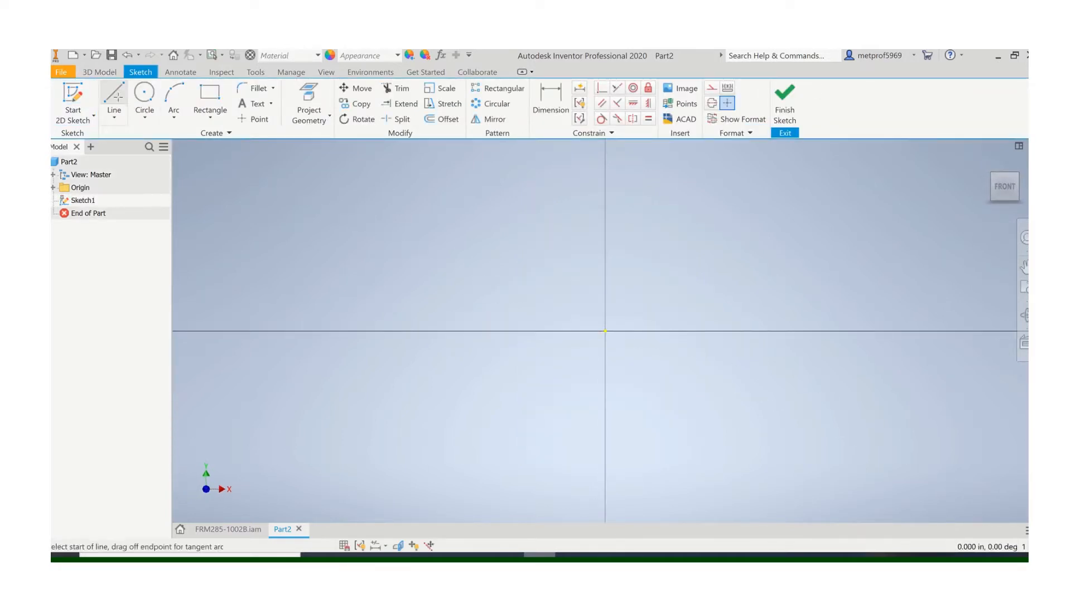
click(605, 332)
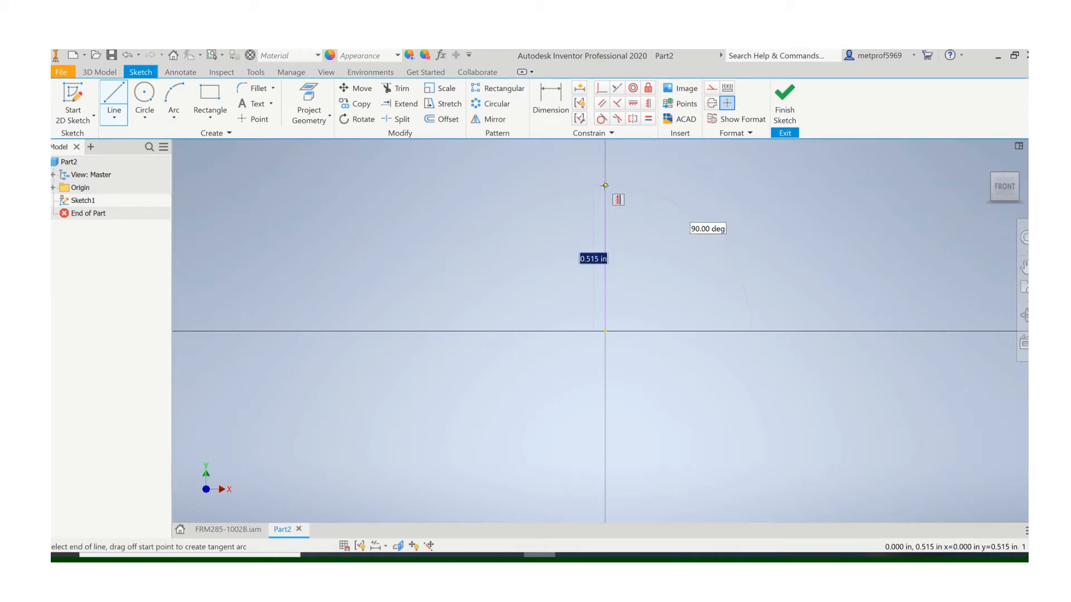
text(4)
key(Return)
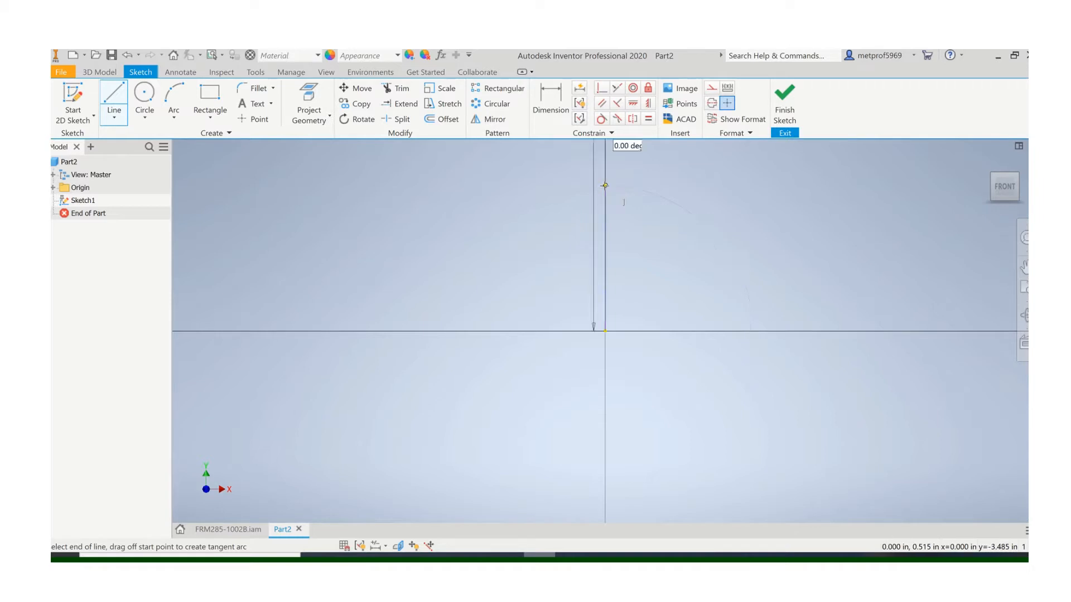
key(Escape)
- Draw a 10.254 in horizontal line from the origin along positive X and move both length dimensions clear of the lines
scroll(666, 263, down, 2)
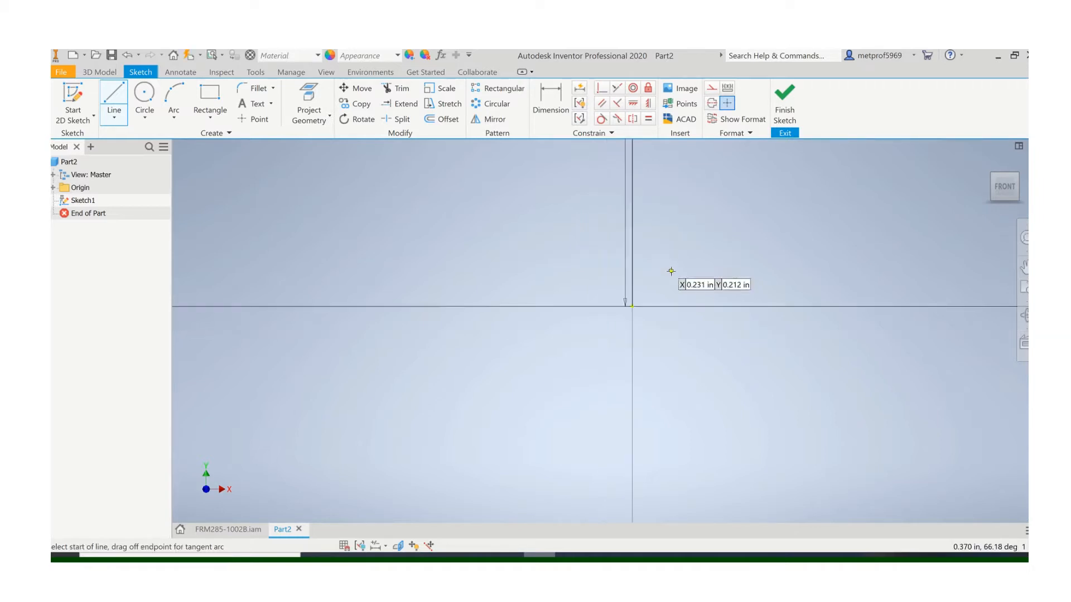
scroll(671, 272, down, 2)
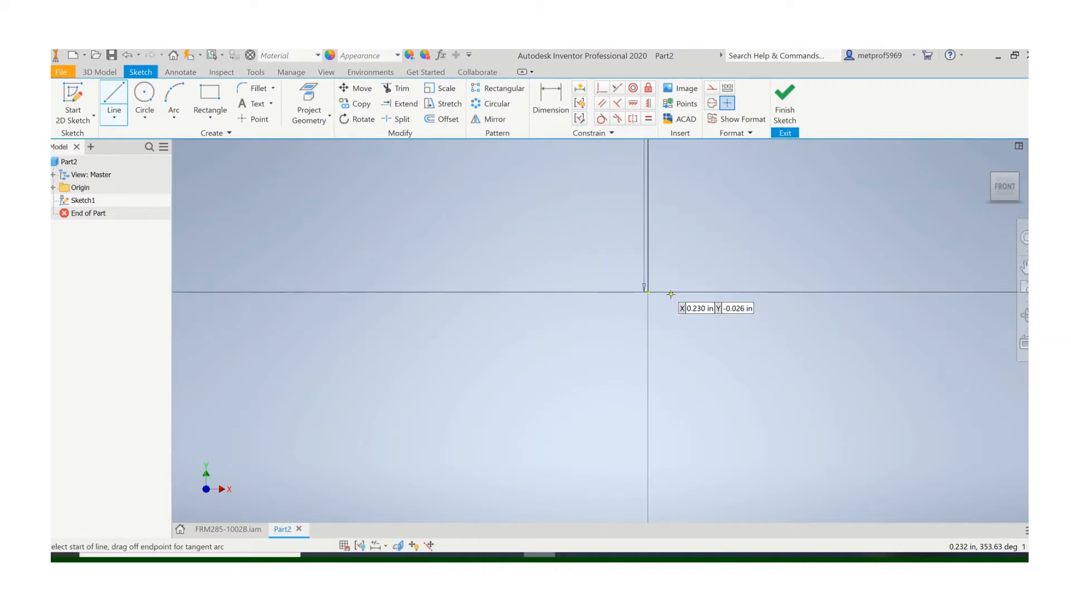
middle_drag(671, 294, 453, 391)
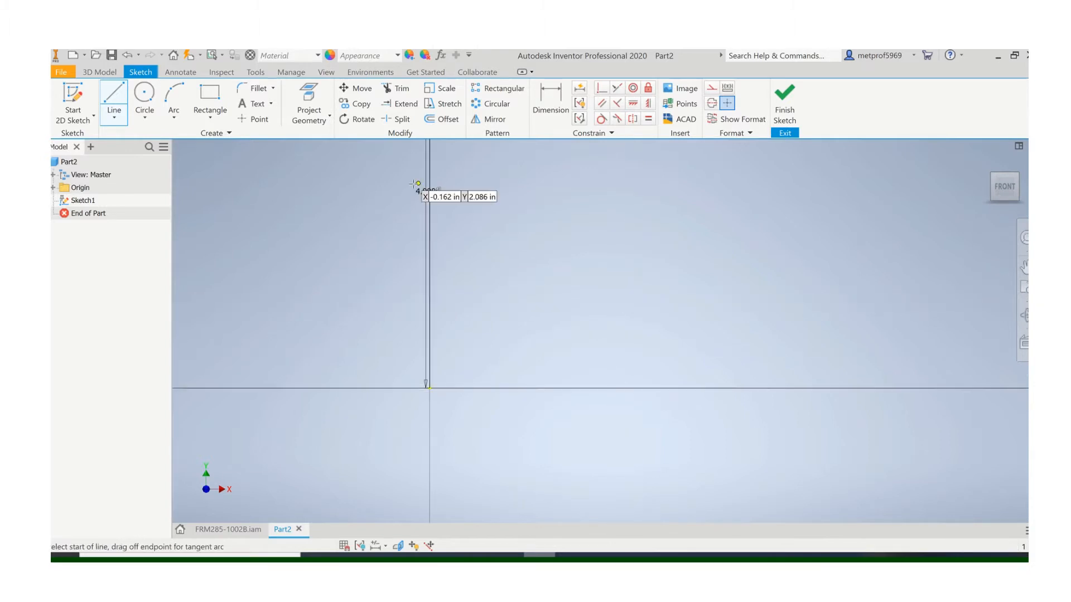
scroll(418, 193, down, 2)
middle_drag(522, 268, 450, 338)
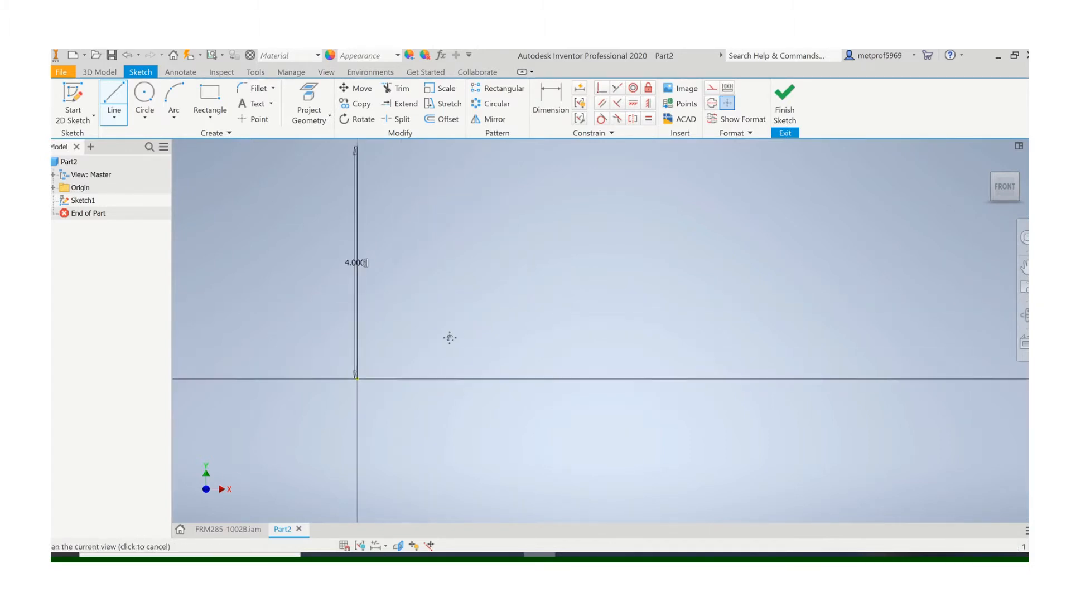
click(357, 380)
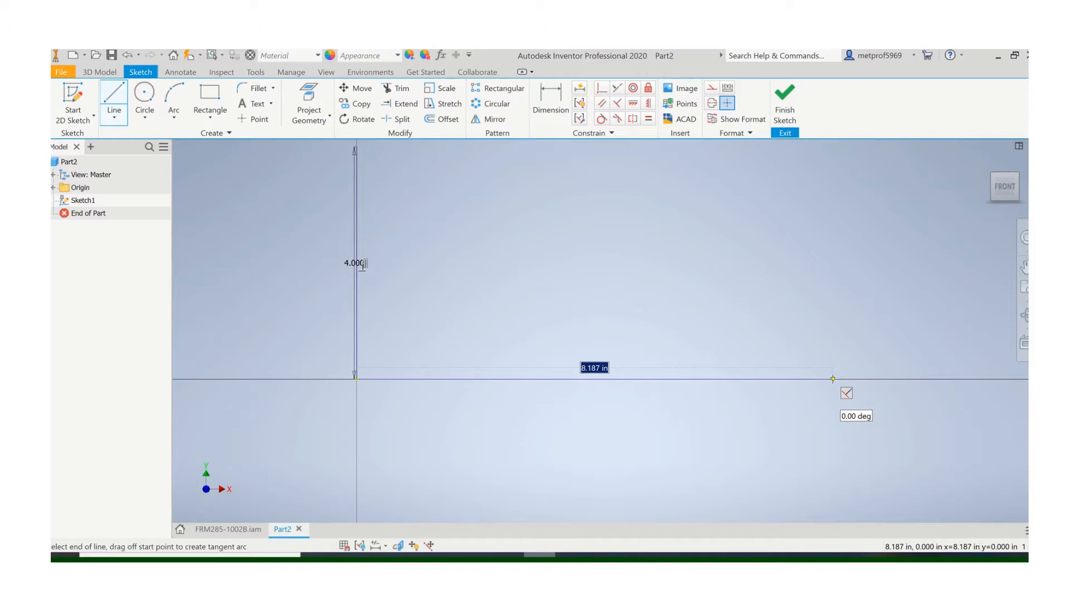
key(BackSpace)
text(254)
key(Return)
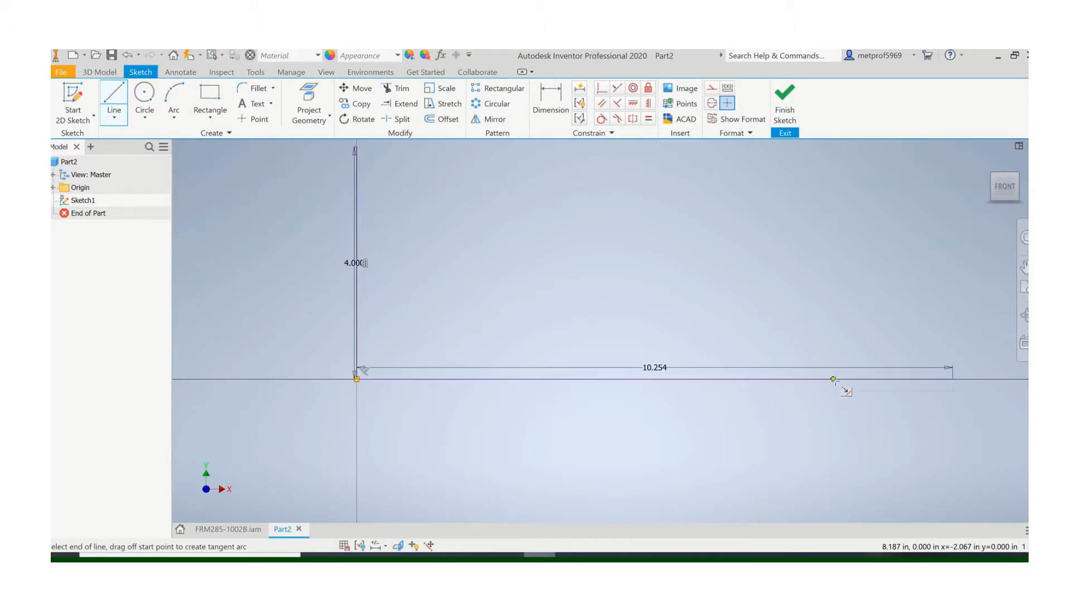
scroll(835, 379, down, 3)
key(Escape)
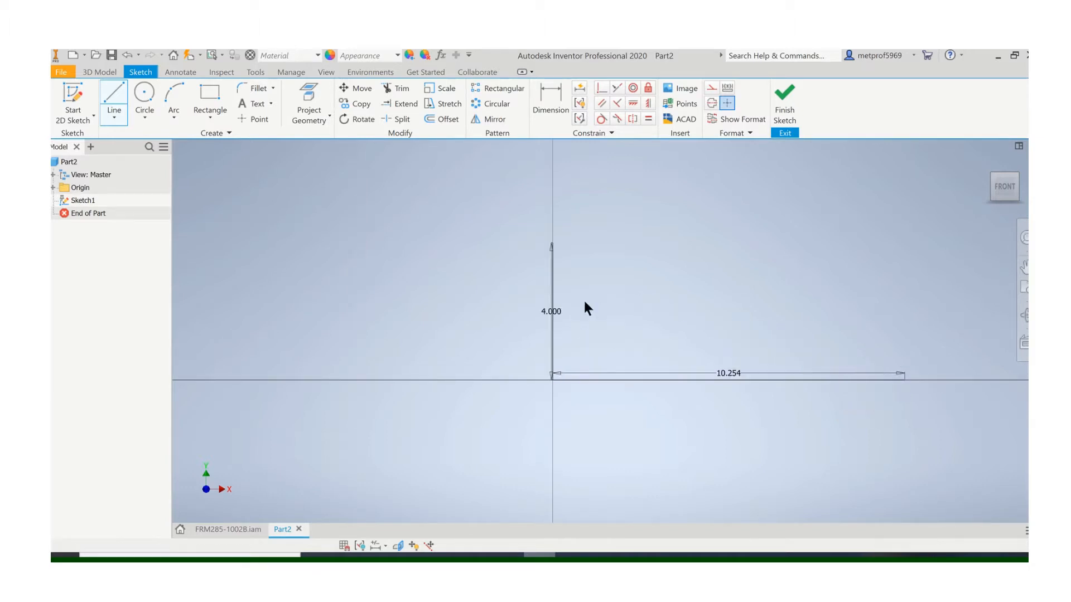
click(519, 308)
drag(729, 375, 723, 412)
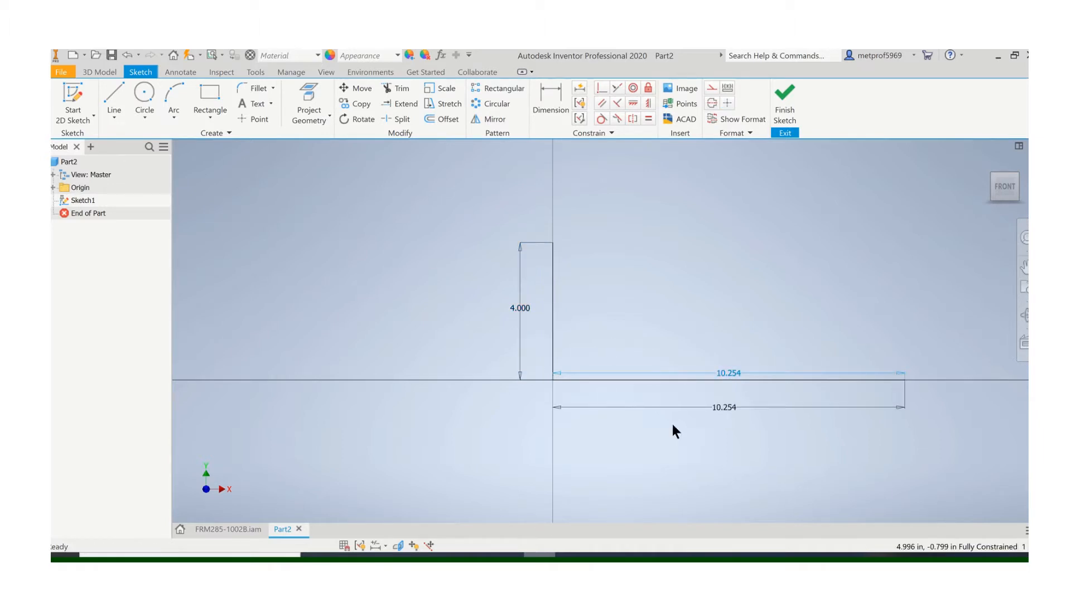
- Fillet the corner between the two lines with a 3 in radius and finish the path sketch
click(246, 88)
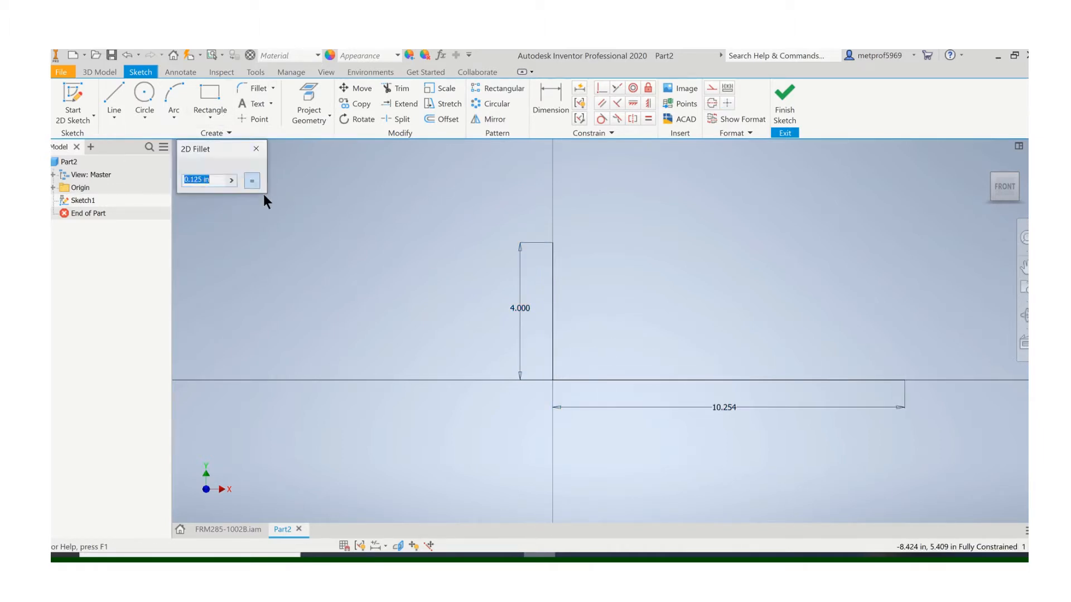
text(3)
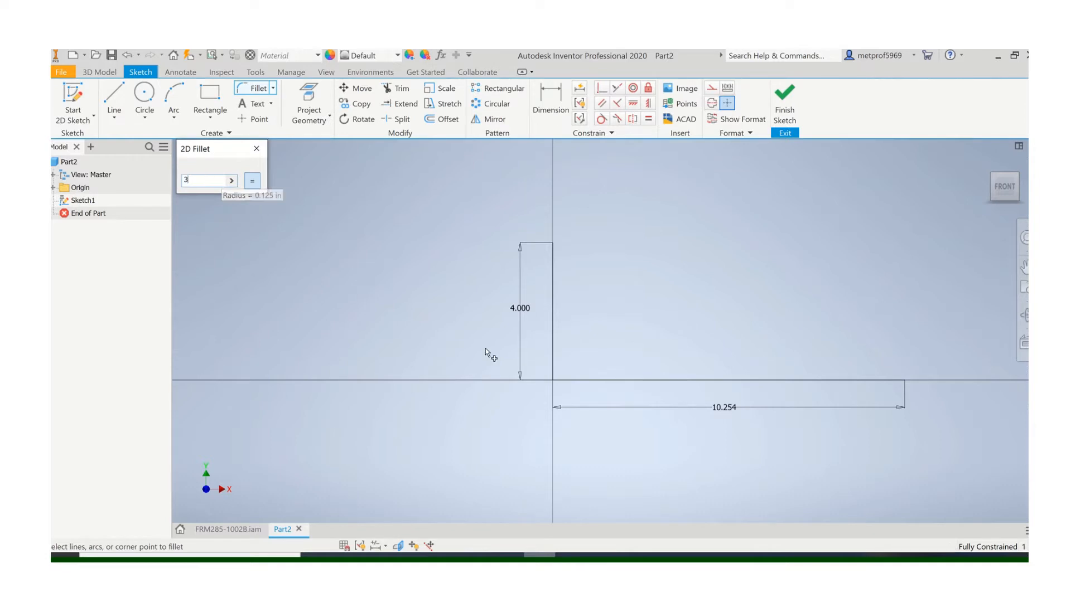
click(584, 379)
click(257, 149)
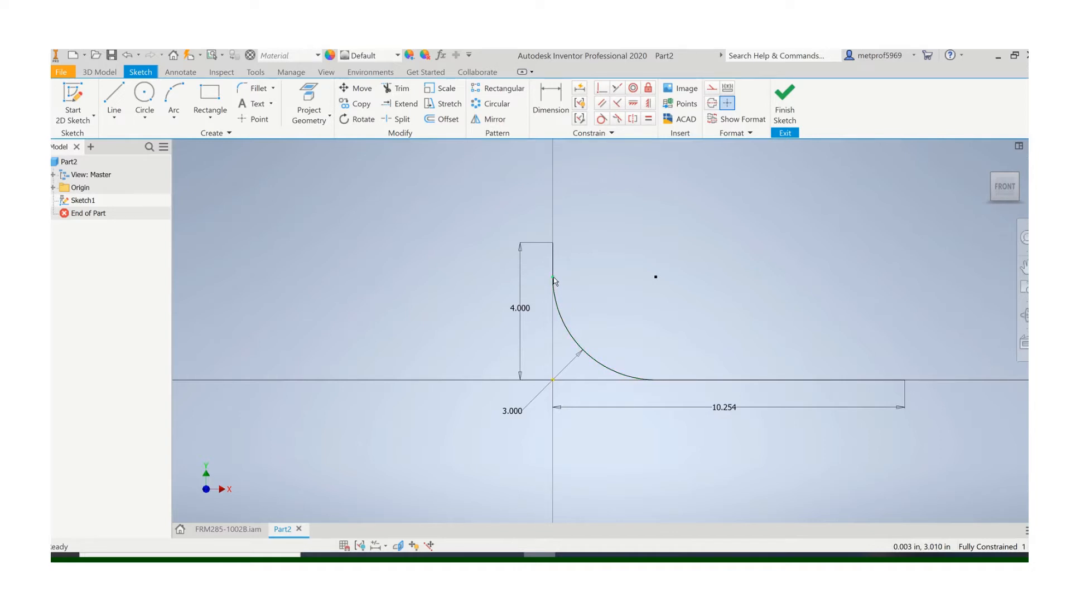
click(783, 96)
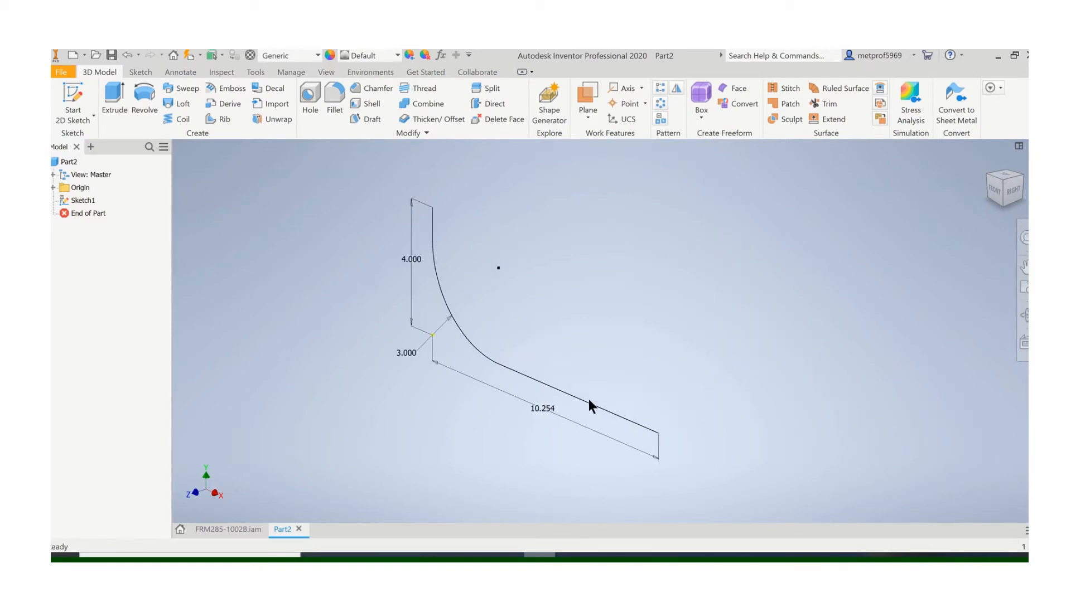
- Create a work plane normal to the vertical line at its upper endpoint
click(589, 118)
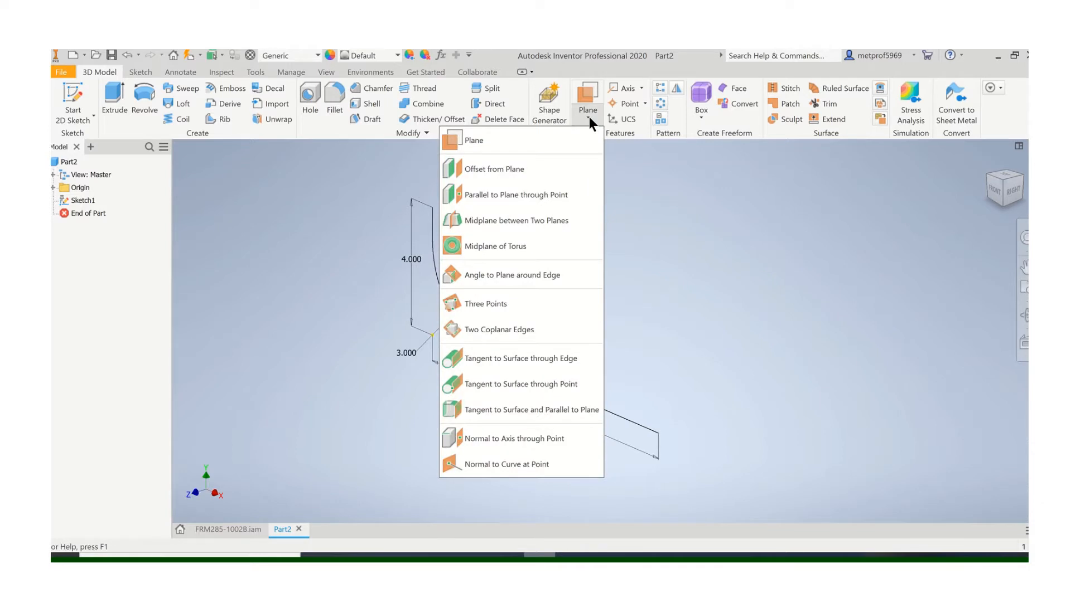
click(517, 465)
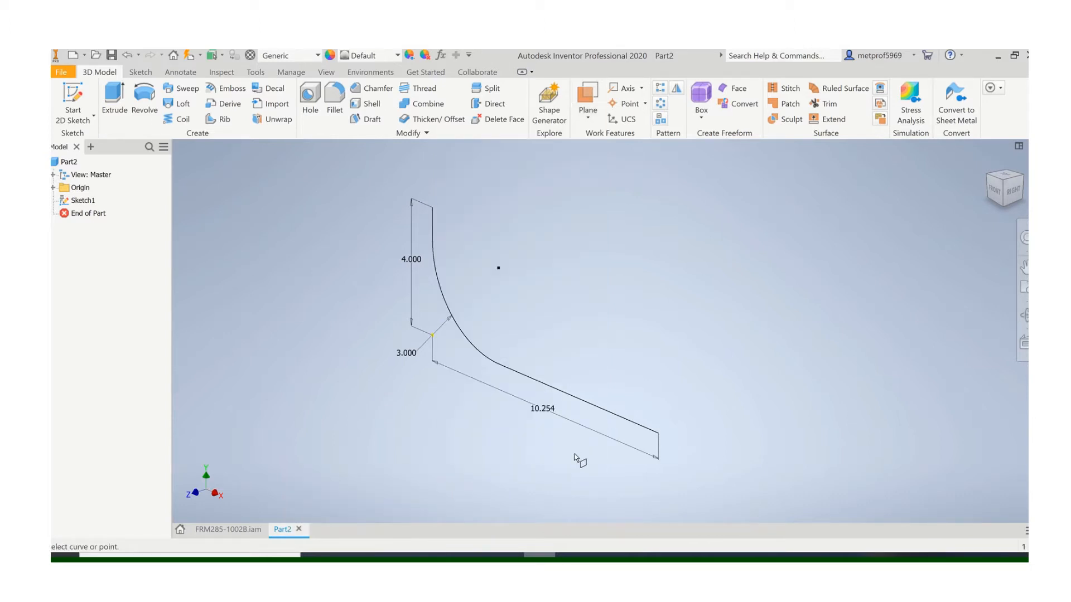
click(434, 231)
click(432, 208)
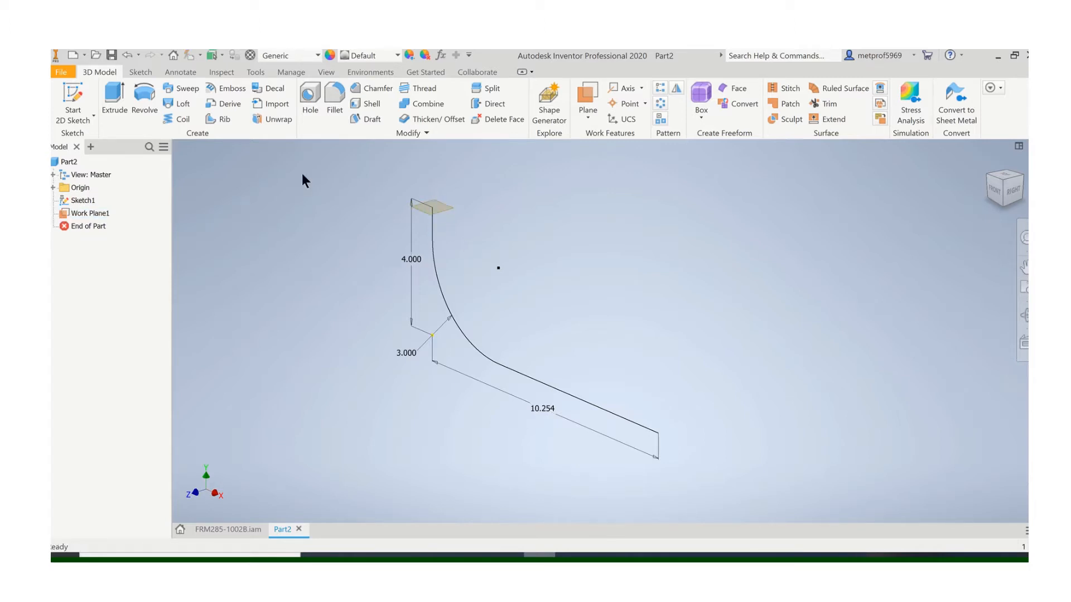
- Start a sketch on the new work plane and draw a 0.75 in diameter circle centred on the path's end
click(64, 93)
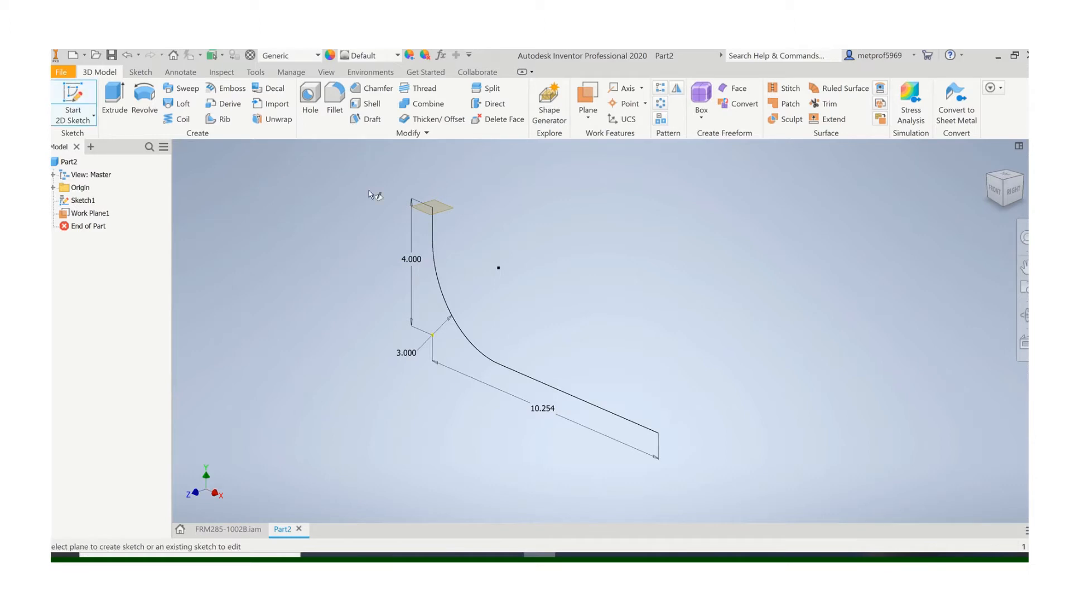
click(443, 211)
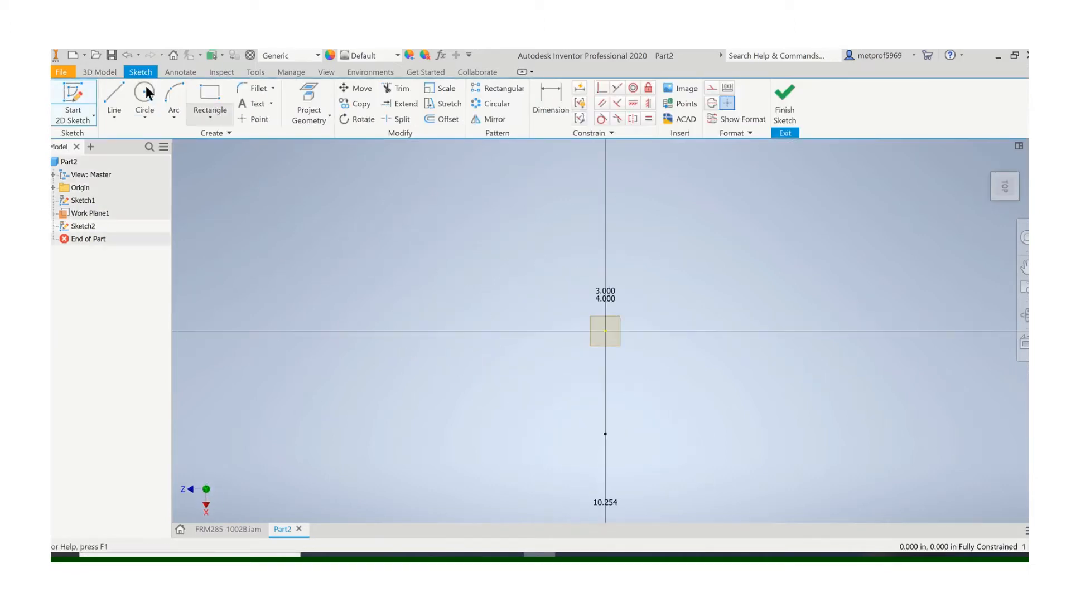
key(c)
scroll(605, 331, up, 3)
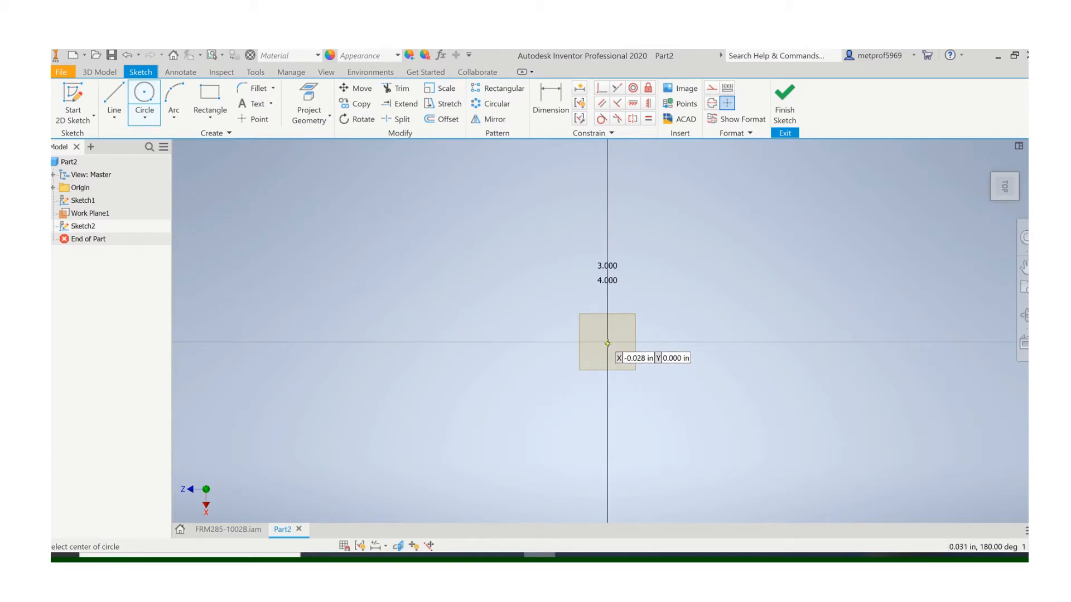
click(607, 343)
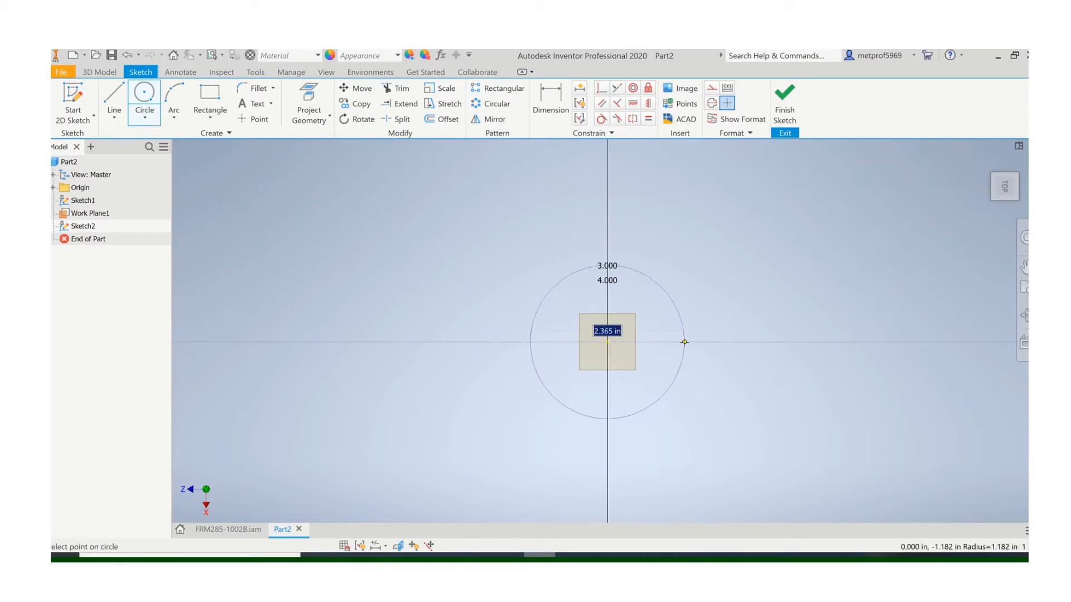
key(BackSpace)
text(.75)
key(Return)
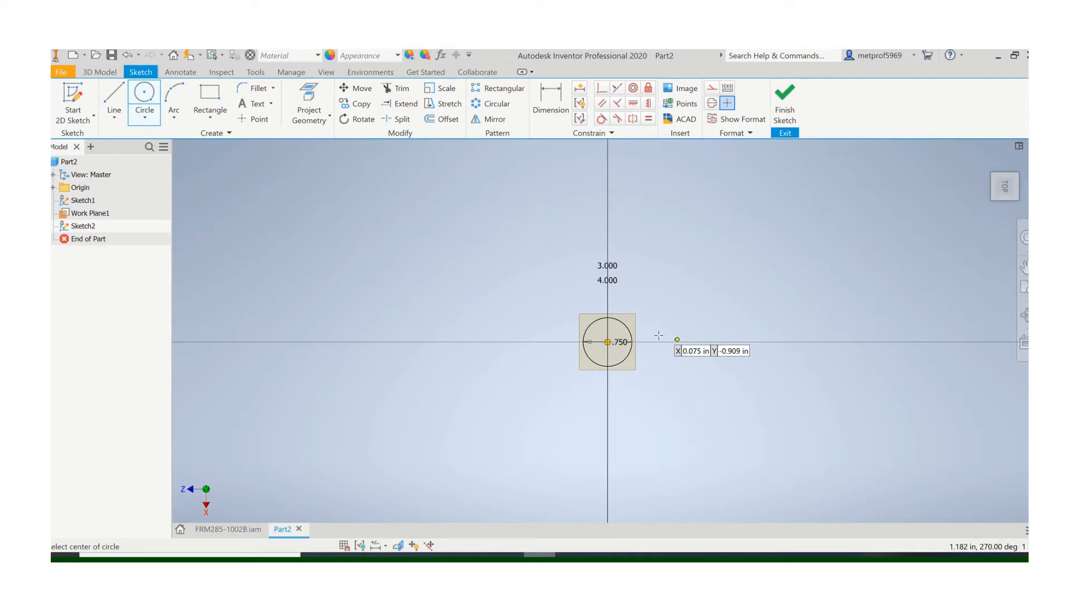
- Add a concentric 0.62 in diameter circle for the tube's inner wall and finish the profile sketch
scroll(654, 335, up, 5)
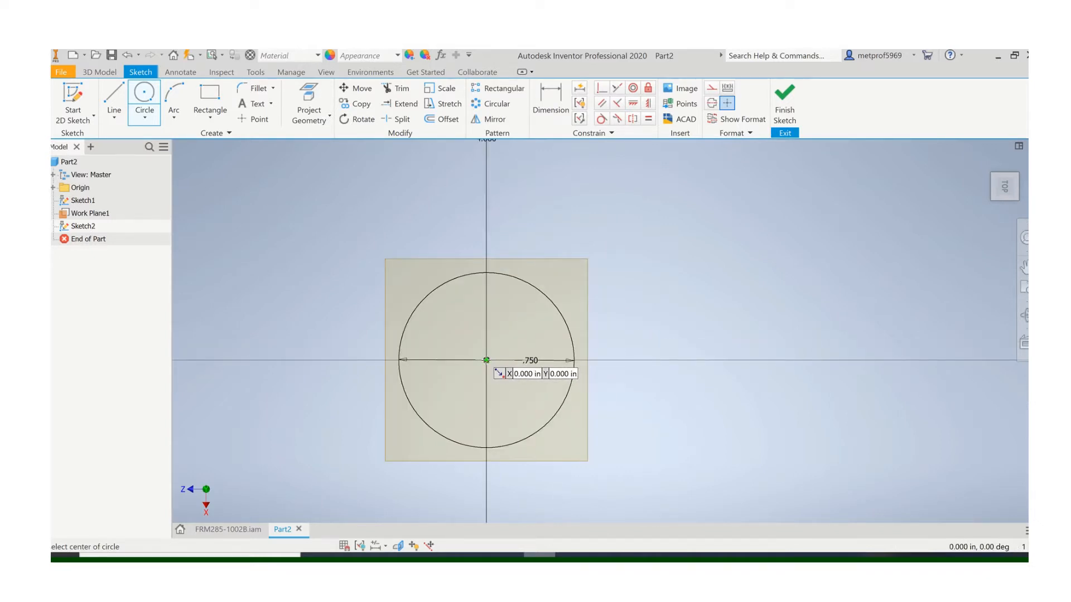
click(486, 360)
key(BackSpace)
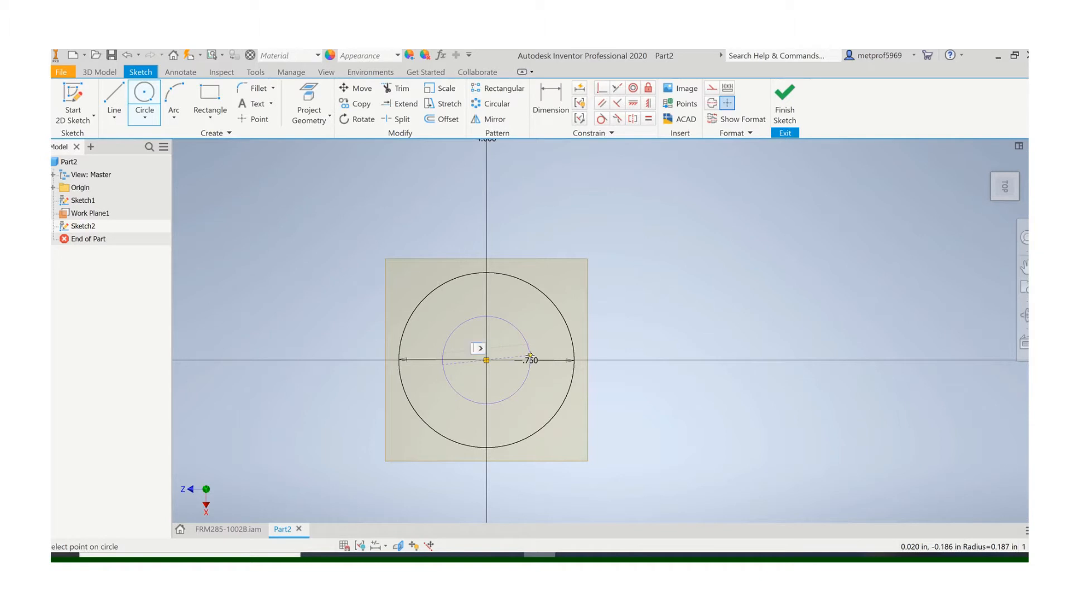
text(.62)
key(Return)
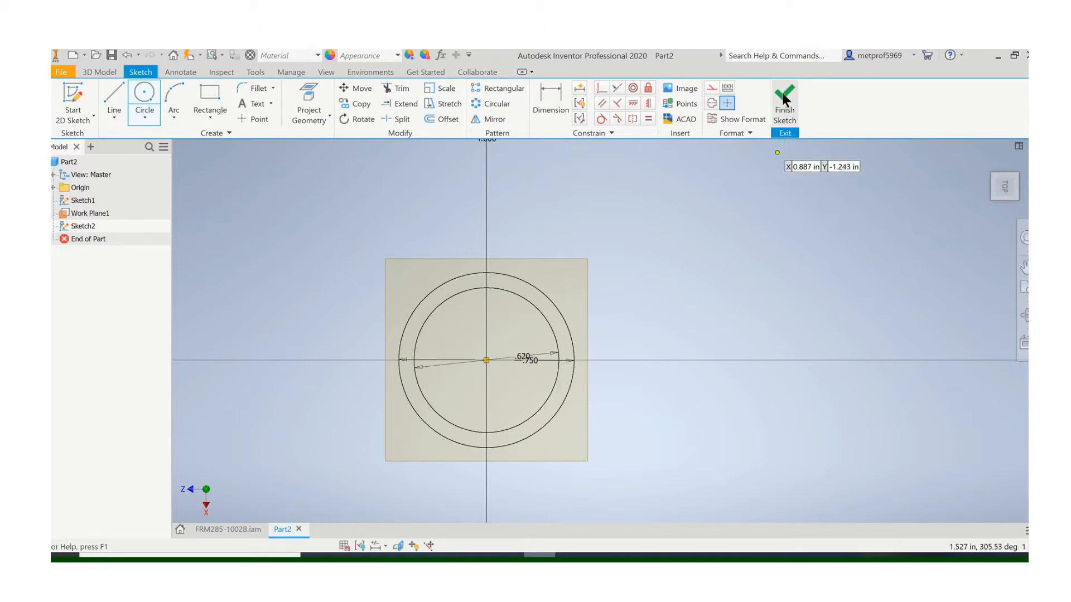
click(782, 95)
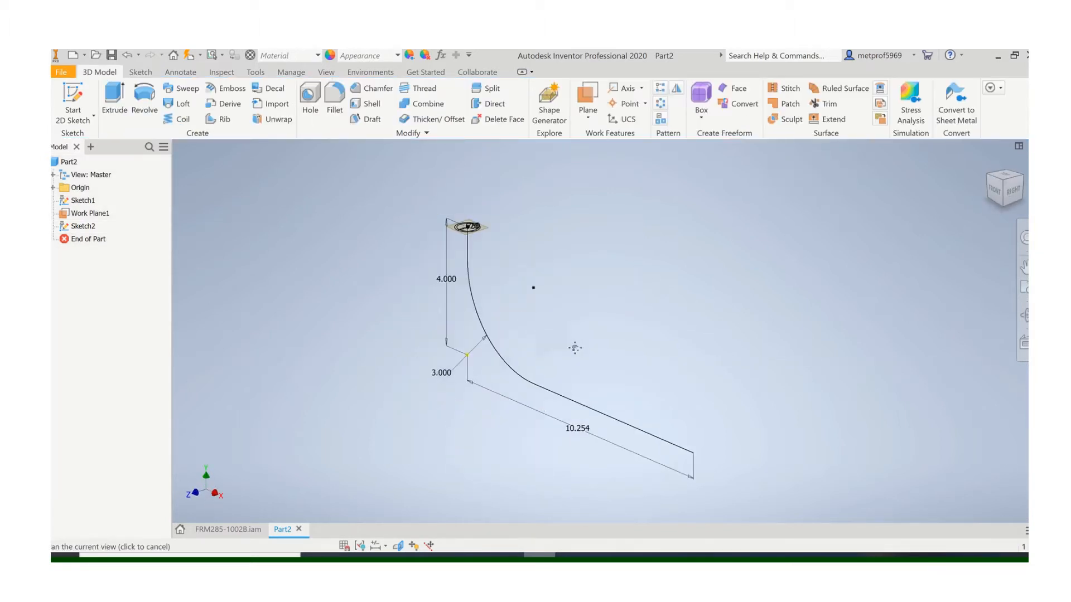
- Start a Sweep and select the ring between the two concentric circles as its profile
scroll(508, 267, down, 3)
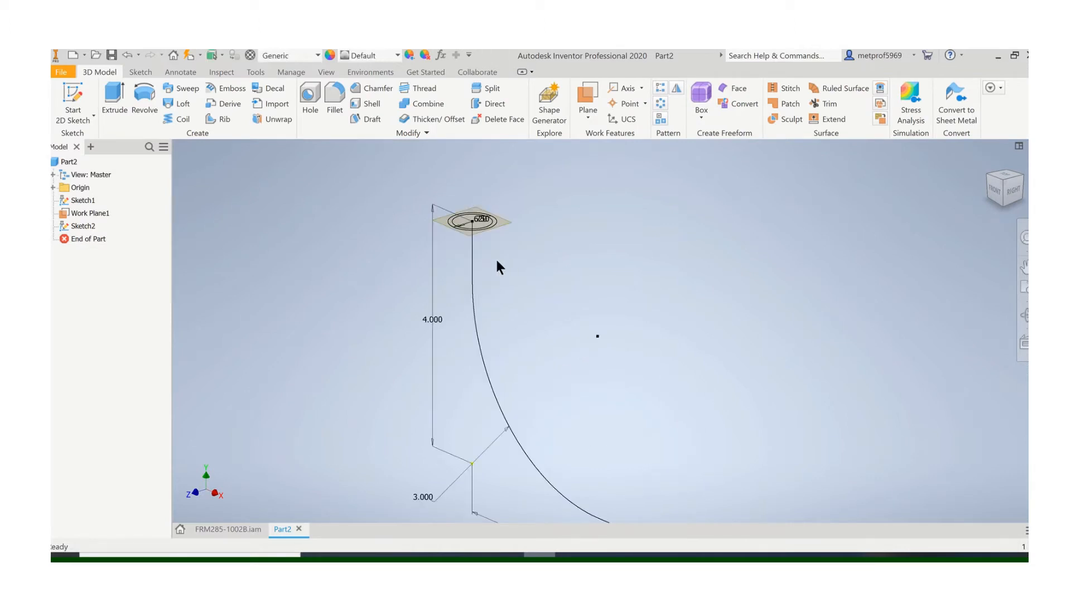
middle_drag(476, 251, 461, 289)
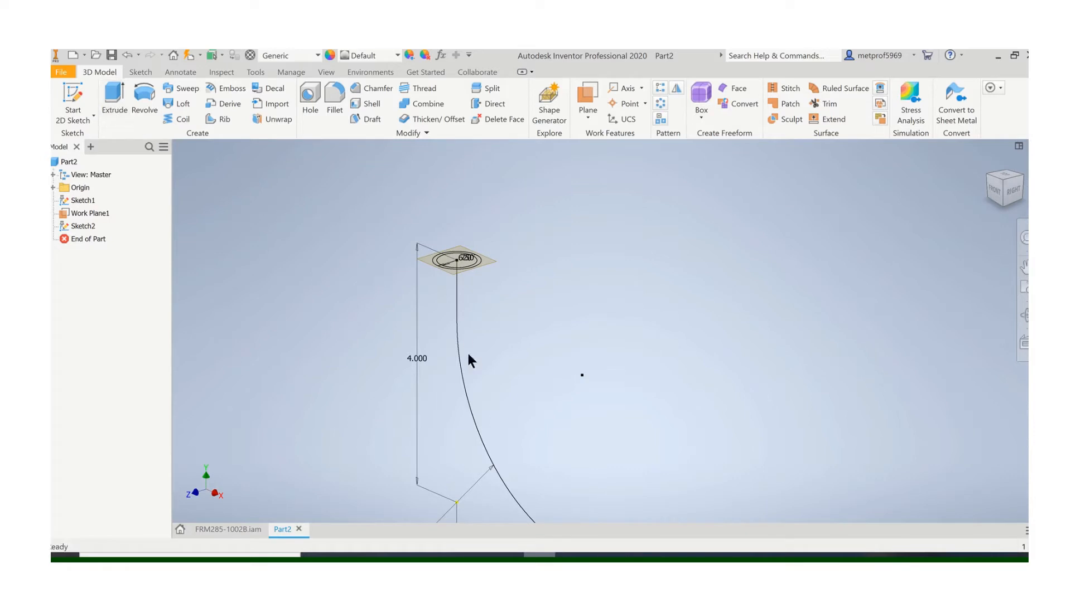
scroll(471, 384, up, 2)
click(187, 88)
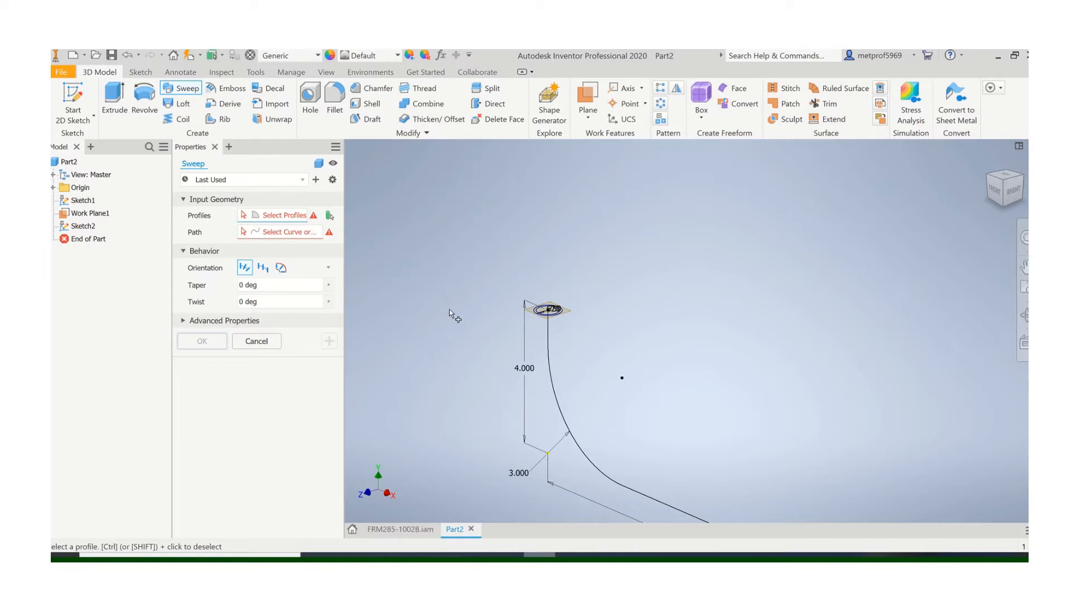
mouse_move(522, 327)
middle_down()
mouse_move(461, 363)
mouse_move(546, 218)
middle_up()
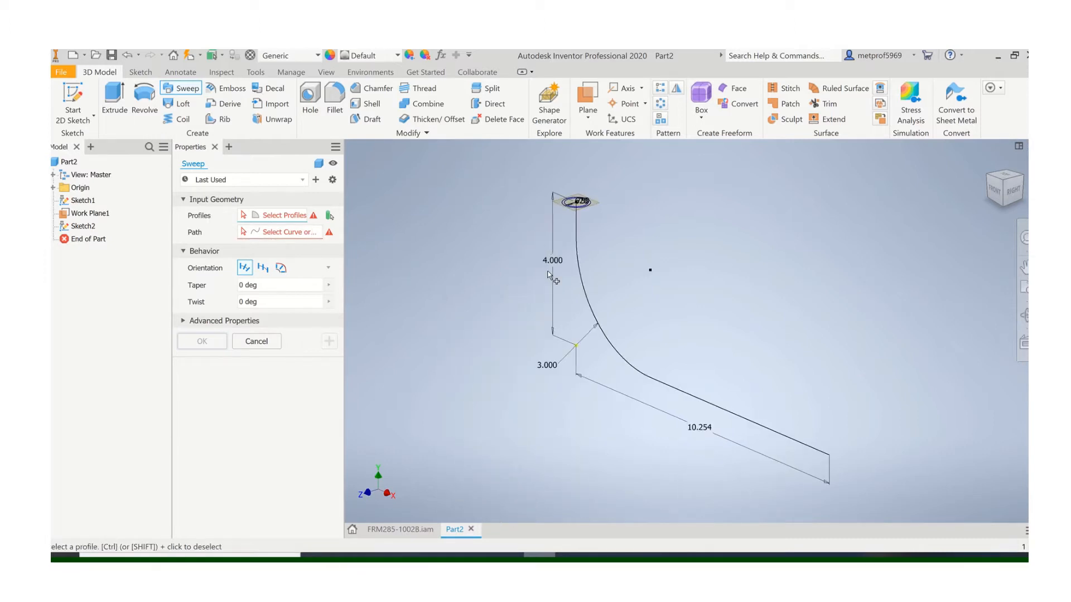
scroll(548, 279, down, 1)
mouse_move(546, 281)
shift+middle_down()
mouse_move(528, 325)
mouse_move(529, 309)
mouse_move(436, 251)
shift+middle_up()
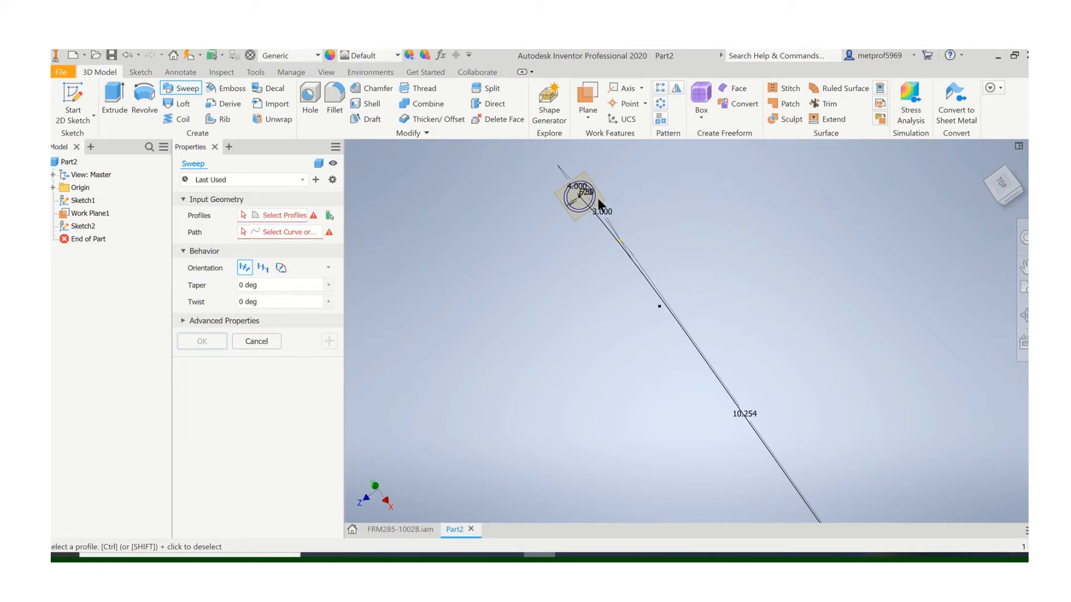
scroll(597, 198, down, 5)
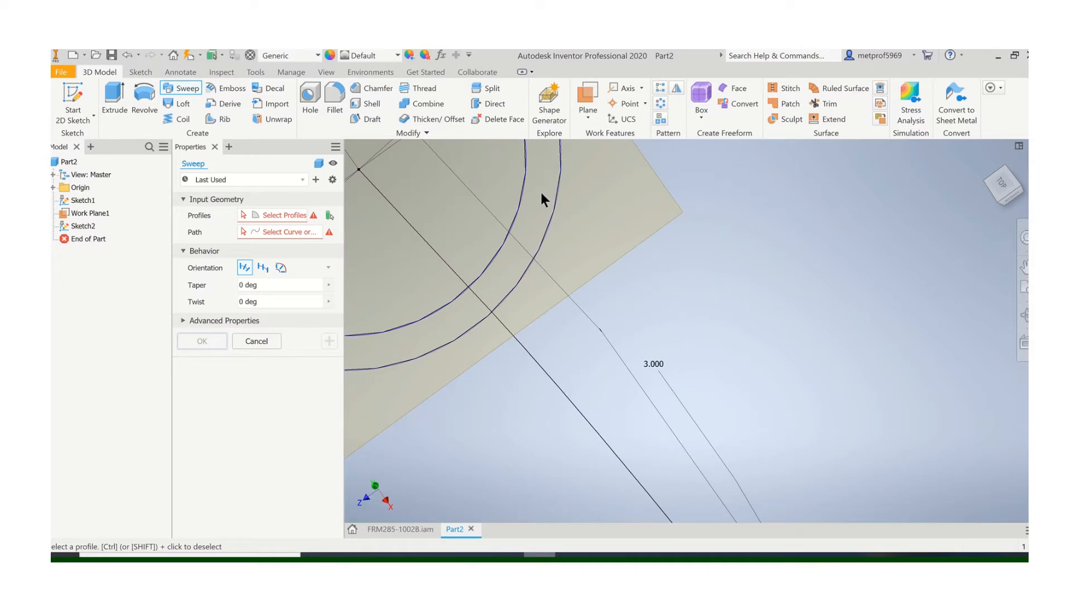
click(542, 221)
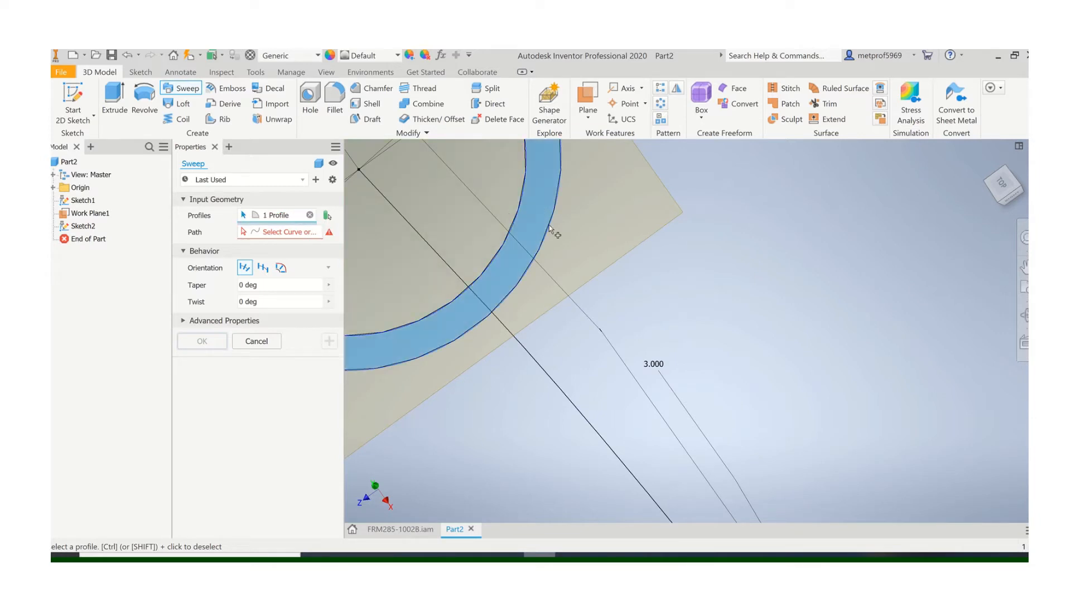
scroll(551, 230, up, 4)
scroll(553, 236, up, 2)
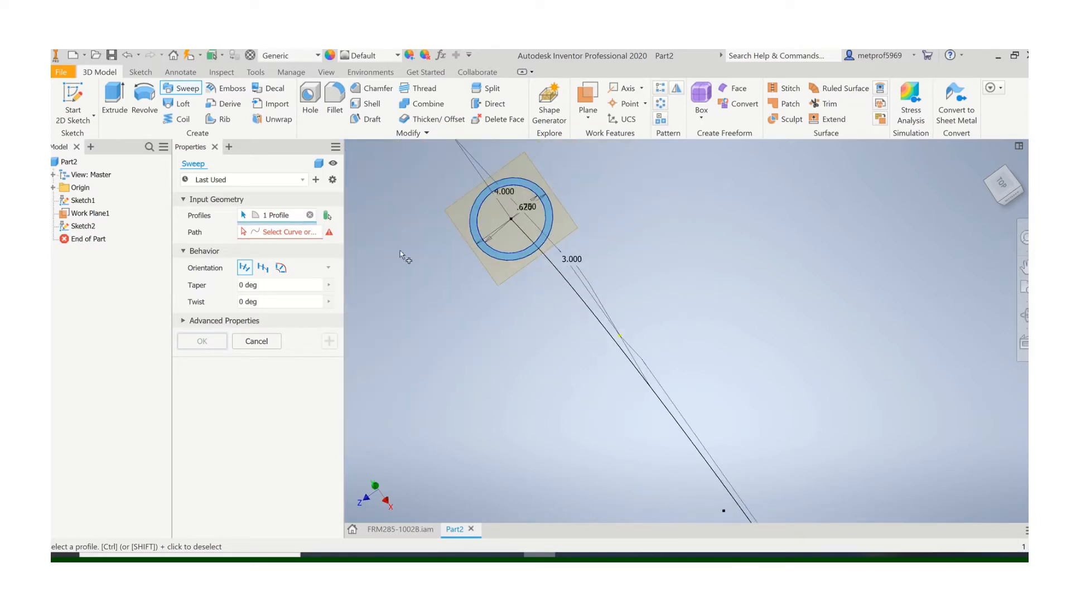
- Use the filleted line sketch as the sweep path and create the tube with 0 deg taper and twist, continuing past the path-intersection warning
click(260, 235)
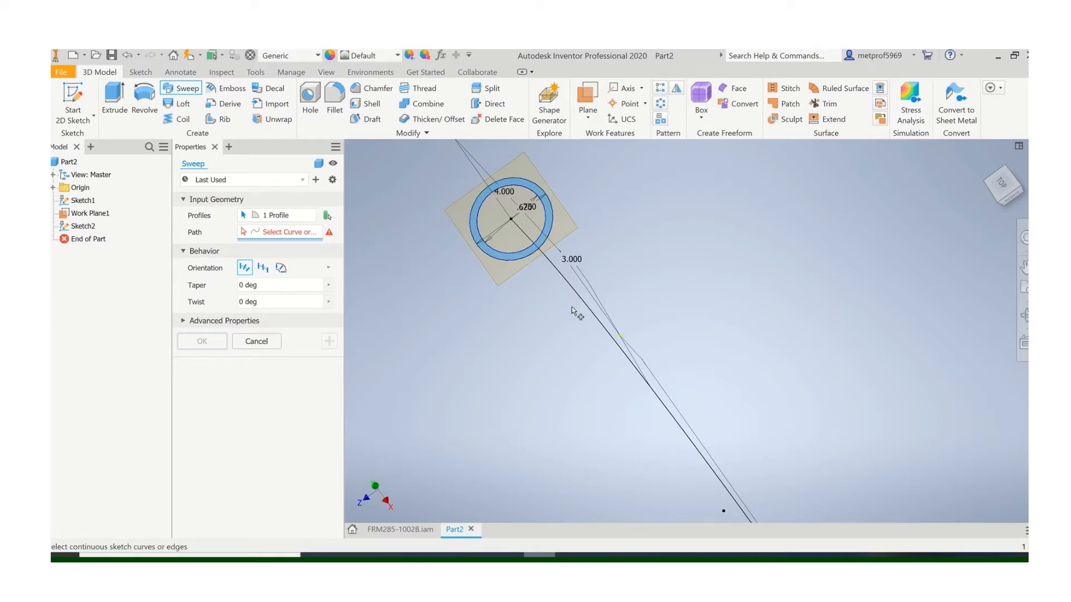
shift+middle_drag(571, 307, 507, 315)
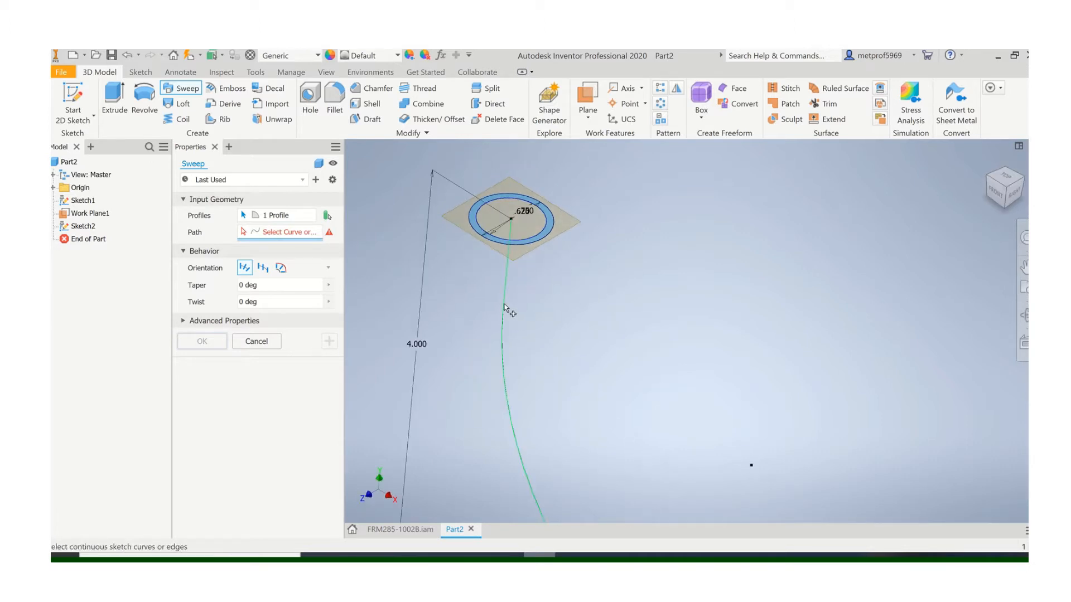
click(504, 306)
scroll(566, 338, down, 10)
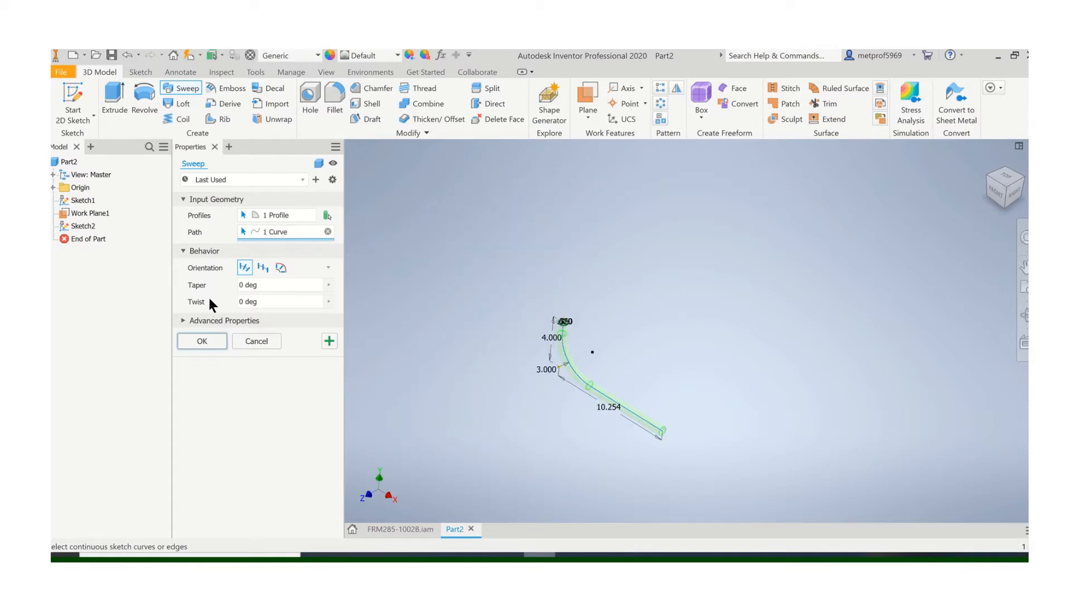
click(203, 341)
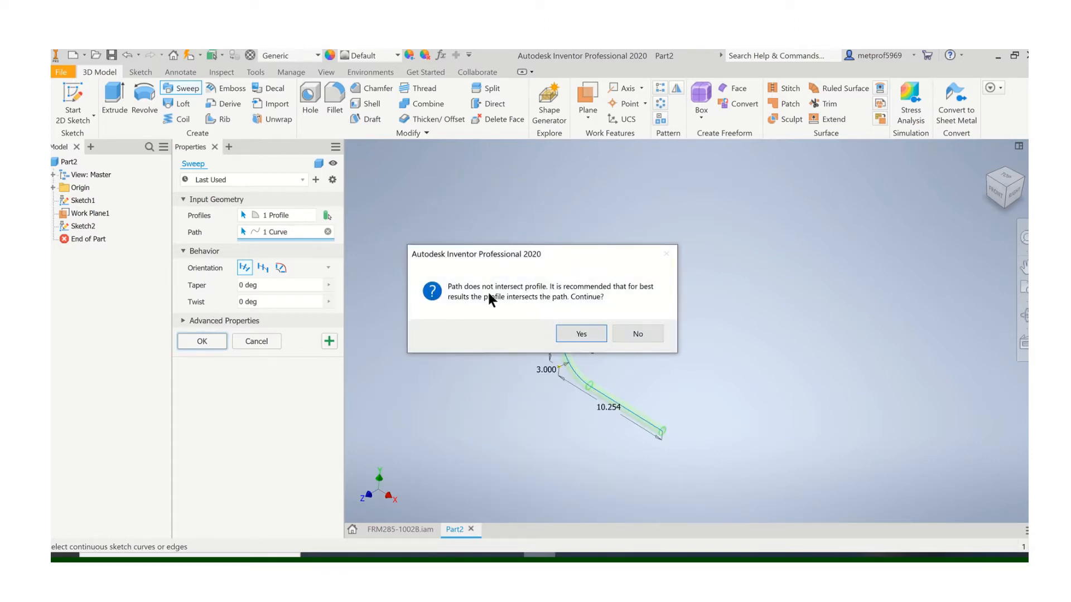
click(581, 333)
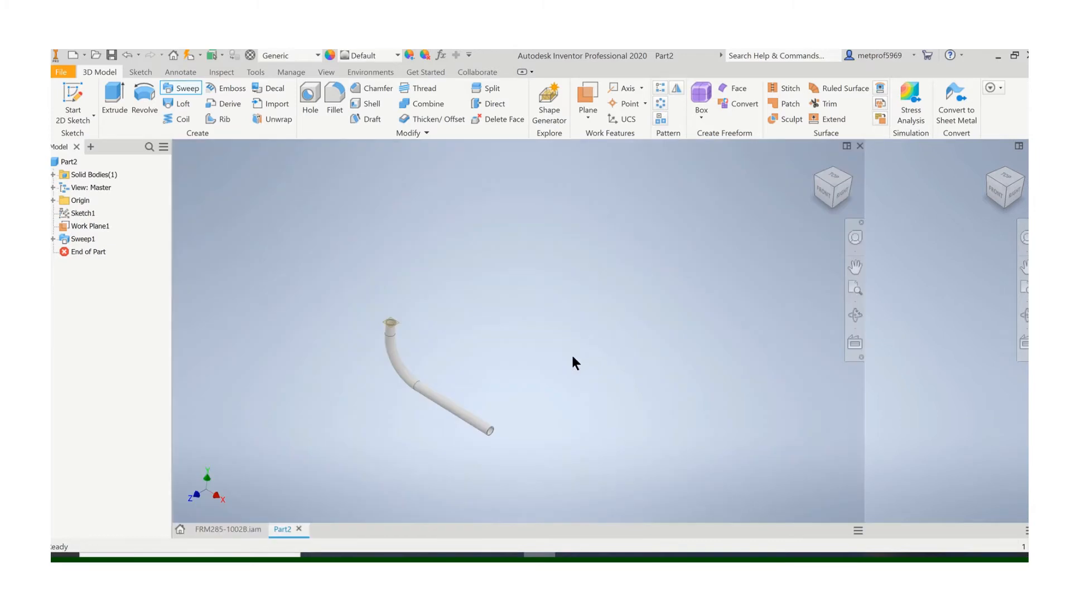
- Hide the work plane at the tube's upper end
scroll(498, 349, up, 3)
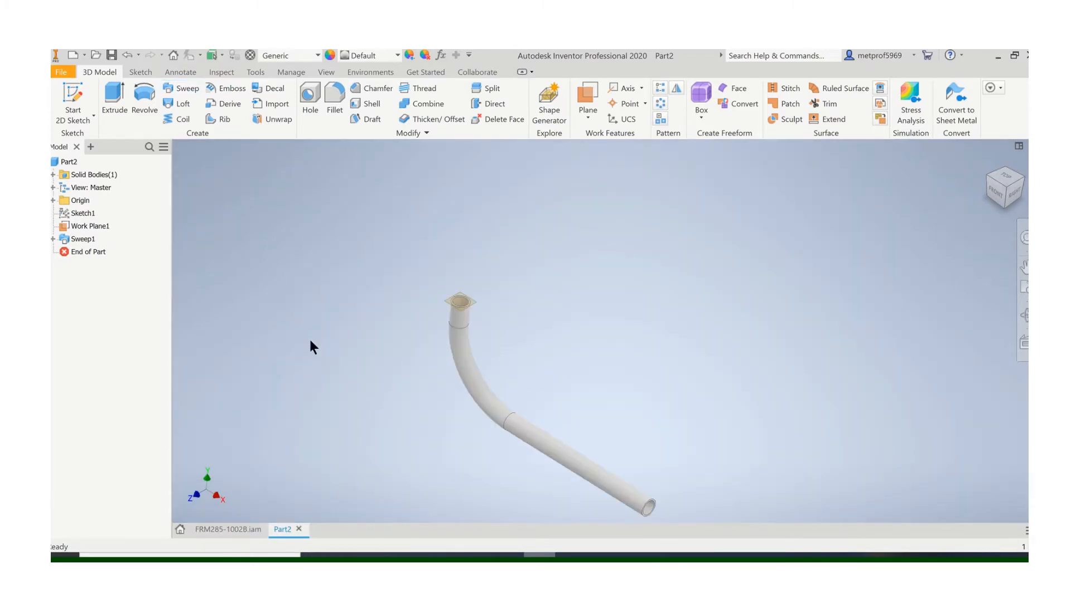
right_click(98, 225)
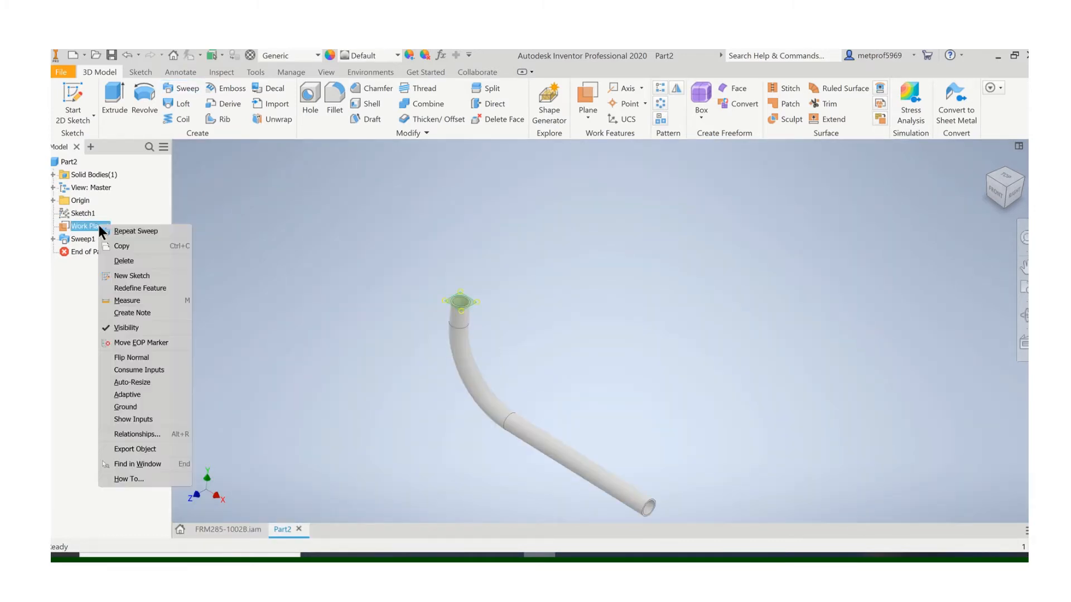
click(134, 335)
scroll(563, 362, down, 3)
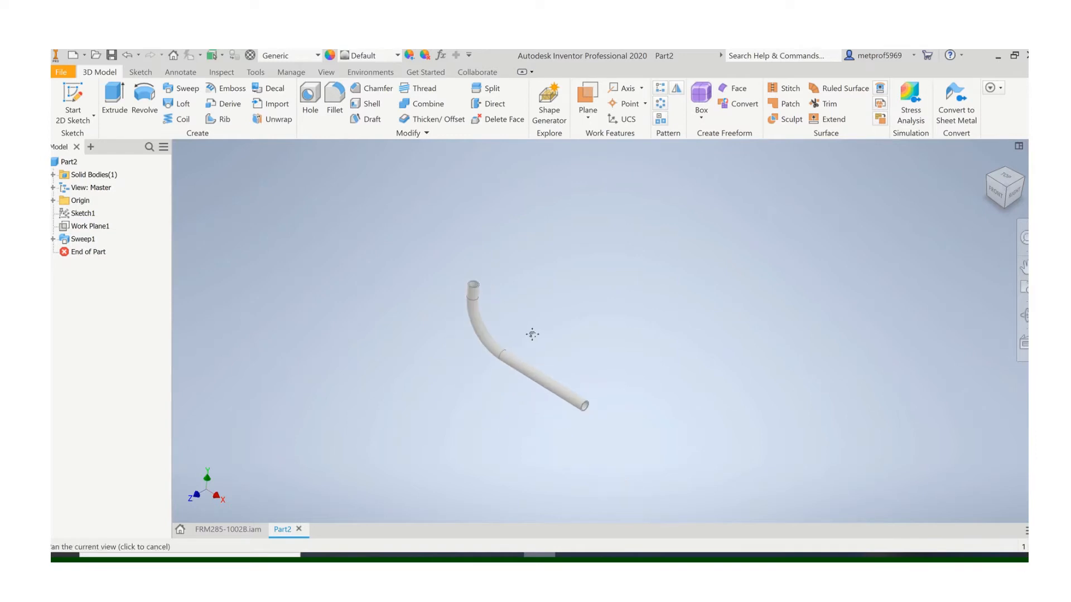
- Make the XZ and XY origin planes visible
scroll(591, 419, up, 3)
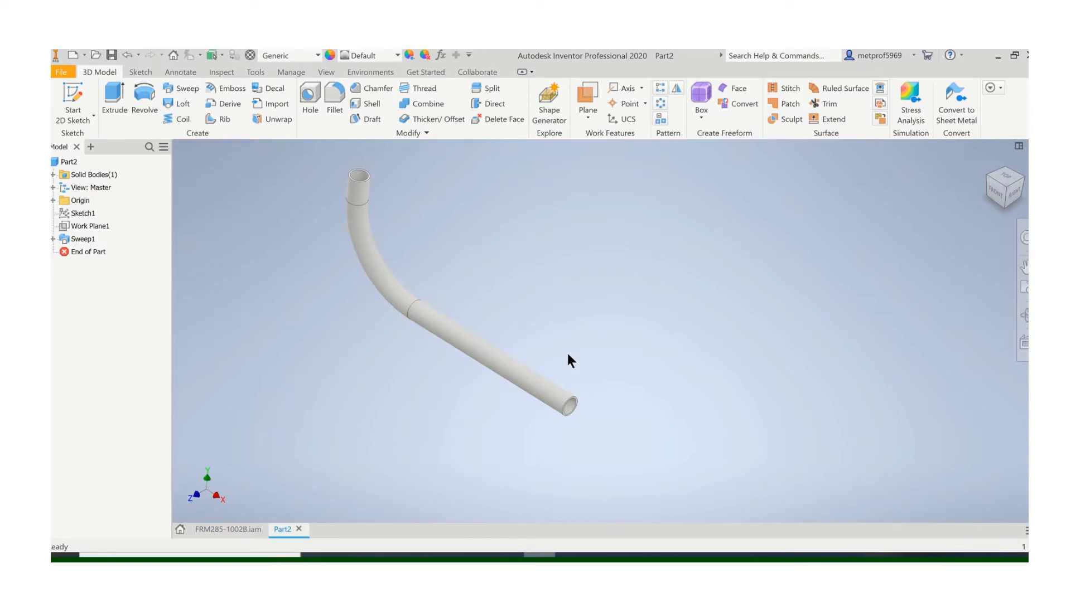
middle_drag(567, 355, 598, 366)
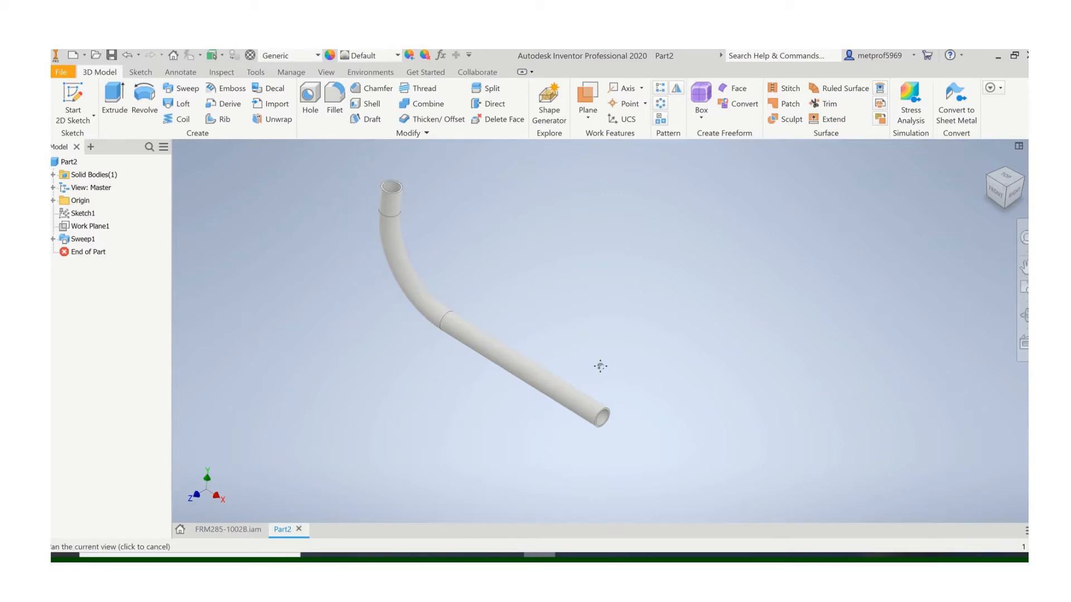
click(53, 200)
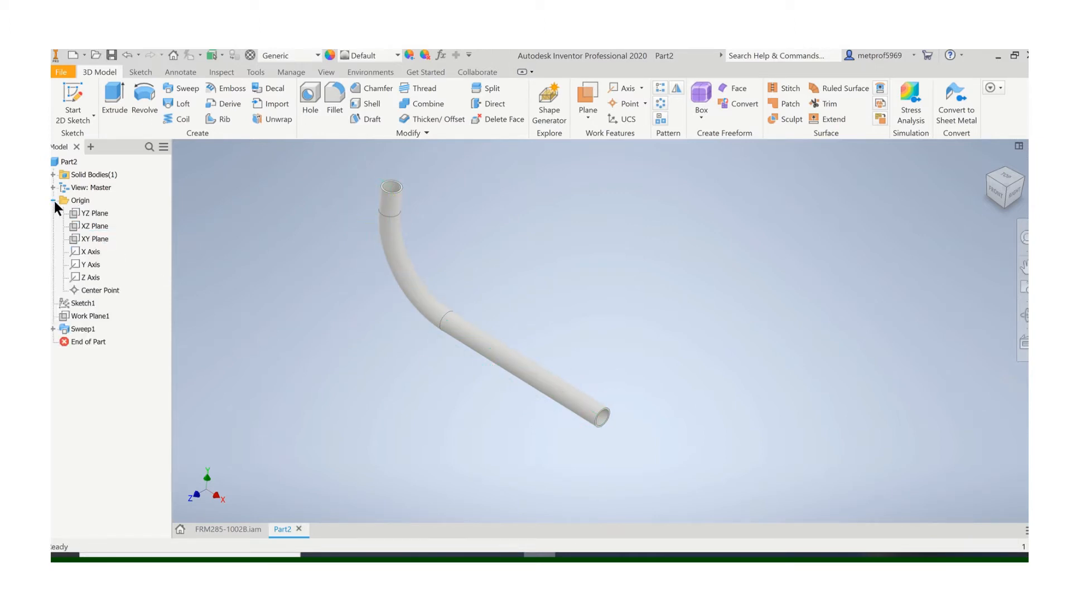
right_click(84, 225)
click(106, 302)
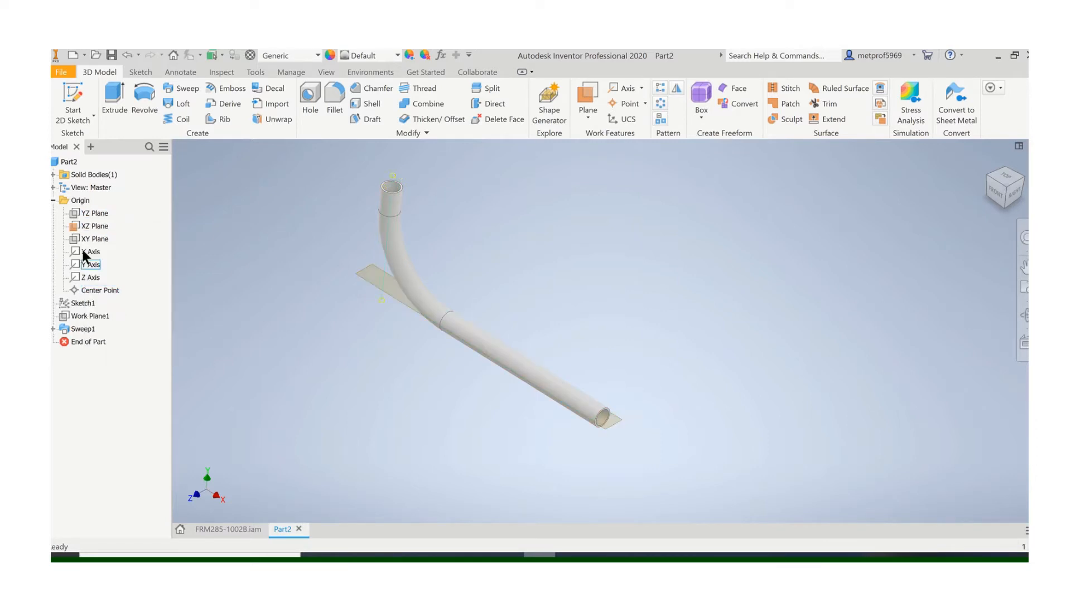
right_click(88, 240)
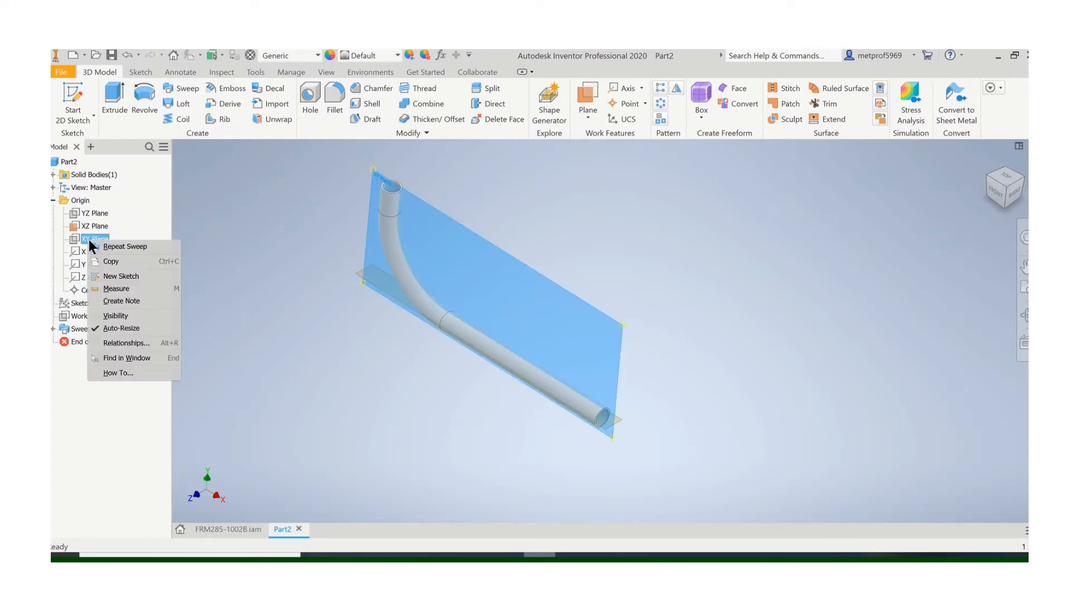
click(124, 316)
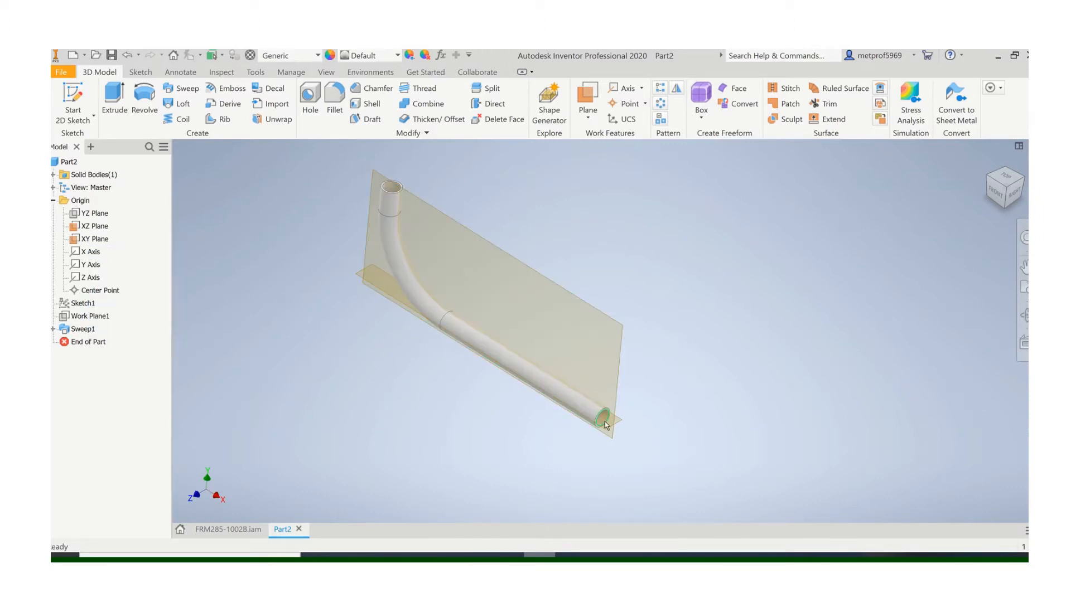
- Sketch a 0.75 in diameter circle on the XZ plane, centred on the open end of the tube's long straight leg, and finish the sketch
click(79, 96)
click(607, 431)
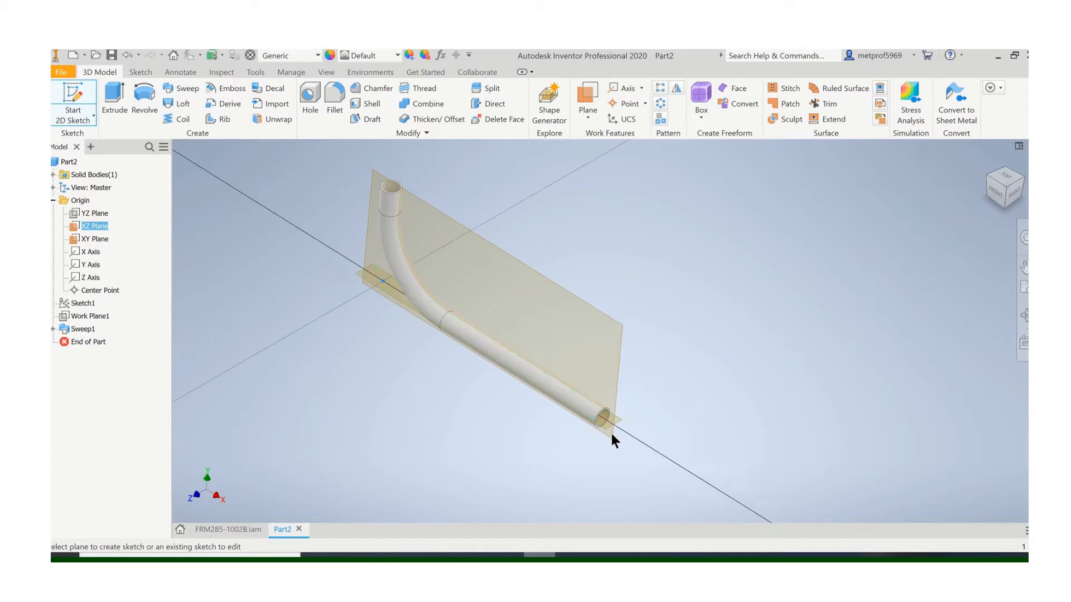
mouse_move(635, 373)
middle_down()
mouse_move(608, 322)
mouse_move(510, 299)
mouse_move(520, 368)
middle_up()
scroll(507, 336, down, 2)
scroll(497, 337, up, 3)
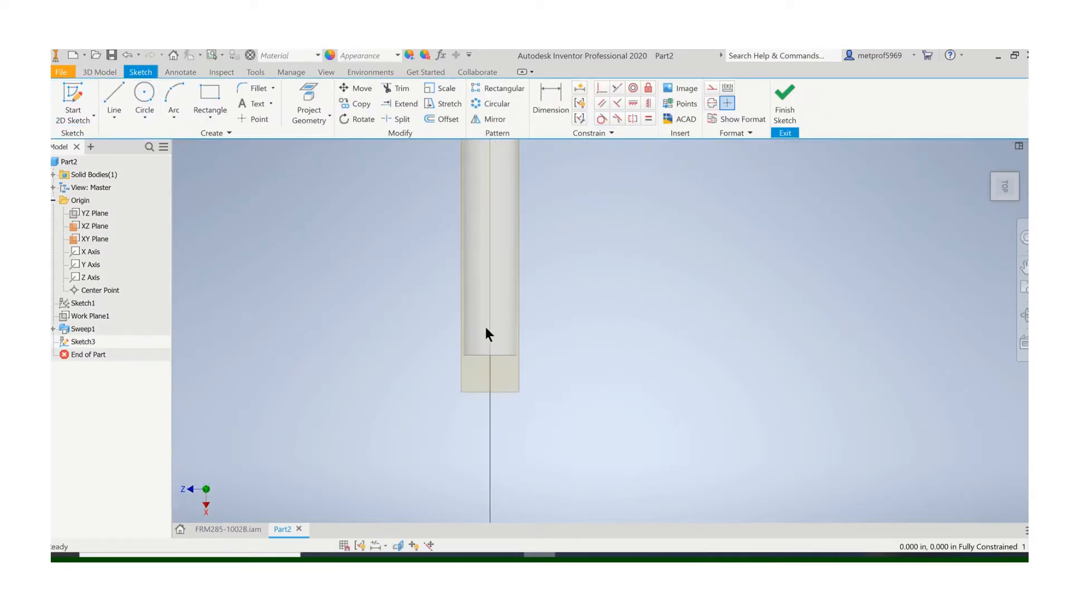
click(145, 92)
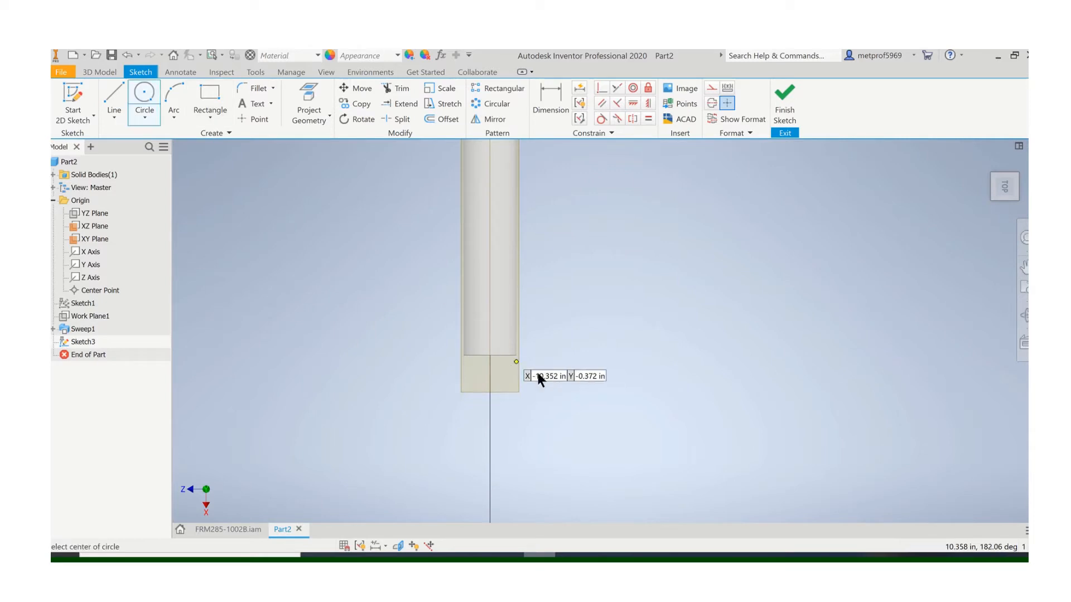
scroll(489, 354, up, 5)
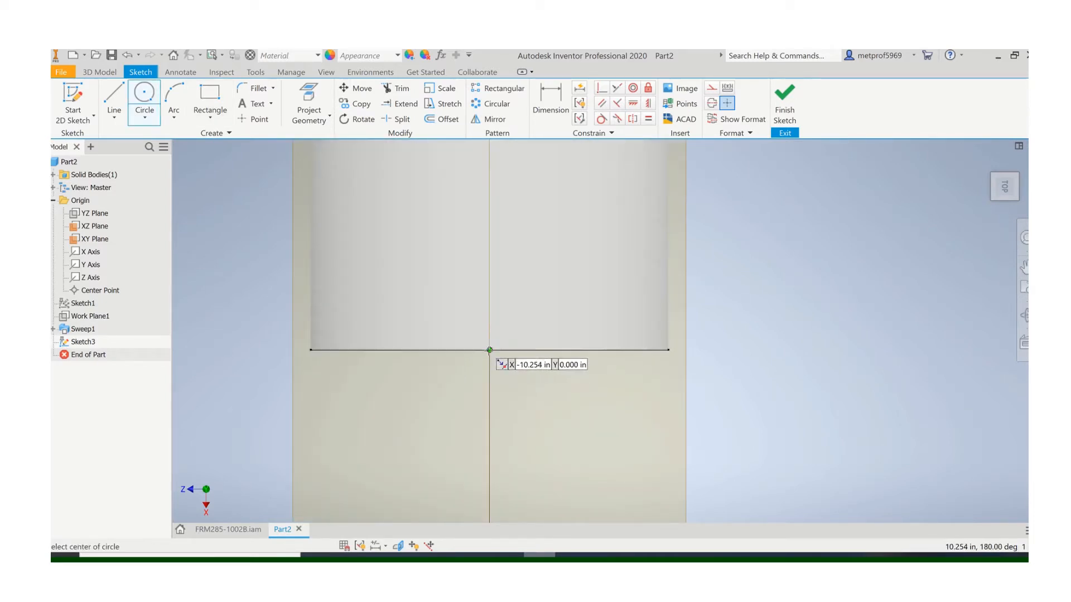
click(490, 350)
text(.75)
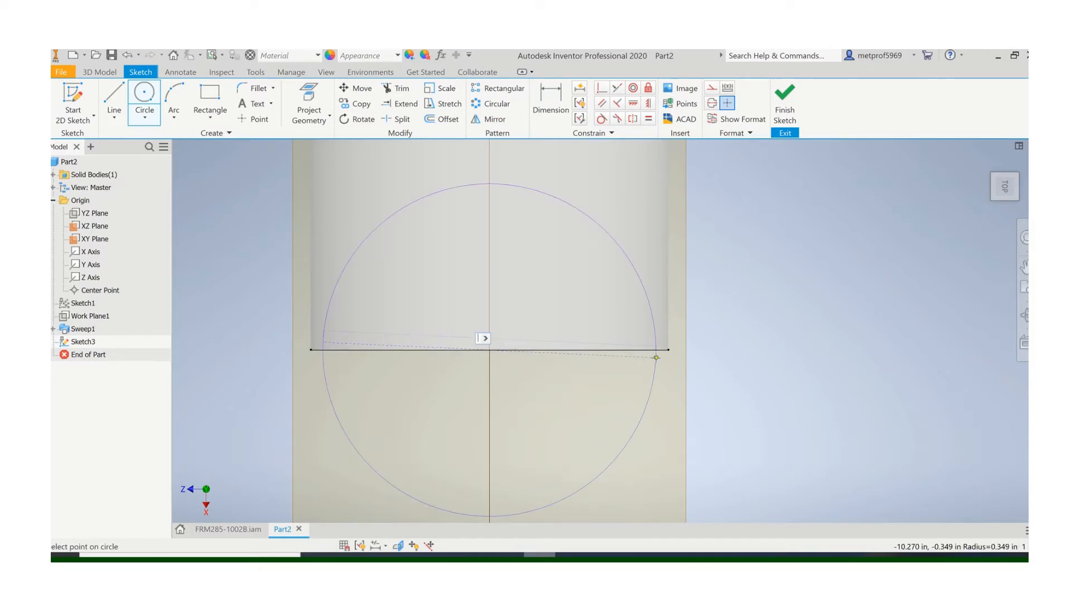
key(Return)
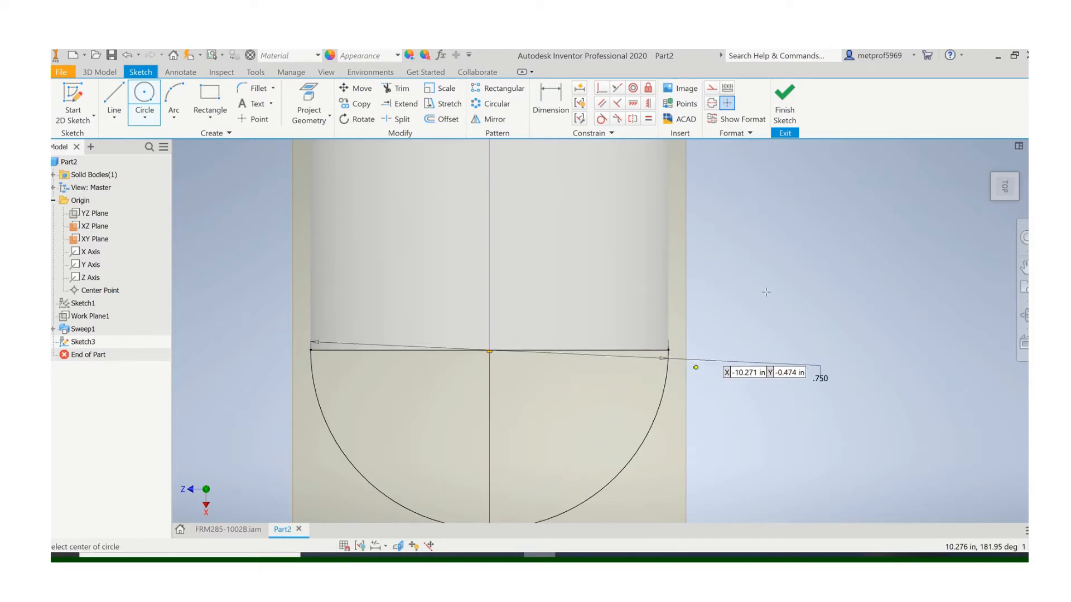
scroll(772, 286, down, 3)
click(780, 96)
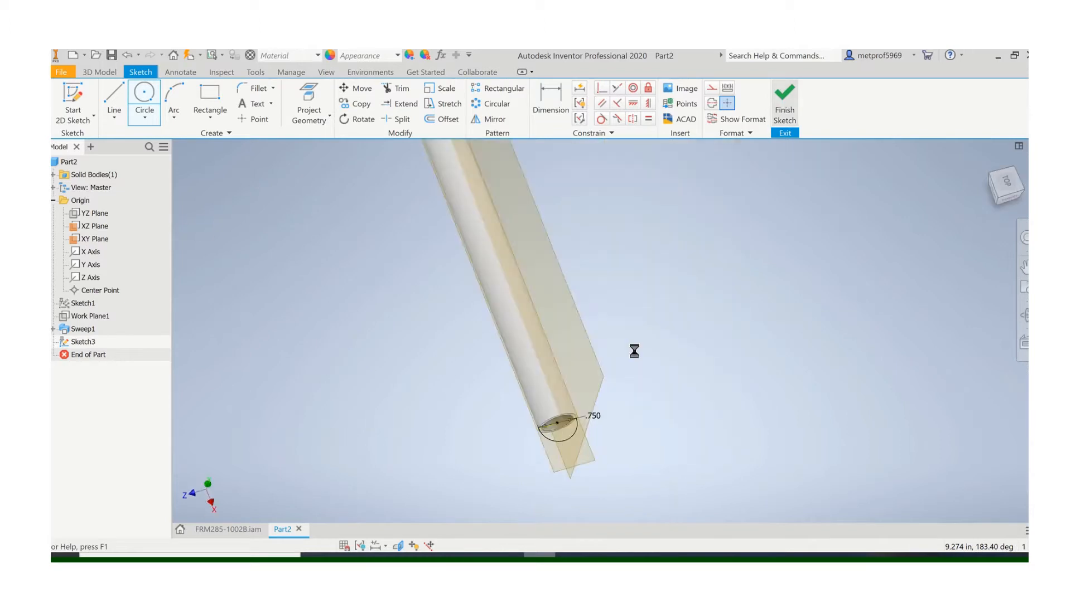
- Cut the tube's end with a symmetric 1 in extrusion of the whole 0.75 in circle
scroll(610, 425, up, 2)
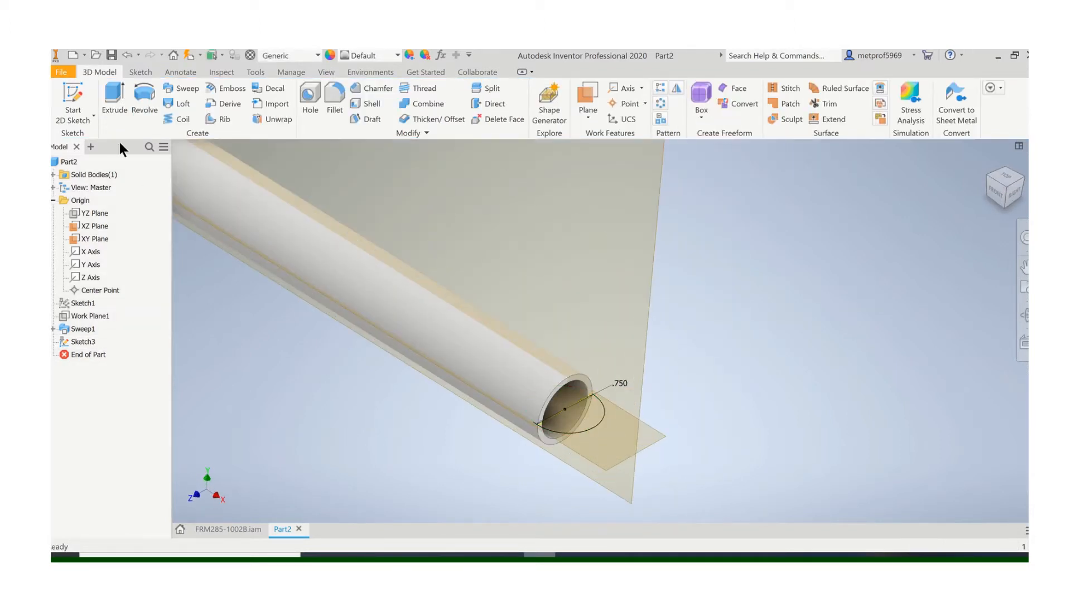
click(116, 90)
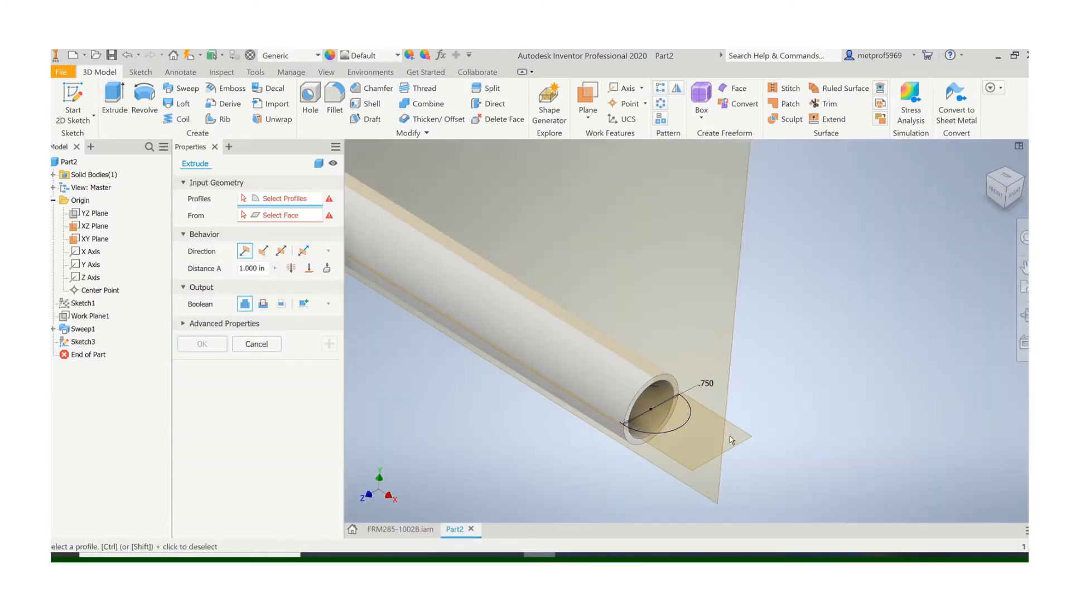
click(684, 425)
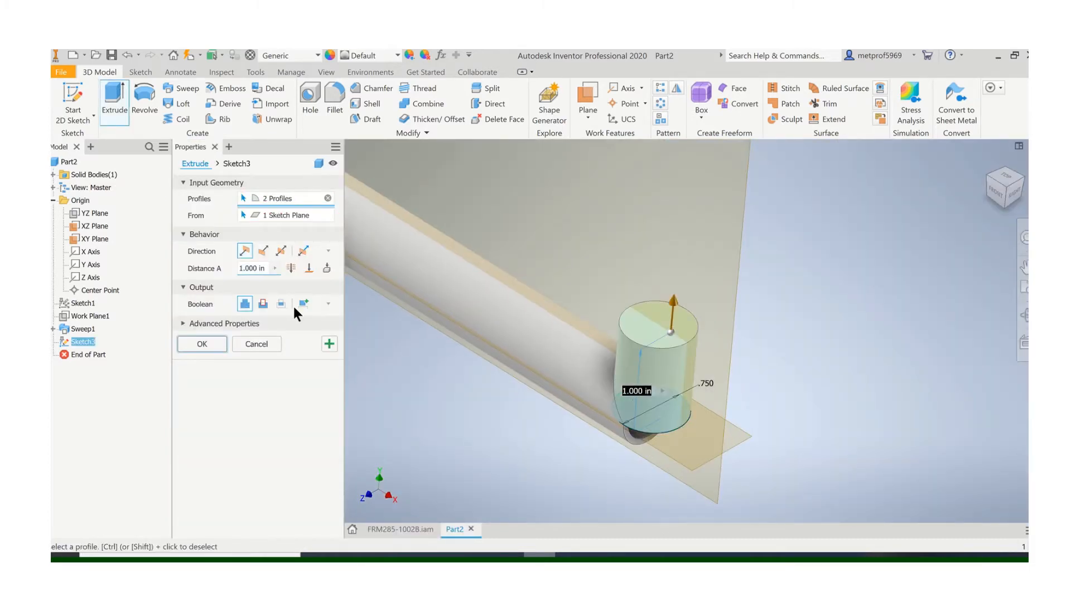
click(266, 304)
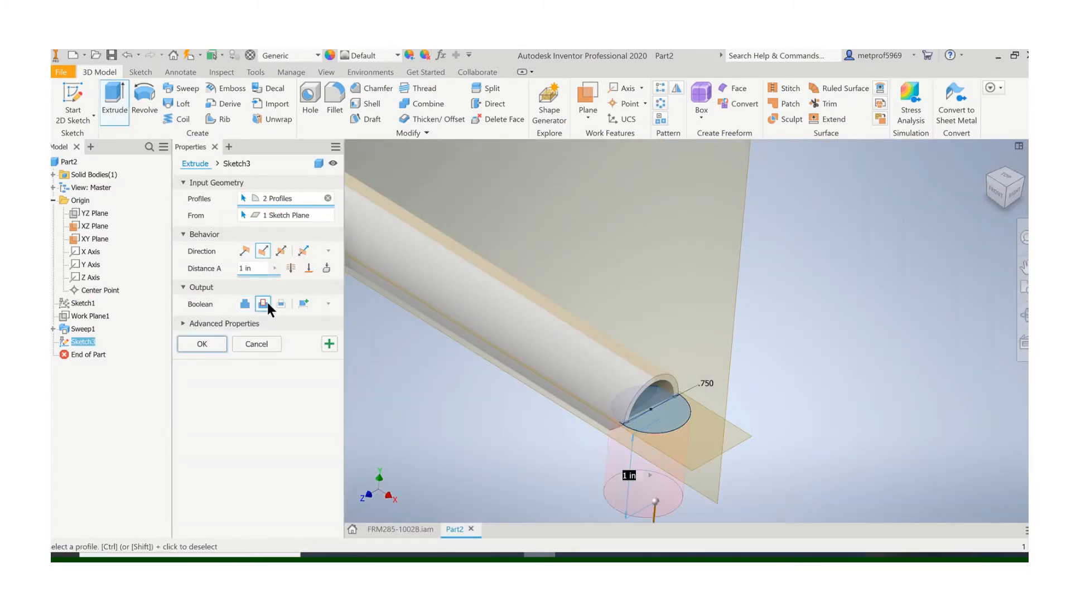
click(281, 251)
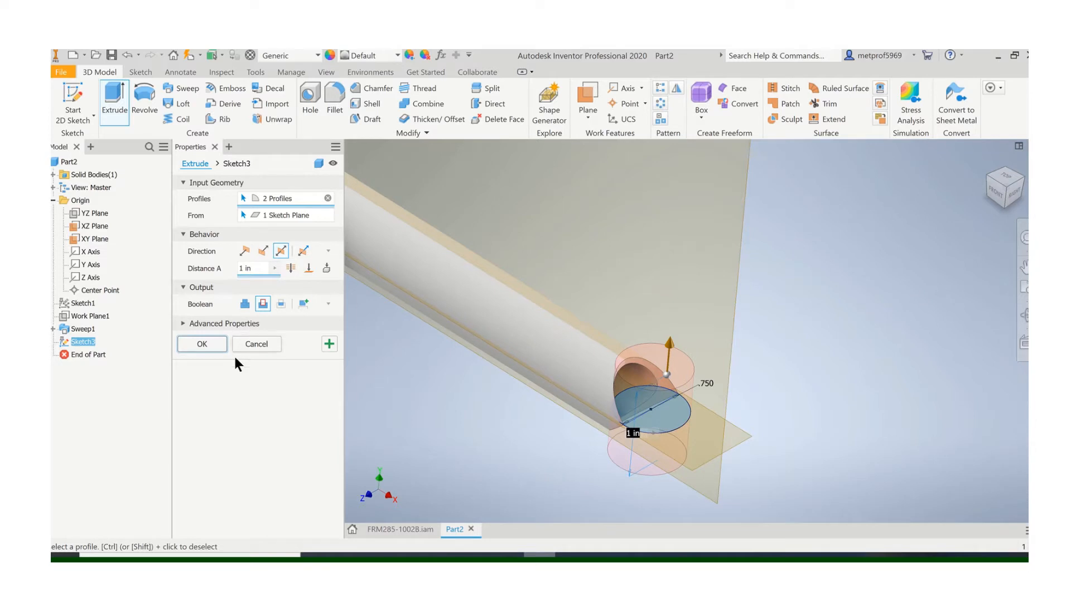
click(214, 346)
scroll(506, 375, down, 5)
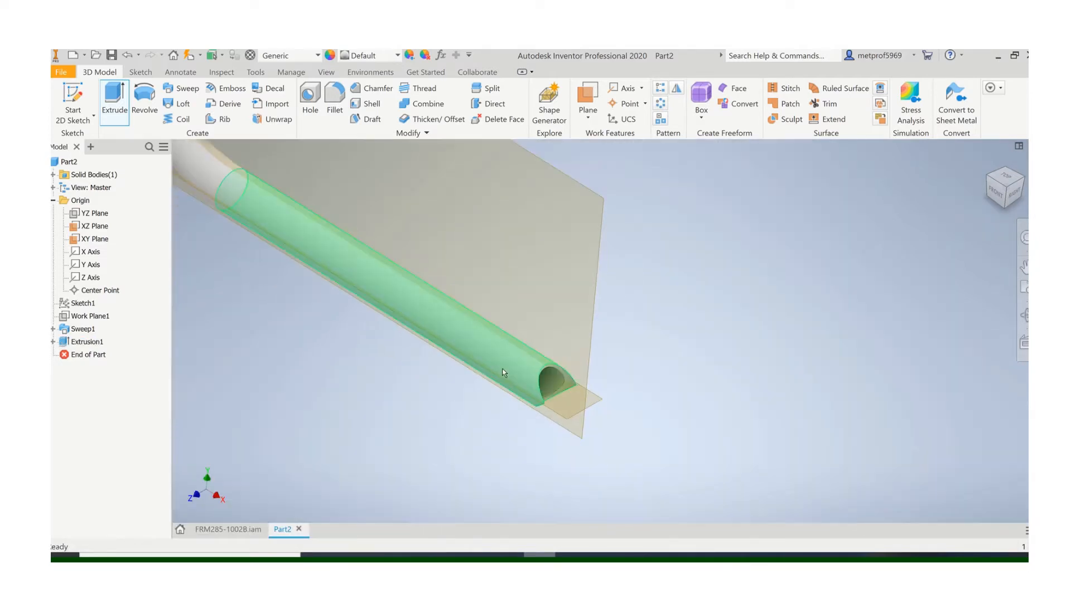
- Inspect the whole bent tube and the cope cut into the end of its long straight leg
middle_drag(514, 340, 543, 356)
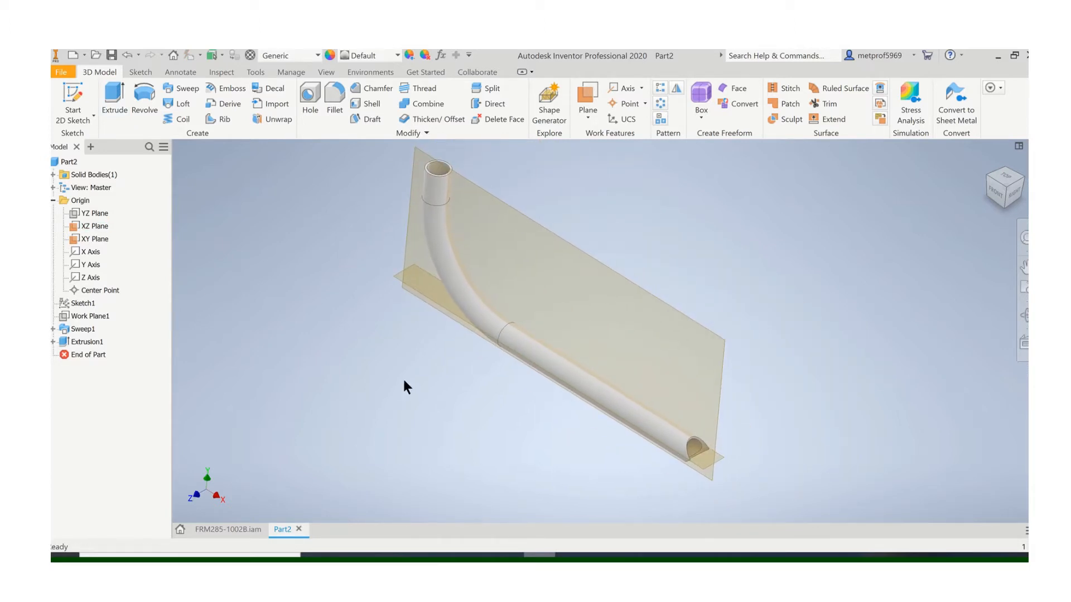
middle_drag(482, 384, 453, 392)
scroll(550, 426, down, 4)
scroll(554, 425, up, 3)
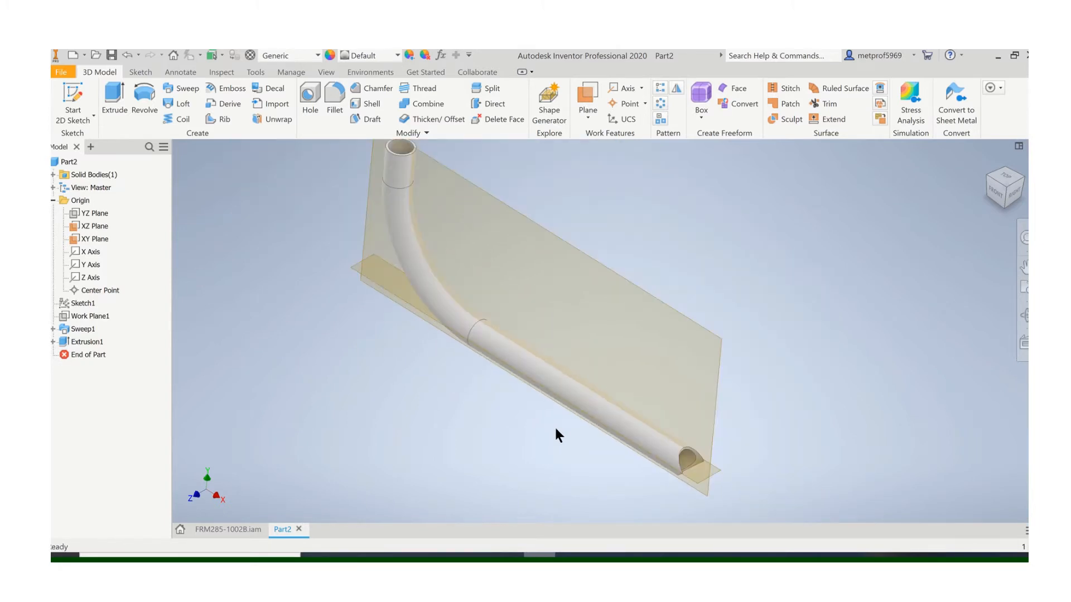
scroll(555, 430, up, 2)
scroll(555, 430, down, 2)
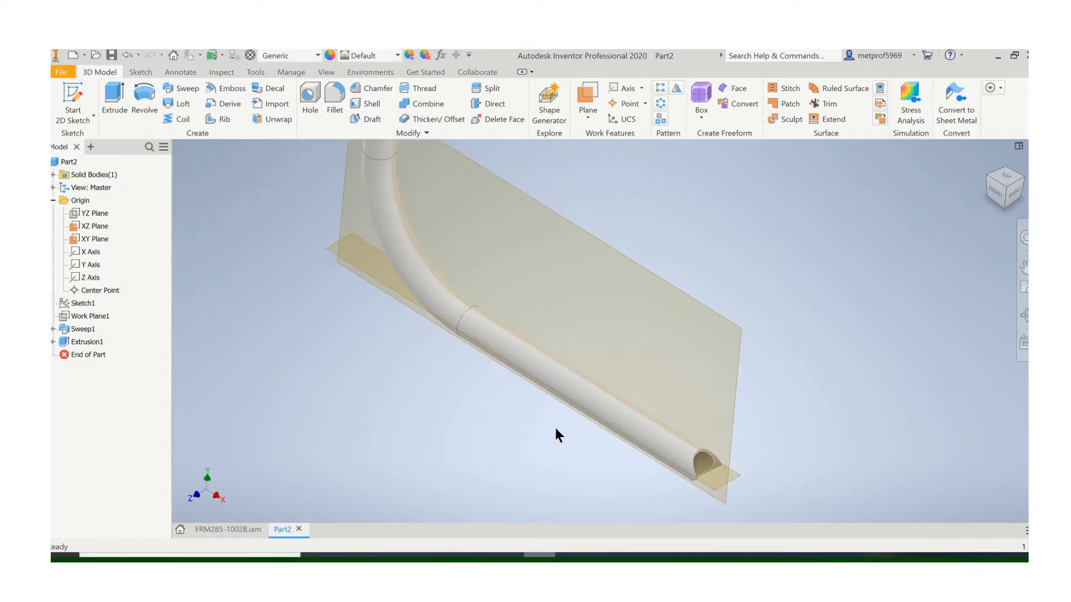
scroll(556, 430, up, 2)
middle_drag(556, 430, 515, 416)
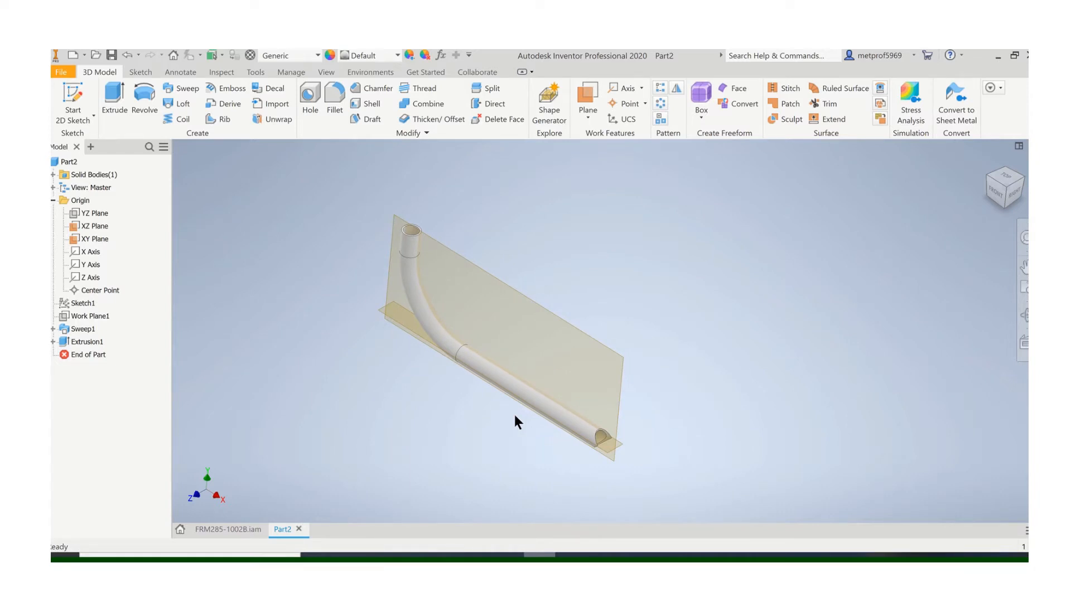
click(68, 71)
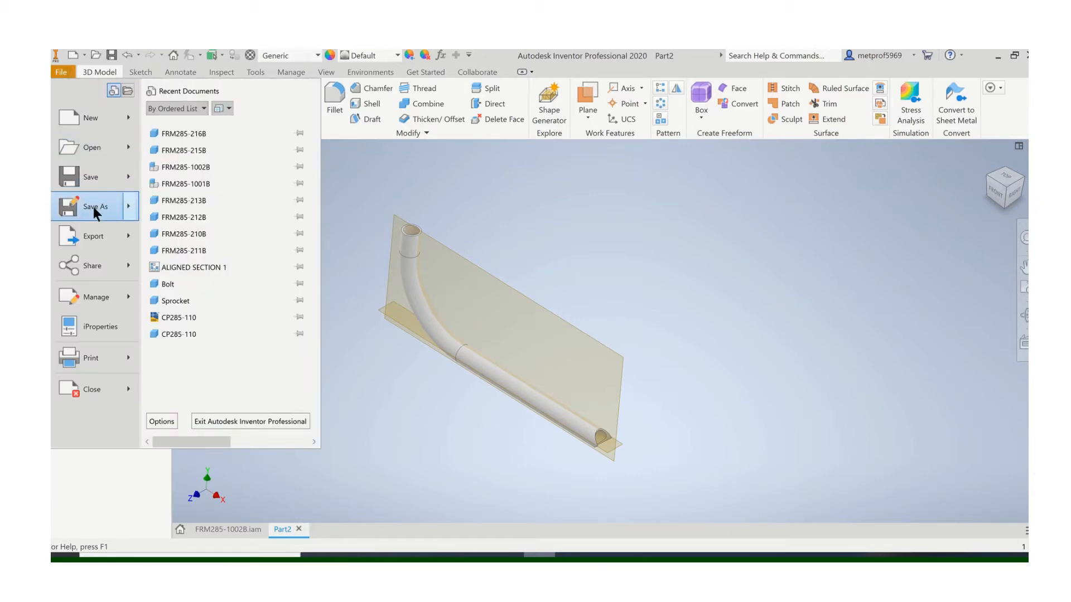
mouse_move(94, 209)
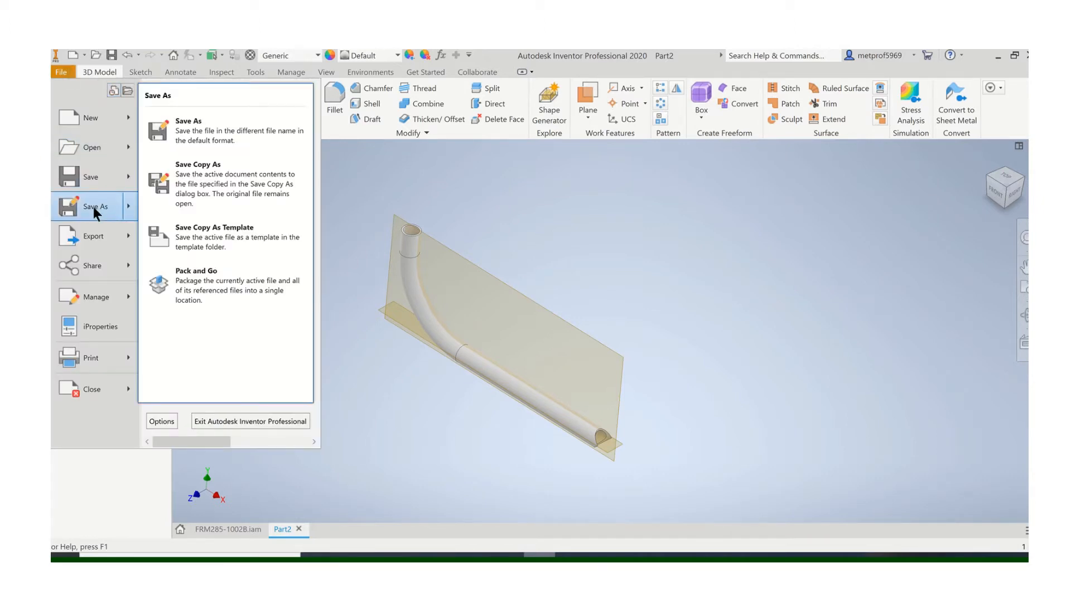
click(433, 191)
- Minimise Inventor and close the FRM285-1002A and Frame Layout Complete PDF drawings in the browser
click(996, 58)
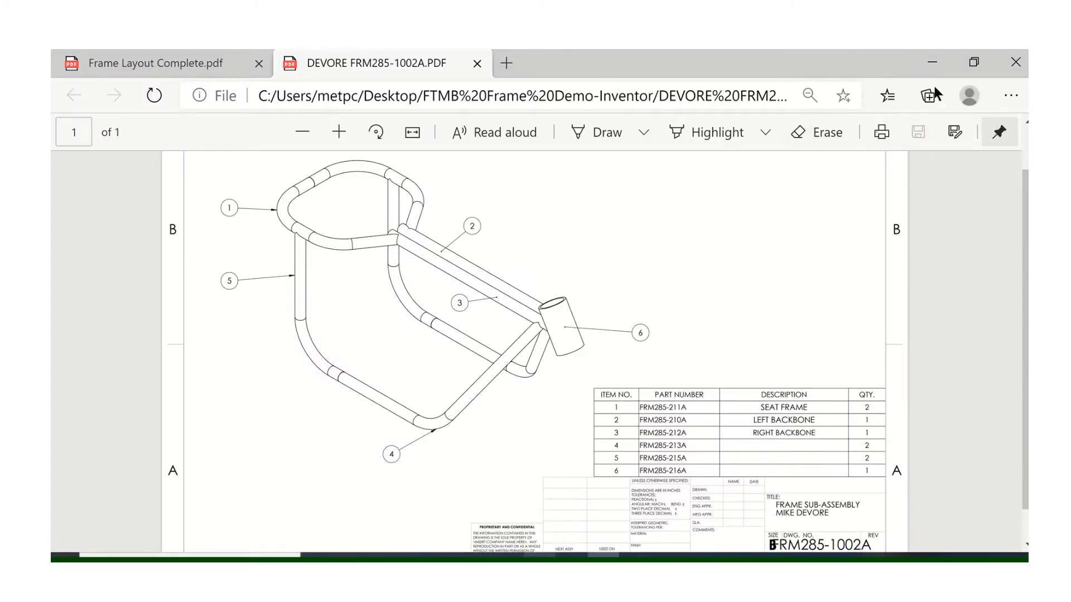
click(477, 63)
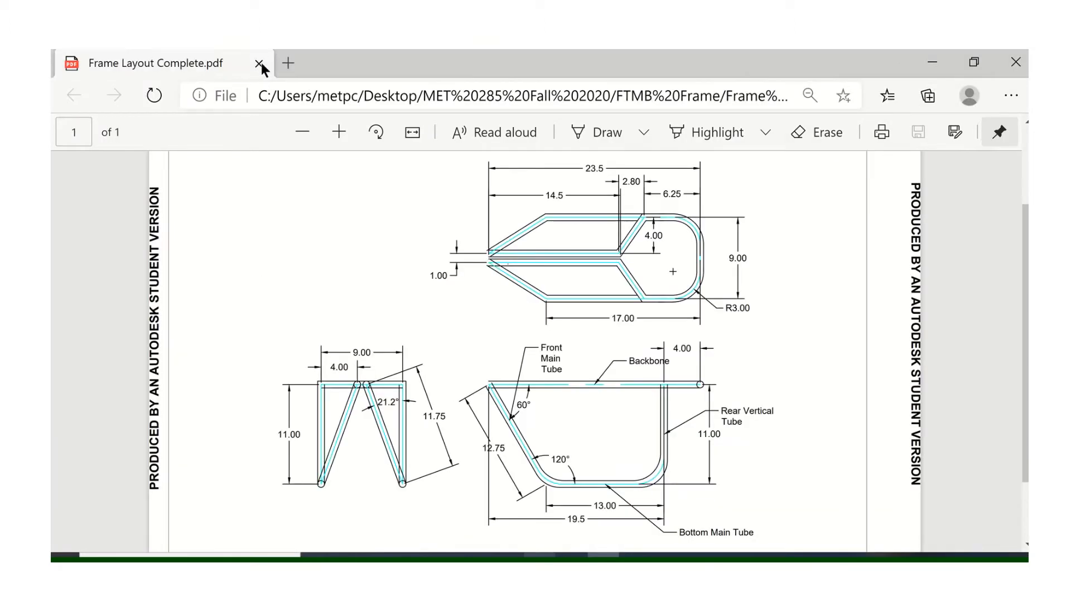
click(258, 64)
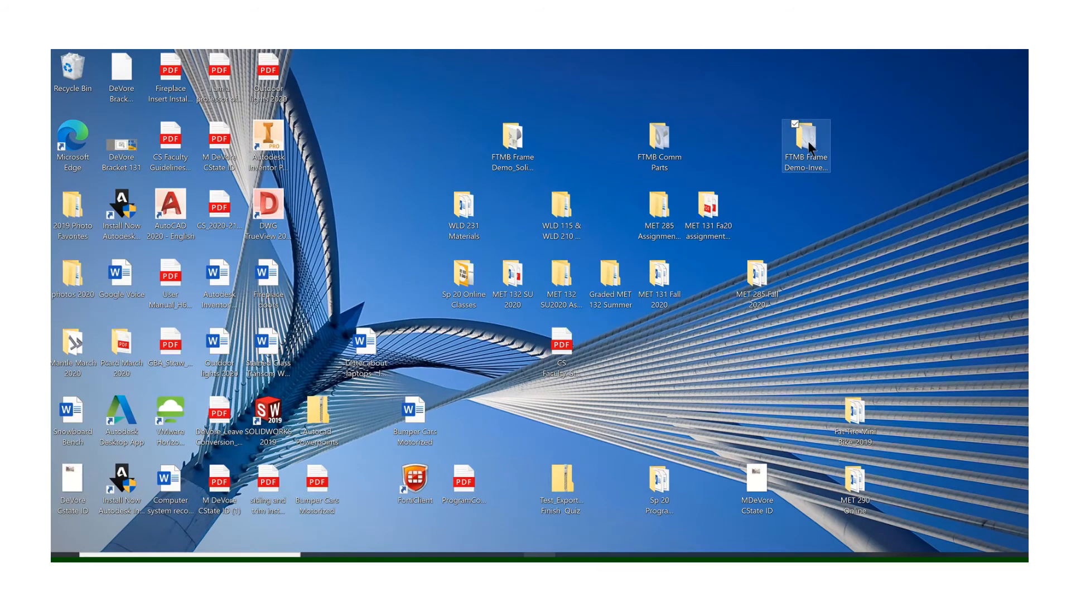
- Move the FTMB Frame Demo-Inventor folder aside, create a desktop folder named MBFRAME 2020, and return to Inventor
drag(810, 147, 750, 148)
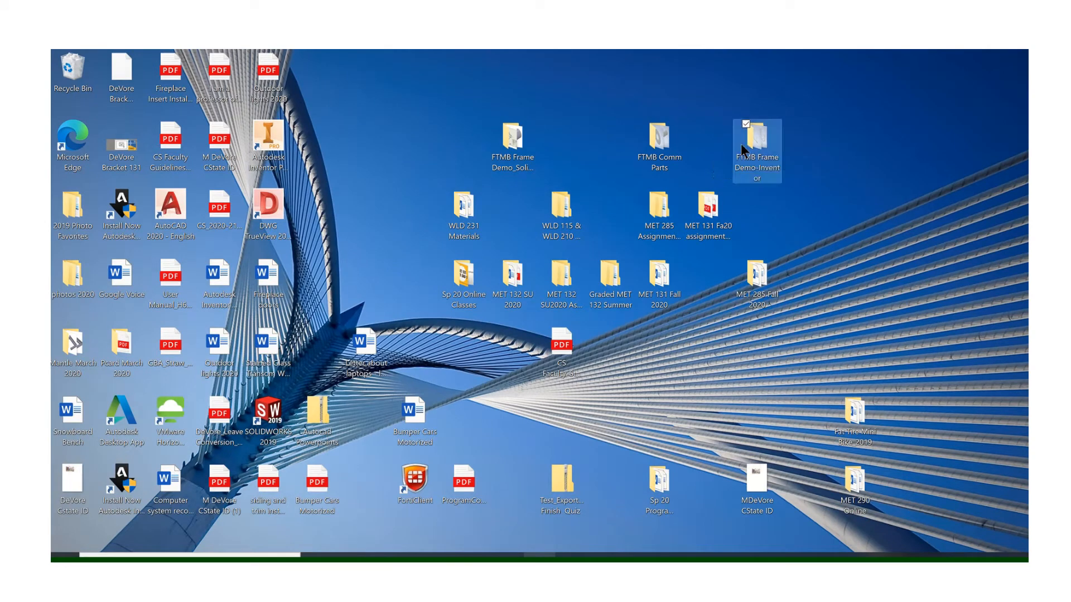
right_click(848, 150)
mouse_move(761, 291)
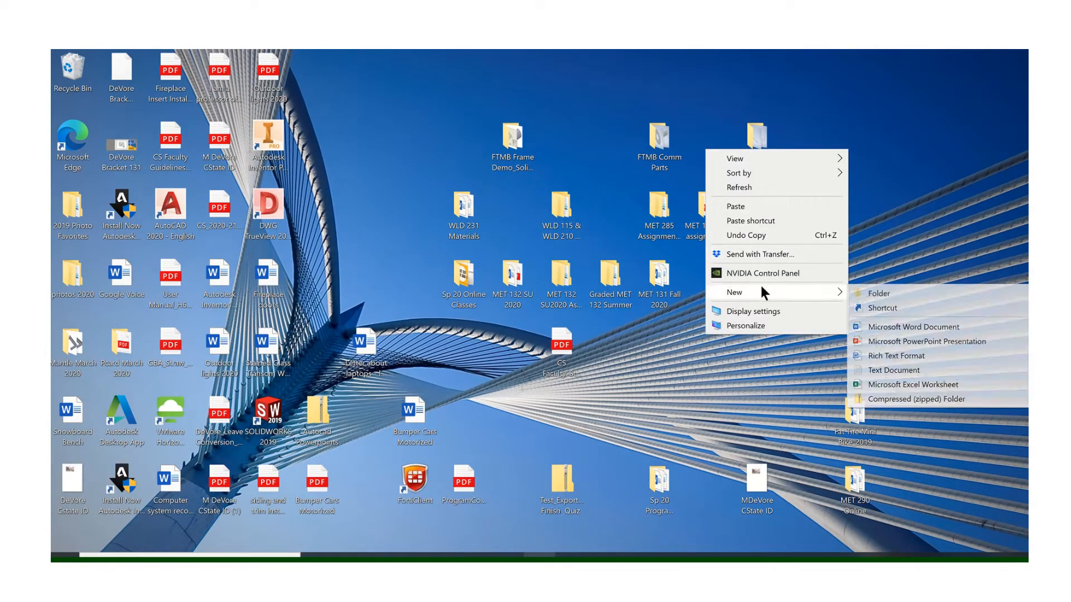
click(862, 294)
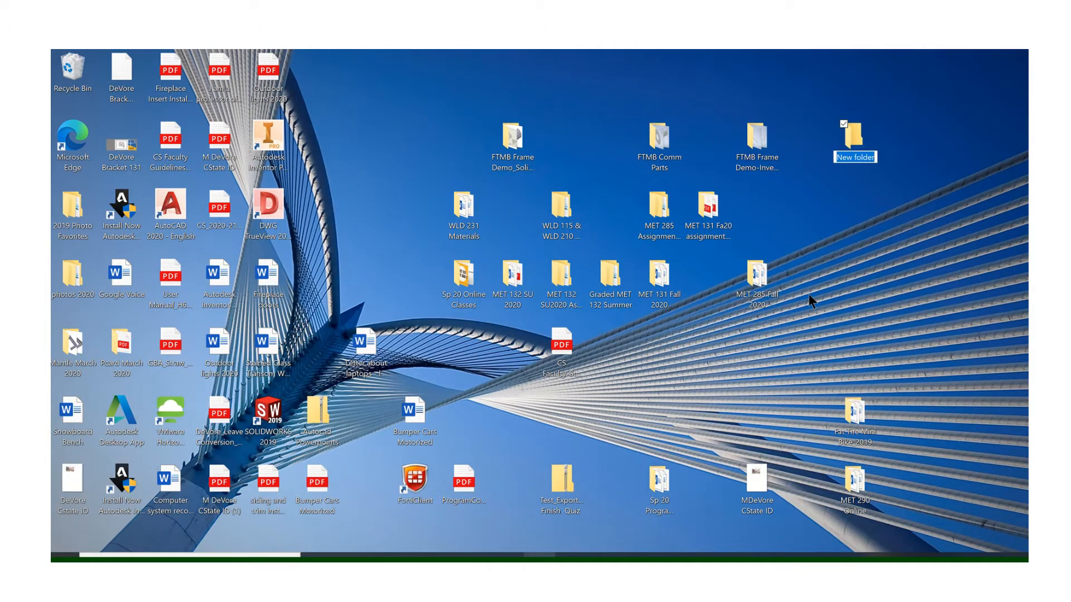
text(MB)
text(FRAME)
text( (202)
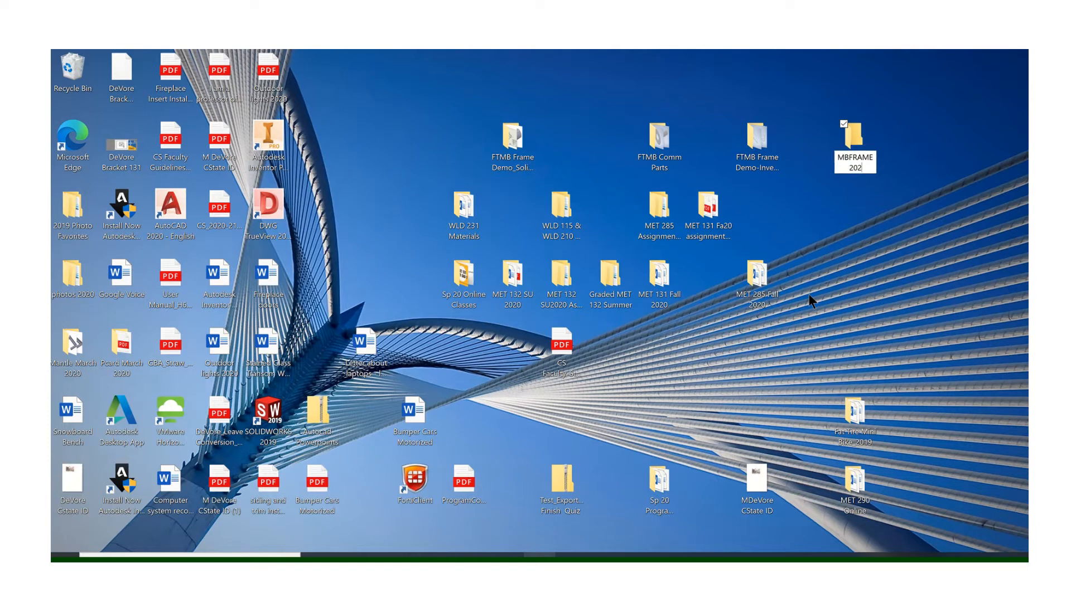
text(0)
click(853, 133)
click(706, 409)
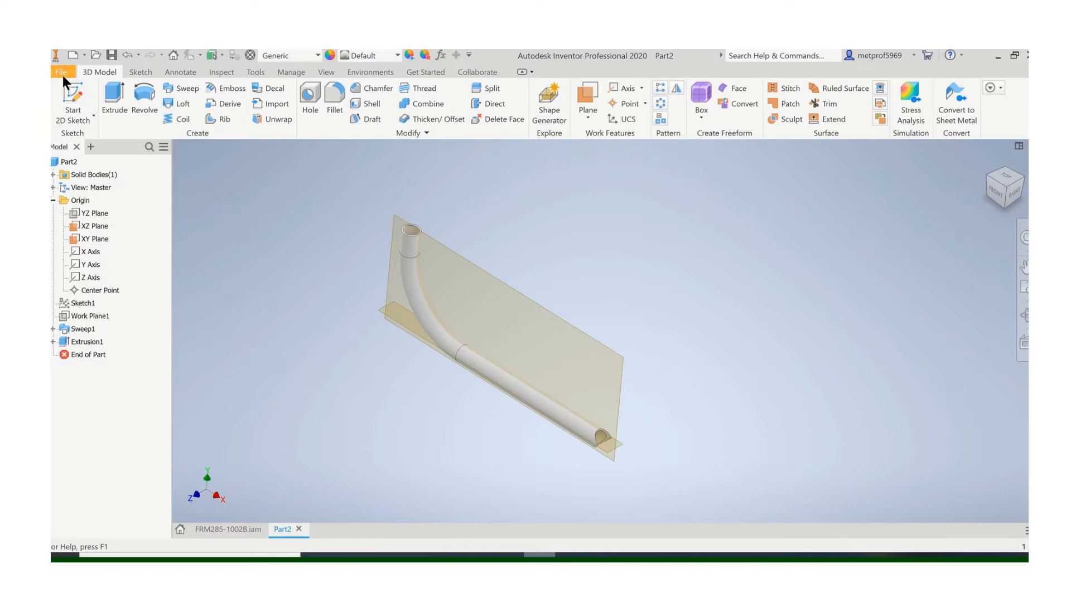
- Save the tube part as FRM285-215C in the MBFRAME 2020 folder on the desktop
click(63, 75)
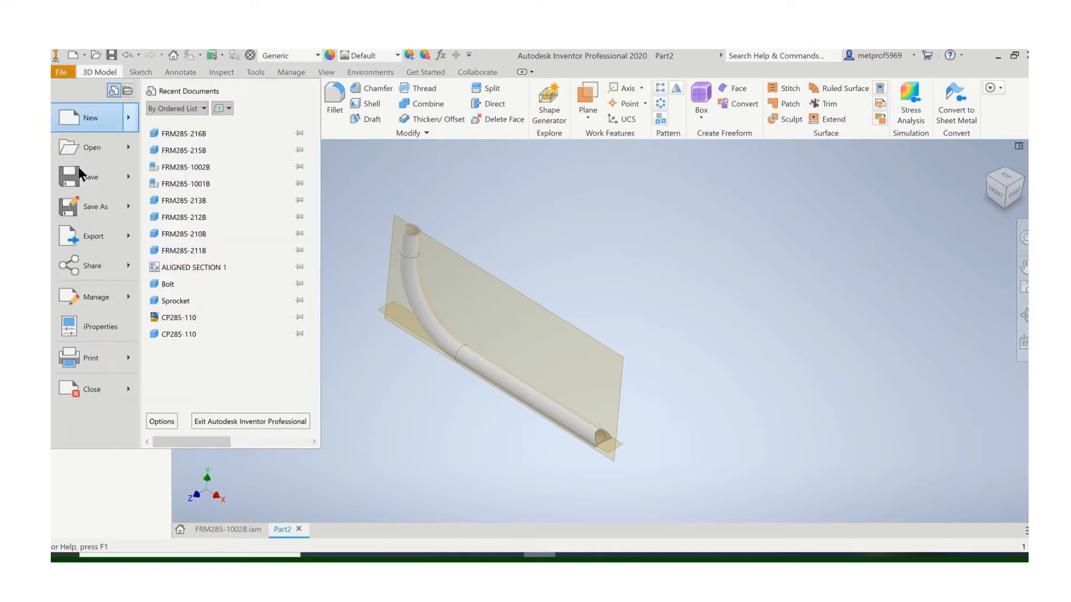
click(83, 200)
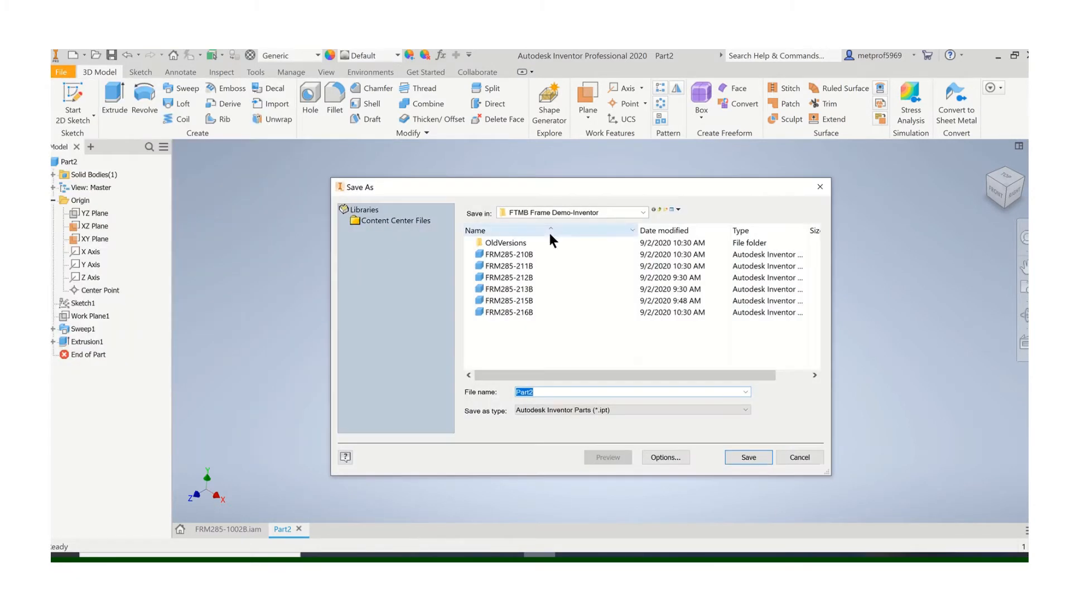
click(641, 211)
scroll(564, 234, up, 5)
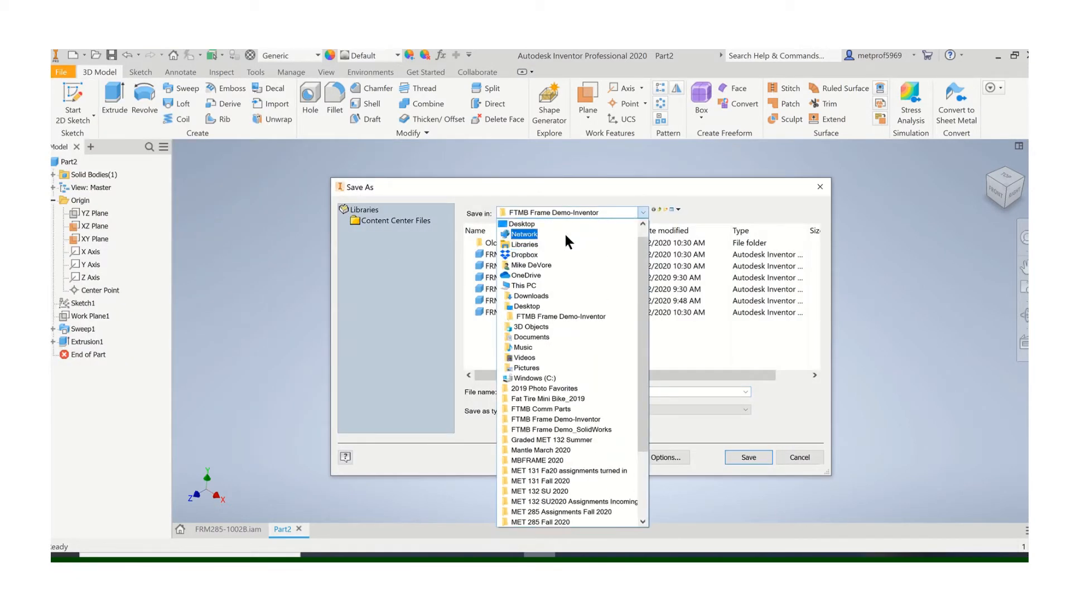
click(537, 229)
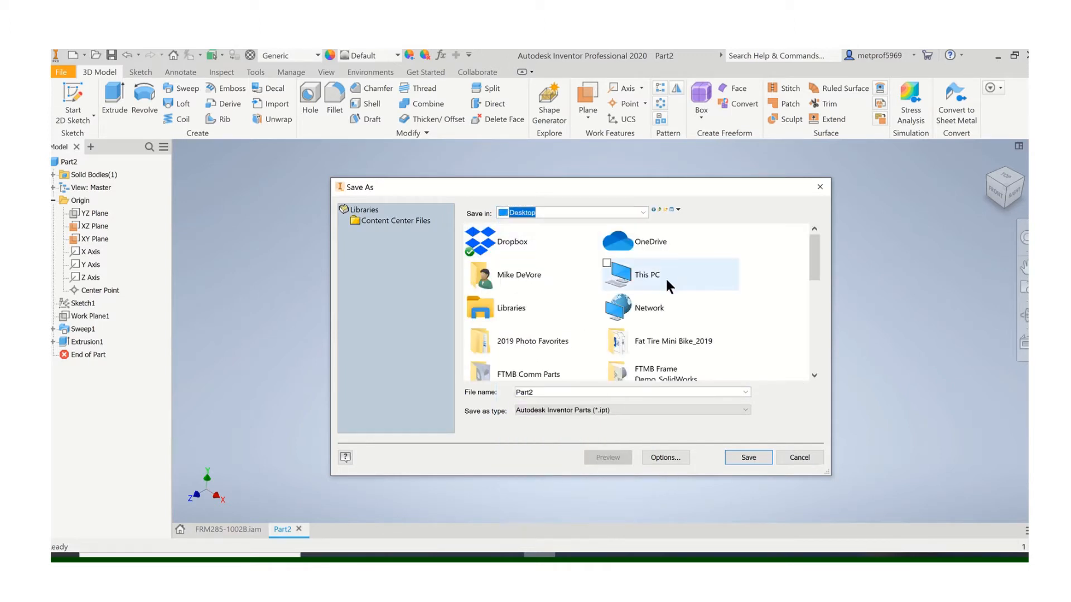
scroll(683, 288, down, 2)
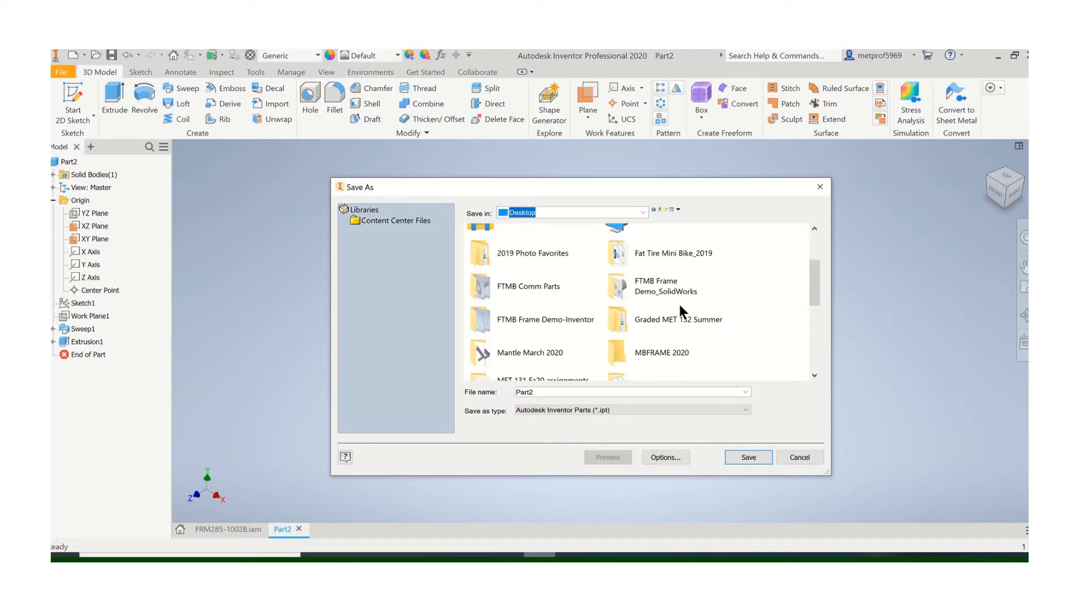
double_click(654, 348)
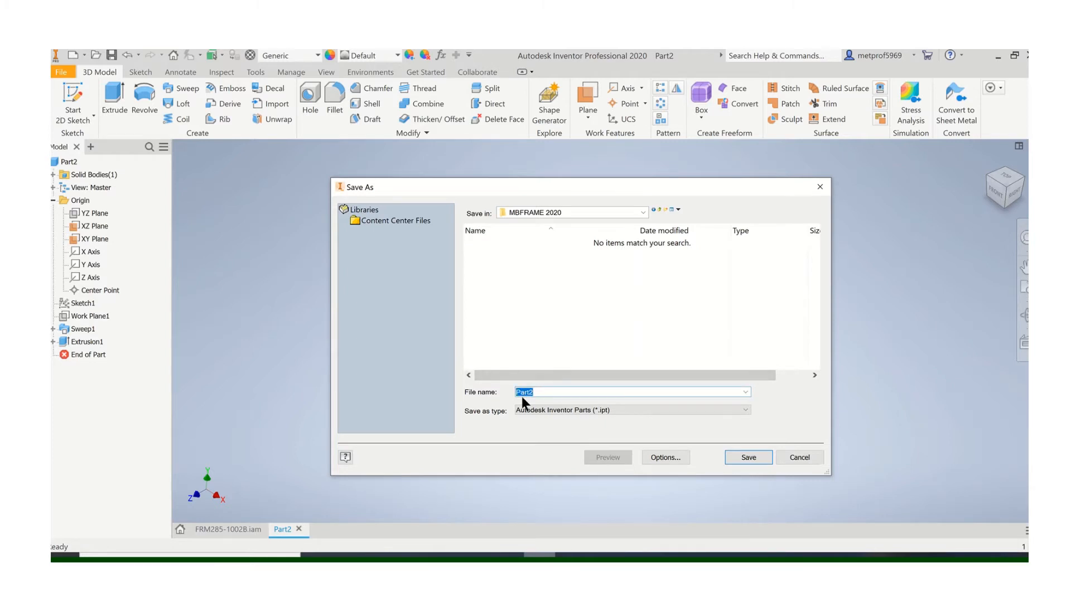
text(FRM285)
text(-215C)
click(748, 456)
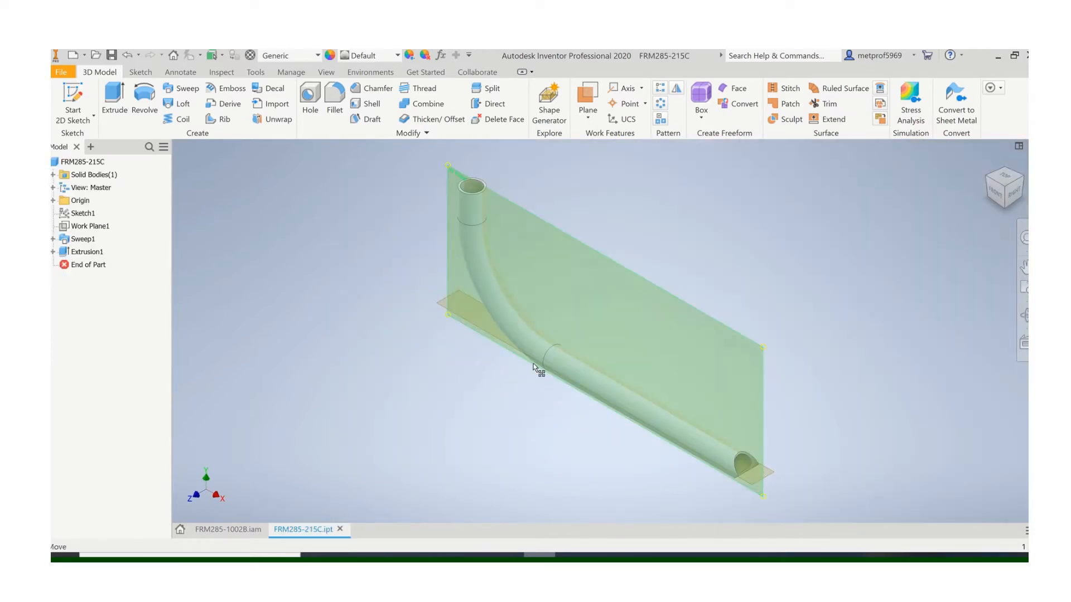
- Create a new part from the English Standard (in).ipt template
click(63, 73)
click(84, 112)
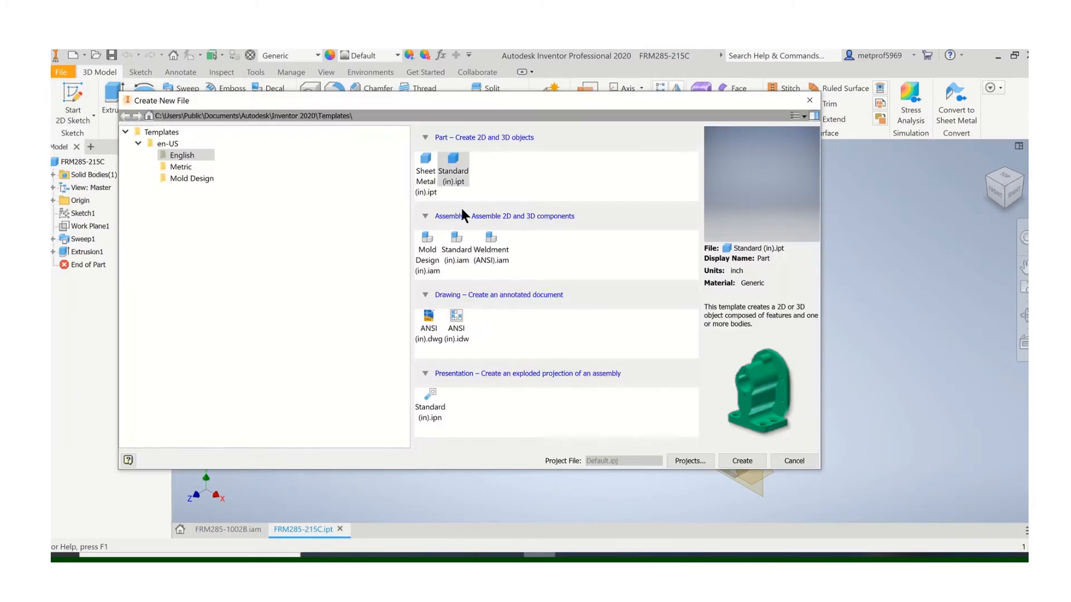
click(460, 165)
click(733, 460)
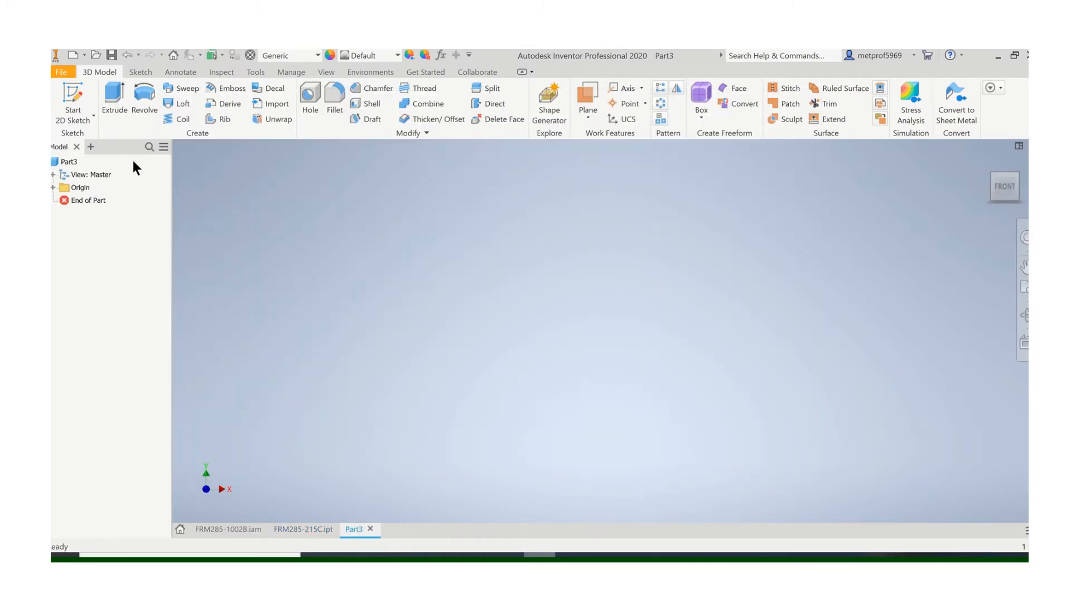
- Start a sketch on the XY plane and draw a 12.75 in line from the origin, sloping up to the left at about 145°
click(78, 82)
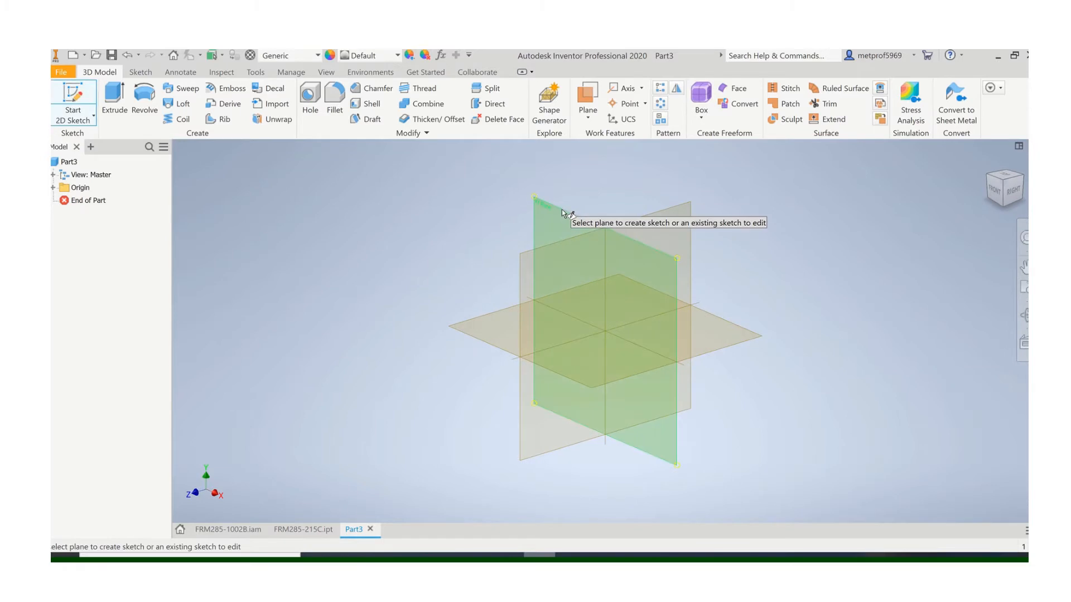
click(562, 212)
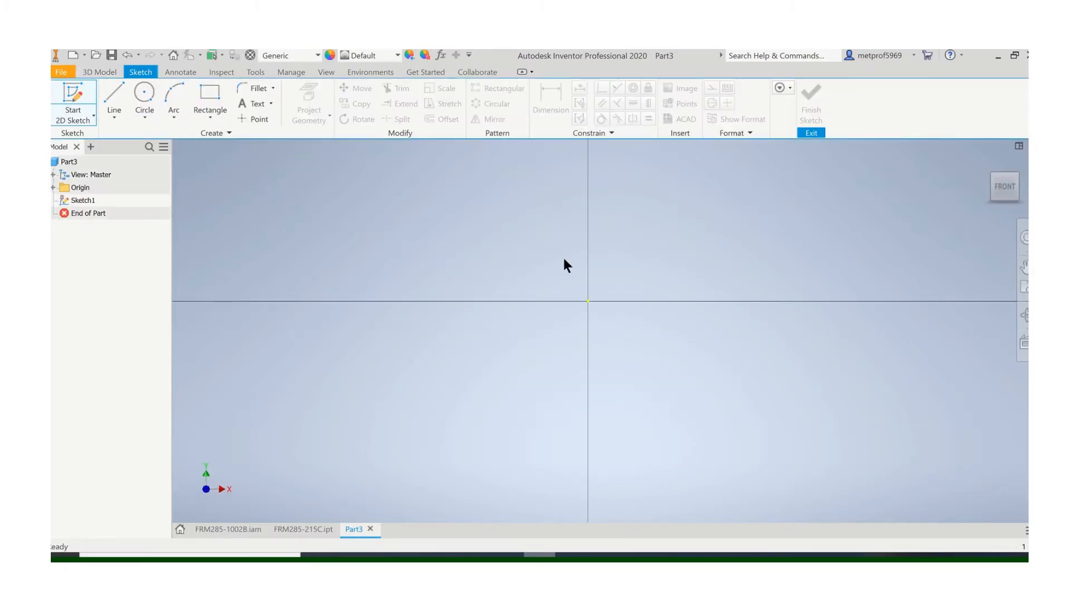
middle_drag(563, 255, 517, 352)
click(118, 98)
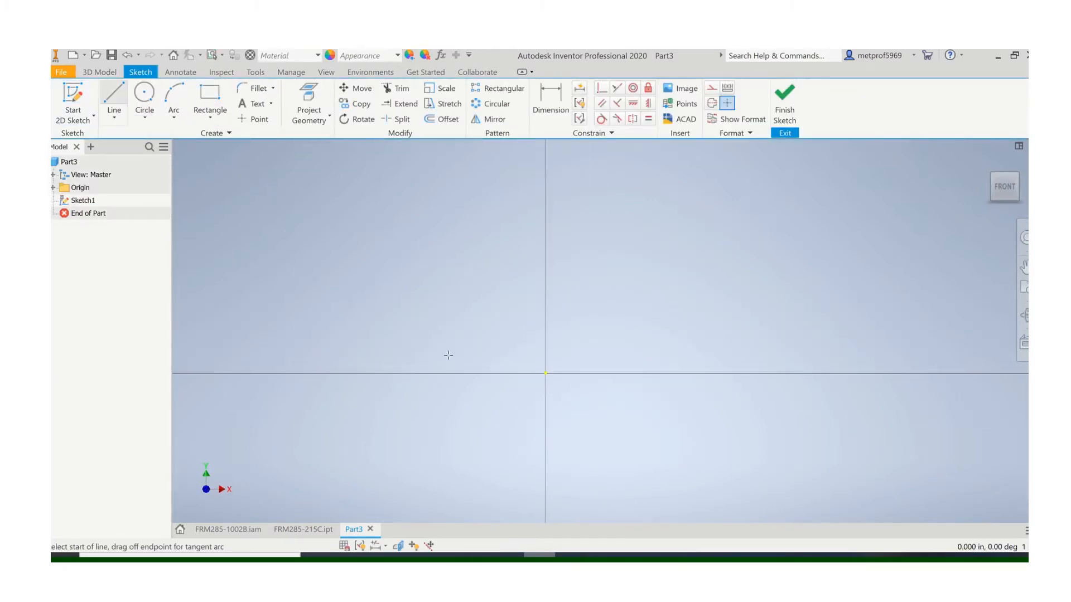
click(544, 373)
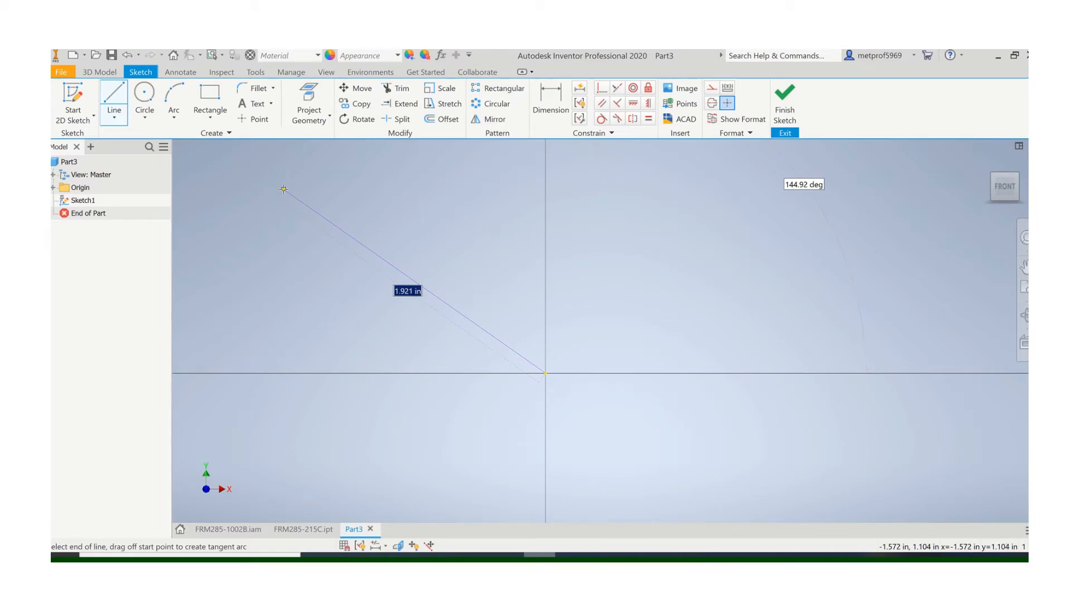
key(BackSpace)
text(12.75)
key(Return)
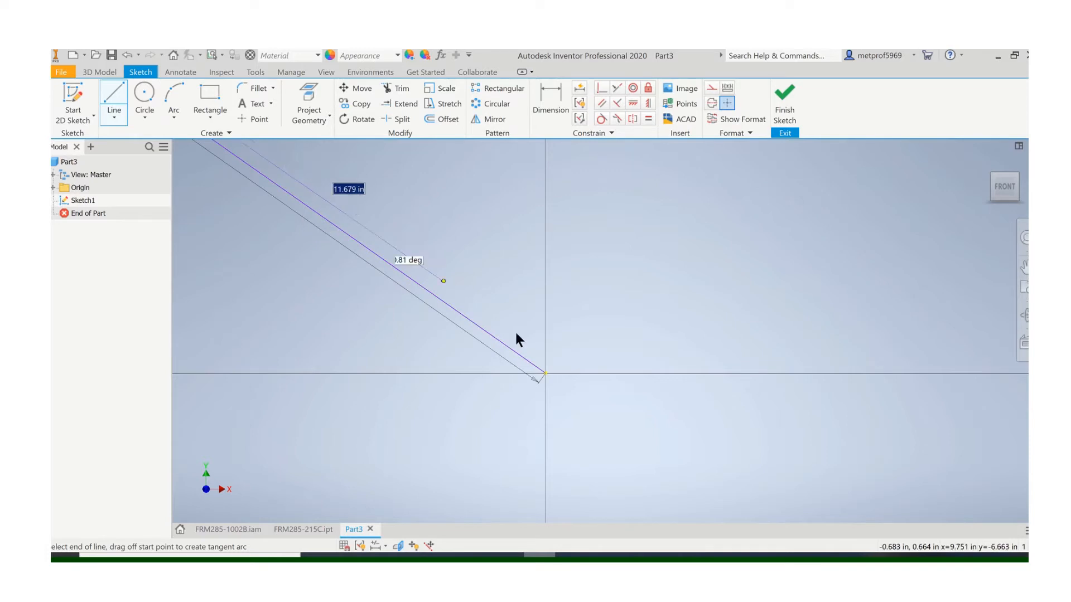
scroll(516, 343, down, 3)
key(Escape)
- Reposition the sloped line's 12.75 in dimension so it sits clear of the line, on its lower-left side
scroll(485, 319, up, 4)
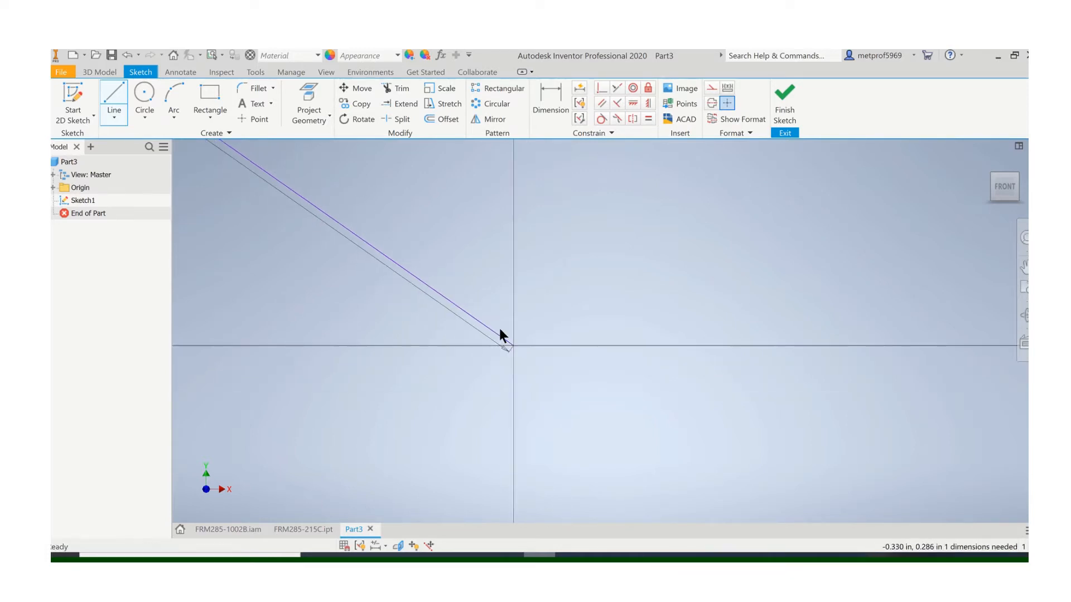
scroll(339, 204, up, 2)
mouse_move(438, 285)
middle_down()
mouse_move(457, 334)
mouse_move(594, 403)
middle_up()
scroll(580, 394, up, 2)
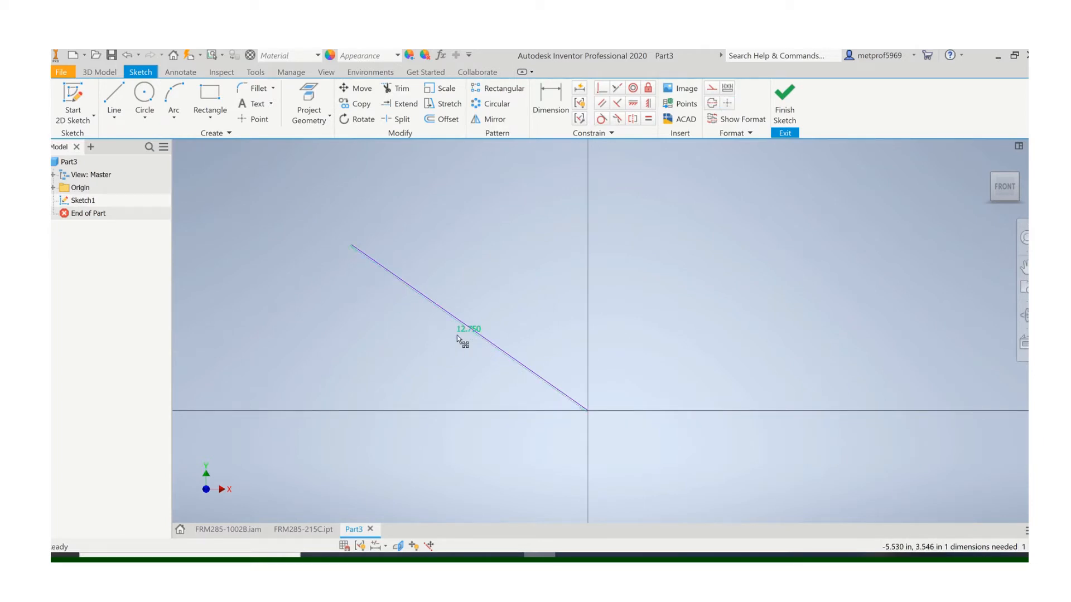
drag(462, 334, 365, 349)
mouse_move(595, 348)
middle_down()
mouse_move(556, 316)
mouse_move(531, 311)
middle_up()
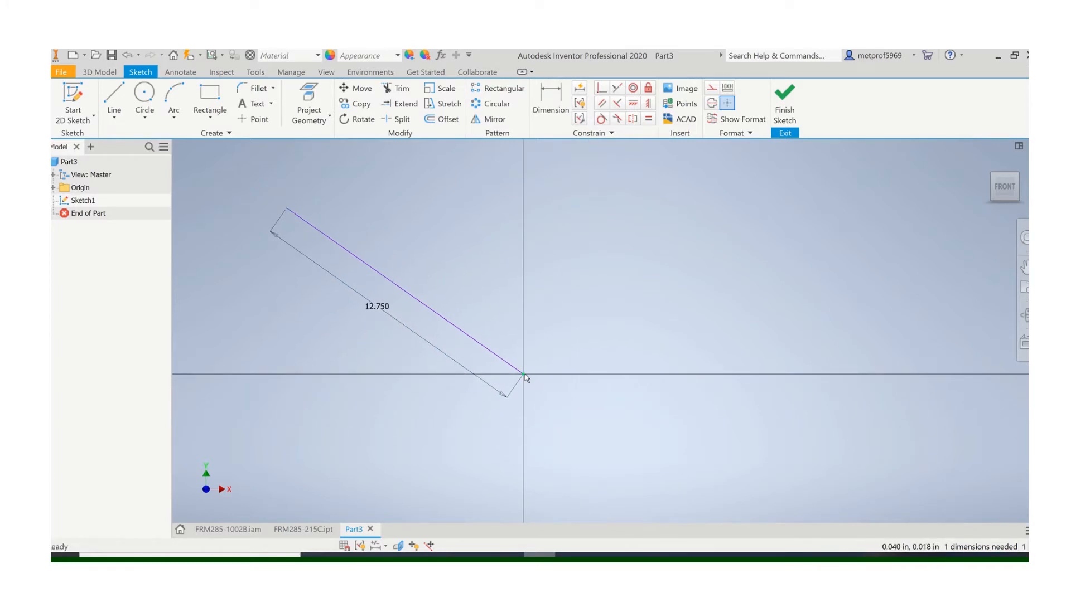
- Draw a 9 in horizontal line from the origin to the right and end the Line command
click(114, 96)
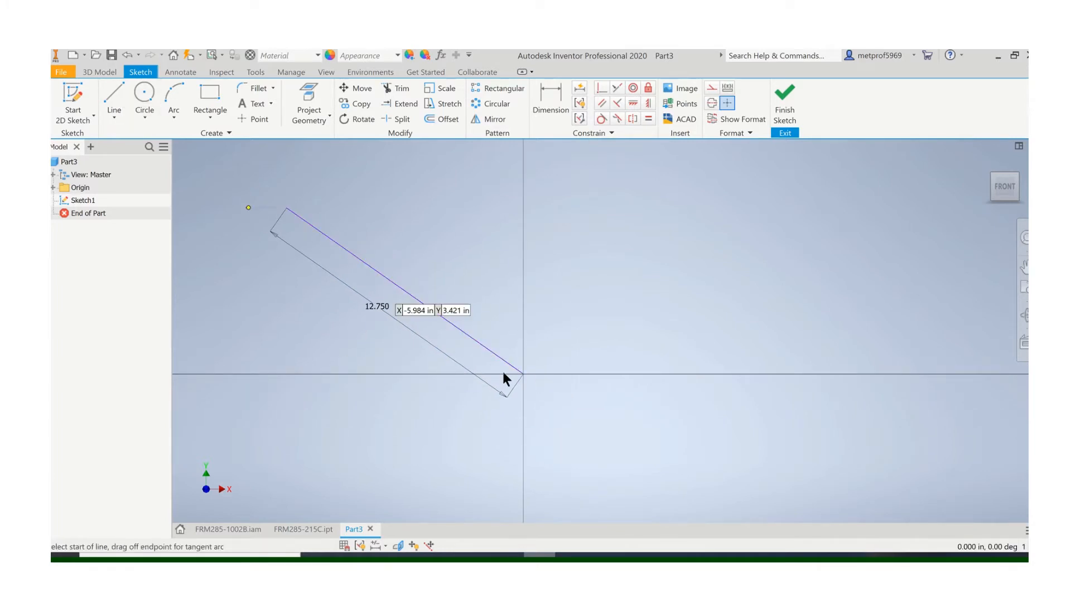
click(523, 373)
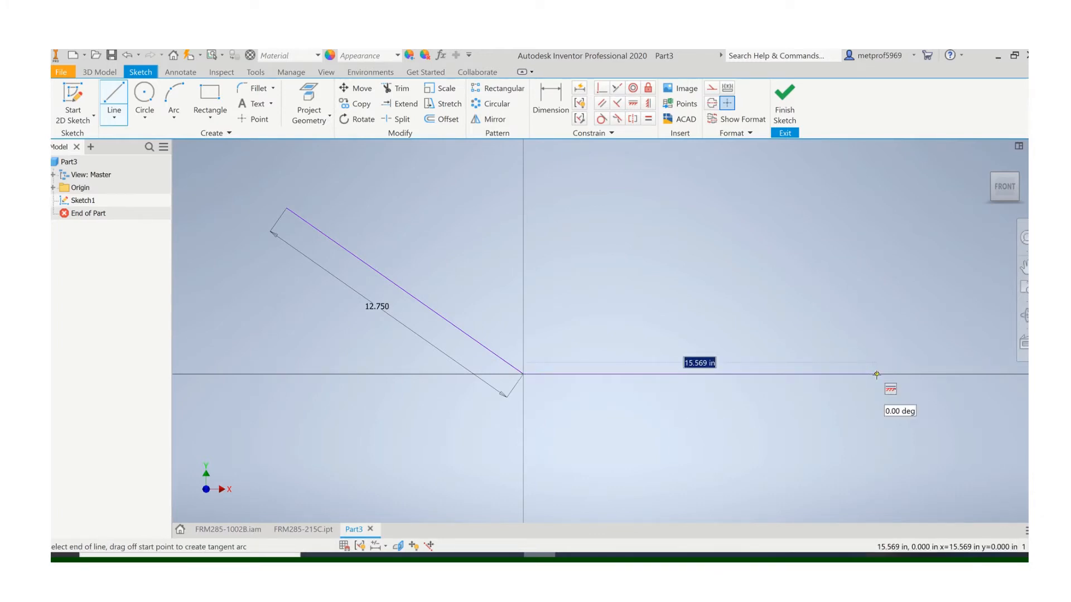
text(9)
key(Return)
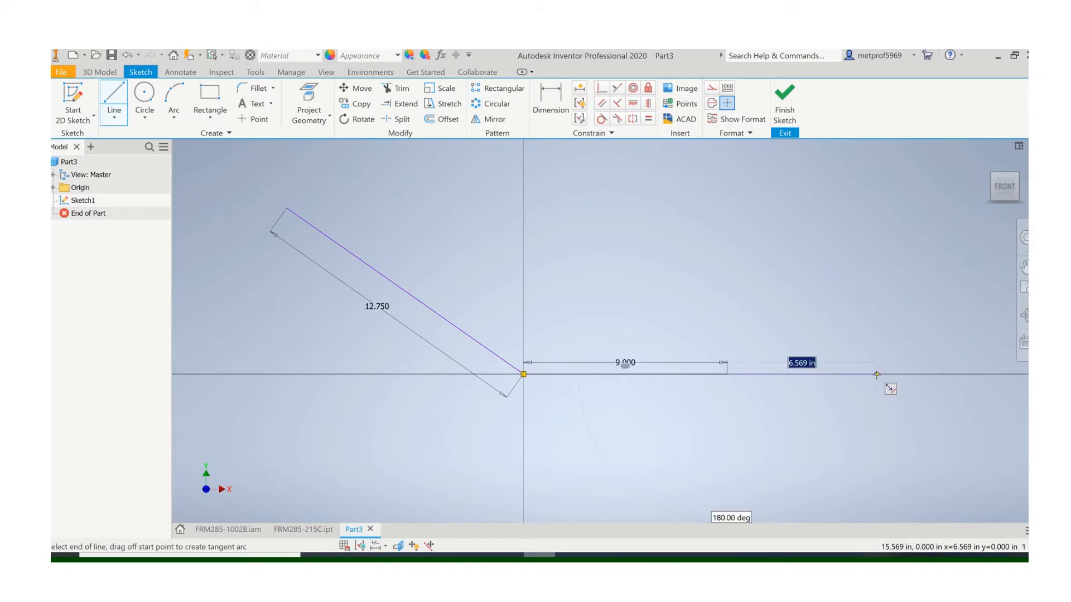
key(Escape)
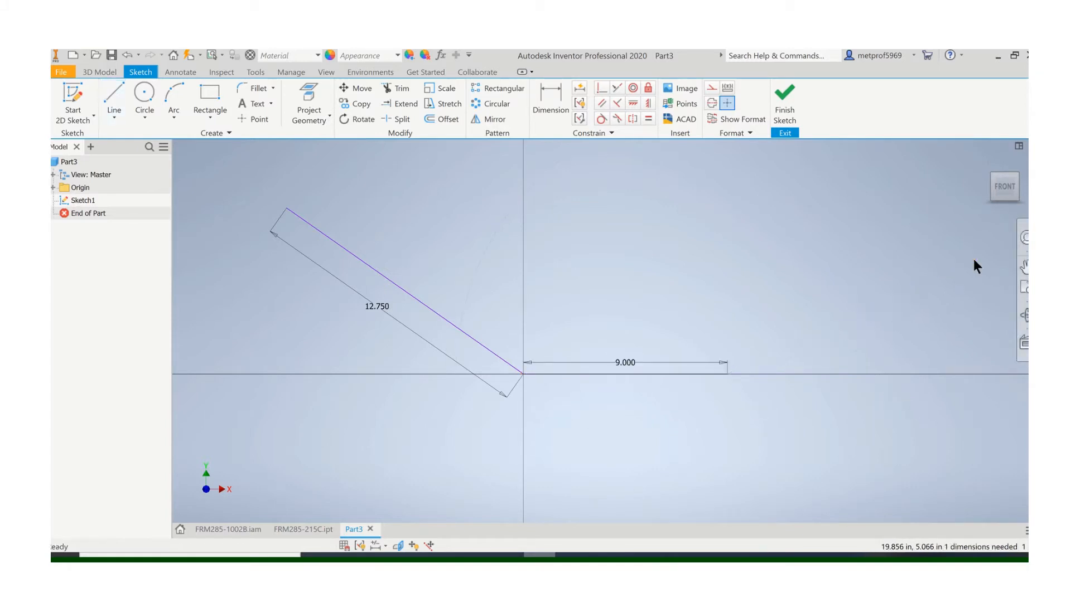
- Dimension the angle between the sloped line and the horizontal line at 120° and finish the sketch
click(562, 113)
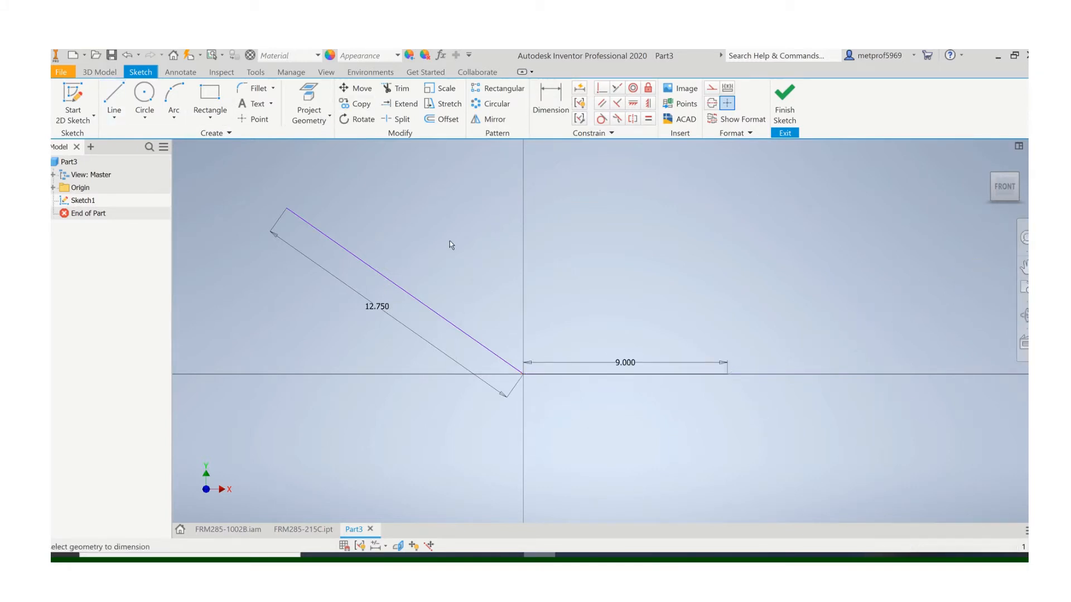
click(484, 330)
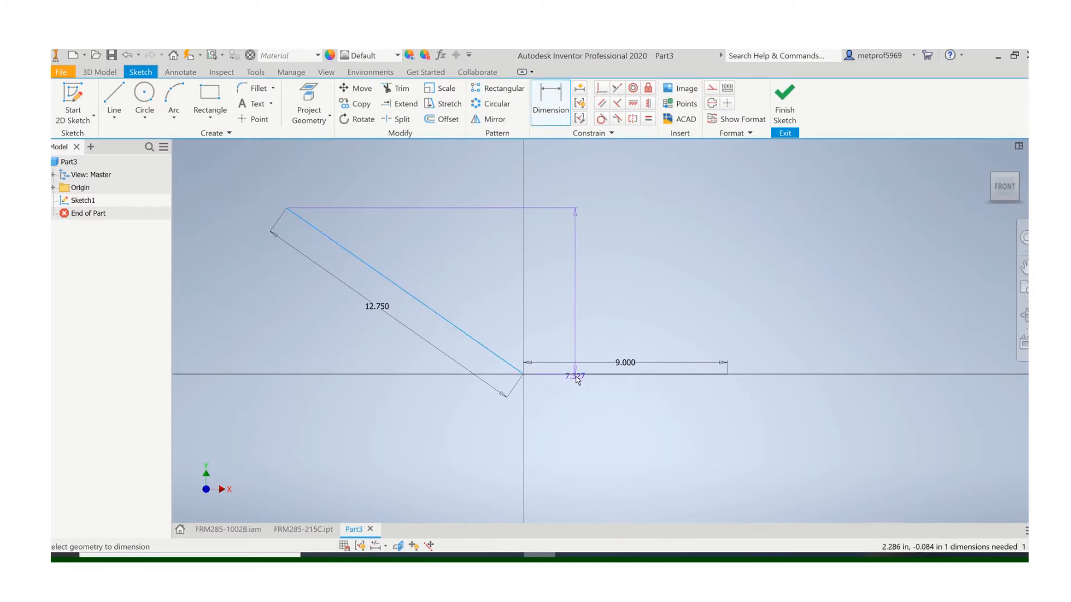
click(576, 376)
click(529, 322)
text(1)
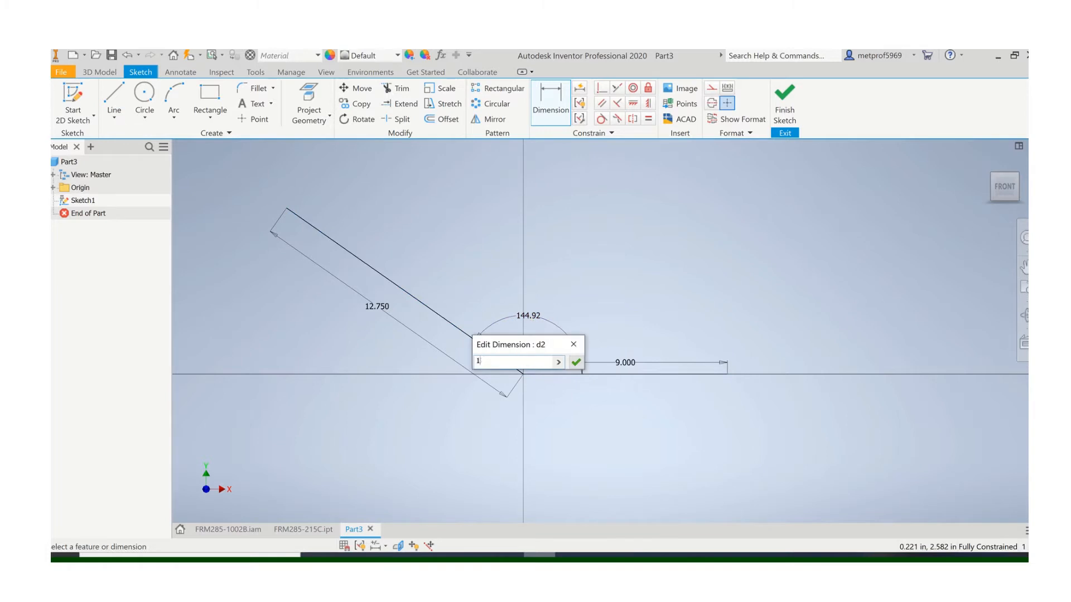
text(20)
key(Return)
middle_drag(576, 277, 617, 220)
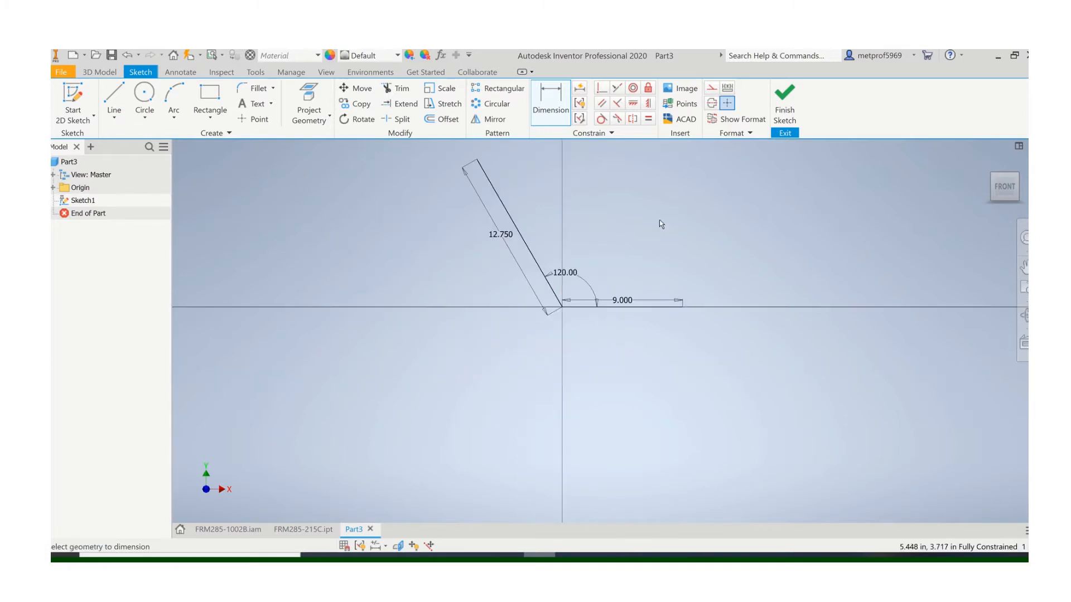
middle_drag(614, 274, 571, 337)
scroll(571, 337, up, 1)
click(776, 98)
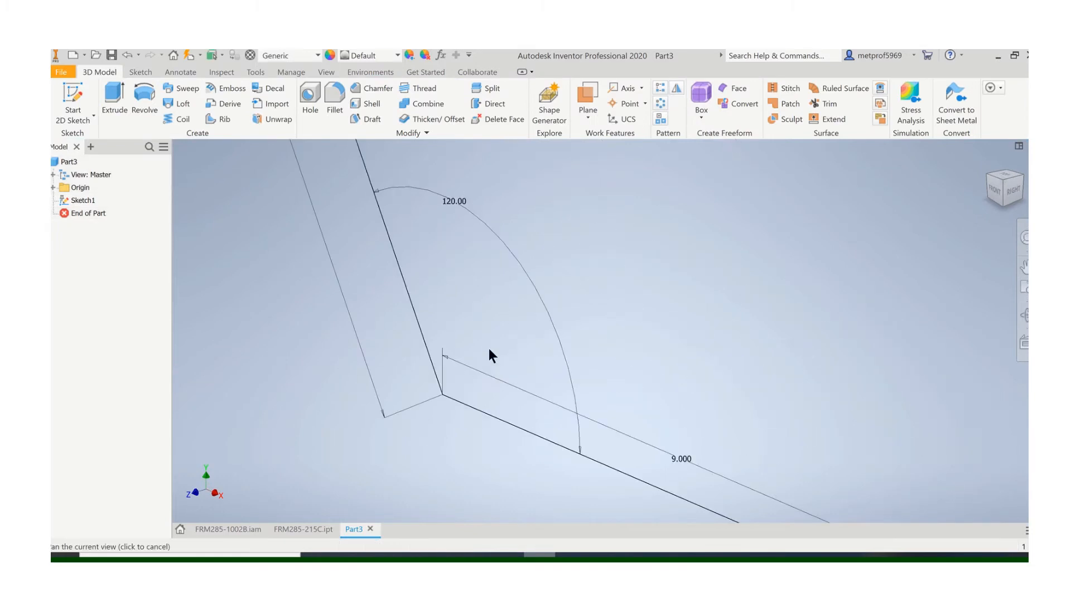
scroll(535, 391, up, 2)
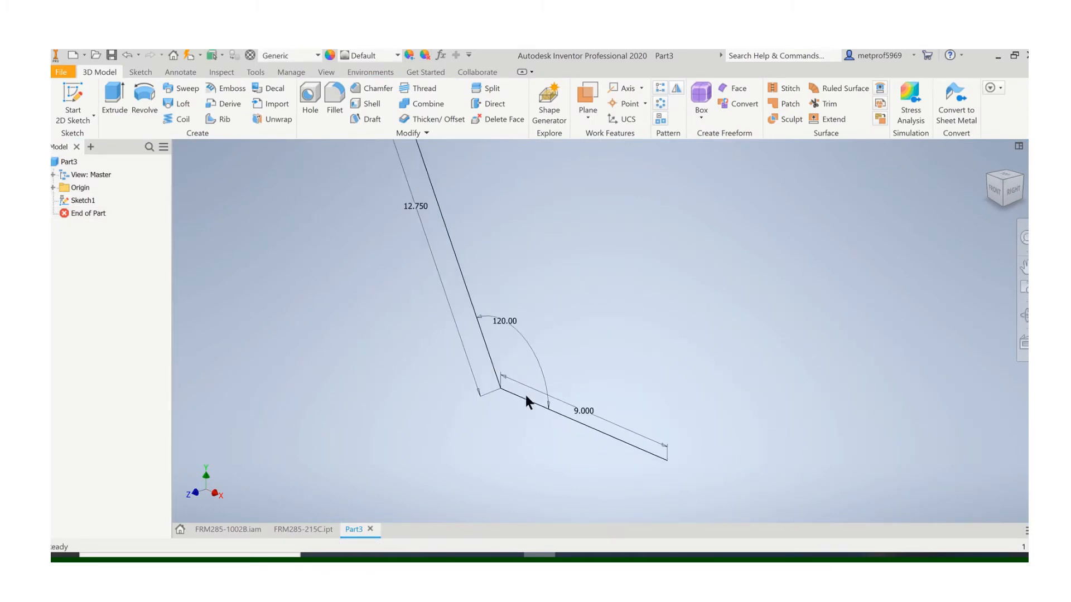
- Reopen the path sketch, fillet the corner between the two lines with a 3 in radius, and finish the sketch
right_click(75, 201)
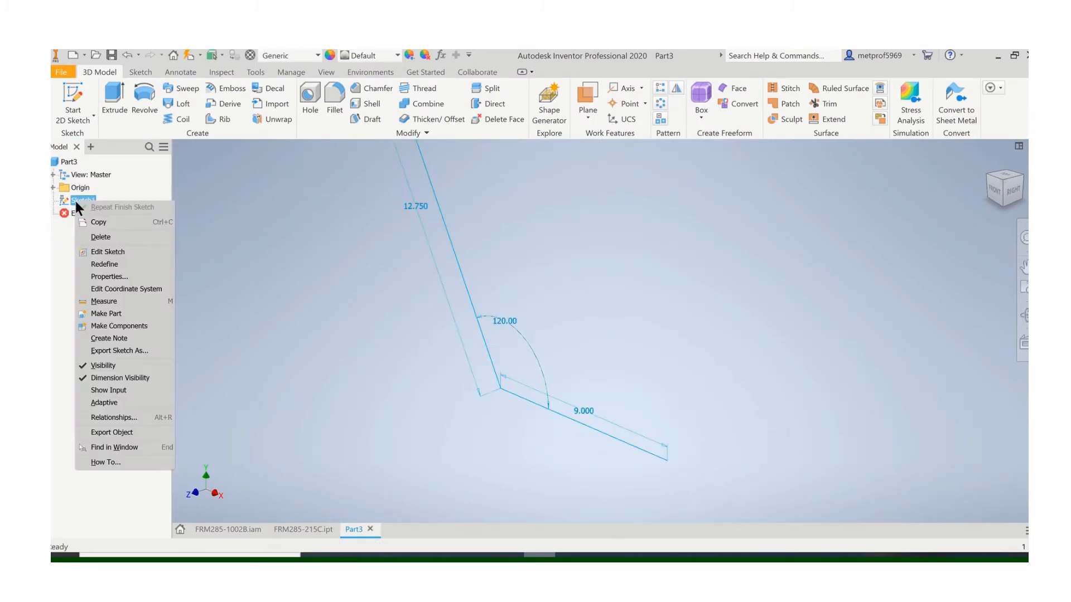
click(102, 252)
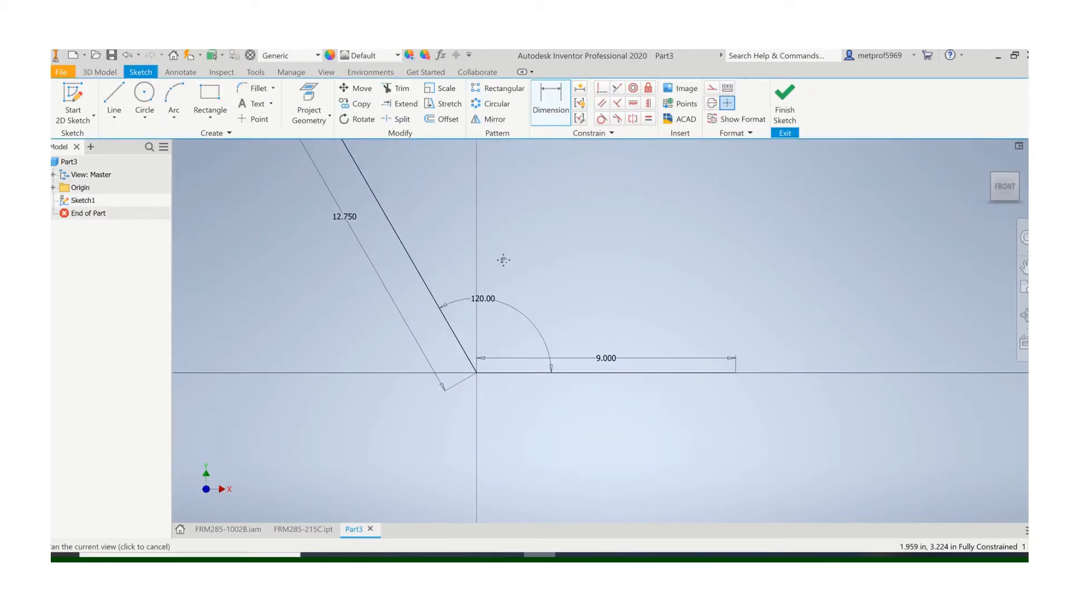
click(248, 88)
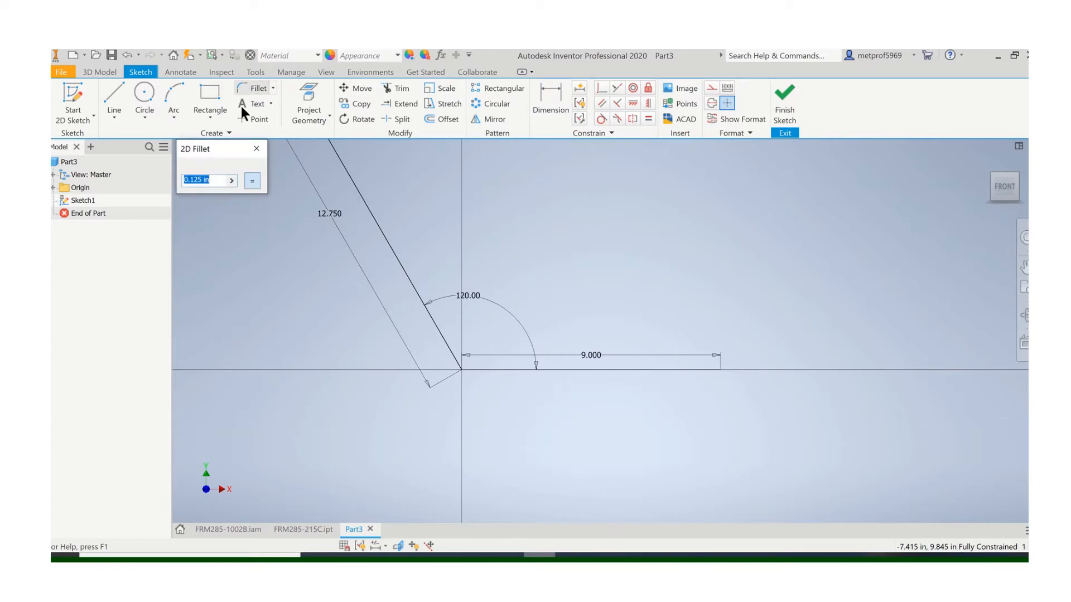
text(3)
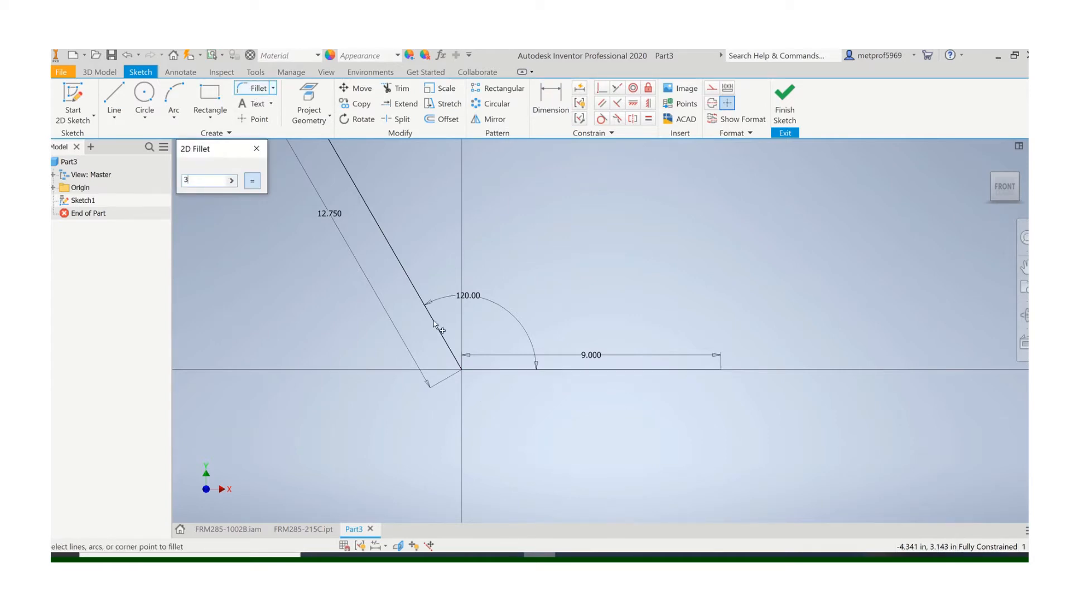
click(491, 369)
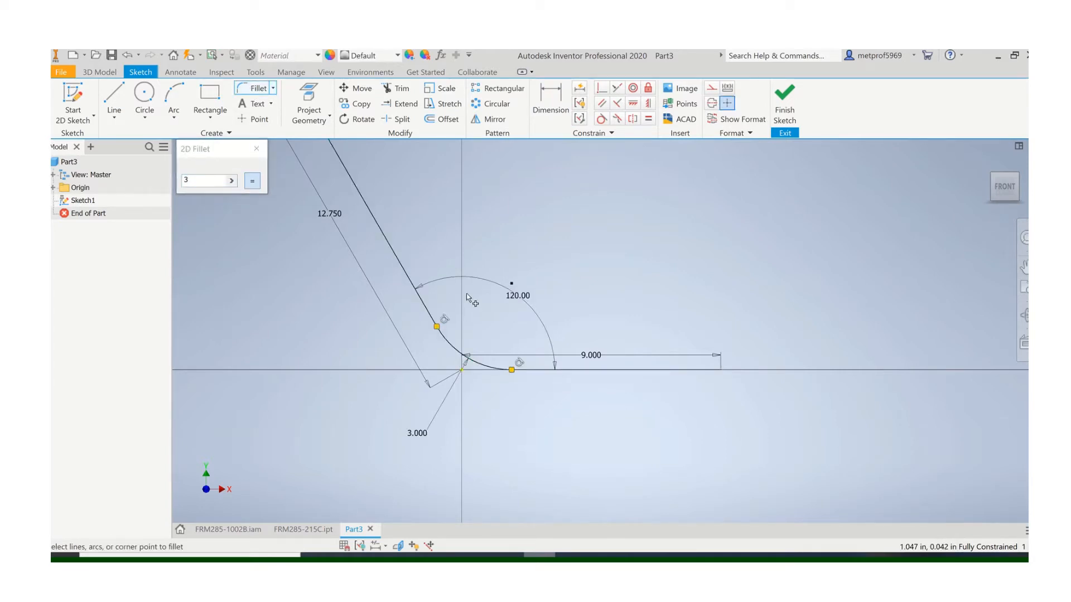
click(256, 148)
scroll(333, 326, down, 5)
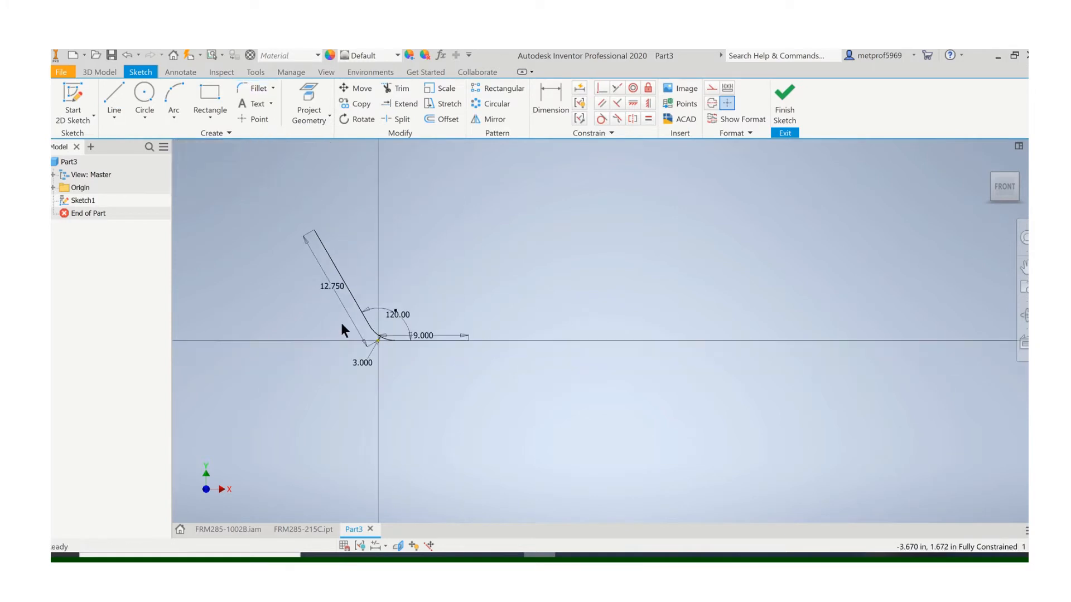
click(787, 108)
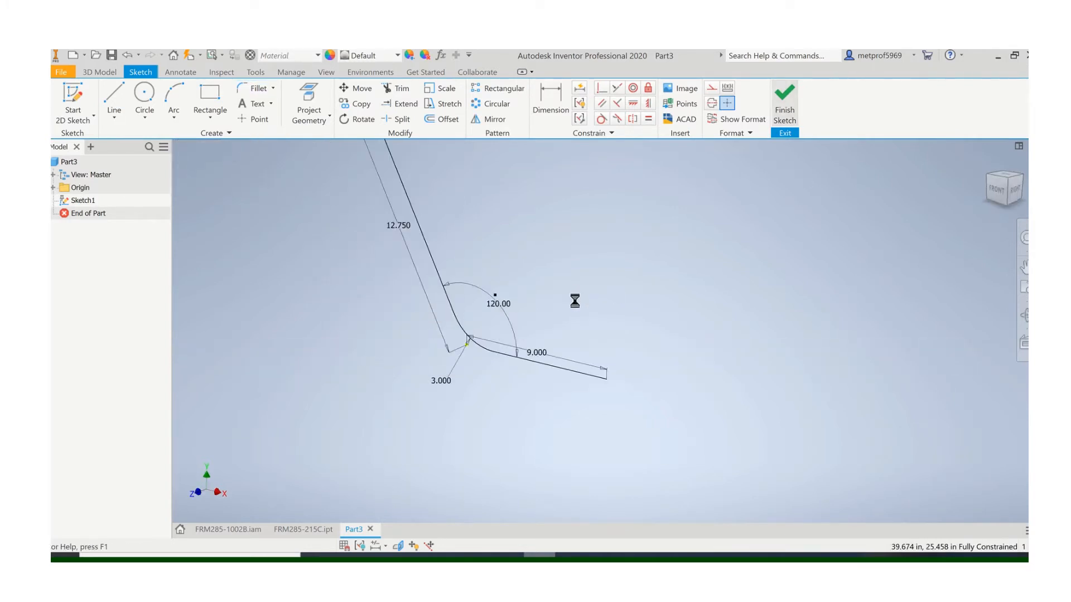
- Create a work plane normal to the path at the free end of the 9 in line
scroll(589, 304, down, 3)
mouse_move(578, 284)
middle_down()
mouse_move(540, 312)
mouse_move(472, 297)
middle_up()
scroll(471, 298, down, 3)
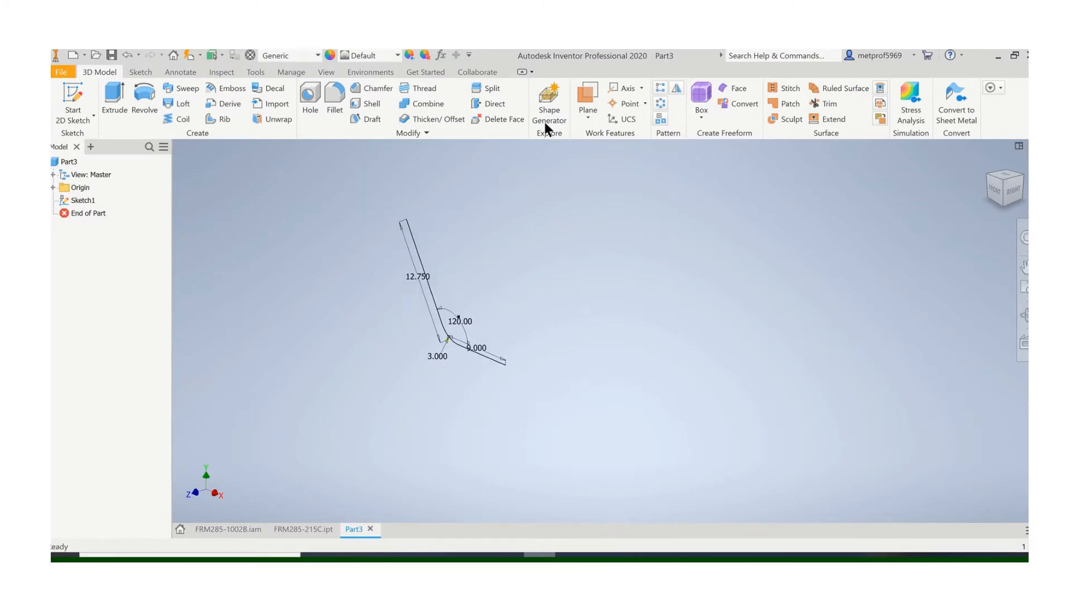
click(583, 104)
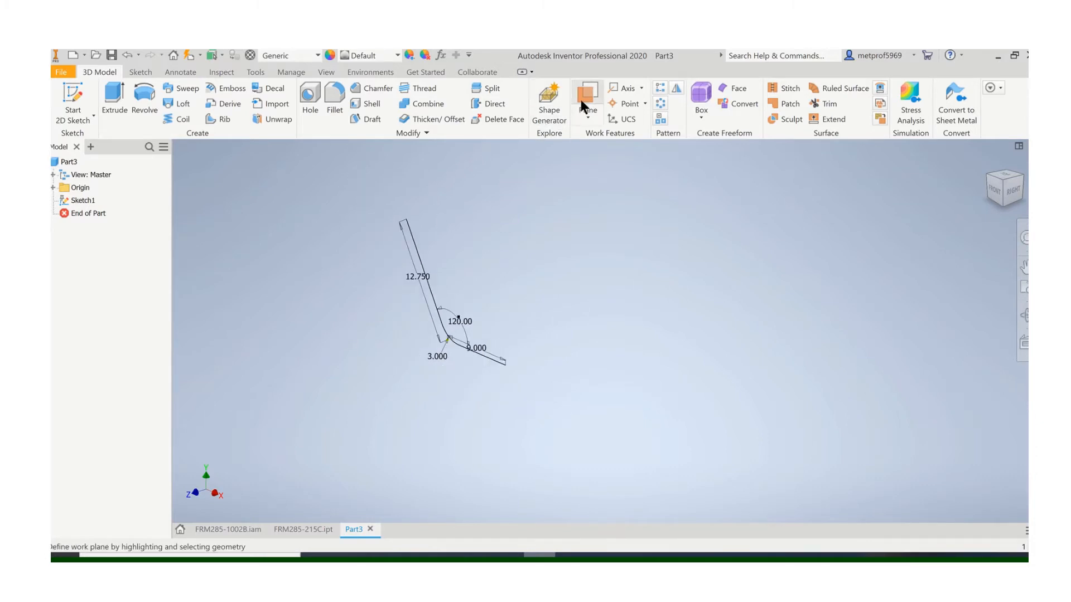
click(589, 117)
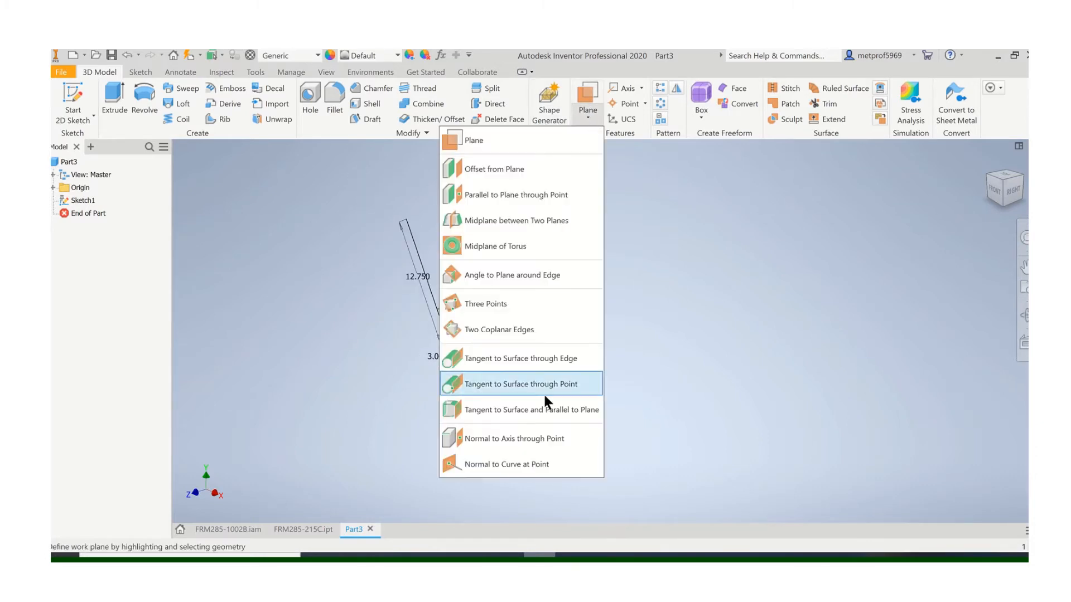
click(495, 465)
scroll(505, 421, up, 2)
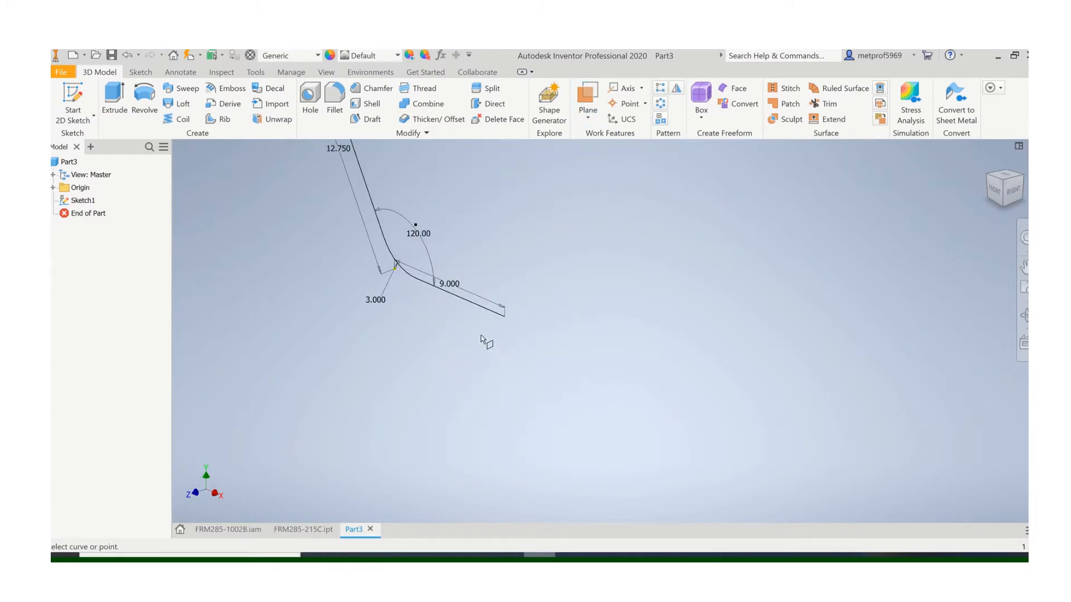
scroll(481, 335, up, 2)
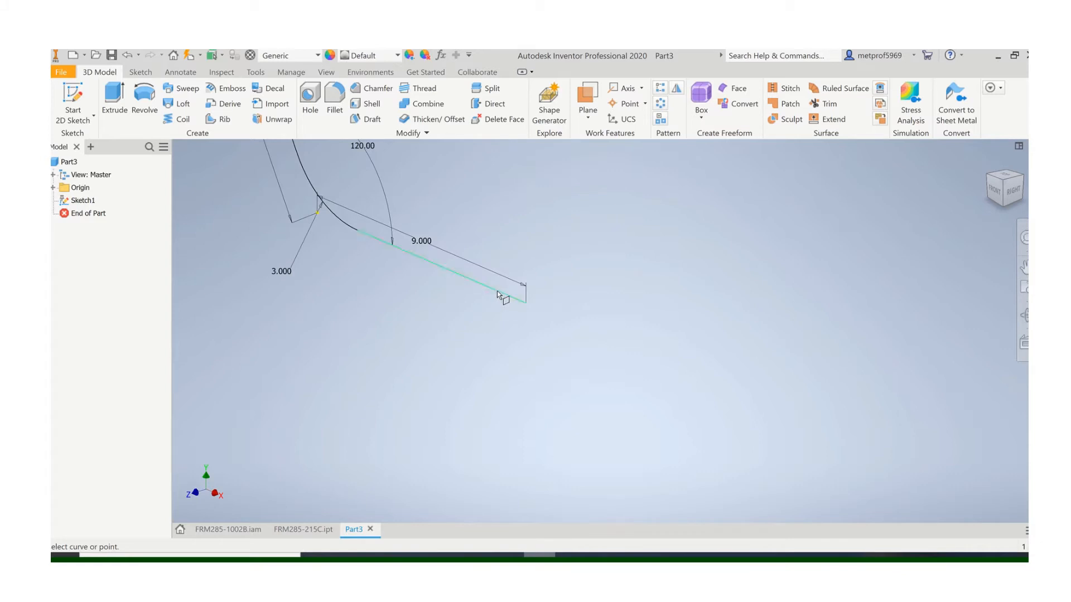
click(527, 303)
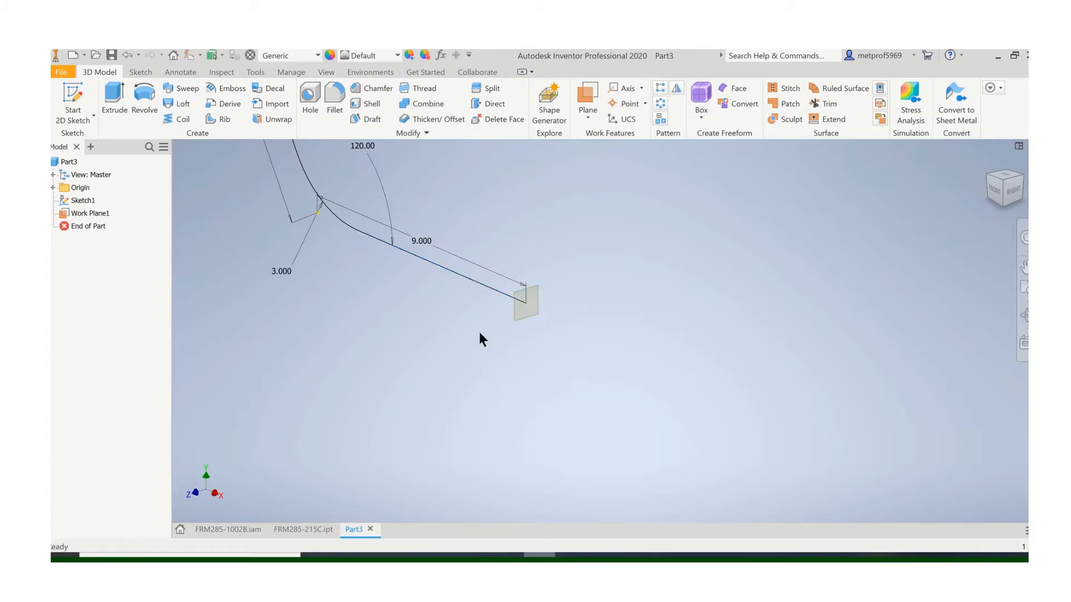
- Start a sketch on the new work plane and draw a 0.75 in diameter circle centred on the path's endpoint
click(73, 91)
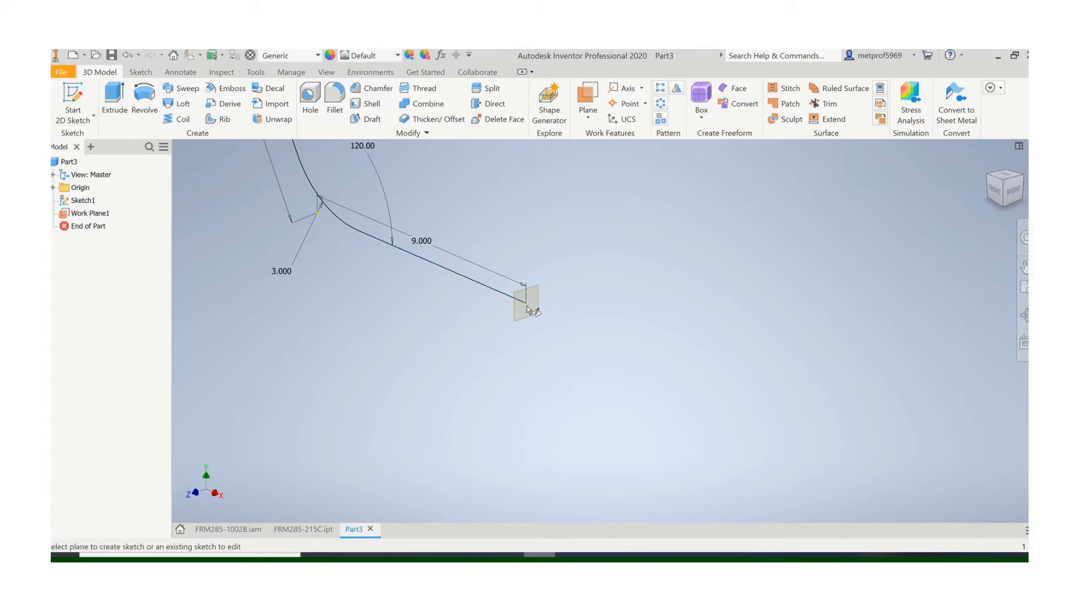
click(530, 314)
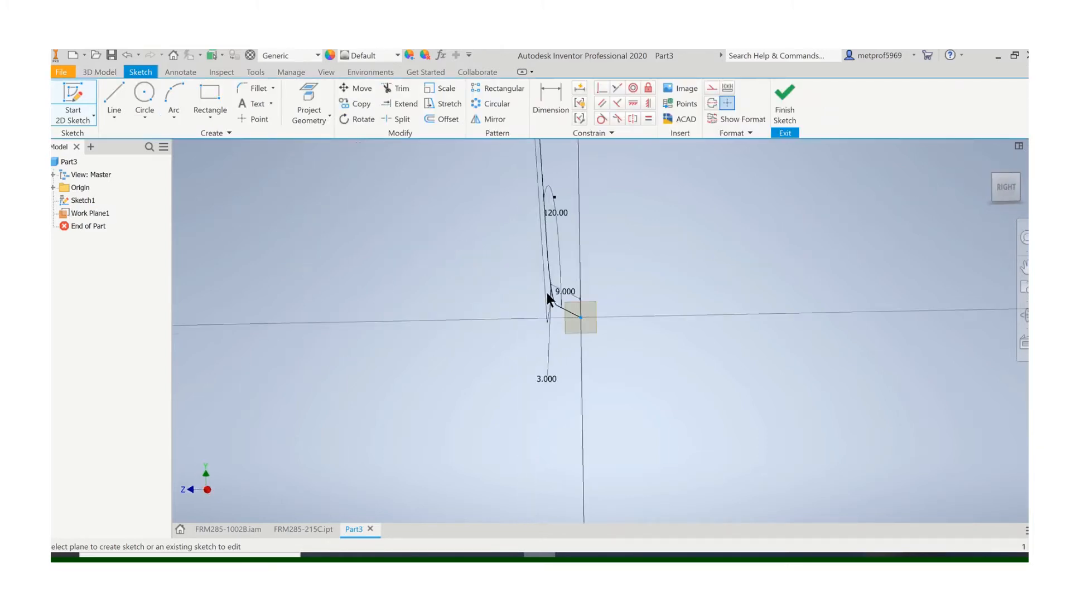
click(146, 106)
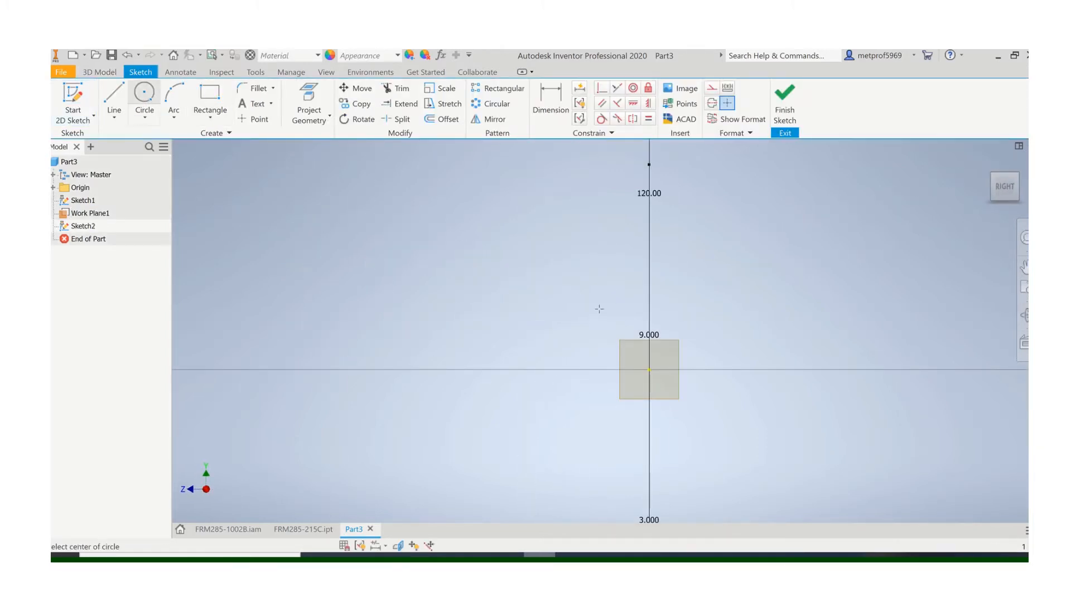
click(649, 369)
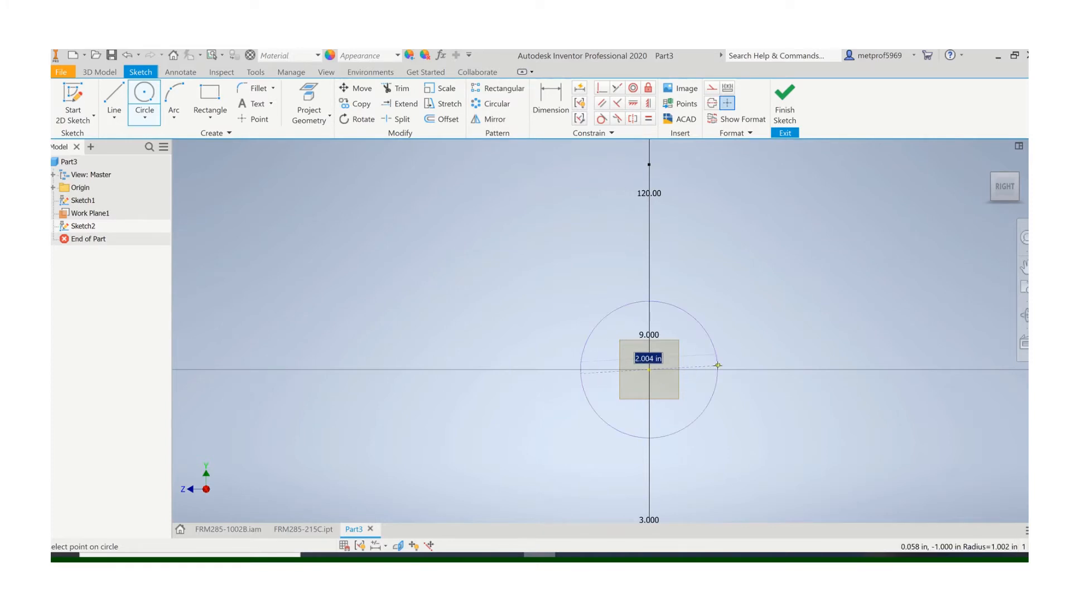
text(.75)
key(Return)
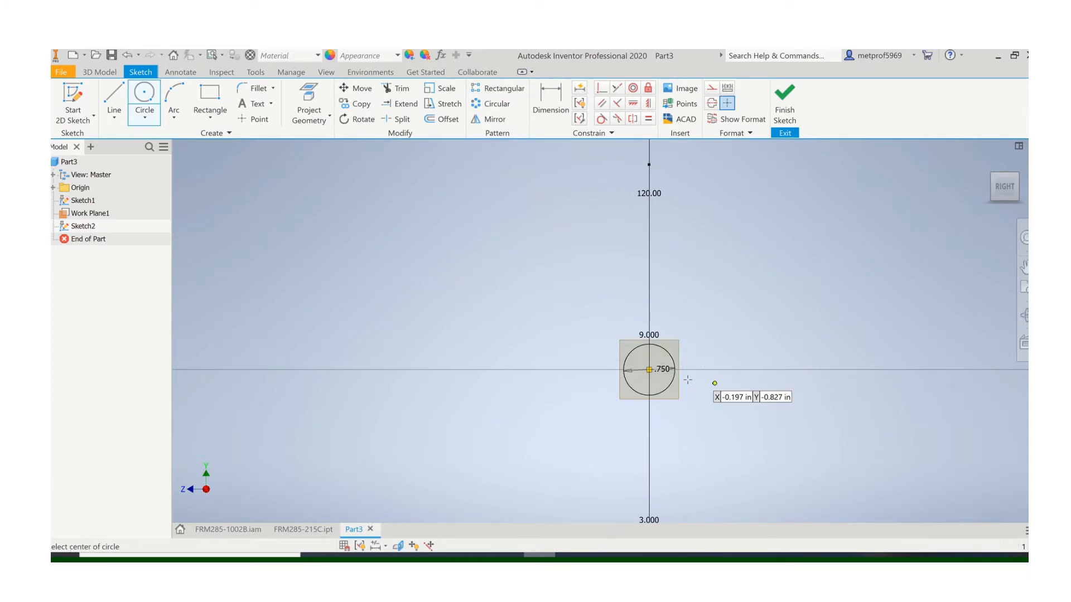
- Add a concentric 0.62 in diameter circle inside the first one and finish the profile sketch
scroll(691, 384, up, 2)
scroll(643, 368, up, 2)
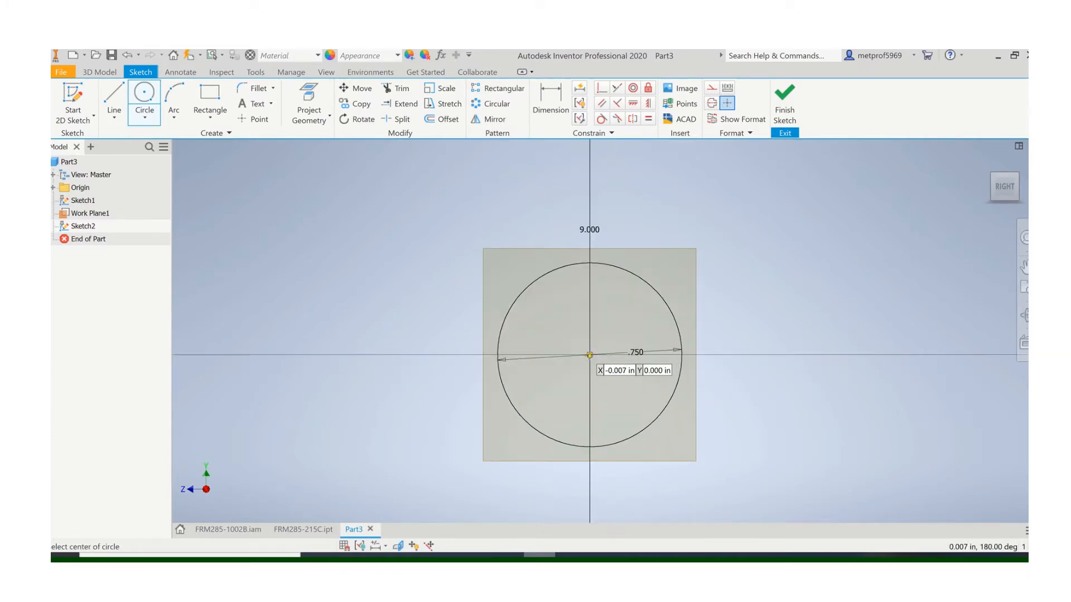
click(590, 354)
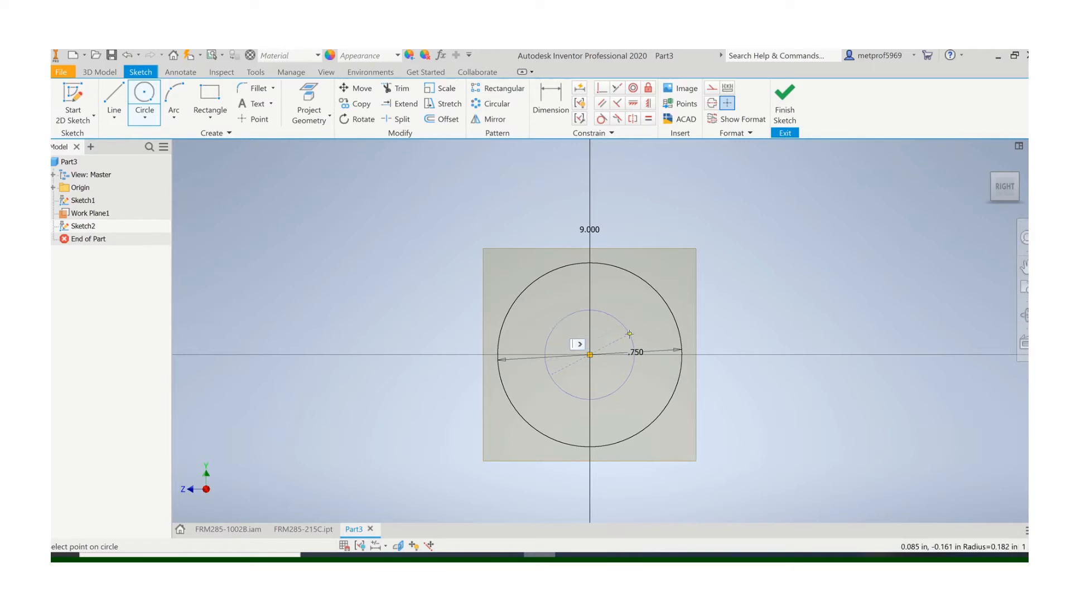
text(.62)
key(Return)
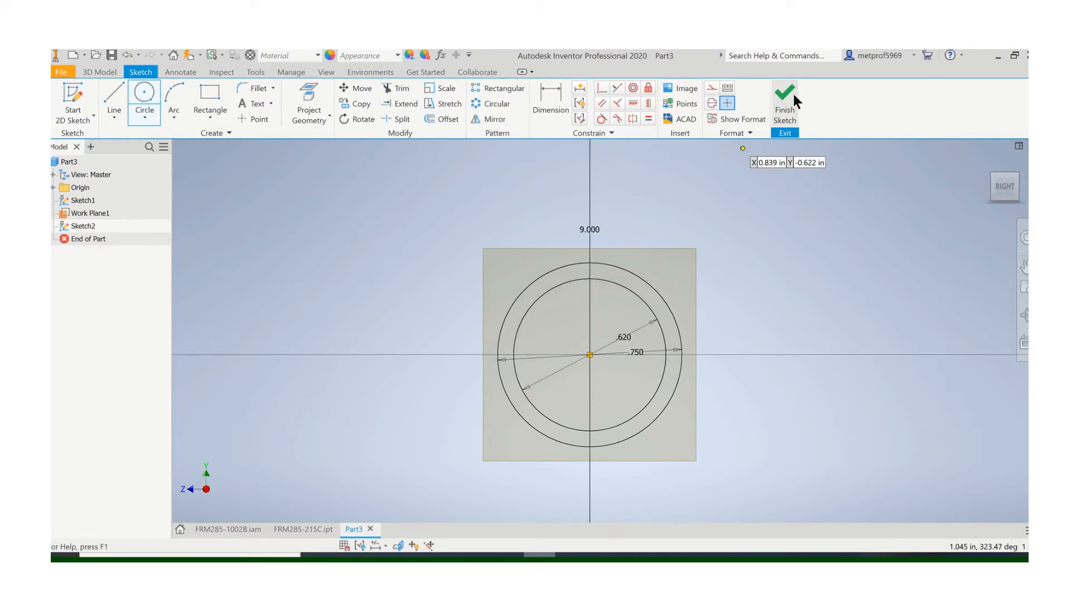
click(785, 96)
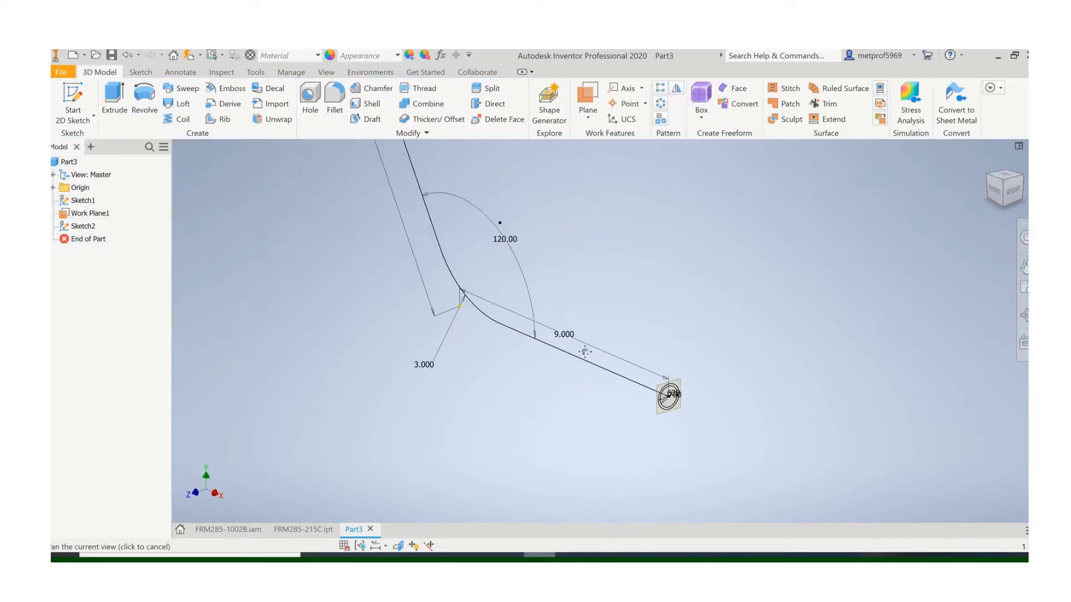
- Sweep the ring between the 0.62 in and 0.75 in circles along the bent path, accepting that the profile does not intersect it
click(114, 100)
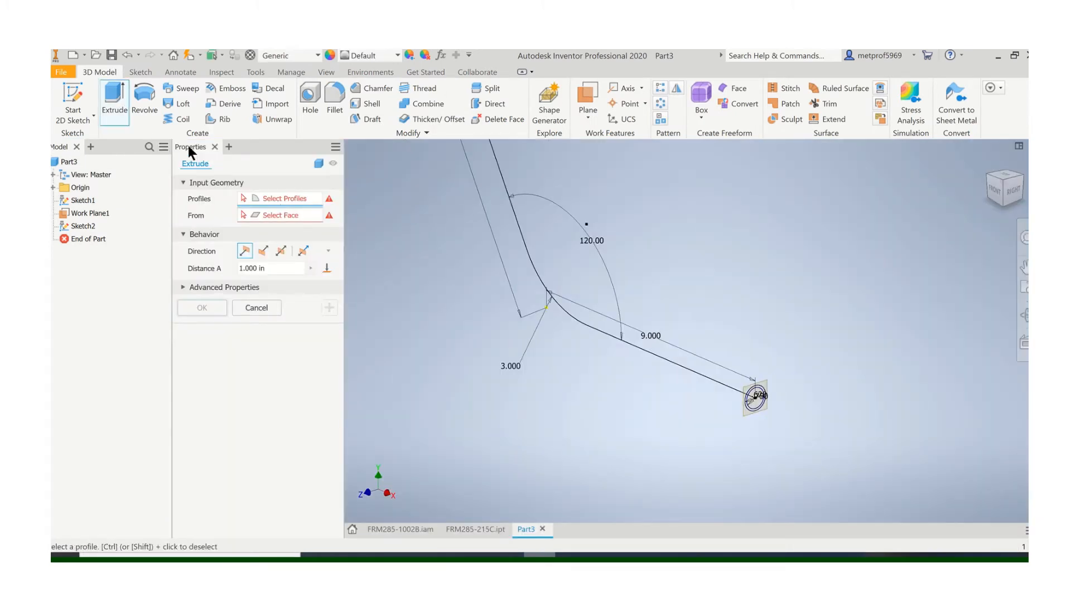
click(214, 146)
click(187, 89)
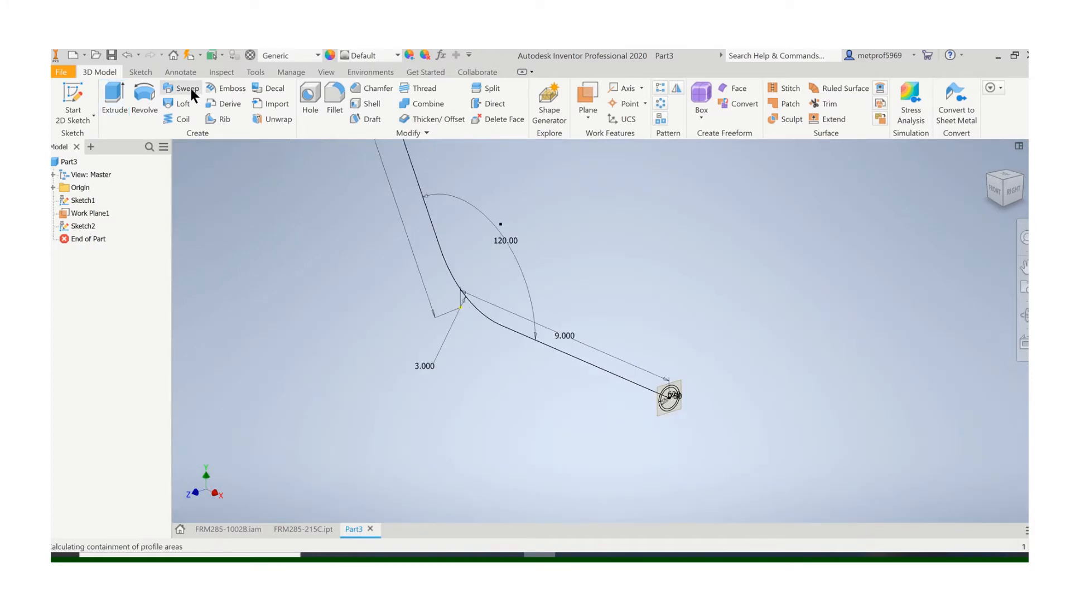
scroll(816, 367, up, 2)
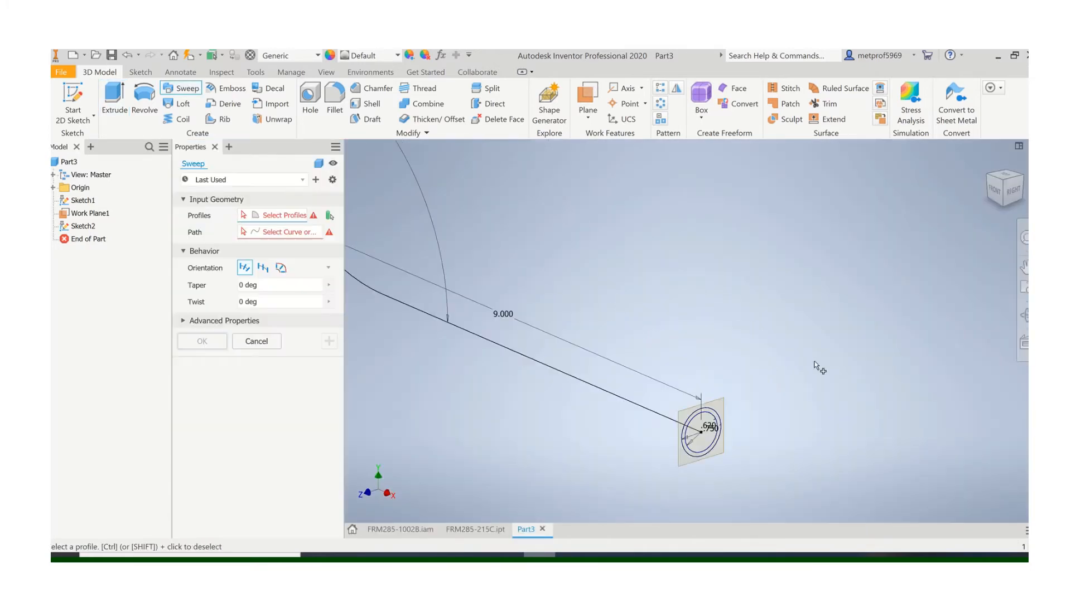
scroll(648, 474, up, 3)
scroll(762, 373, up, 2)
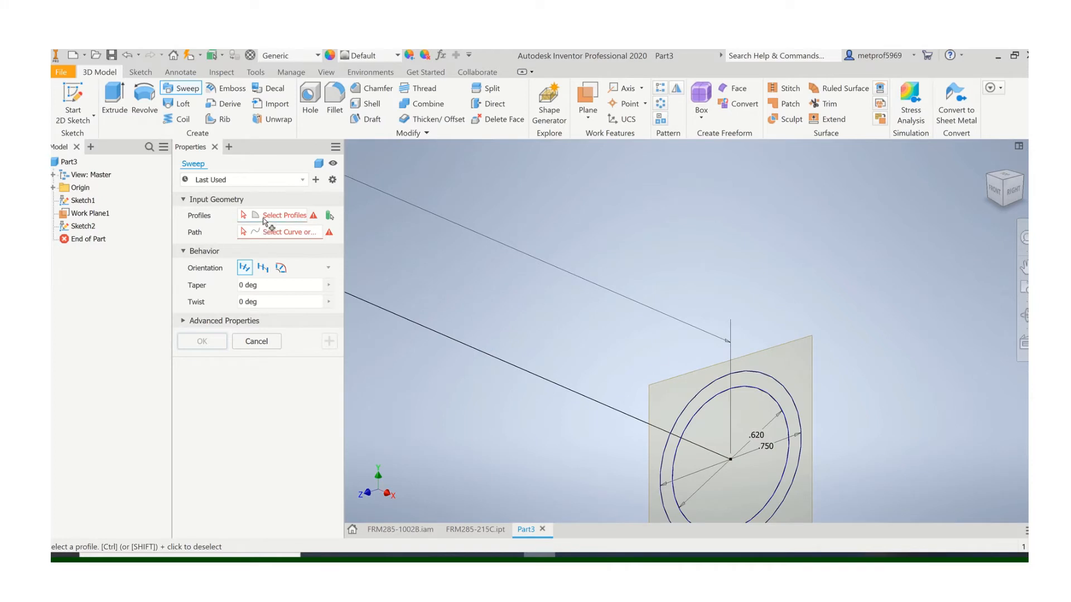
click(793, 393)
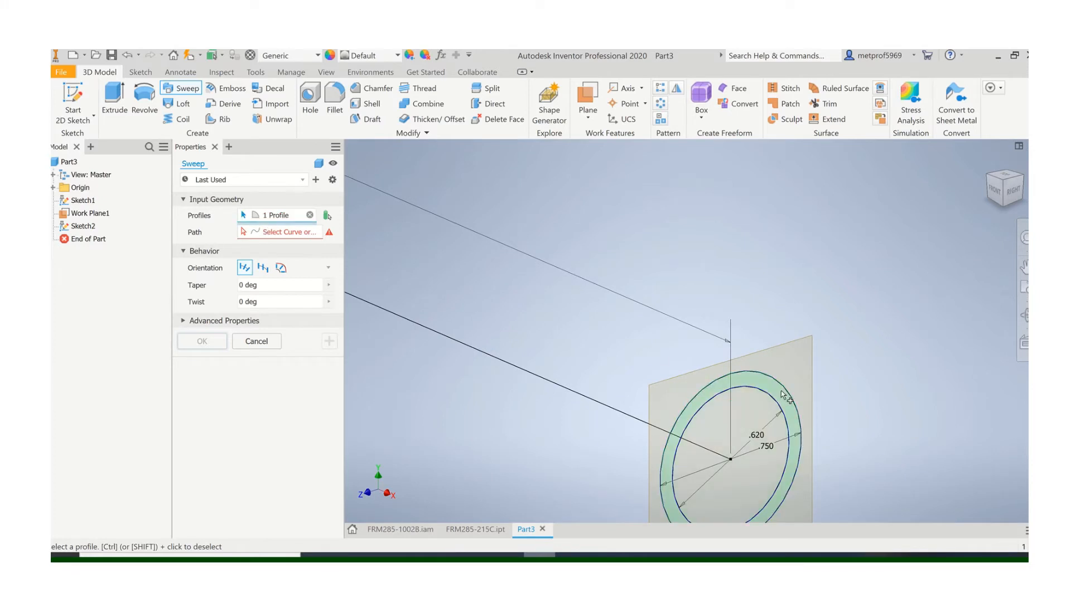
click(266, 232)
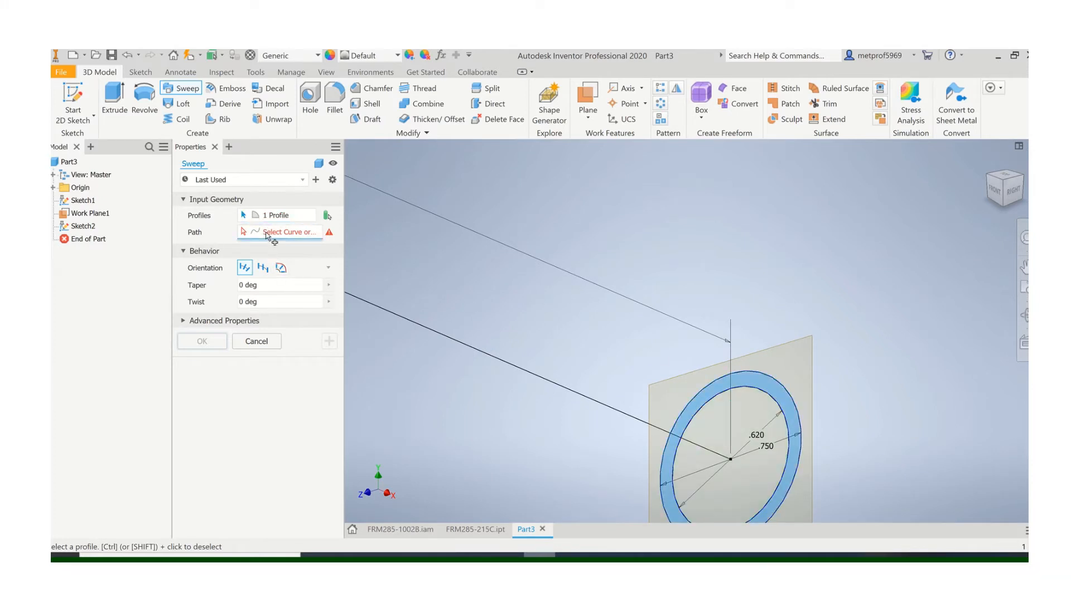
click(575, 386)
scroll(558, 389, down, 8)
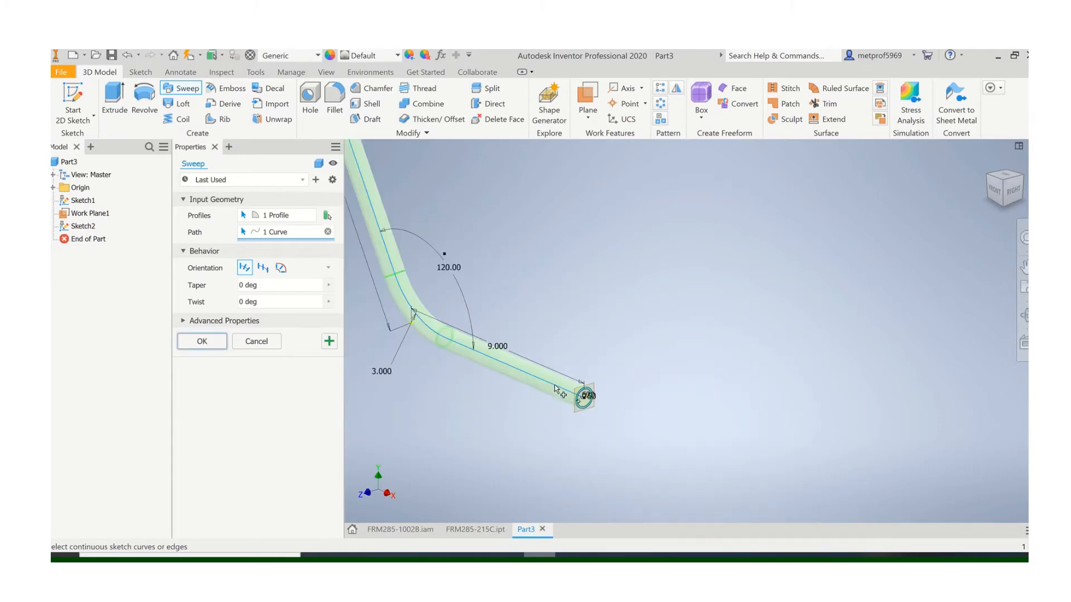
click(220, 336)
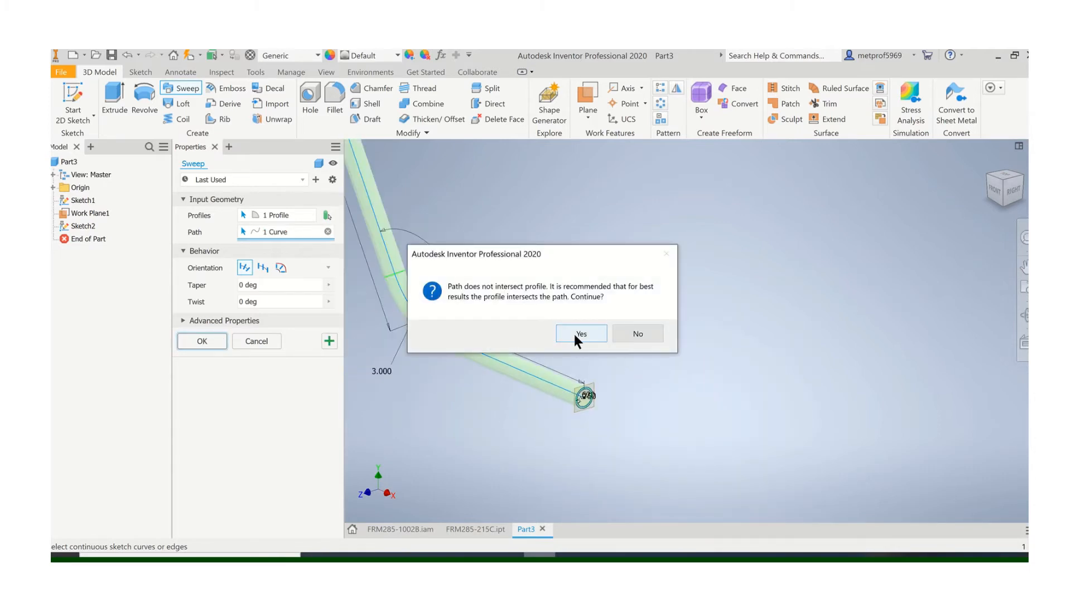
click(574, 333)
- Hide the work plane at the free end of the swept tube's 9 in leg
scroll(483, 329, down, 3)
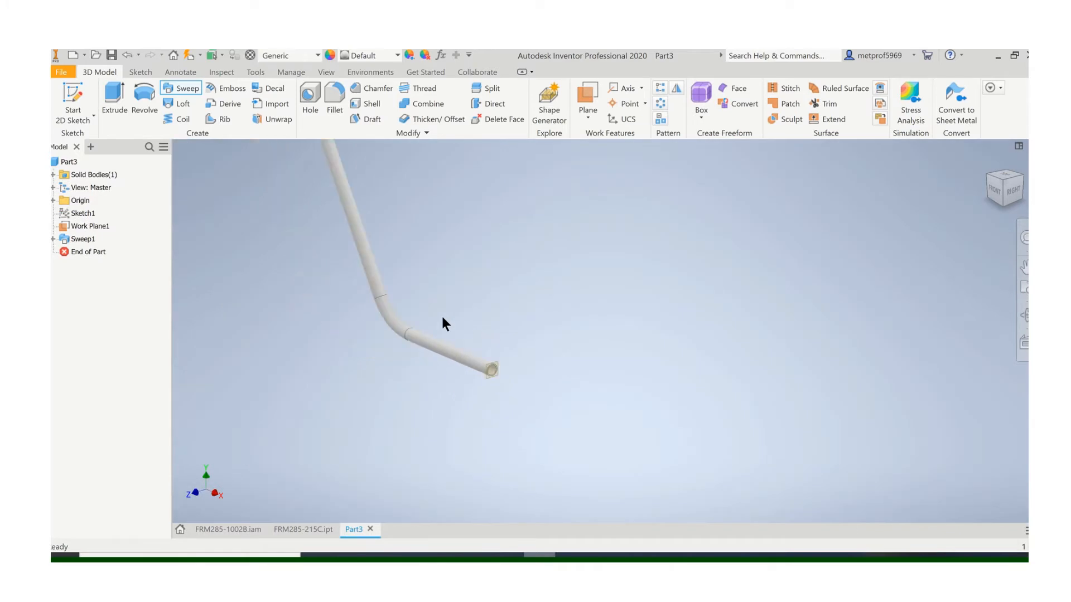
middle_drag(453, 317, 567, 386)
right_click(78, 226)
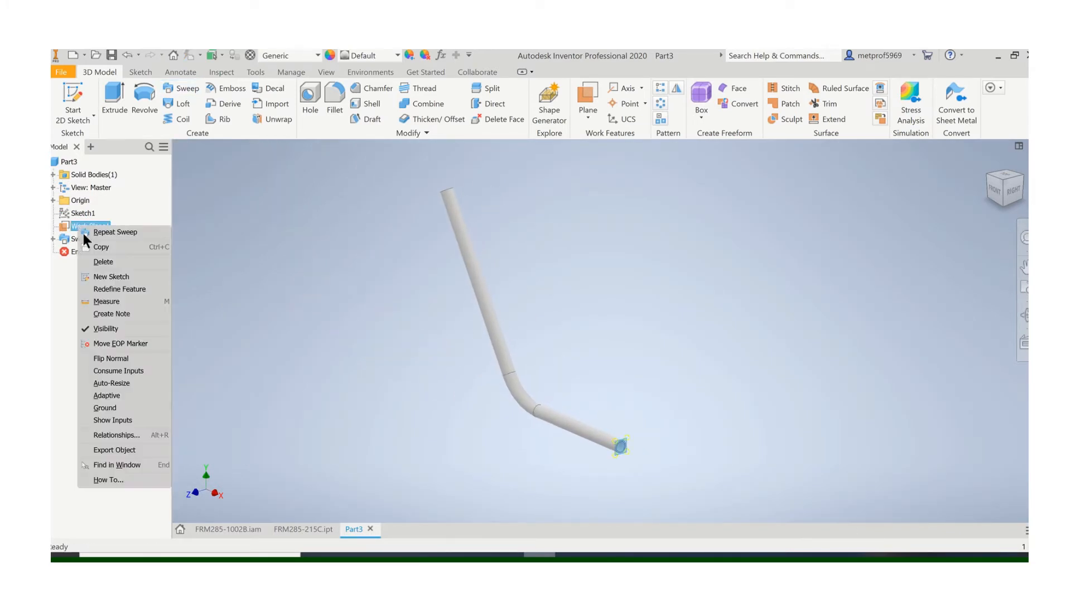
click(107, 329)
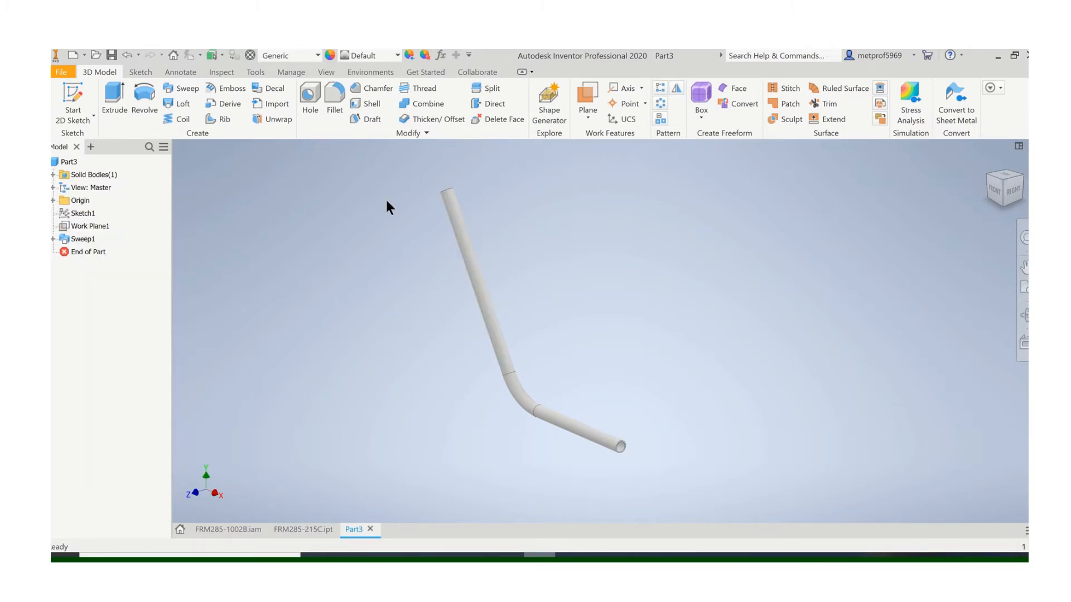
- Show the YZ, XY and XZ origin planes in the part
click(53, 200)
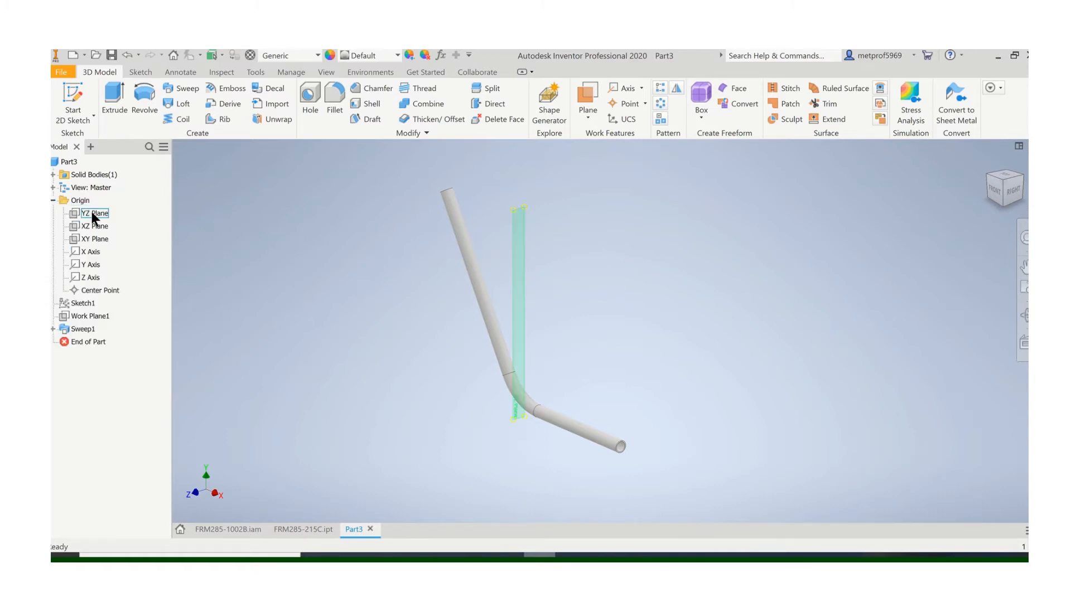
right_click(91, 213)
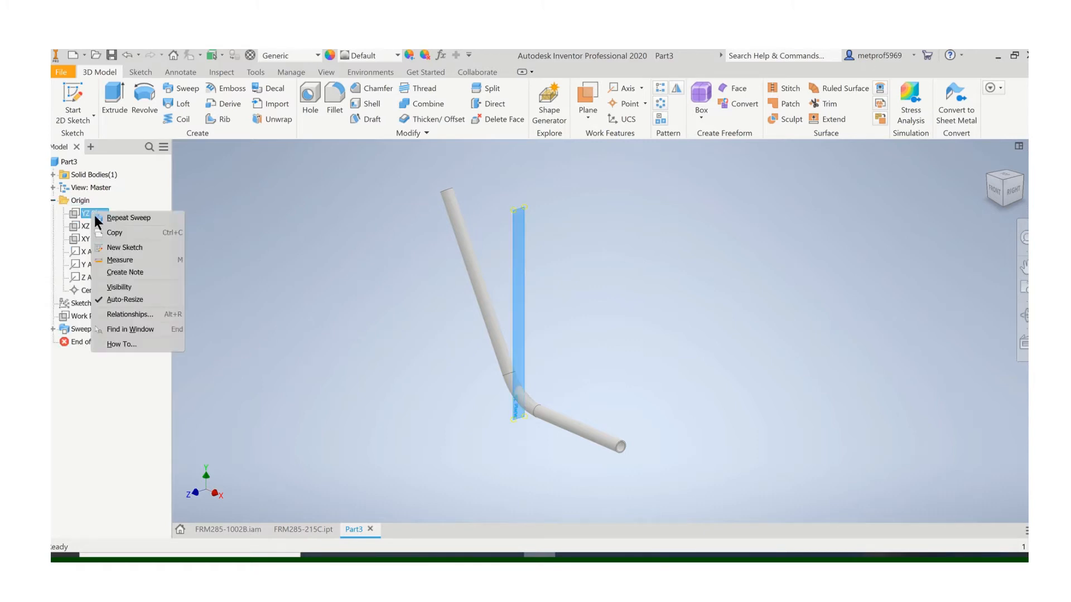
click(120, 287)
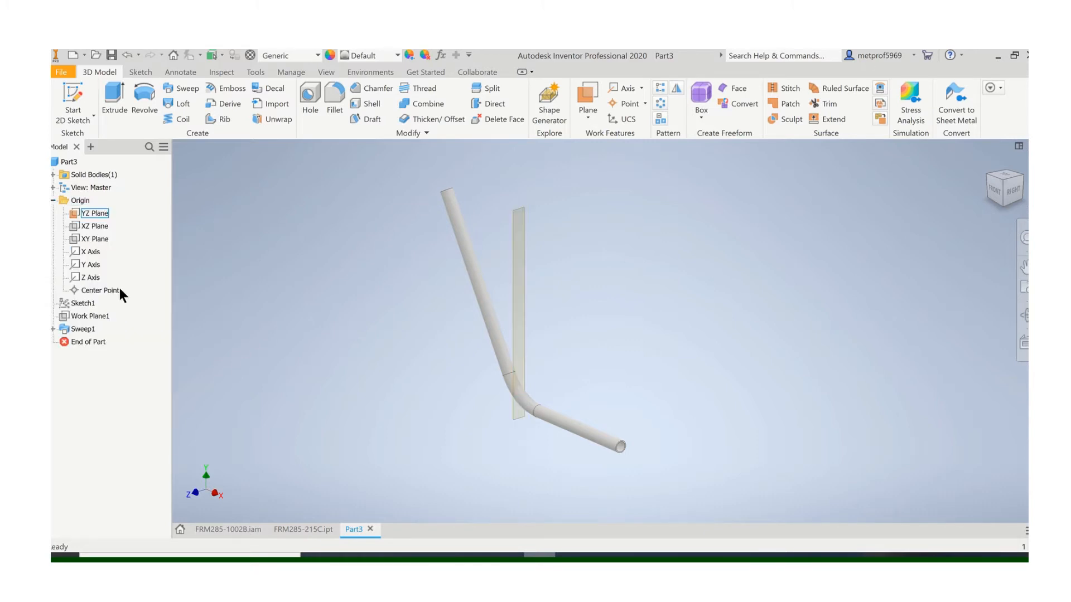
right_click(88, 239)
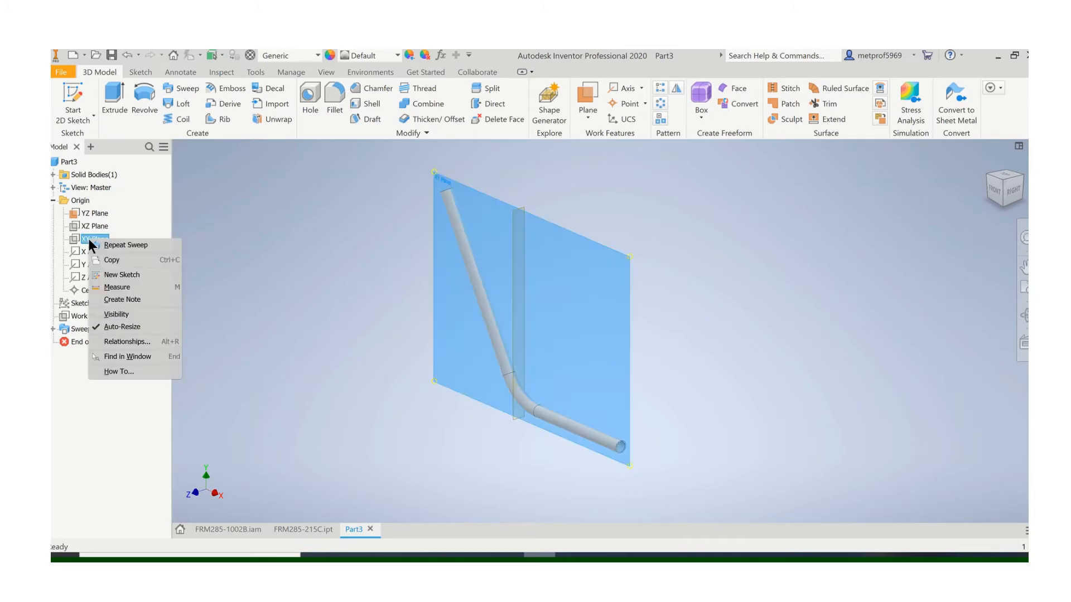
click(116, 316)
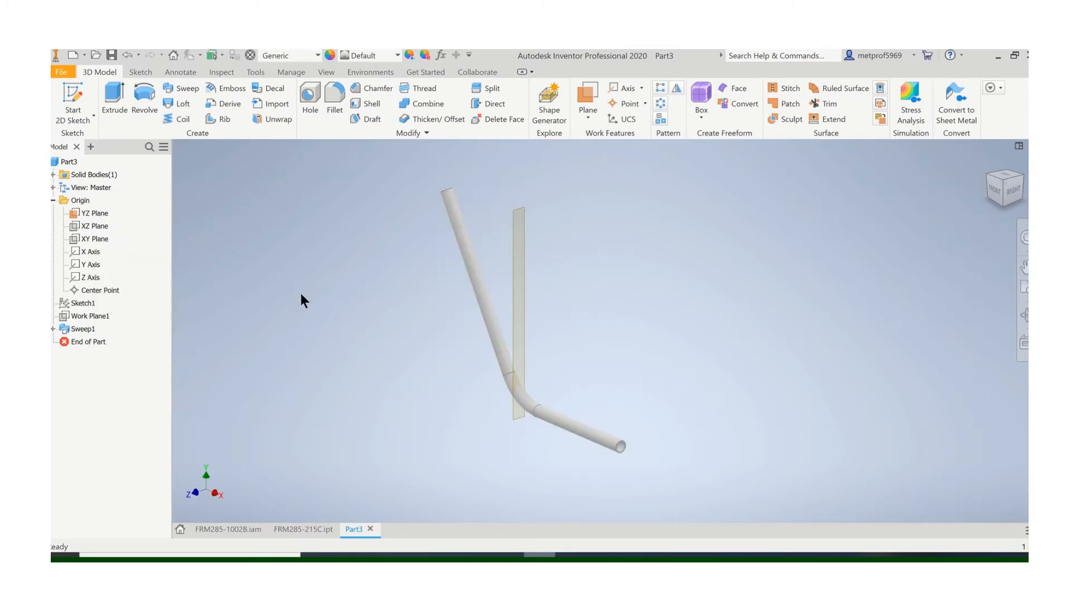
right_click(101, 240)
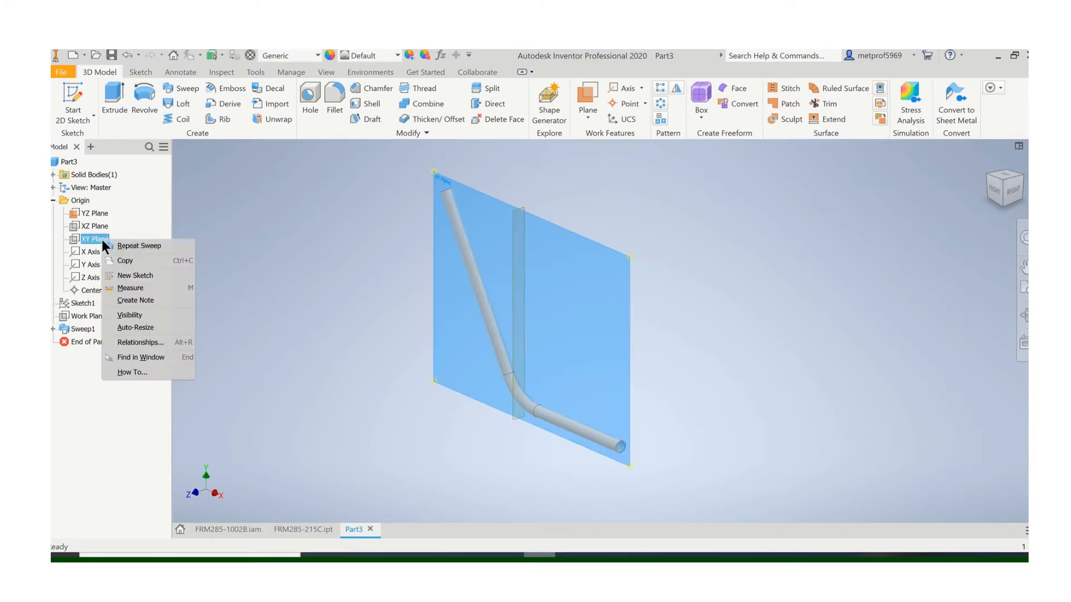
click(132, 315)
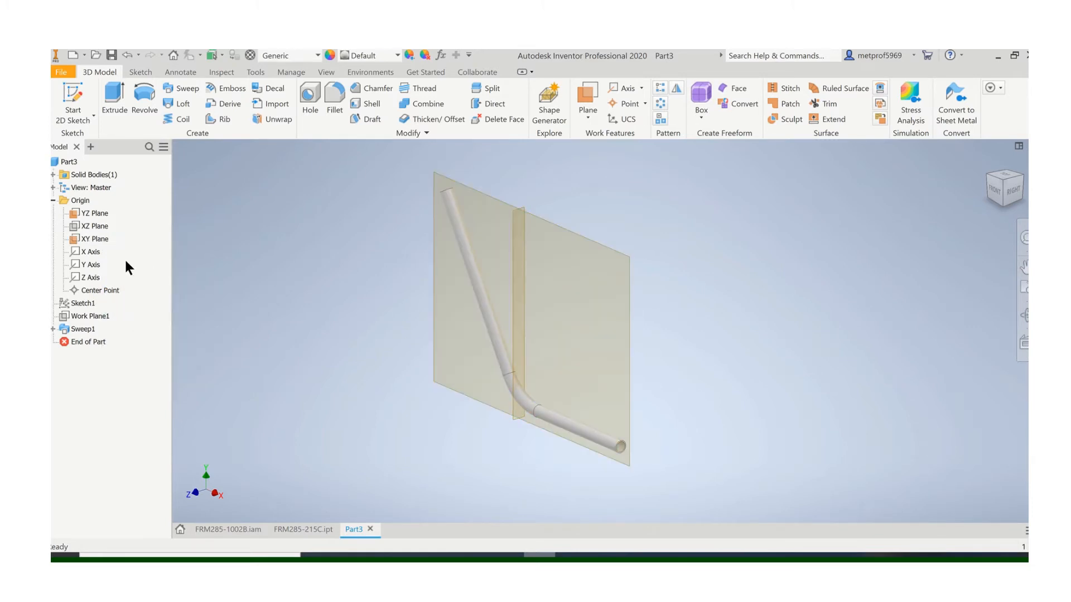
right_click(90, 229)
click(122, 305)
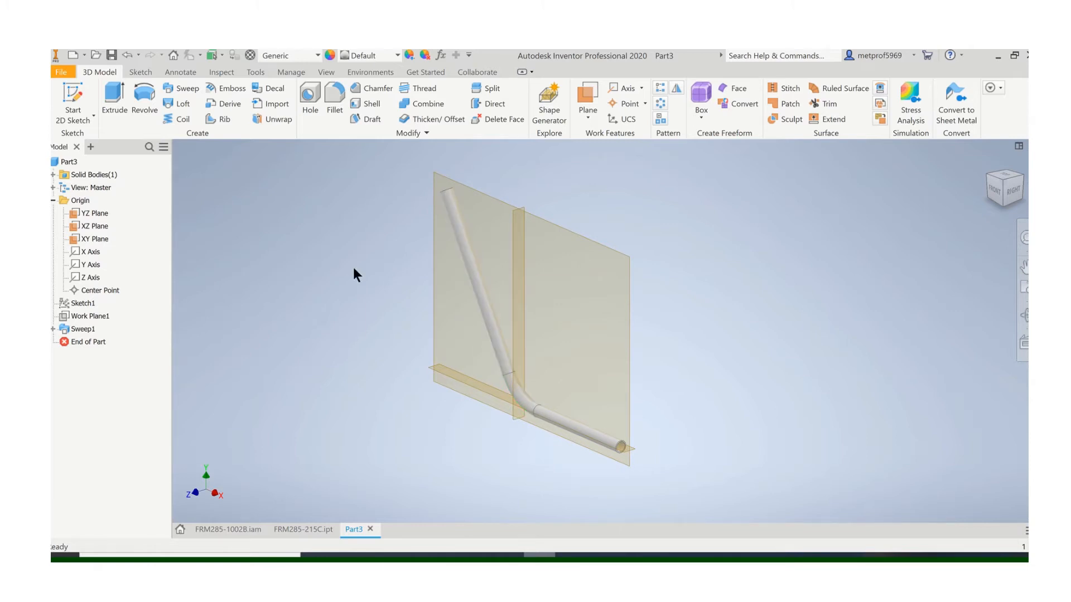
- Create a work plane offset upward from the XZ plane to the level of the tube's upper end
middle_drag(353, 266, 343, 289)
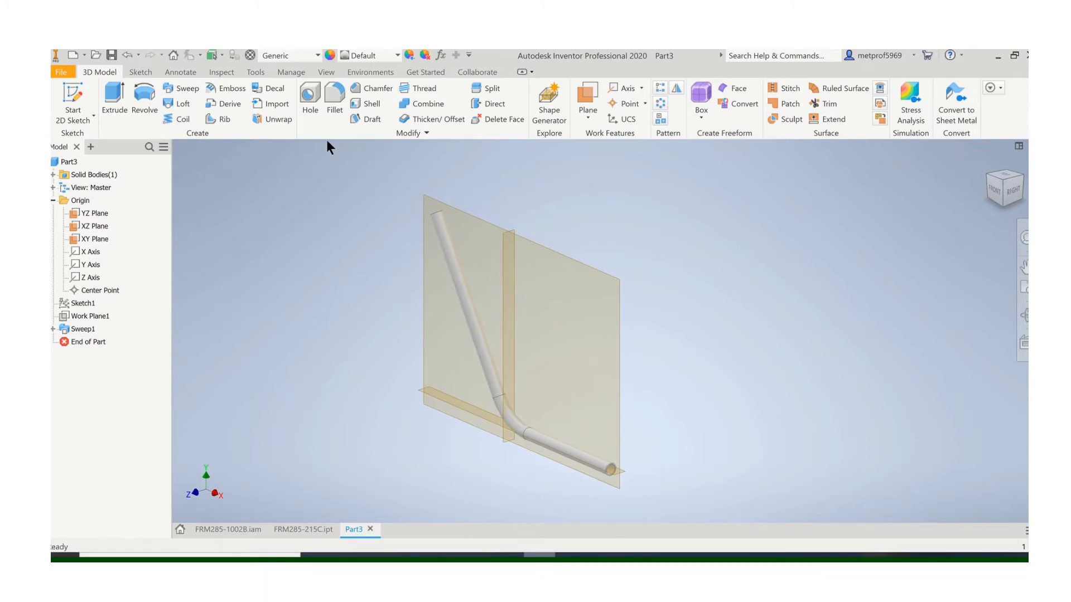
click(591, 122)
click(525, 166)
click(464, 413)
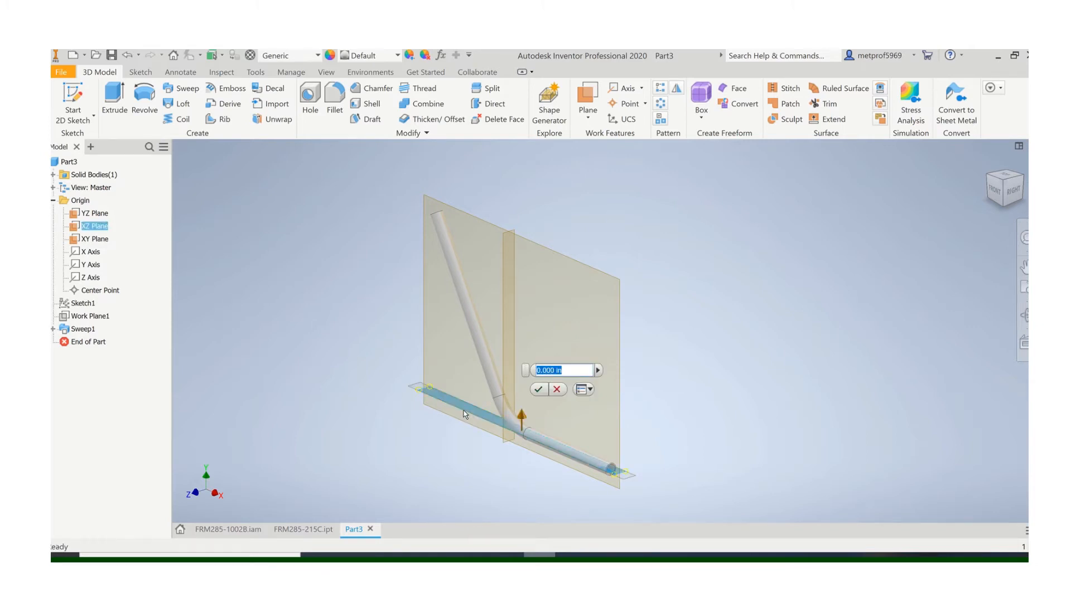
text(20)
key(Return)
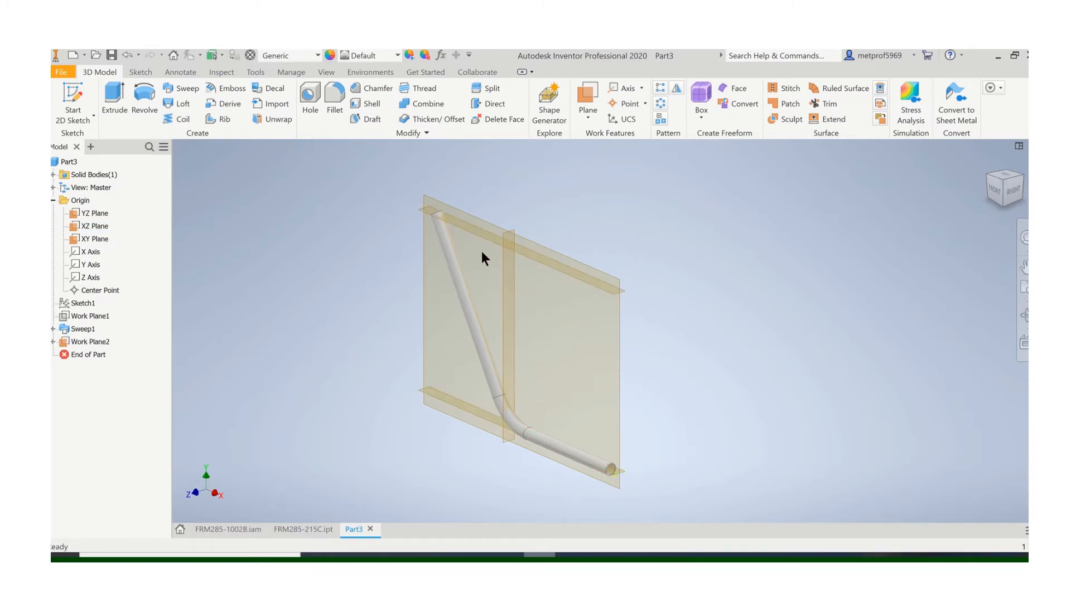
- Create a second work plane offset -8.5 in from the YZ plane, on the side of the tube's upper end
scroll(487, 255, up, 3)
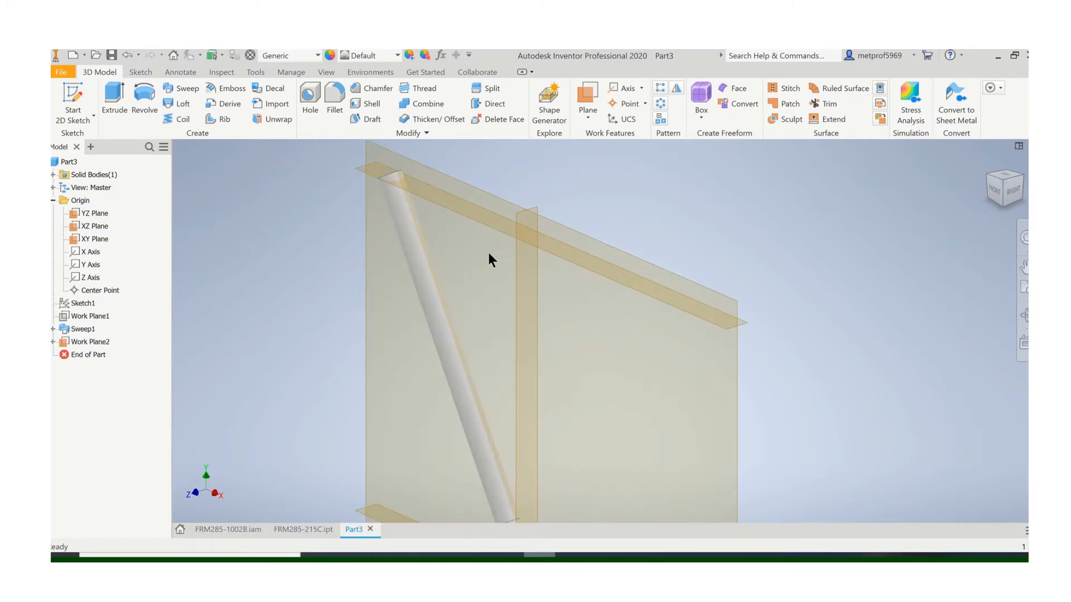
click(587, 118)
click(502, 166)
click(520, 260)
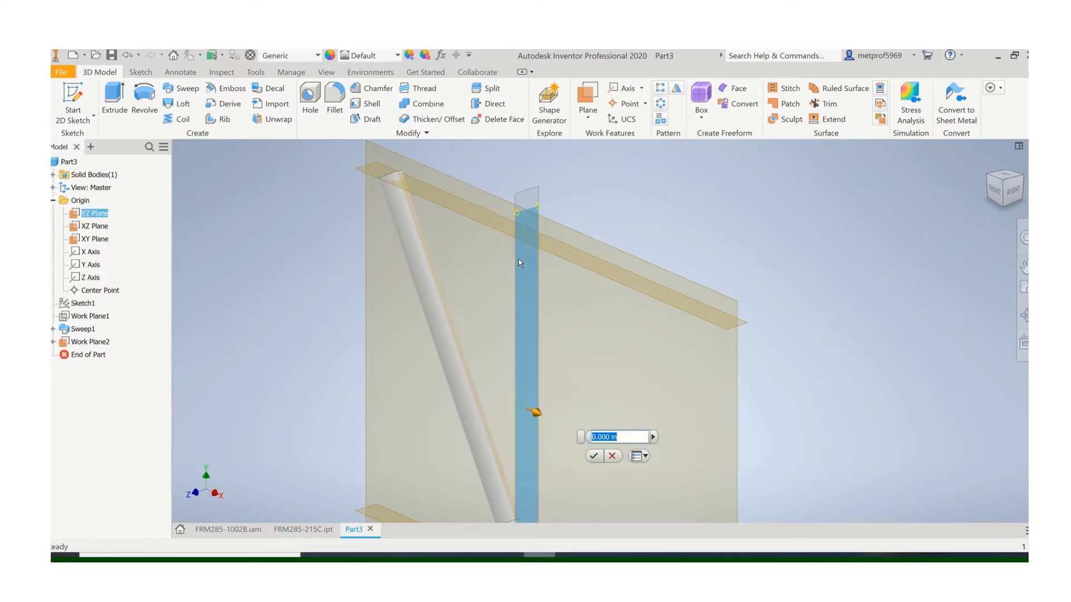
text(-8.5)
key(Return)
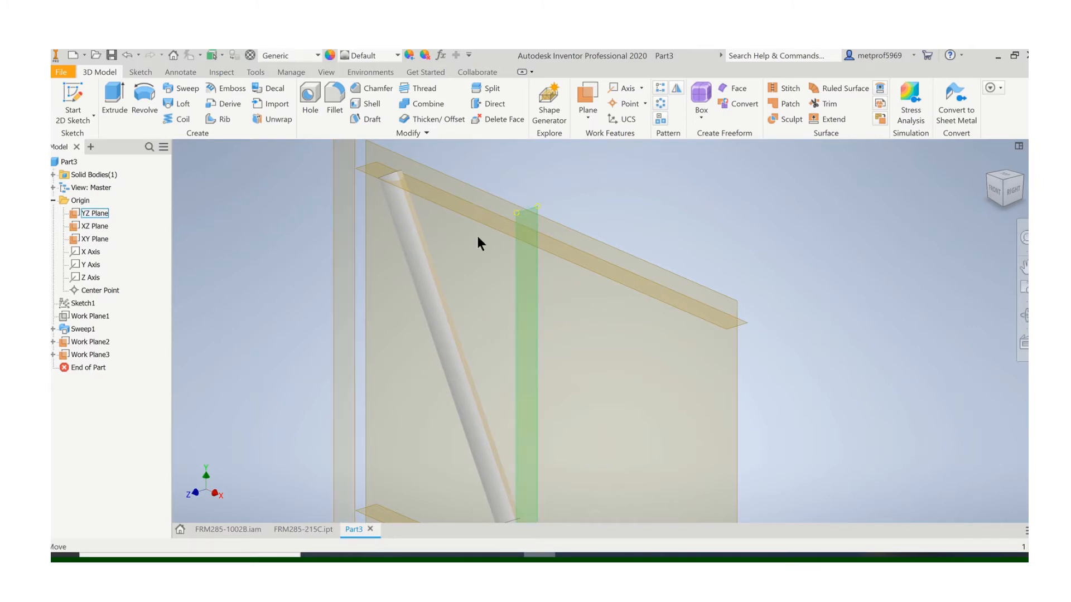
- Set the offset of the work plane parallel to the YZ plane to -7.5 in
middle_drag(417, 185, 435, 225)
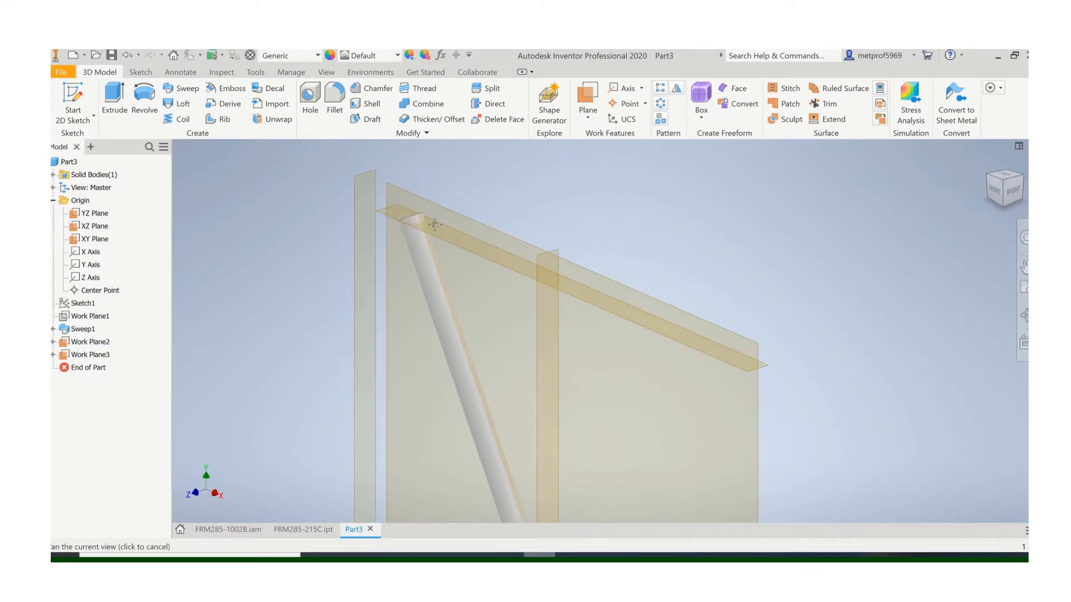
right_click(357, 233)
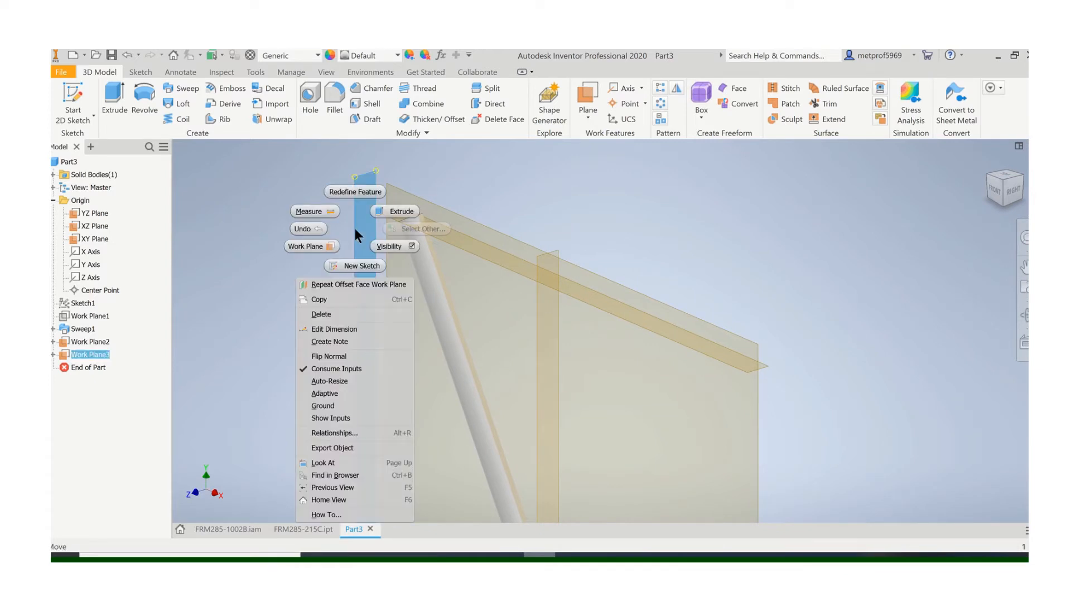
click(338, 333)
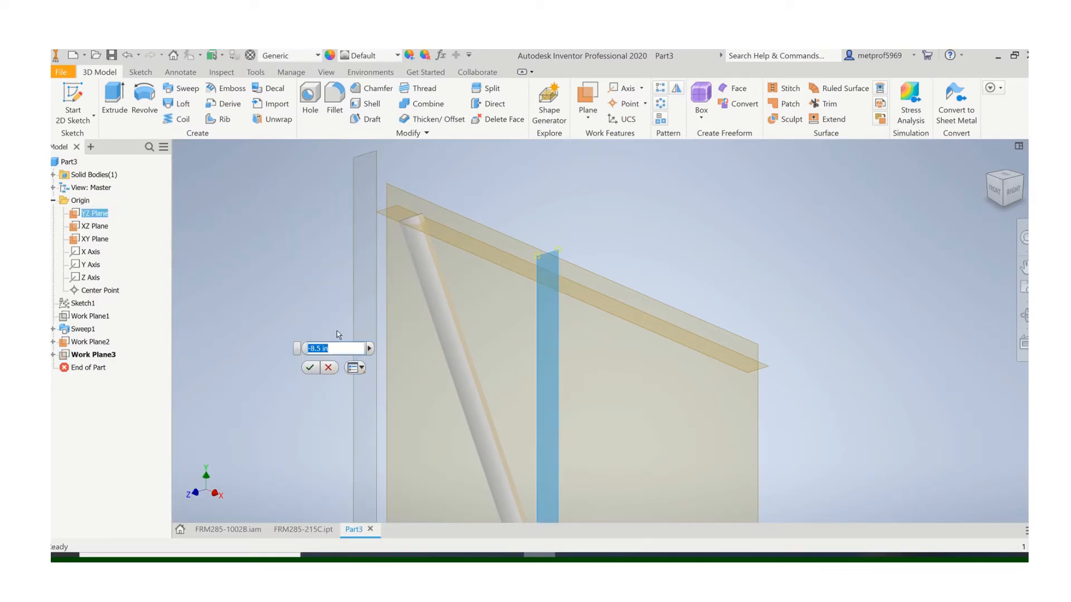
text(-7.5)
key(Return)
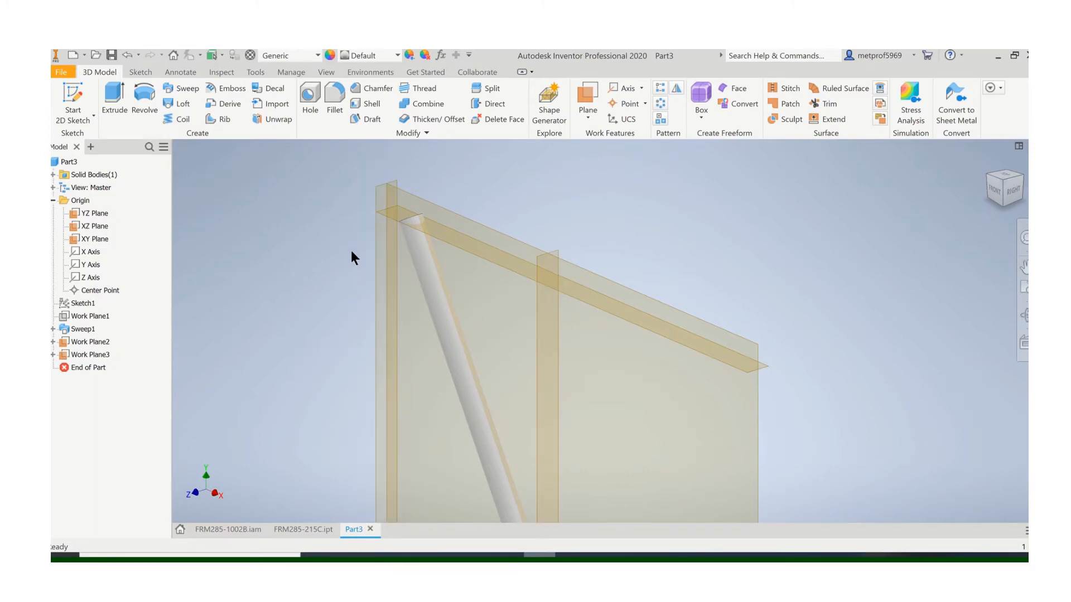
- Move the work plane nearer the tube's upper end by setting its offset from the YZ plane to -6.5 in
right_click(377, 193)
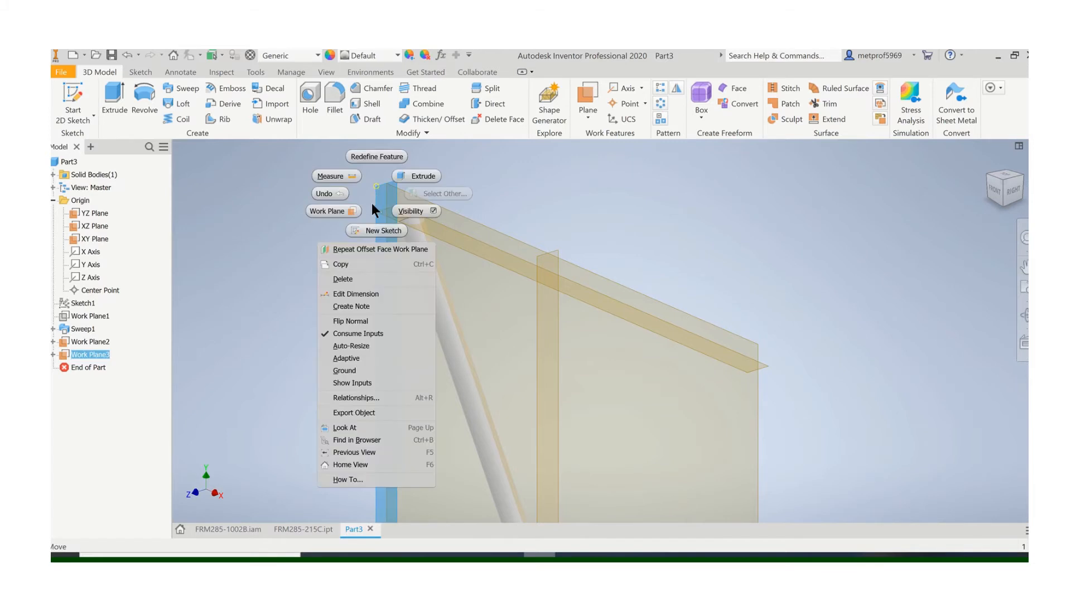
click(359, 294)
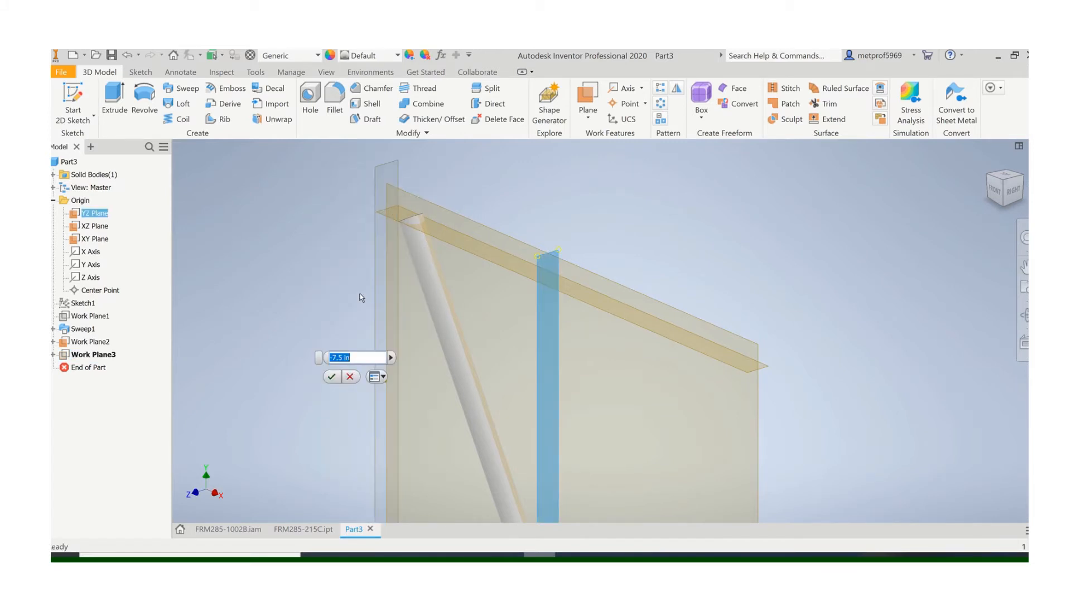
text(-6.5)
key(Return)
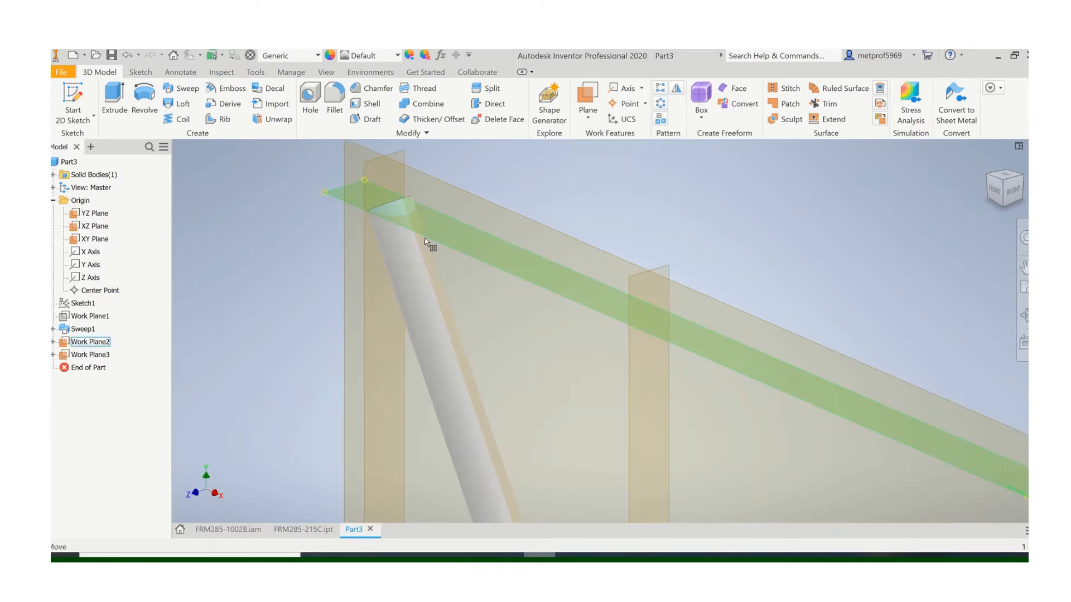
- Edit the vertical work plane's offset from the YZ plane so it sits slightly outside the tube's upper end
shift+middle_drag(425, 241, 468, 189)
right_click(469, 190)
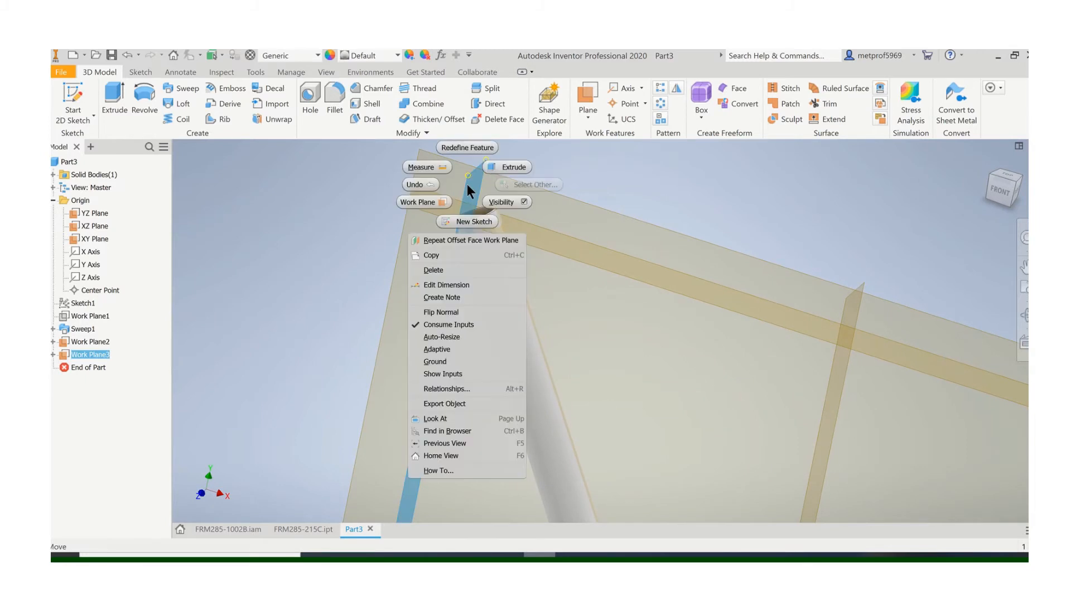
click(446, 287)
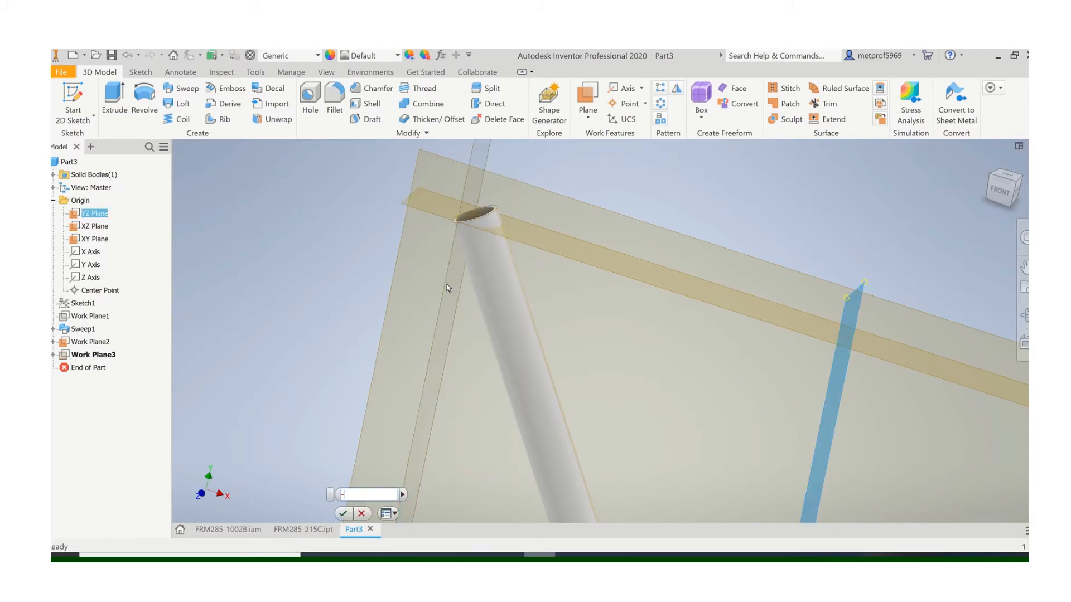
key(Return)
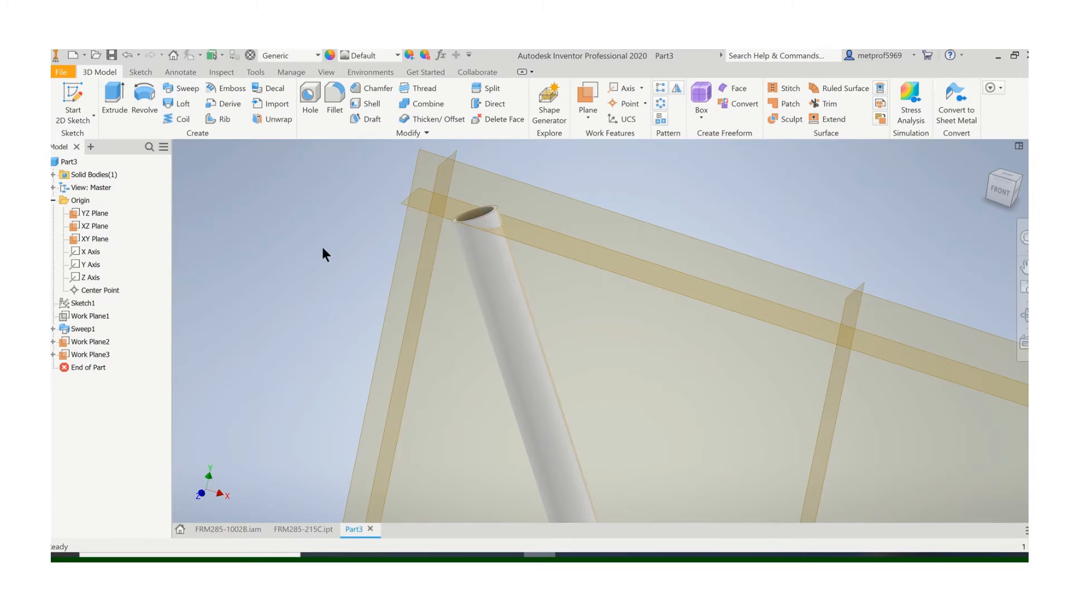
- Hide the YZ and XZ origin planes so they no longer show around the bent tube
scroll(834, 300, down, 3)
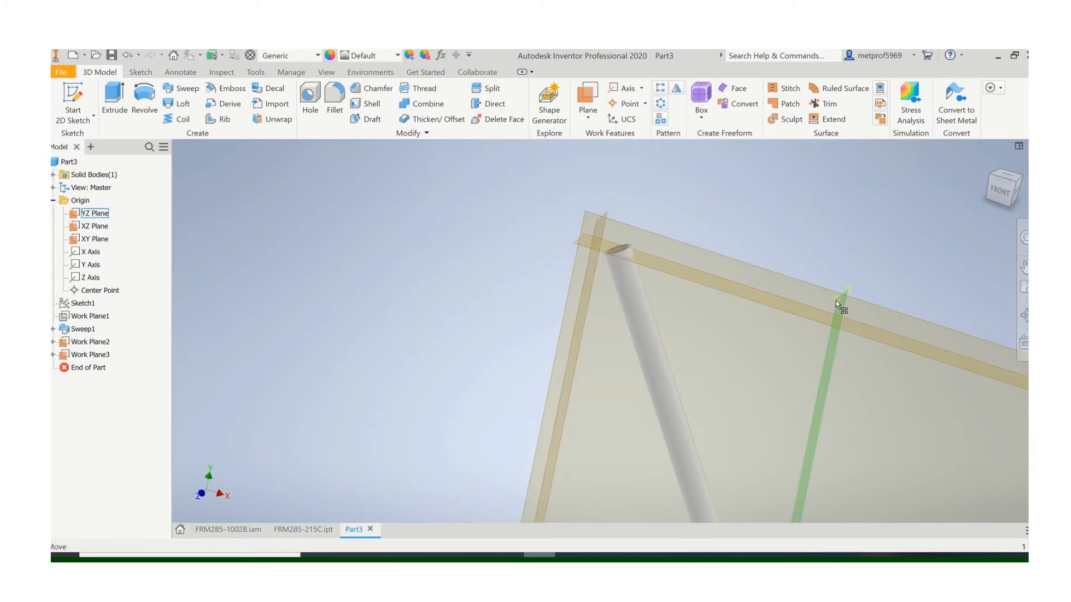
right_click(836, 301)
click(876, 315)
scroll(710, 319, down, 2)
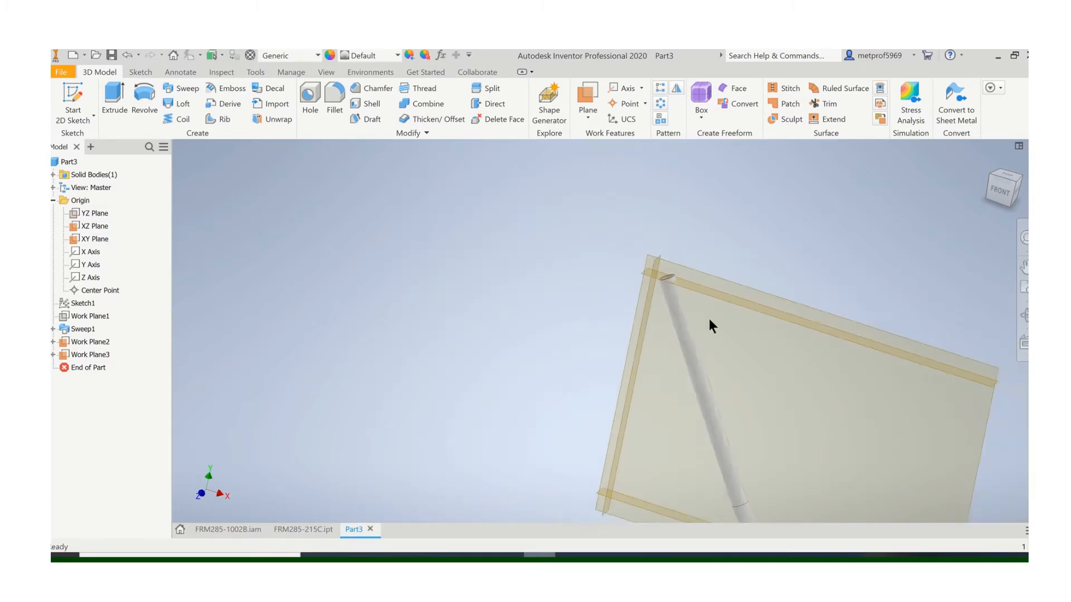
scroll(709, 320, down, 3)
scroll(718, 370, up, 2)
right_click(671, 397)
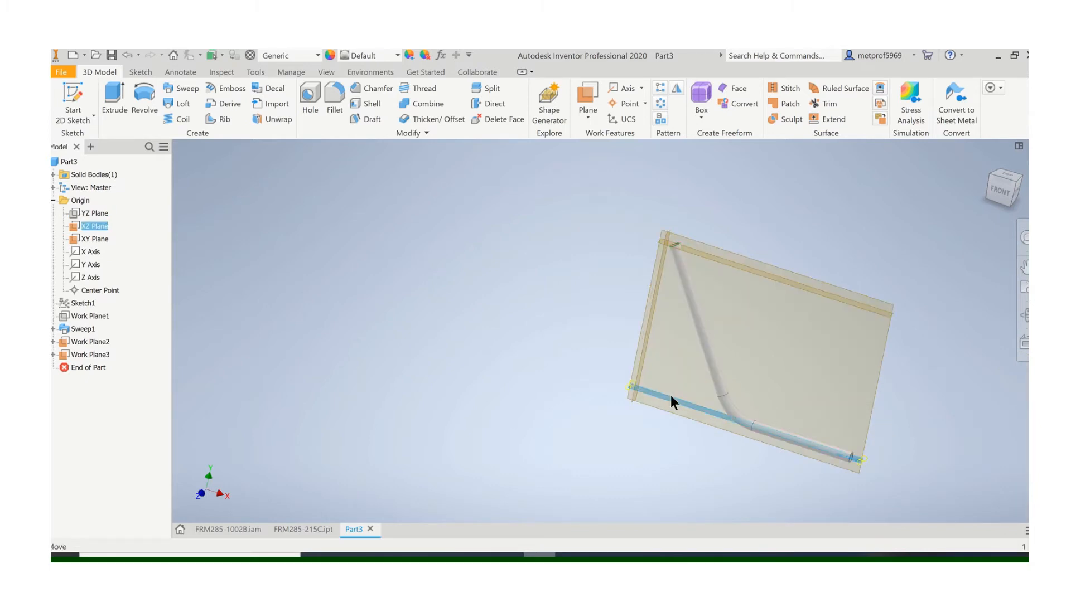
click(704, 449)
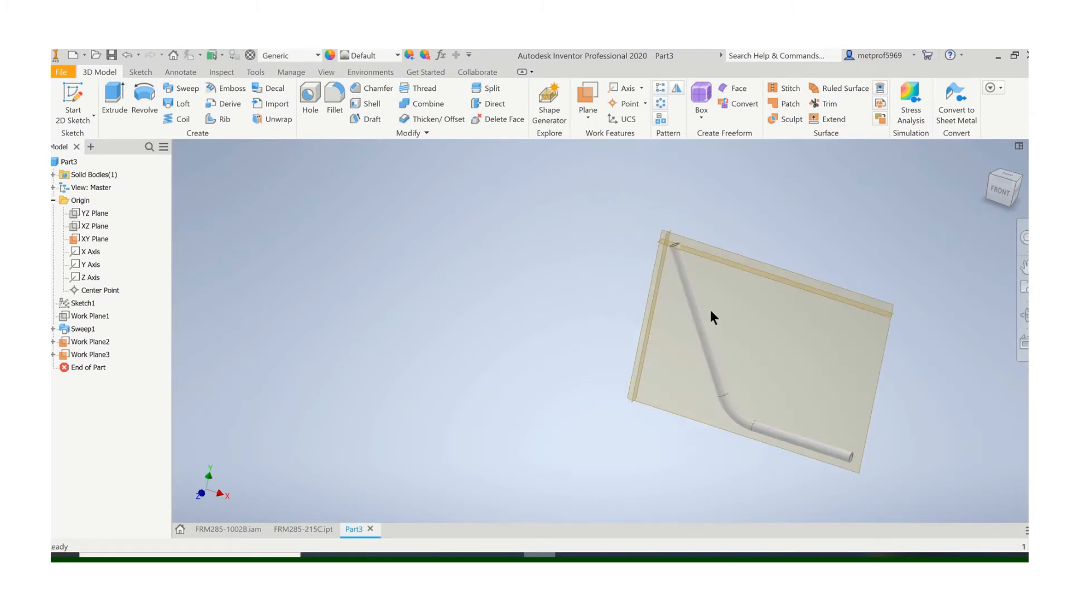
middle_drag(711, 311, 468, 305)
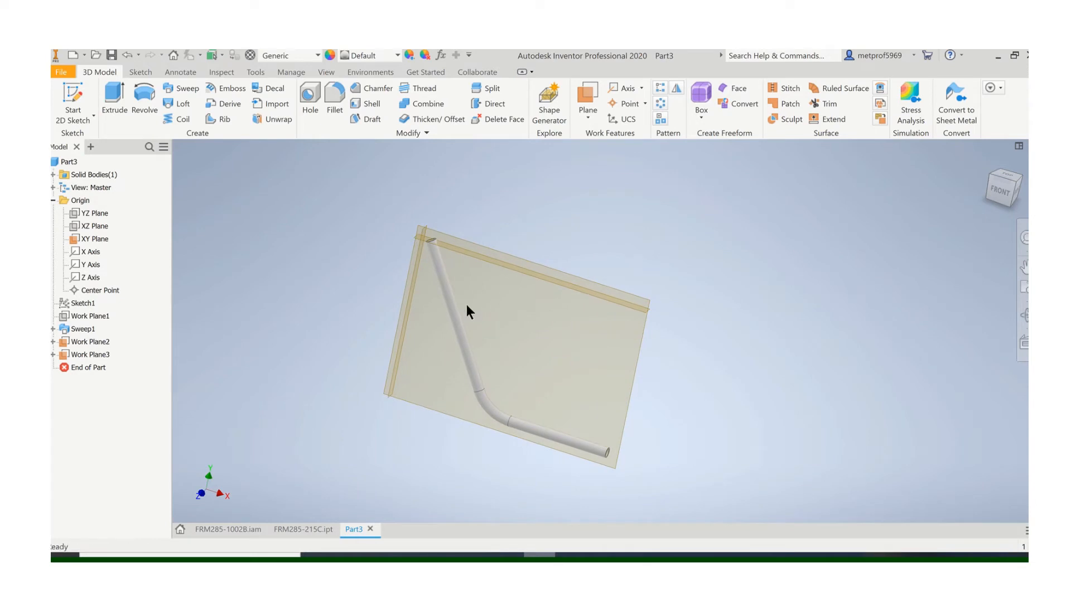
- Sketch a 0.75 in diameter circle centred at 11.000 in, 0.000 in on the vertical work plane just outside the tube's upper end
click(79, 98)
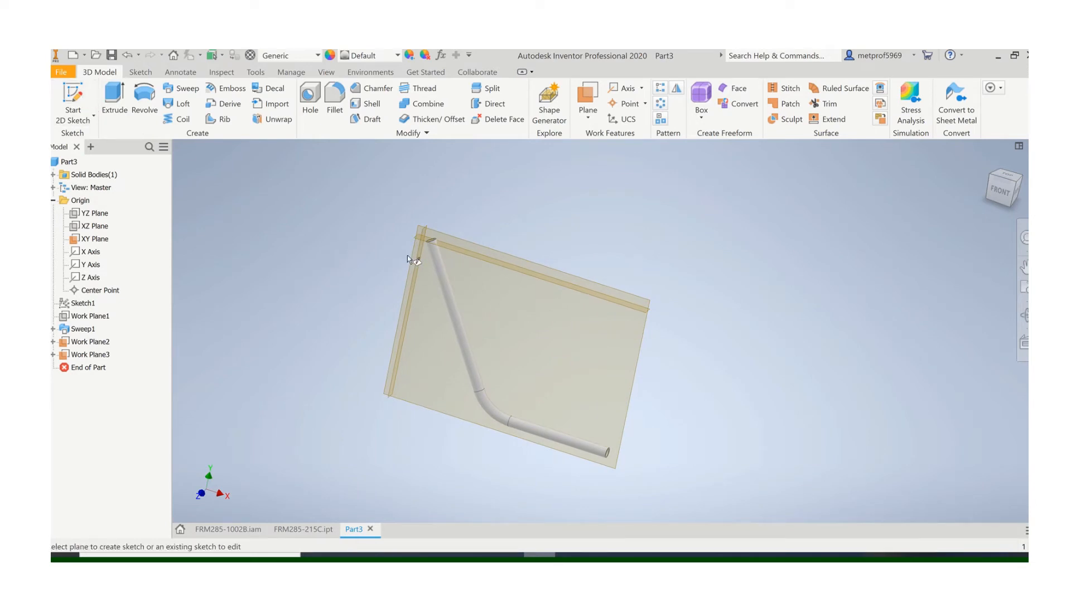
click(418, 254)
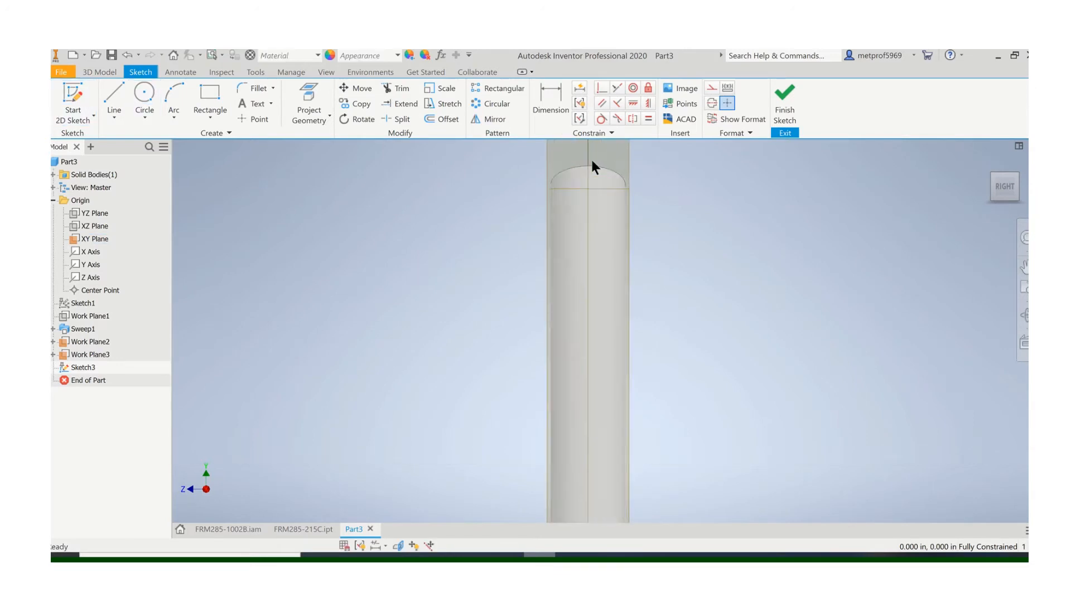
scroll(600, 178, up, 3)
key(Escape)
scroll(580, 231, down, 5)
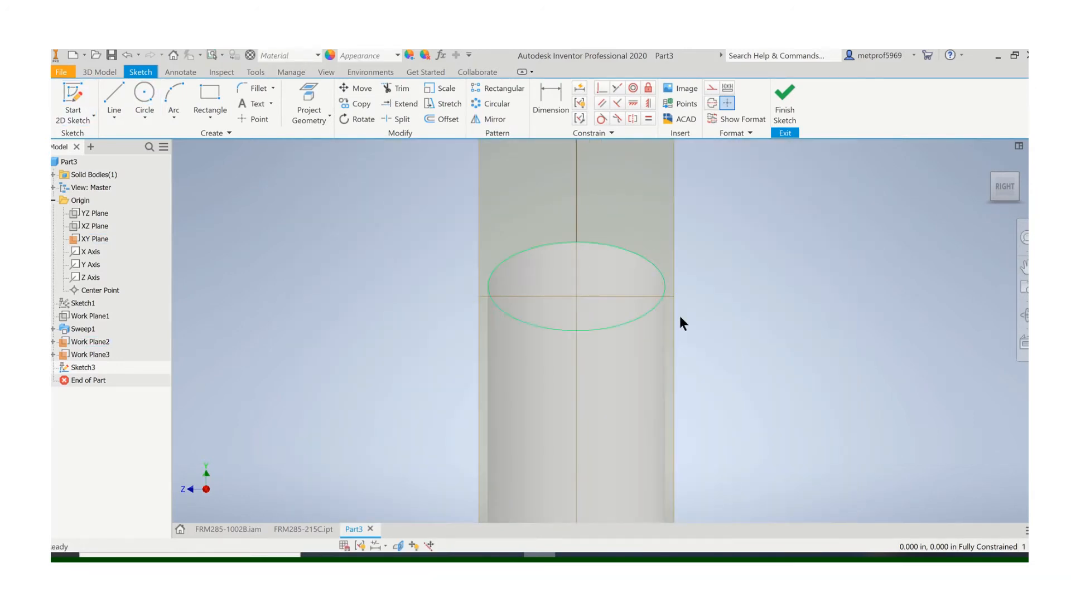
click(144, 96)
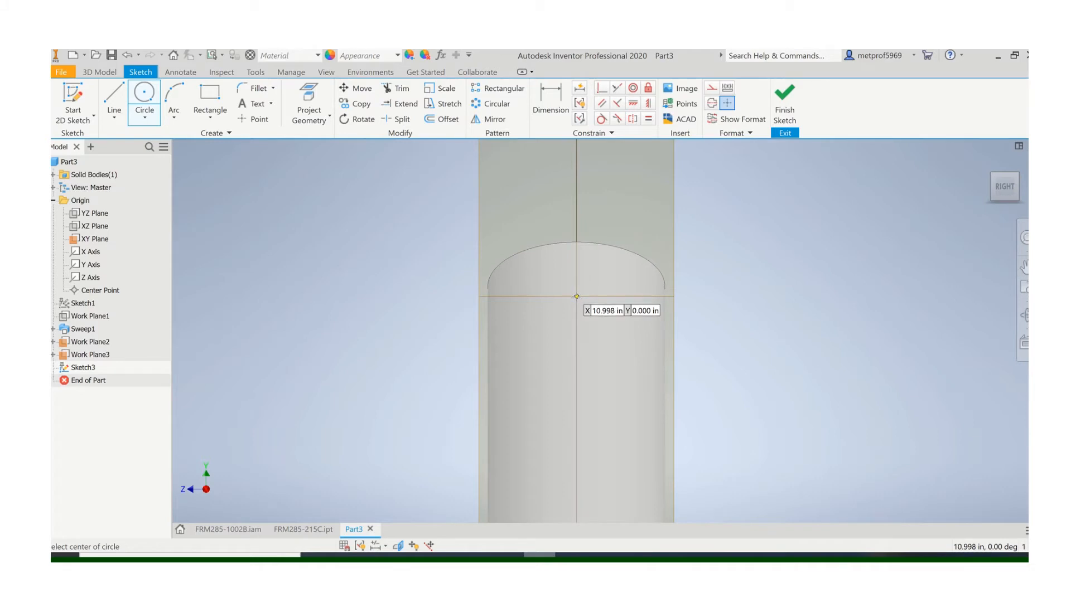
key(F7)
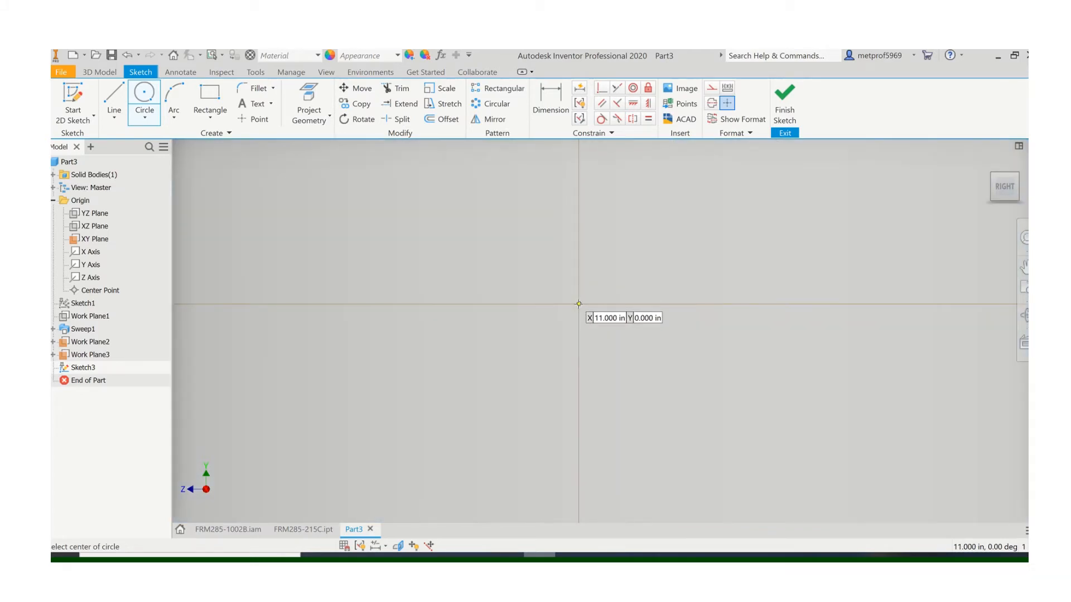
click(578, 304)
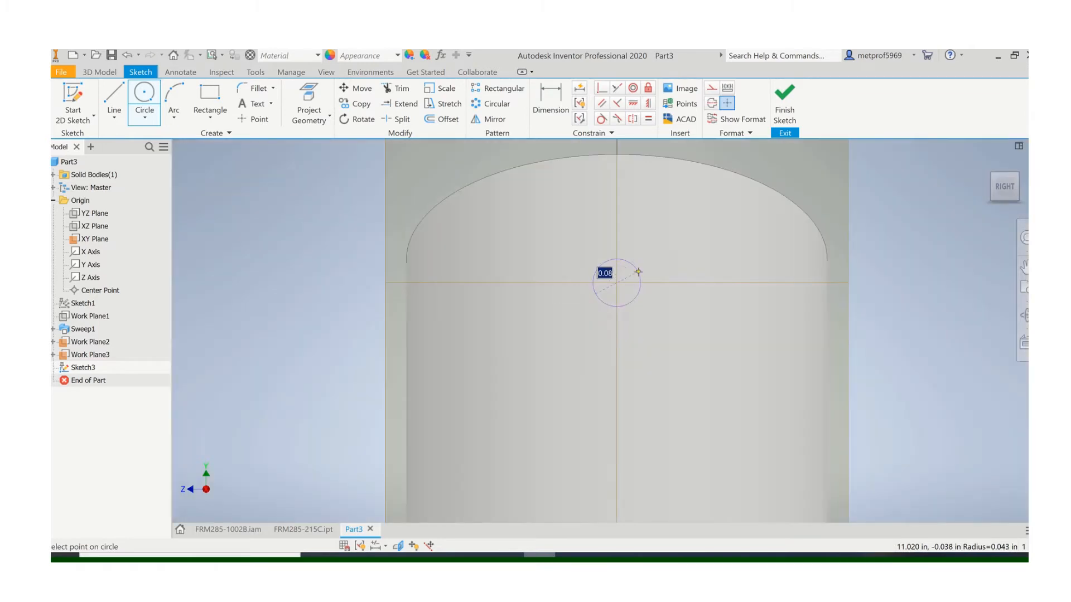
text(.75)
key(Return)
scroll(638, 271, up, 3)
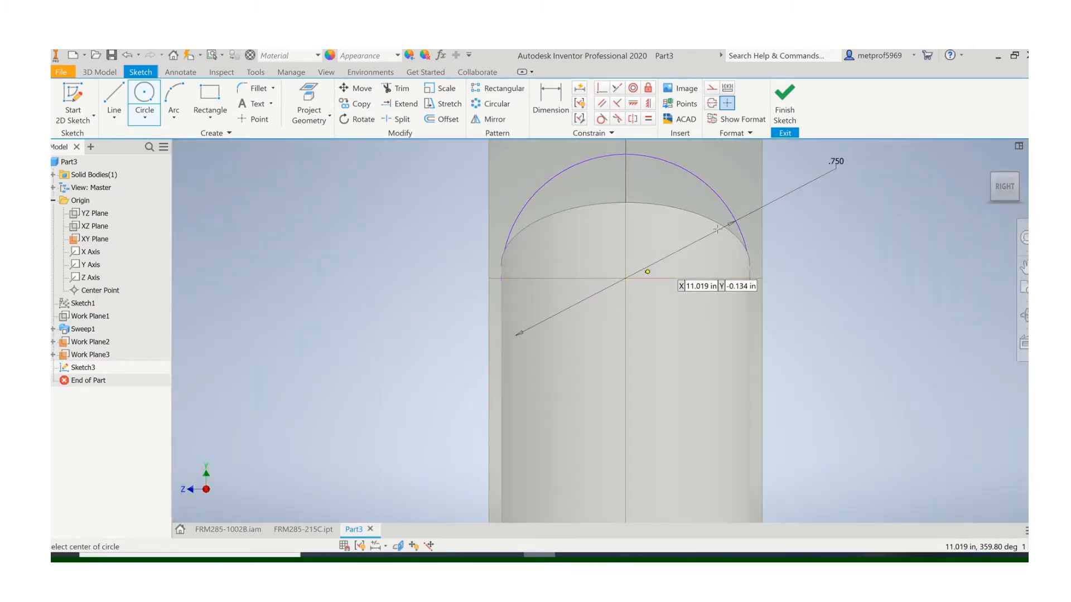
click(784, 102)
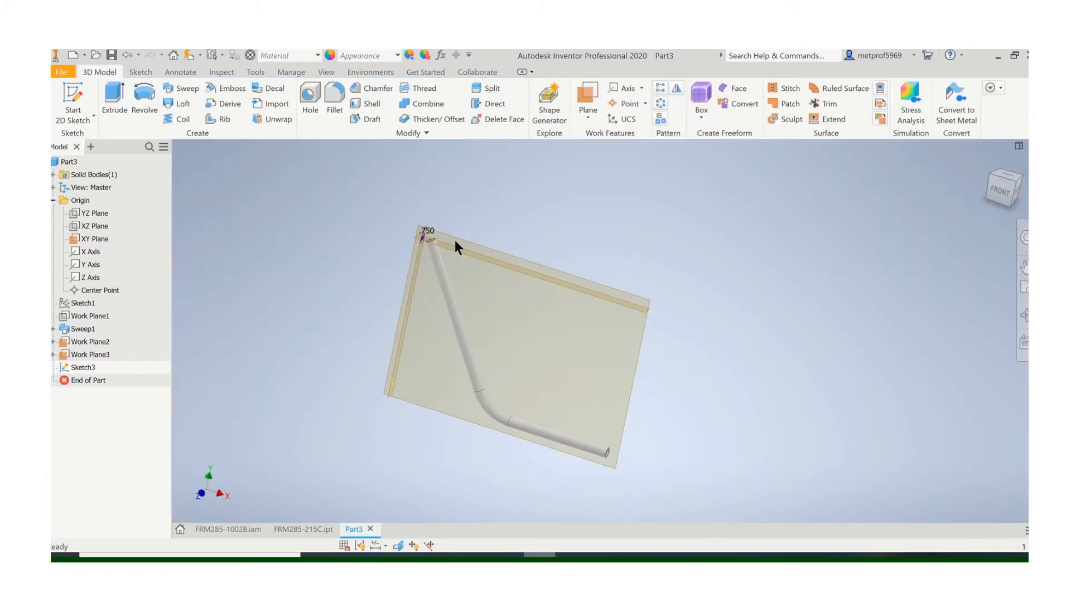
- Extrude the 0.75 in circle 2 in across the tube's upper end
scroll(441, 236, down, 4)
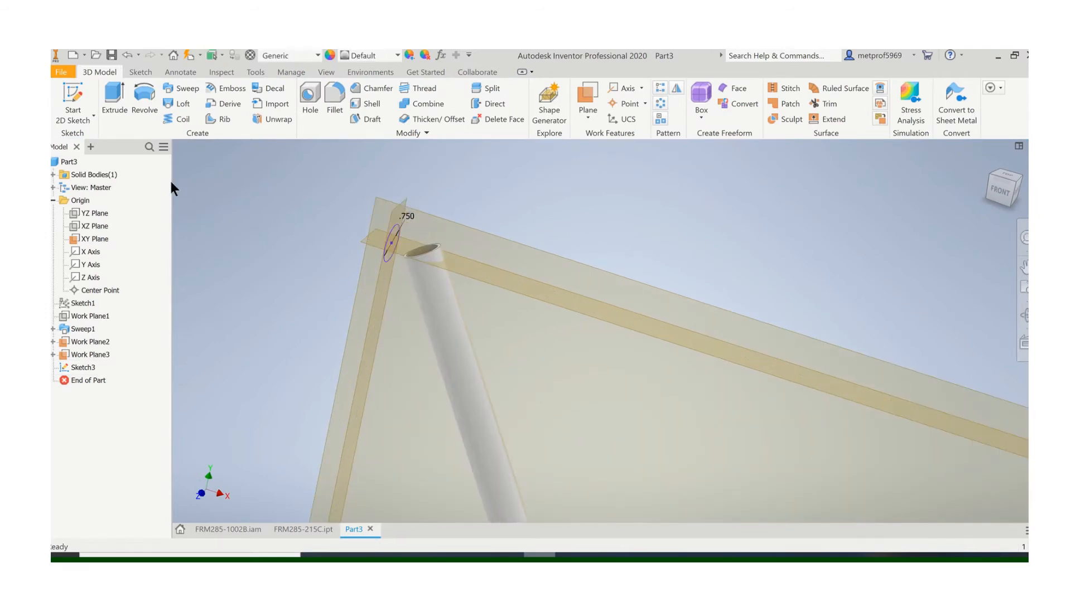
click(115, 98)
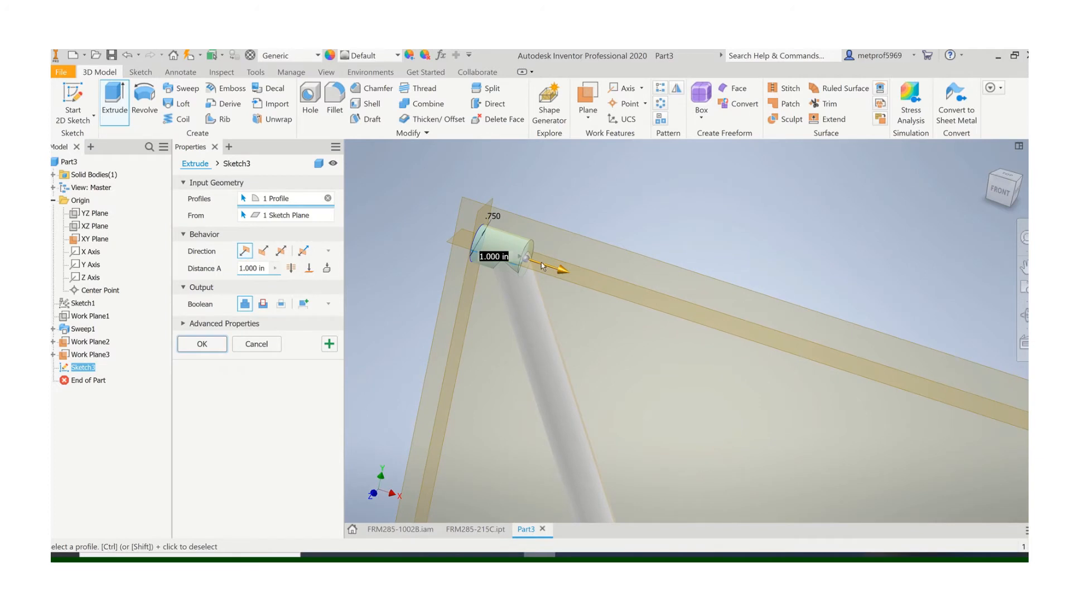
text(2)
click(202, 344)
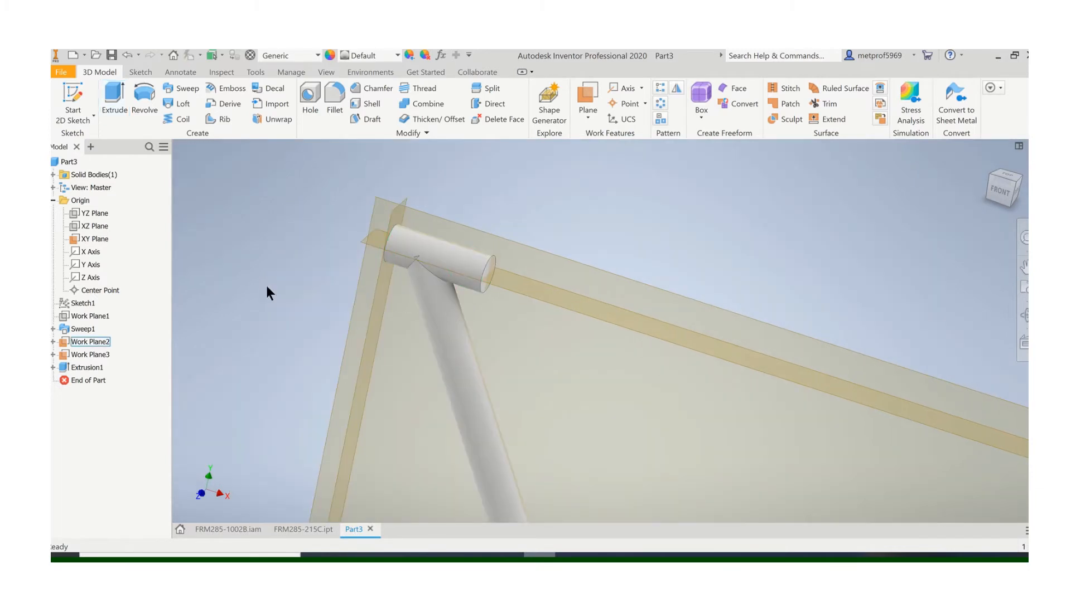
- Change the cylindrical extrusion at the tube's upper end to a cut
right_click(89, 368)
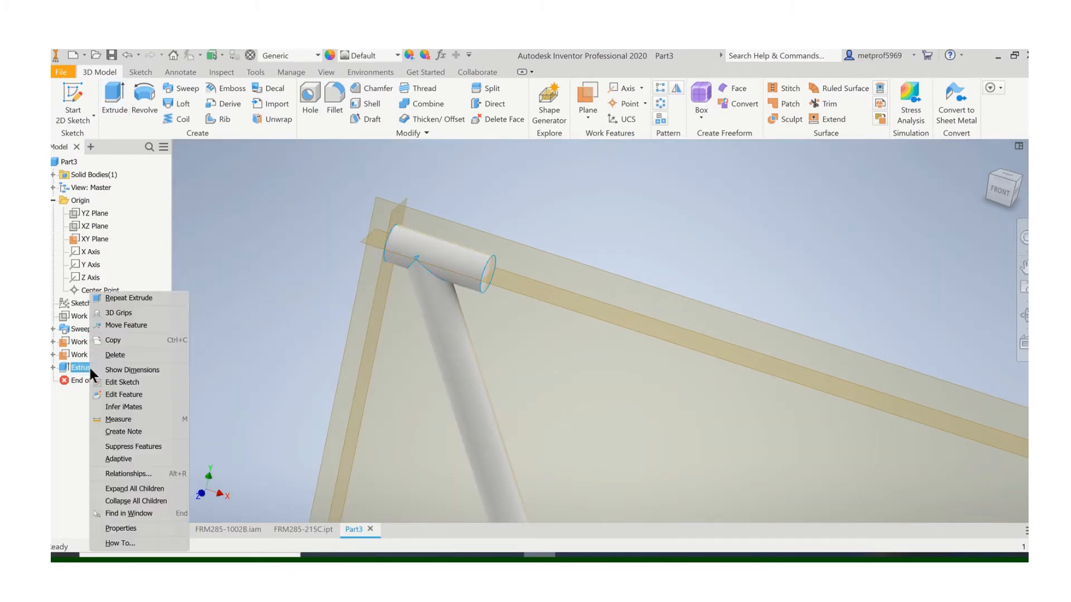
click(129, 391)
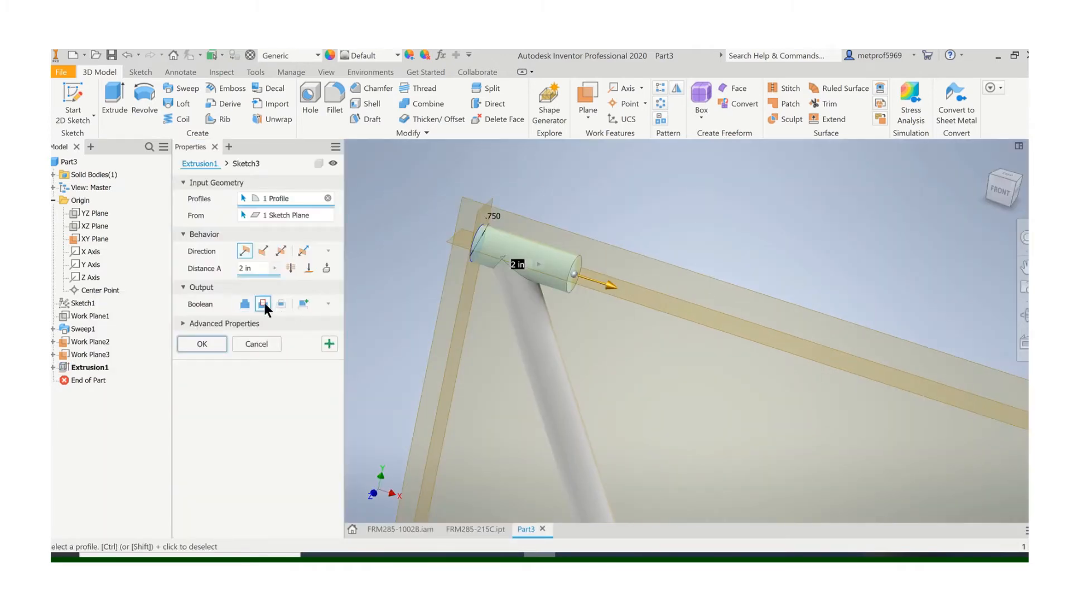
click(262, 304)
click(202, 344)
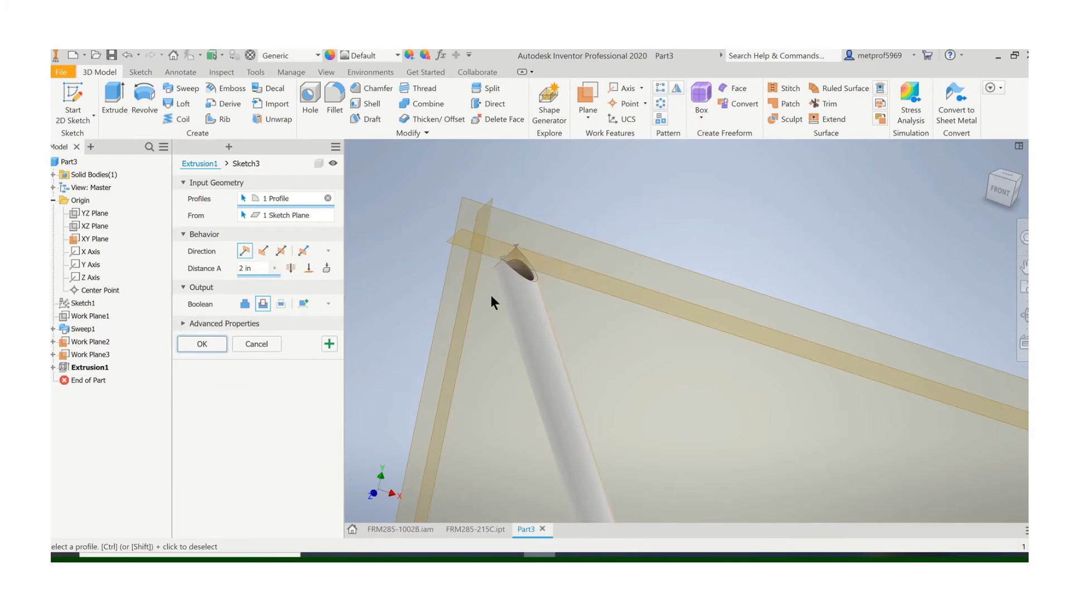
- Try to enlarge the notch cut's sketch circle to a 0.77 in diameter and update the part
scroll(435, 258, down, 5)
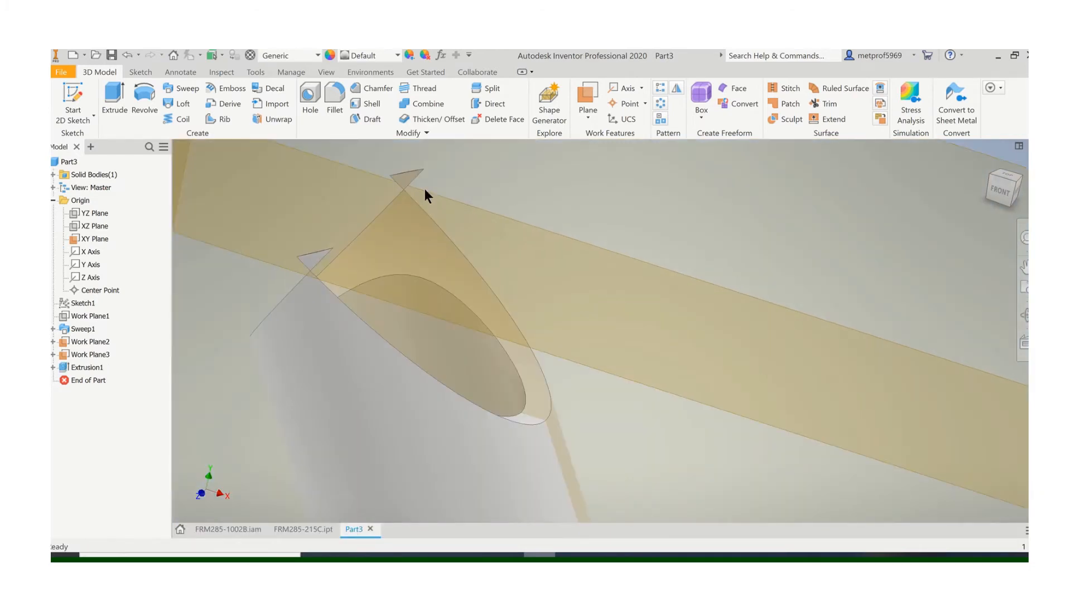
scroll(320, 259, up, 5)
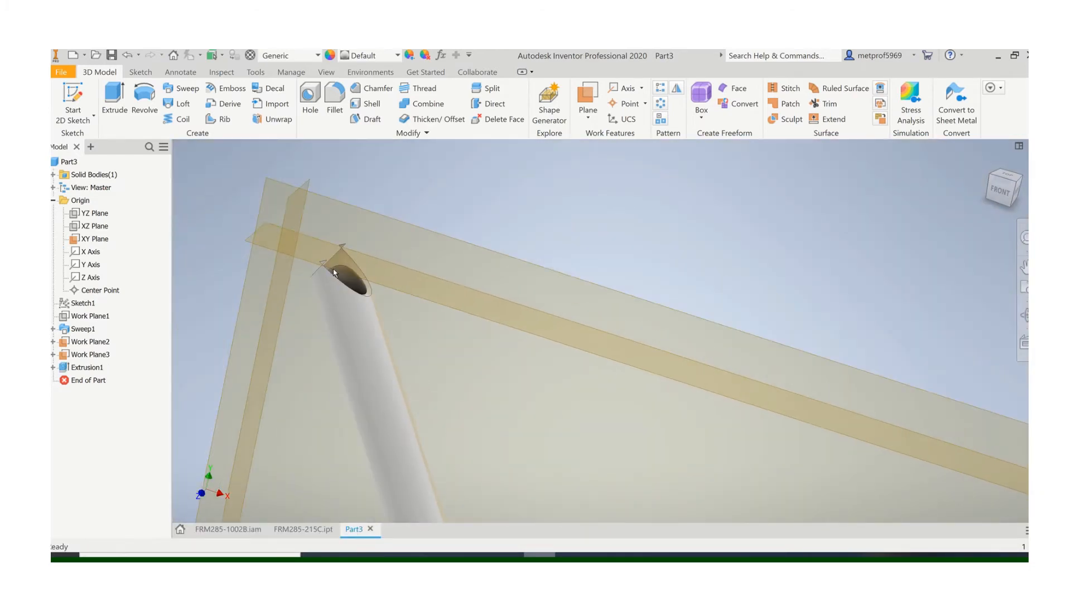
scroll(338, 258, up, 4)
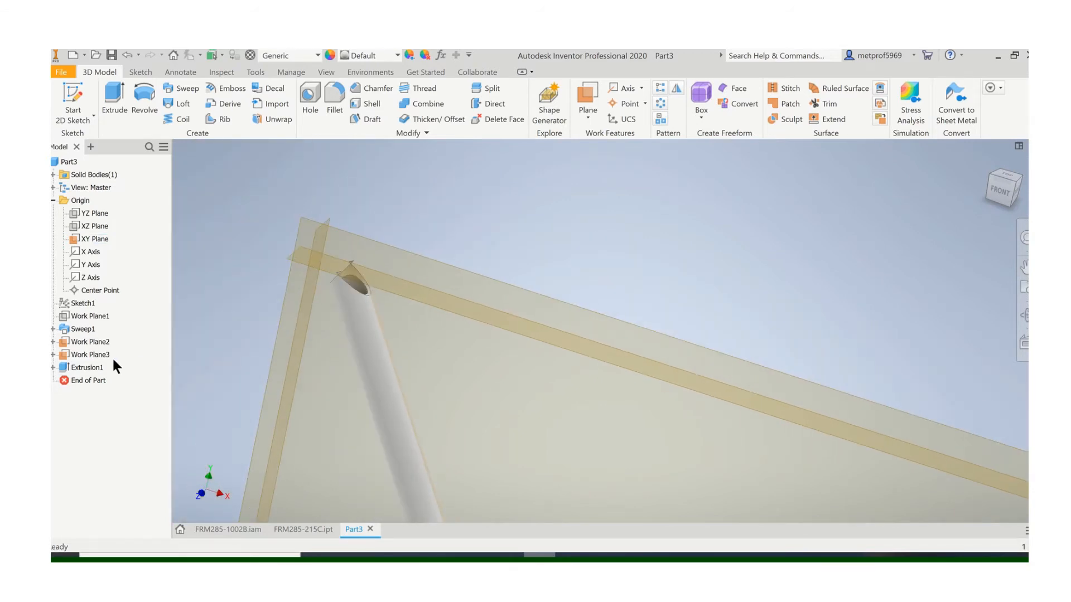
right_click(99, 374)
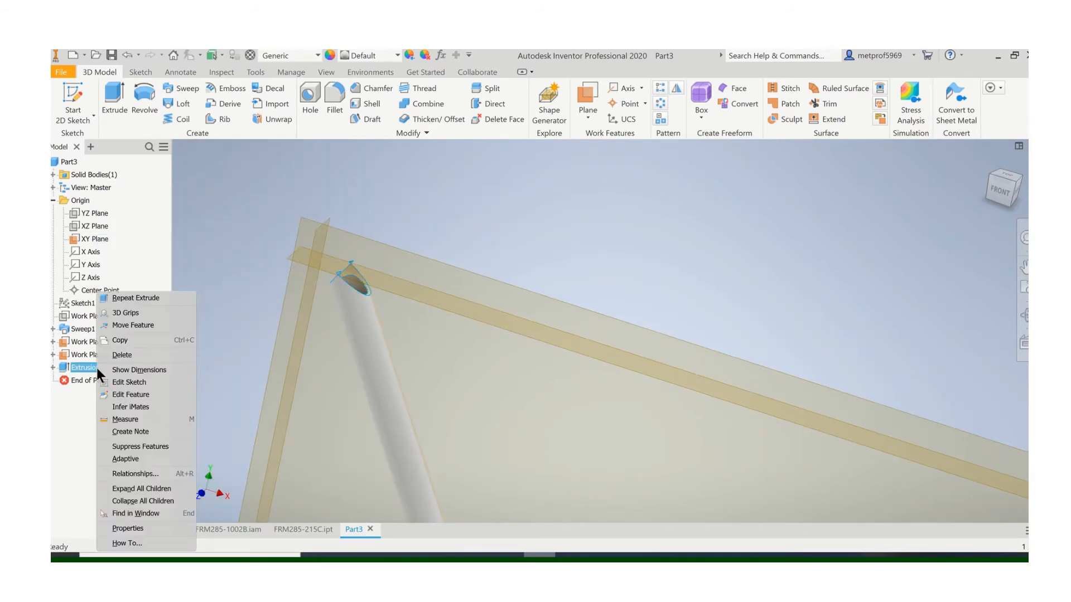
click(129, 382)
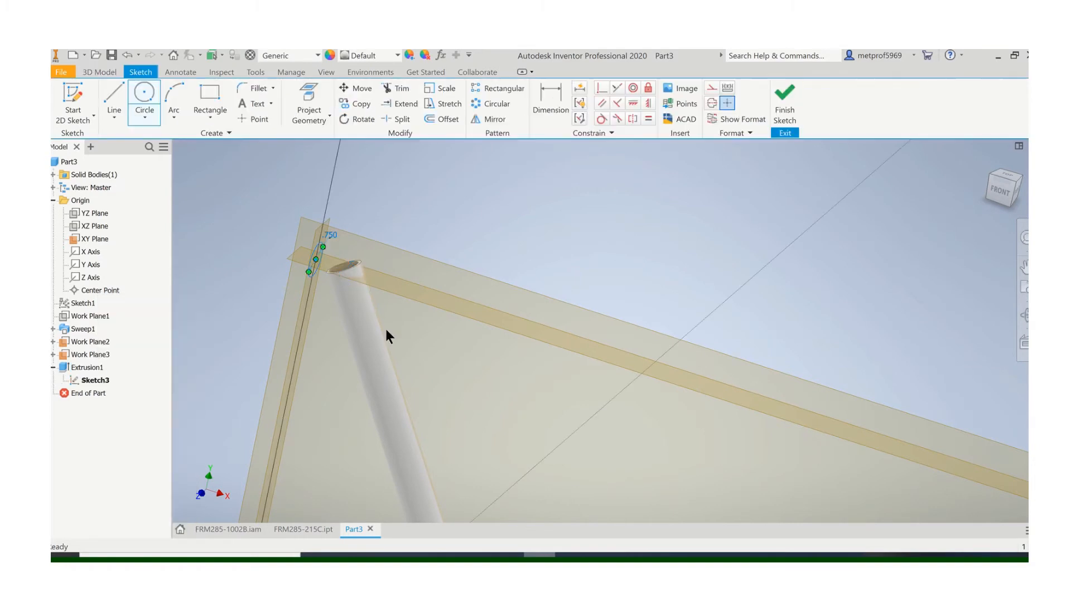
mouse_move(621, 187)
middle_down()
mouse_move(533, 404)
mouse_move(530, 466)
middle_up()
scroll(571, 329, up, 3)
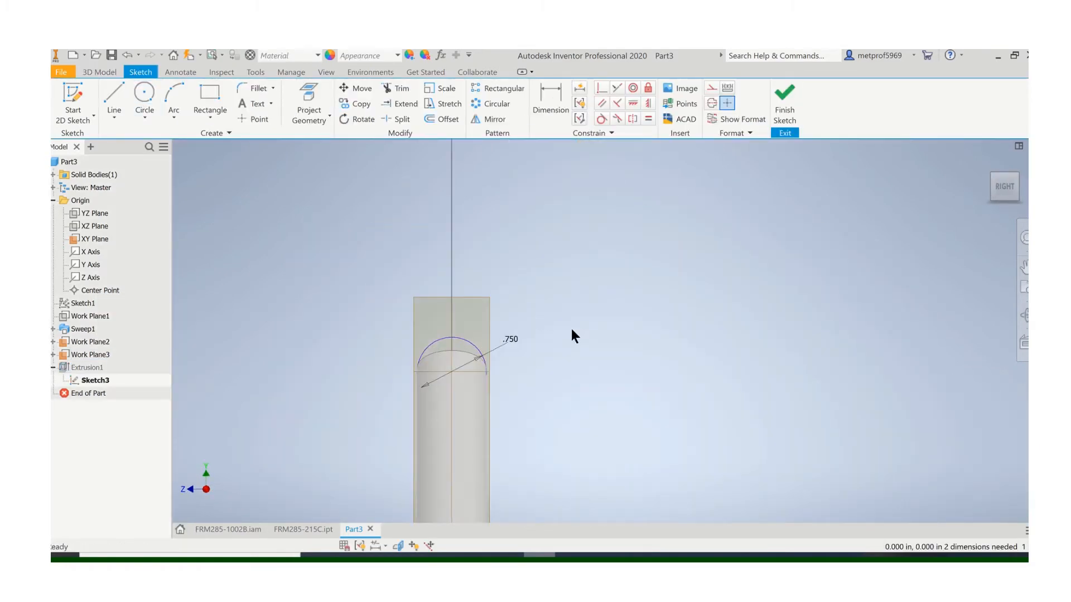
double_click(509, 341)
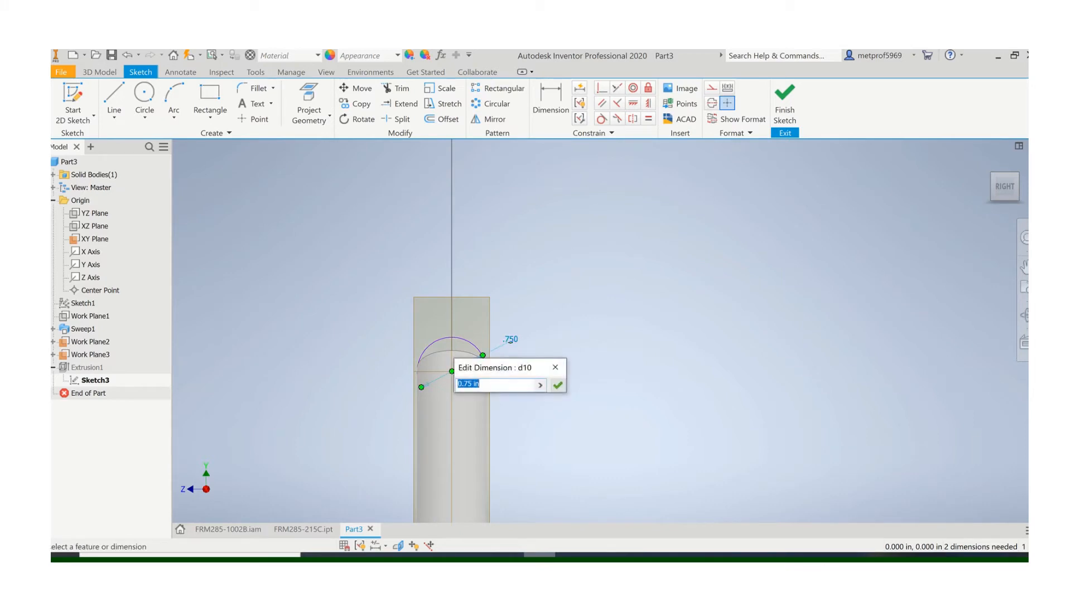
text(.77)
key(Return)
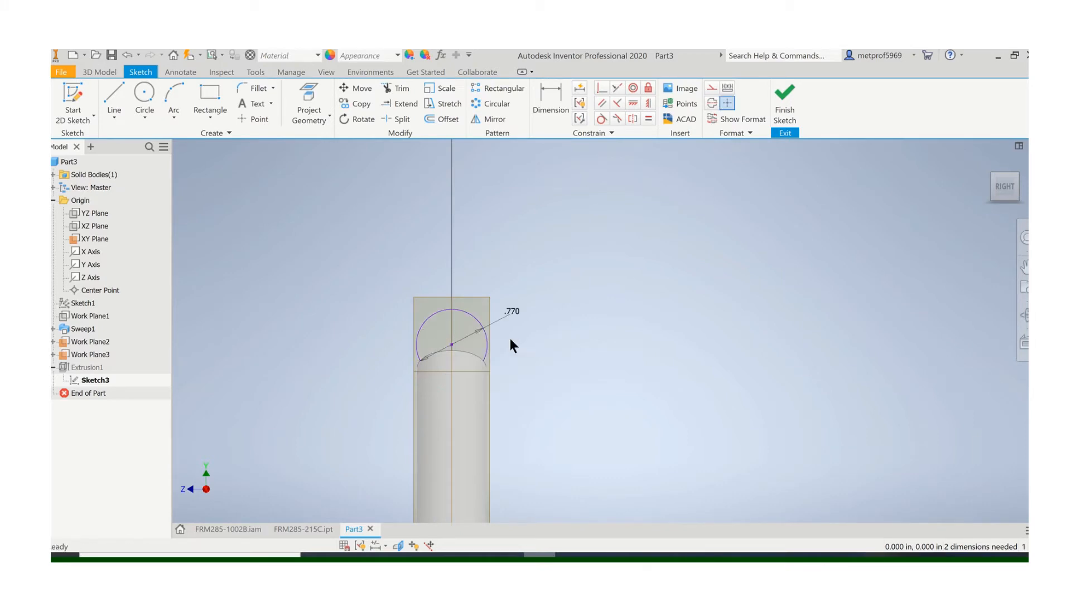
mouse_move(465, 49)
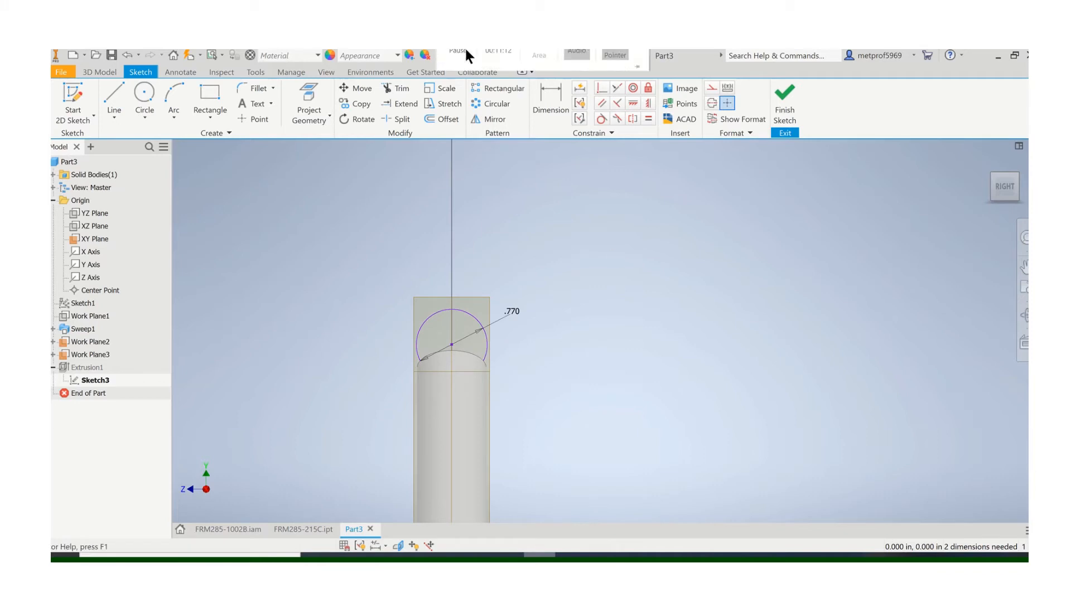
click(458, 69)
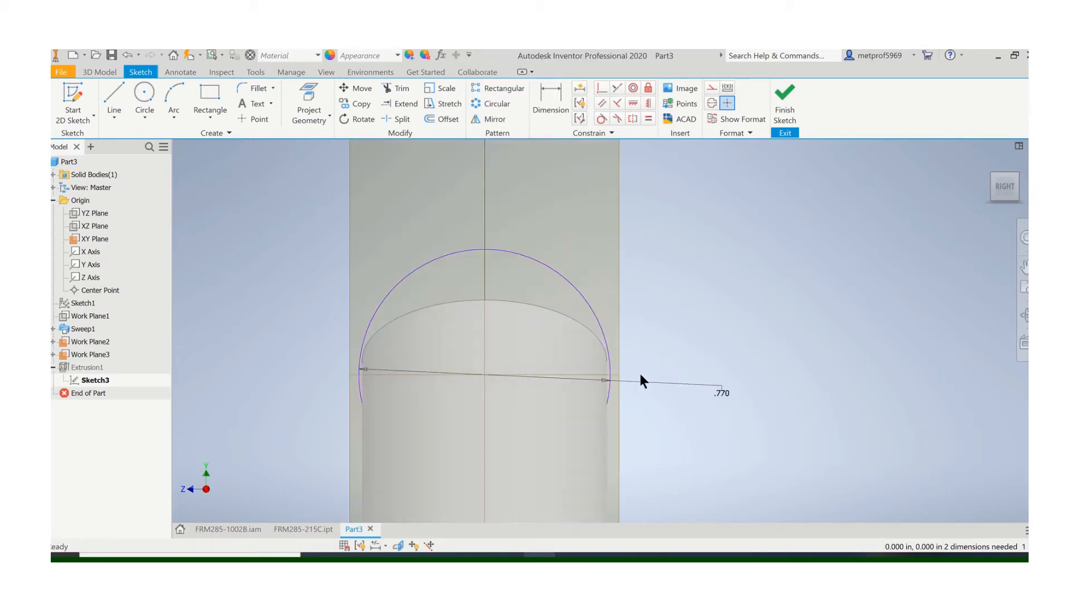
scroll(640, 374, down, 3)
click(785, 99)
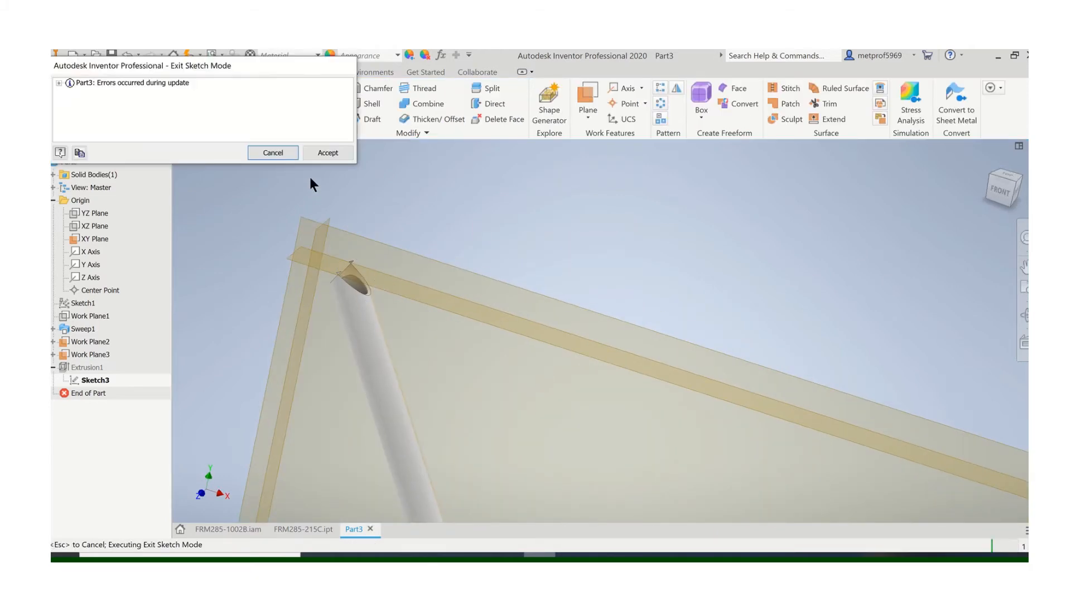
click(318, 153)
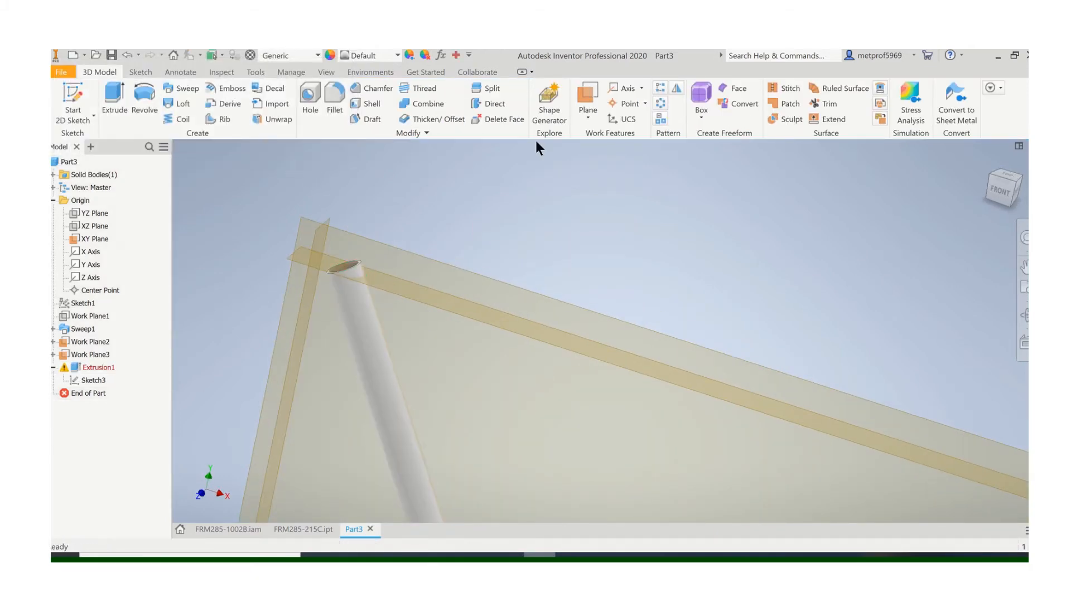
- Cut the new sketch profile 2 in through the tube's upper end to form the rounded notch
mouse_move(453, 53)
click(457, 74)
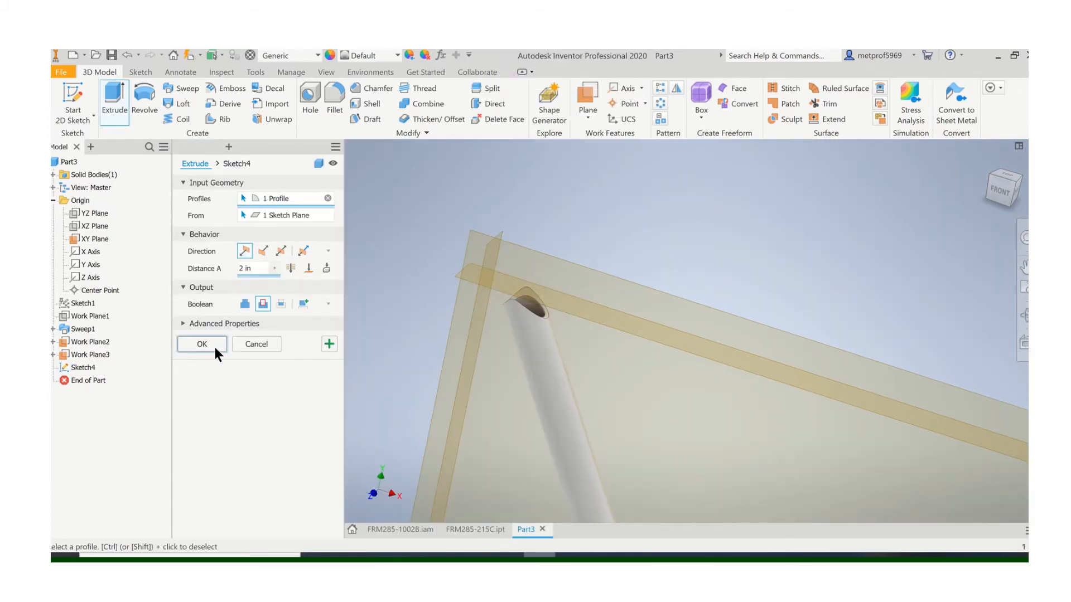
click(216, 352)
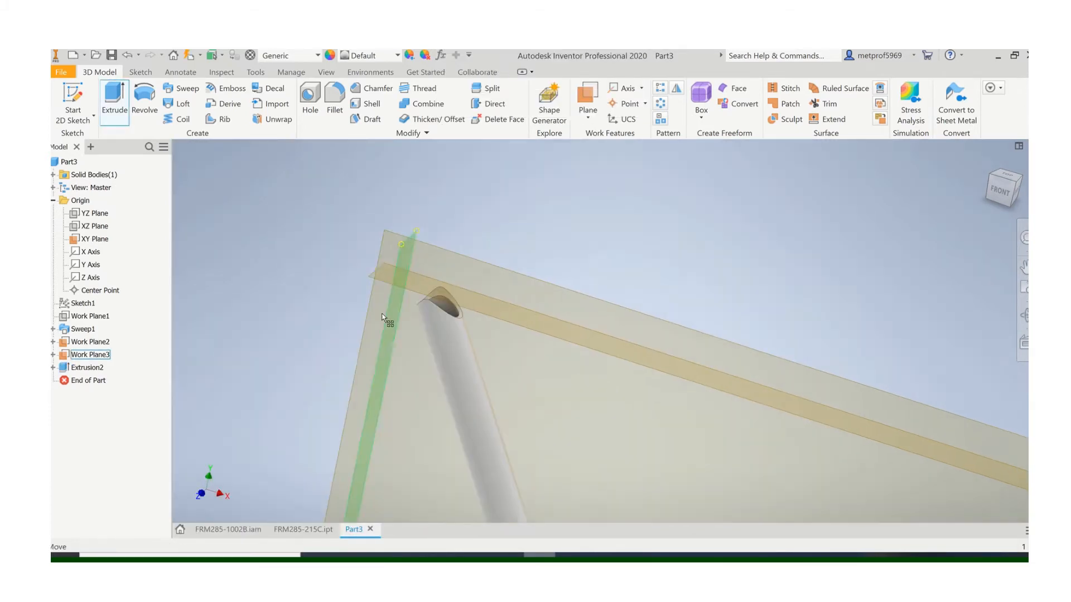
scroll(525, 301, down, 3)
scroll(493, 284, up, 3)
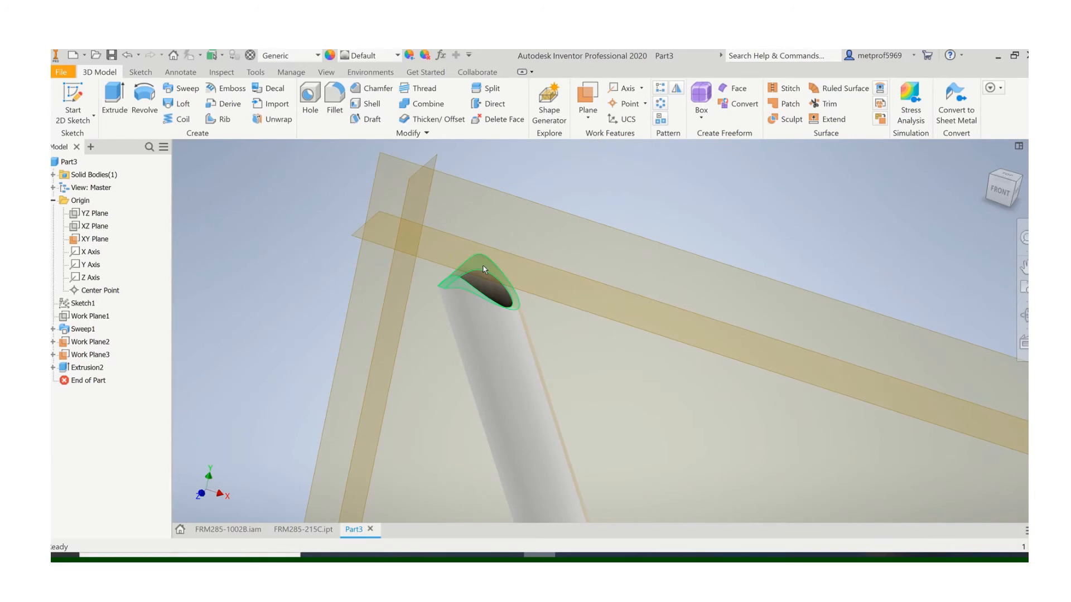
scroll(480, 271, down, 1)
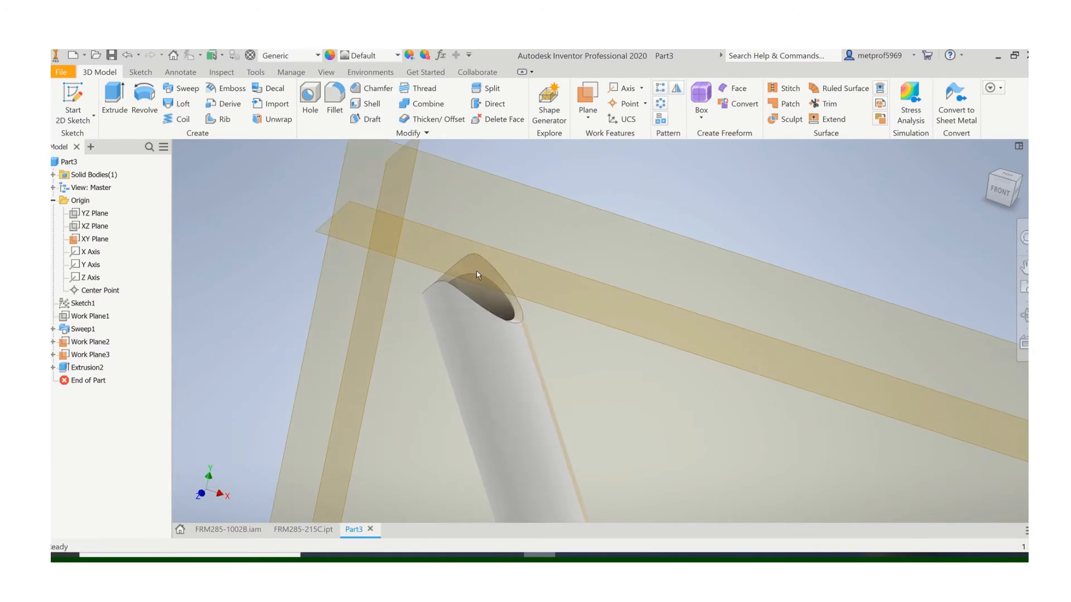
- Save the coped tube part as FRM285-213C in the MBFRAME 2020 folder
scroll(477, 274, up, 4)
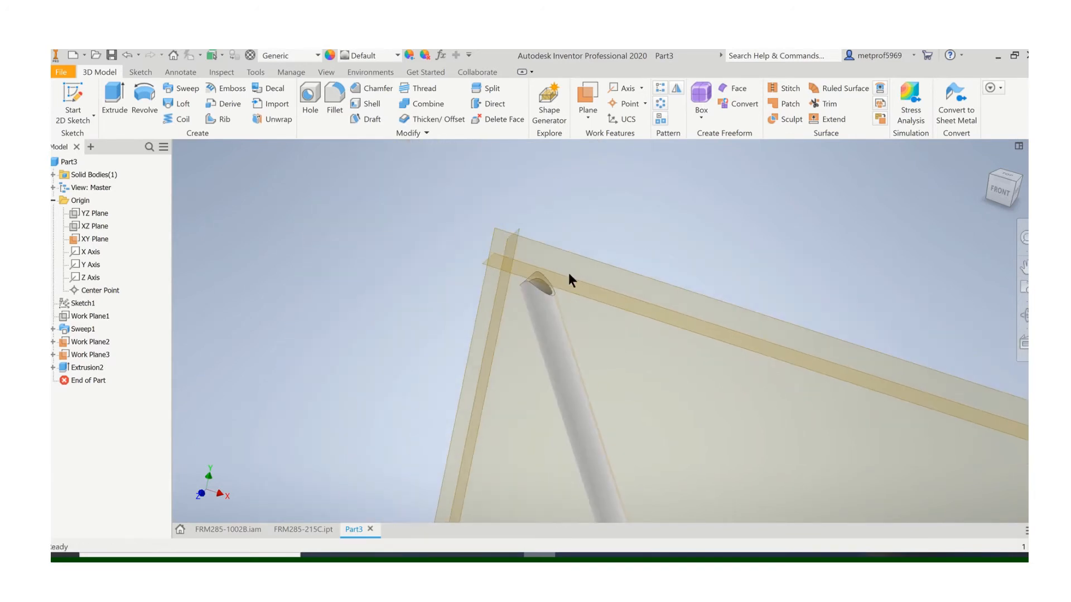
scroll(621, 329, up, 5)
scroll(489, 283, down, 2)
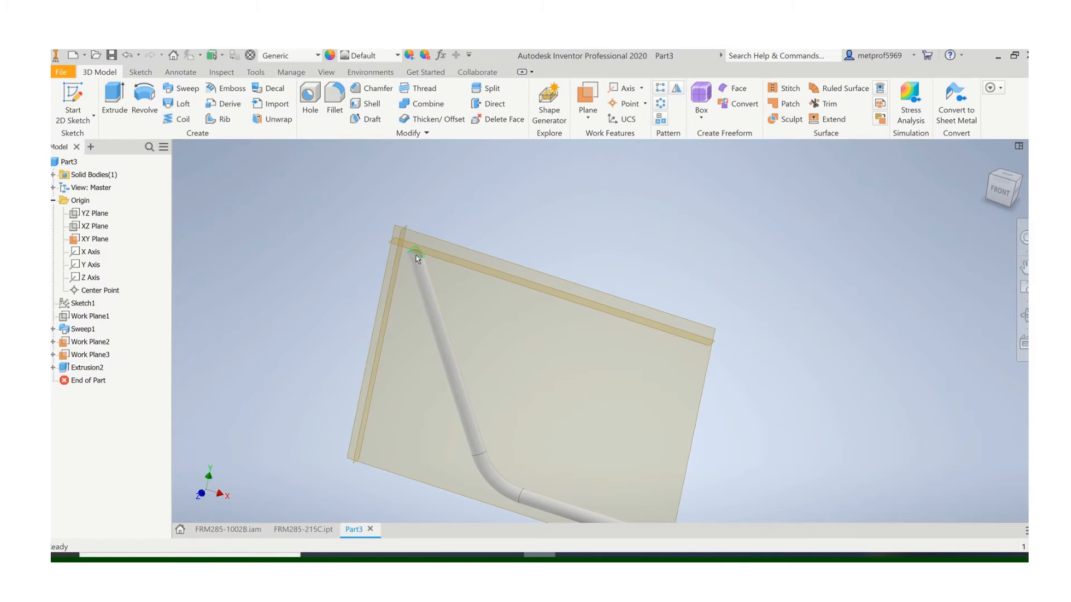
scroll(466, 282, up, 2)
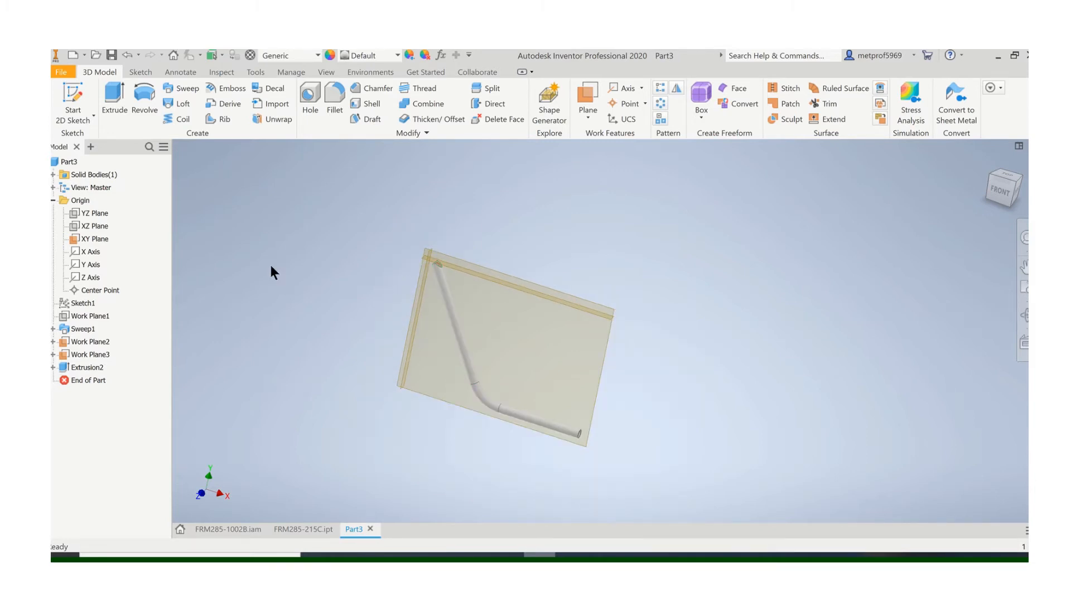
click(65, 73)
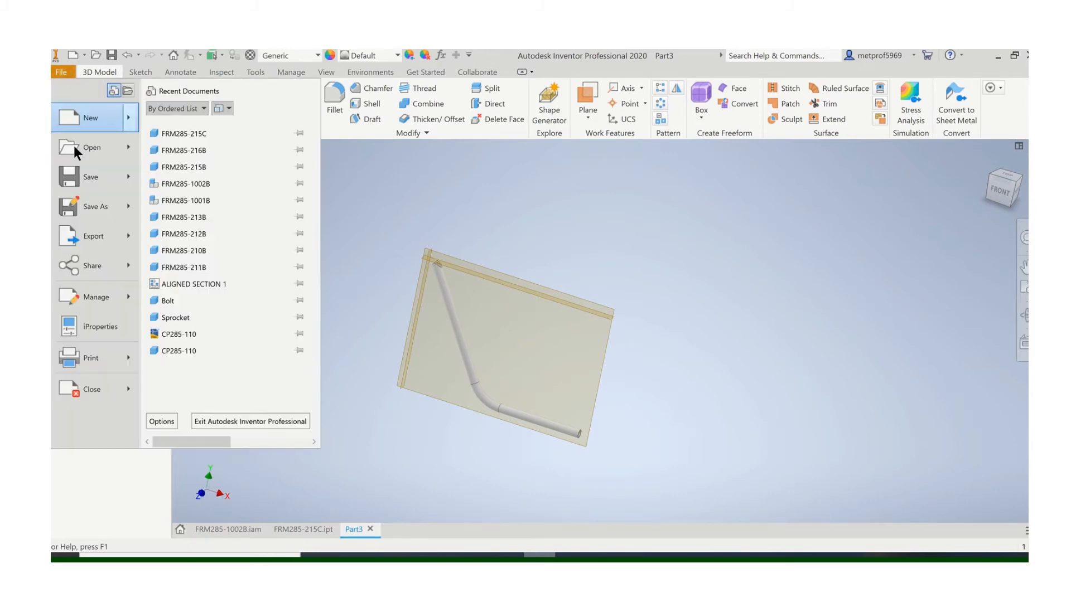
click(95, 207)
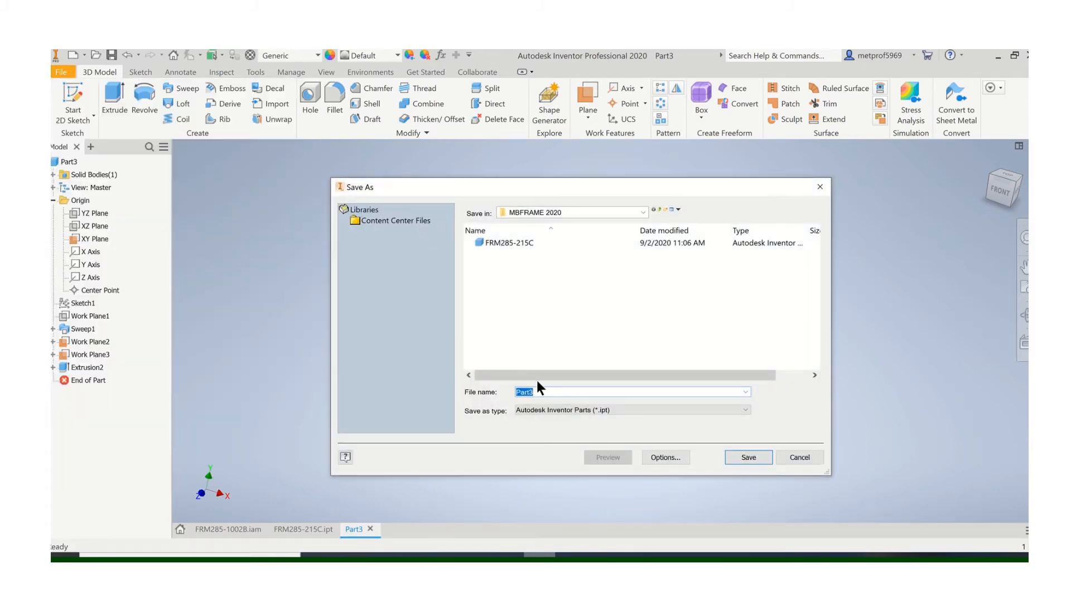
text(FRM285-)
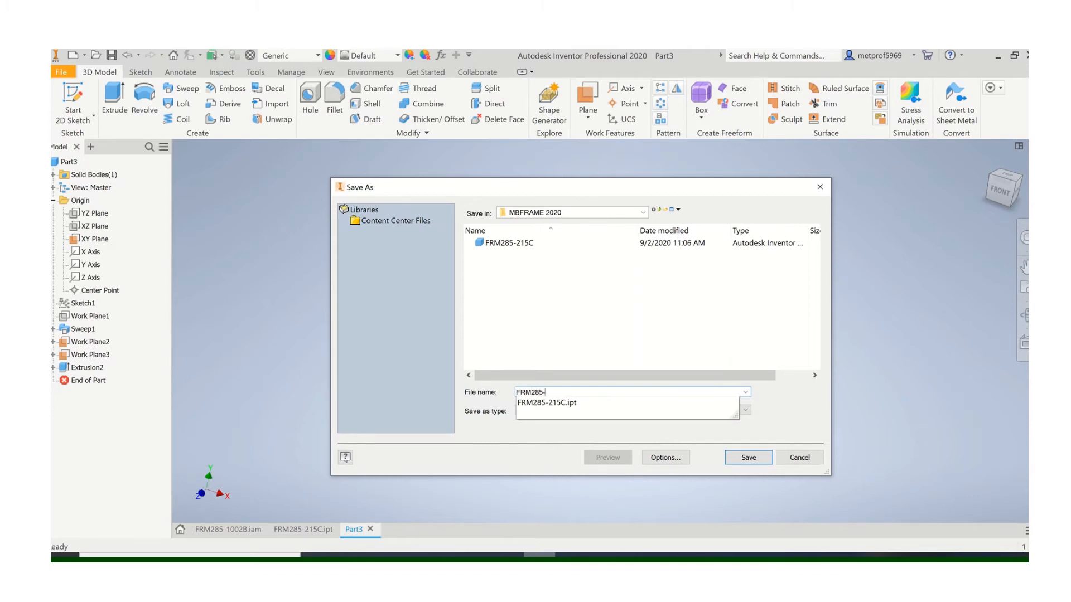
text(213C)
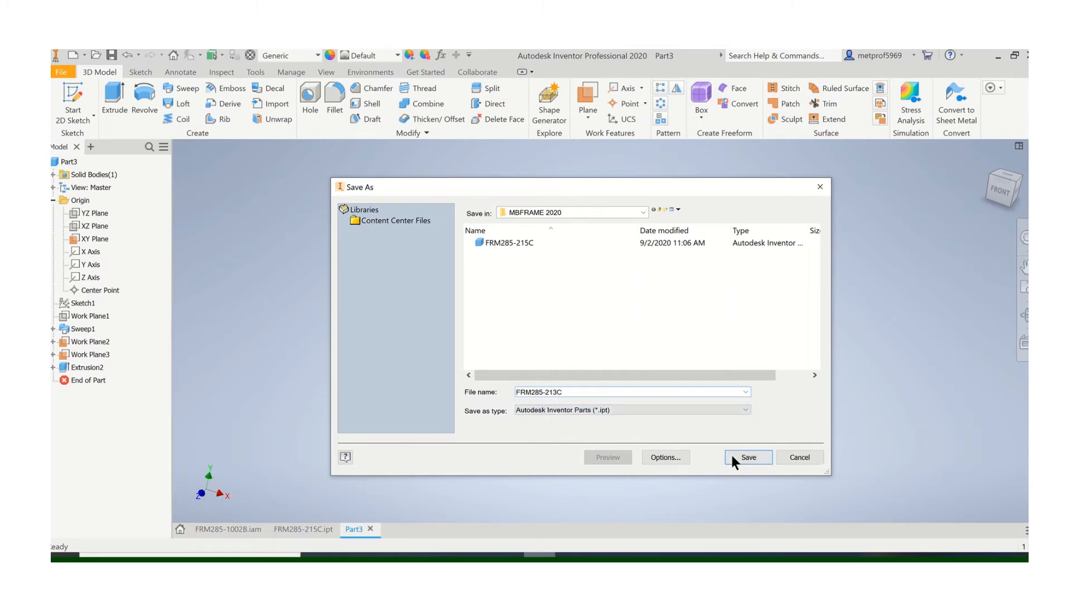
click(747, 457)
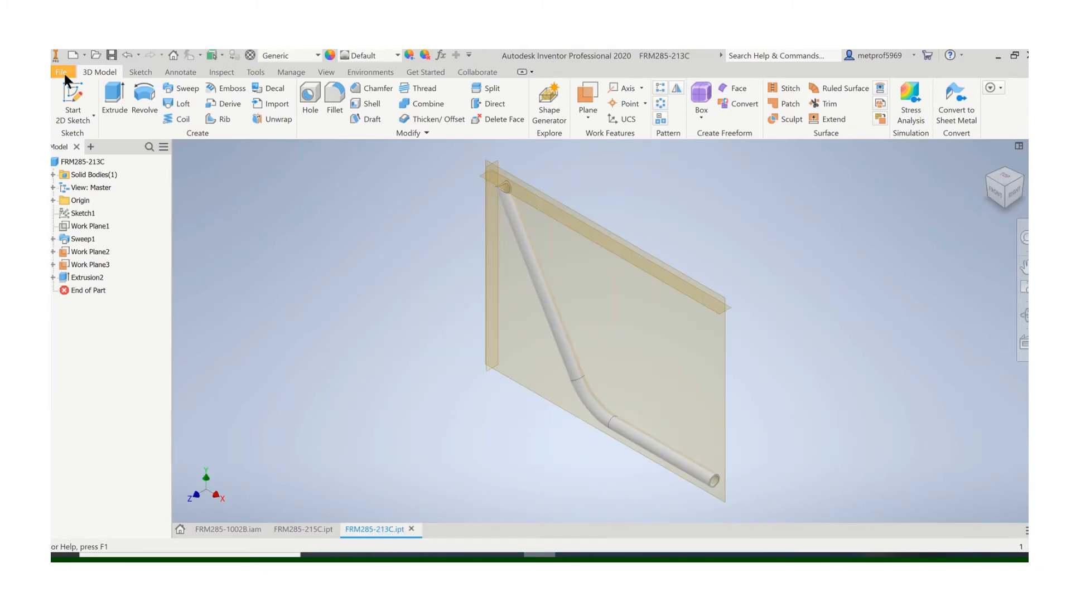
- Create a new part from the English Standard (in).ipt template and start a 2D sketch on the front XY plane
click(63, 72)
click(82, 119)
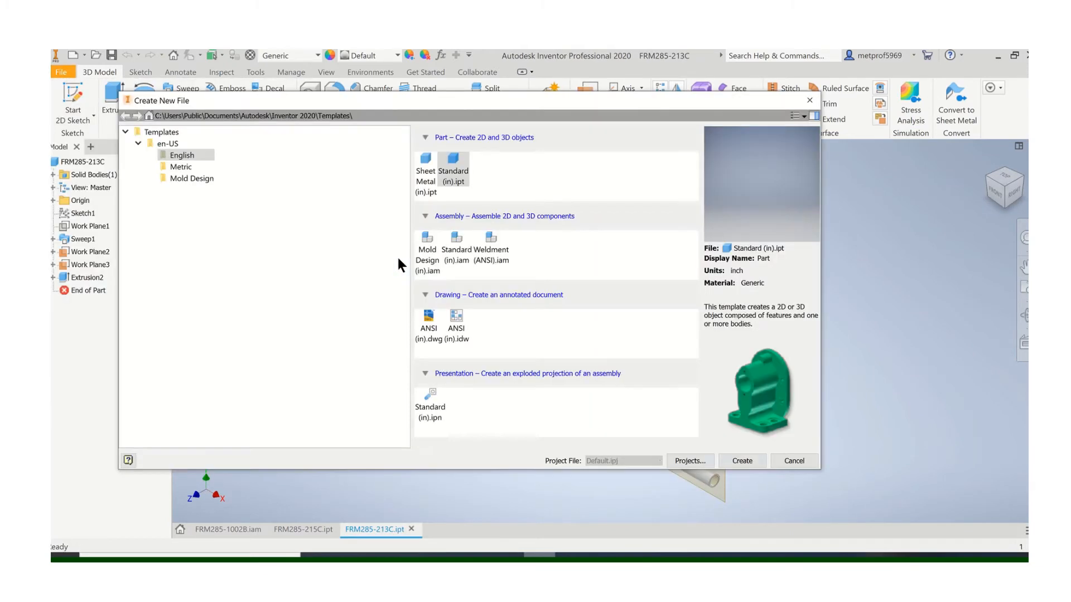
double_click(458, 176)
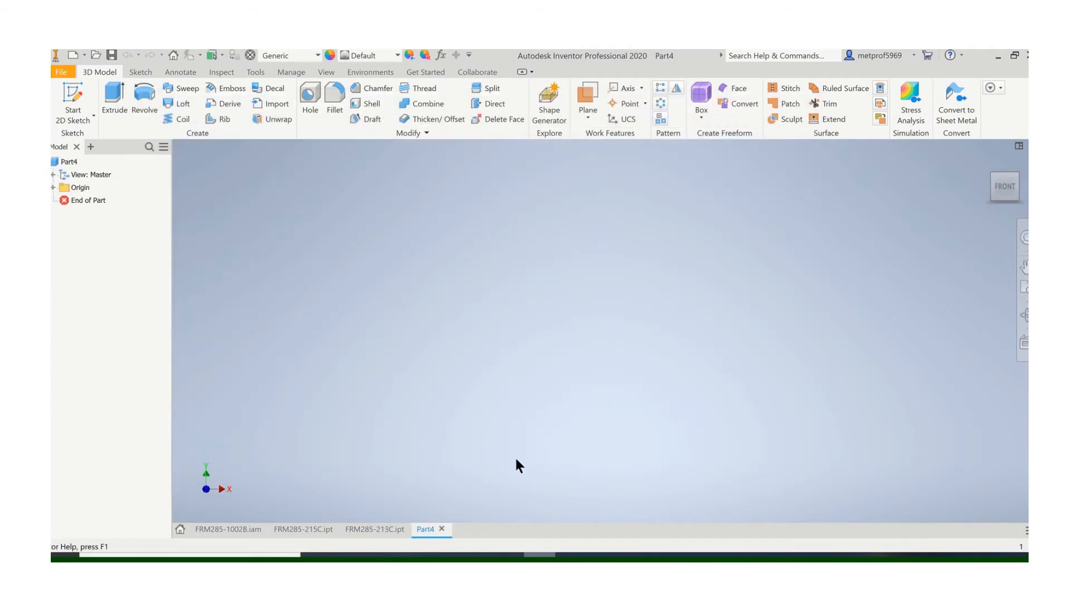
click(80, 94)
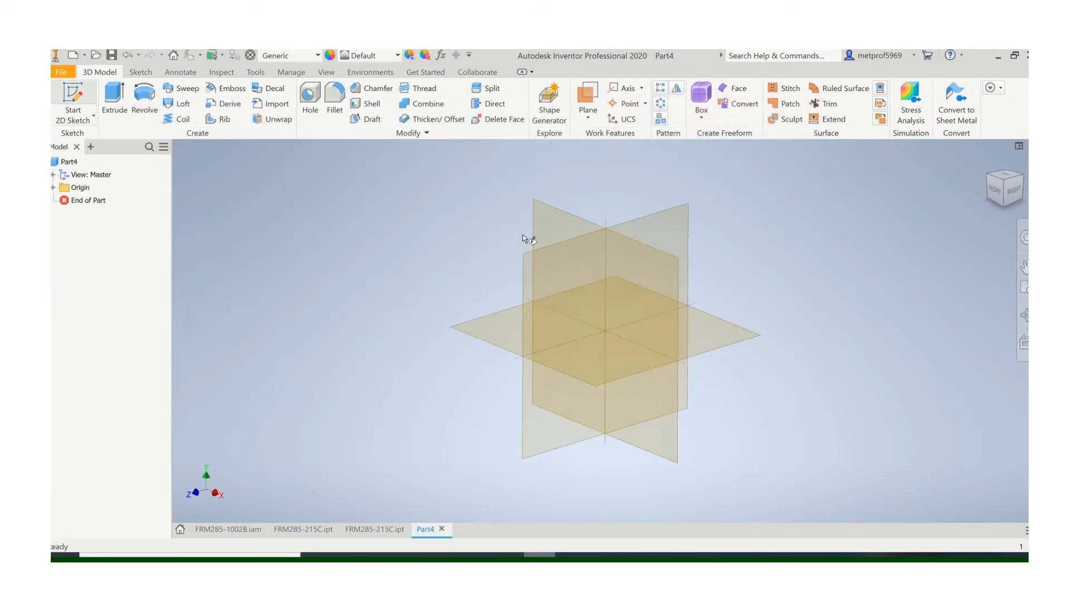
click(550, 215)
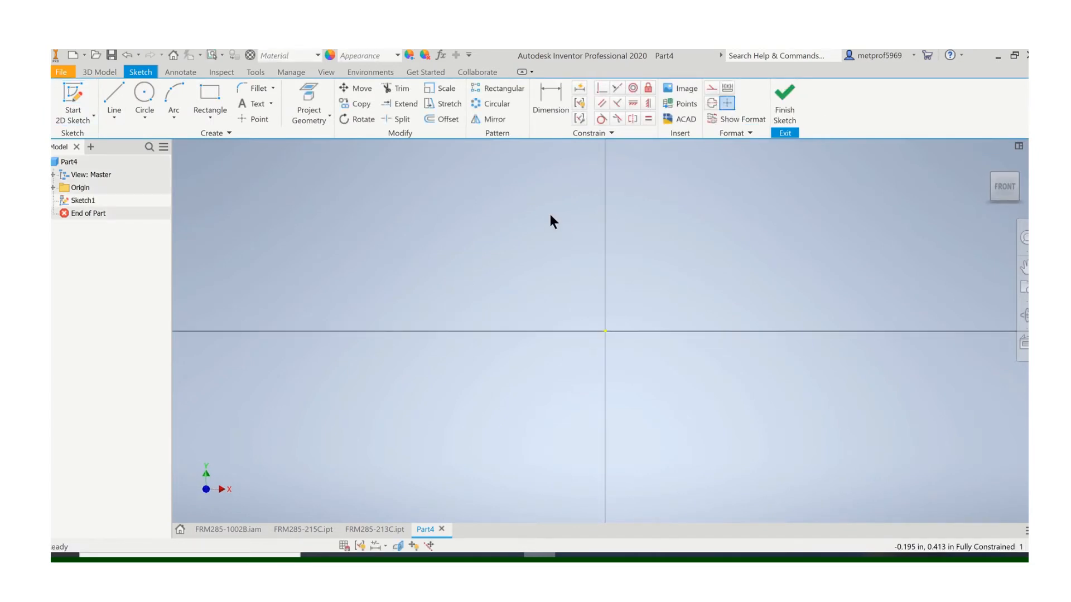
mouse_move(409, 56)
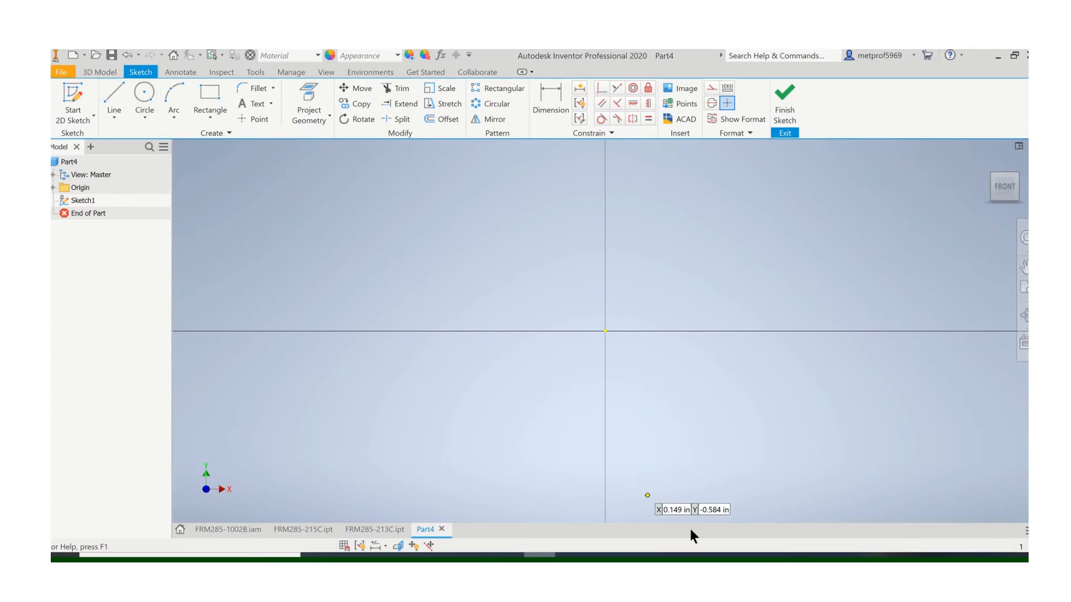
- Sketch a 6.25 in horizontal line from the origin and a slanted line rising about 1.86 in from its far end, with the length dimension below
key(l)
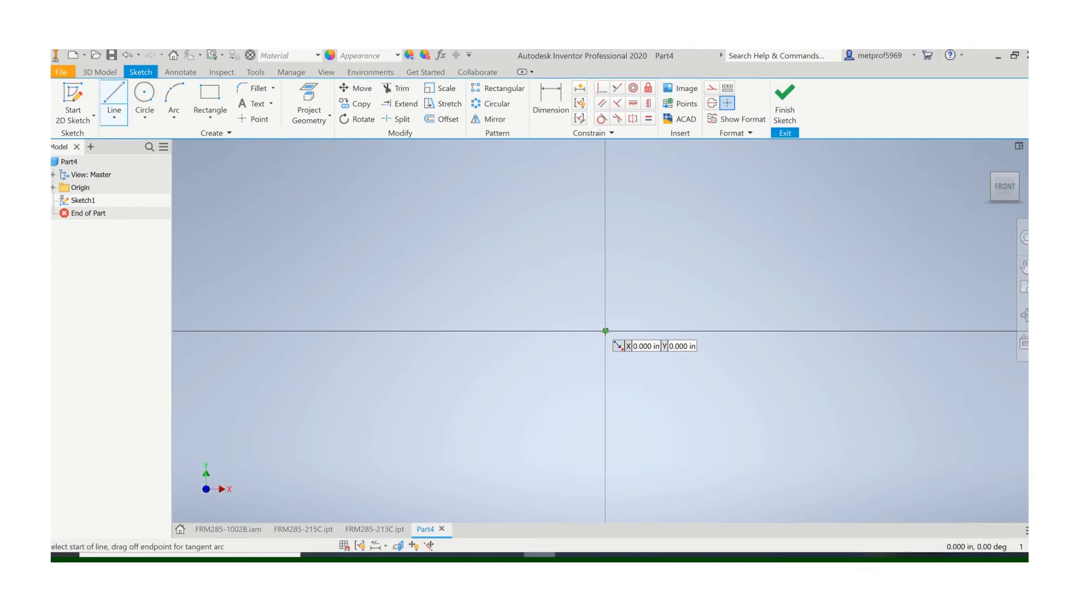
click(605, 331)
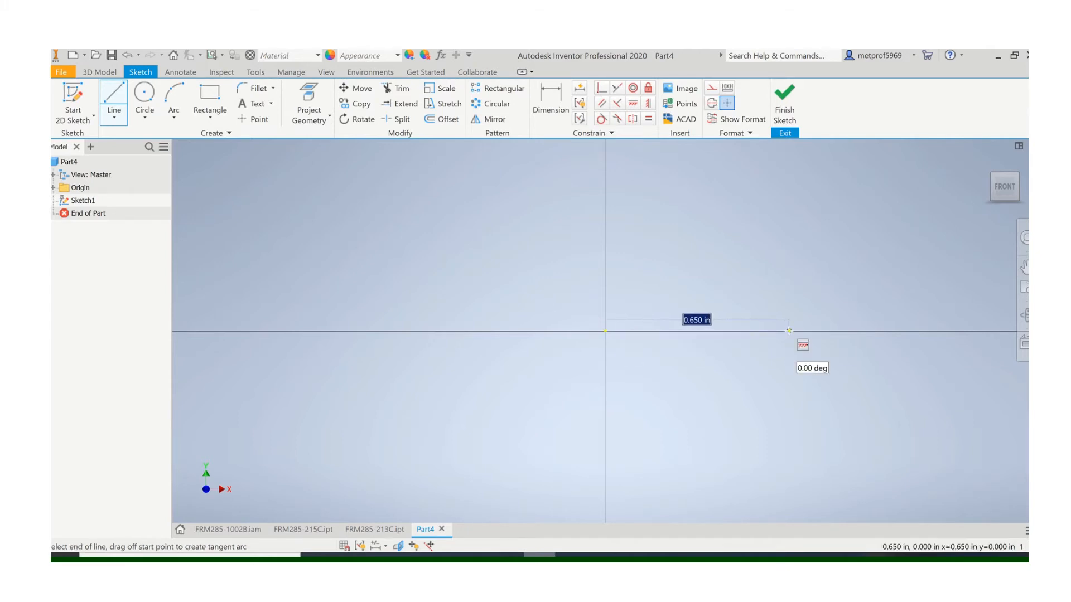
text(5)
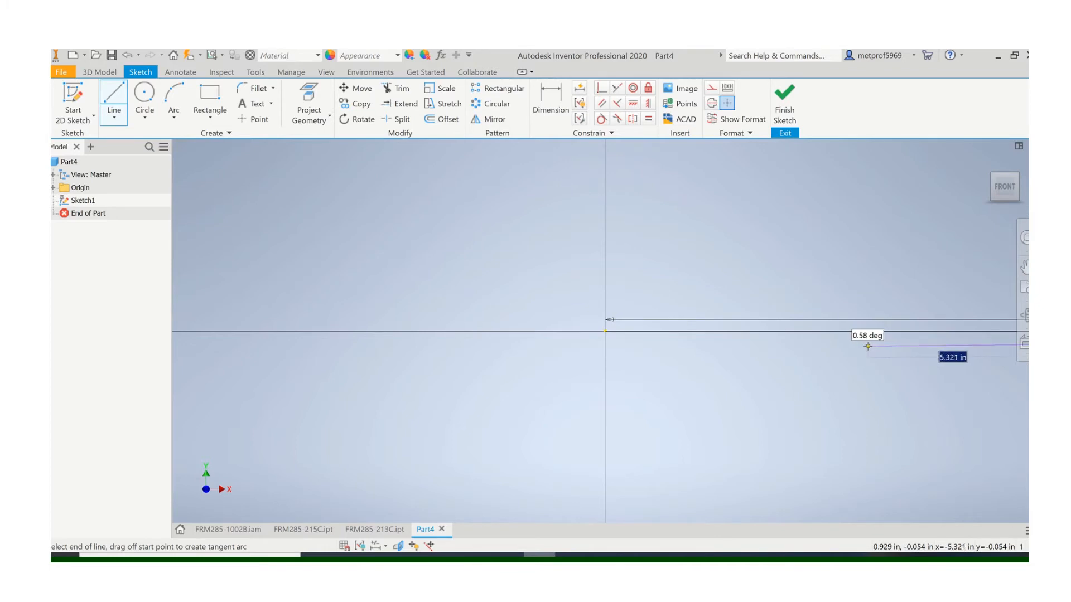
scroll(862, 344, down, 4)
scroll(926, 346, down, 2)
middle_drag(926, 345, 384, 356)
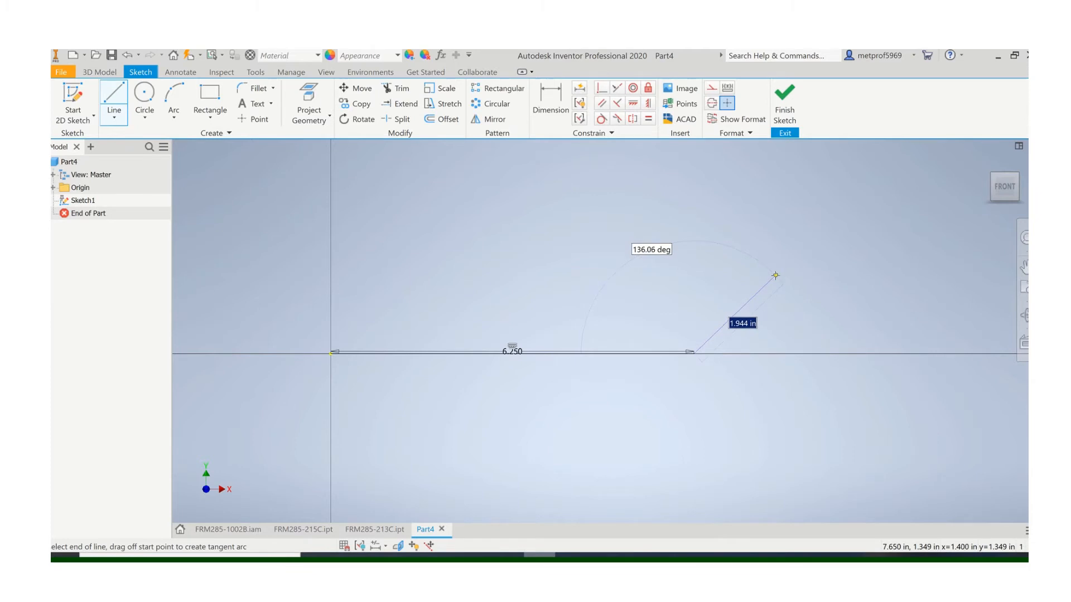
click(764, 246)
key(Escape)
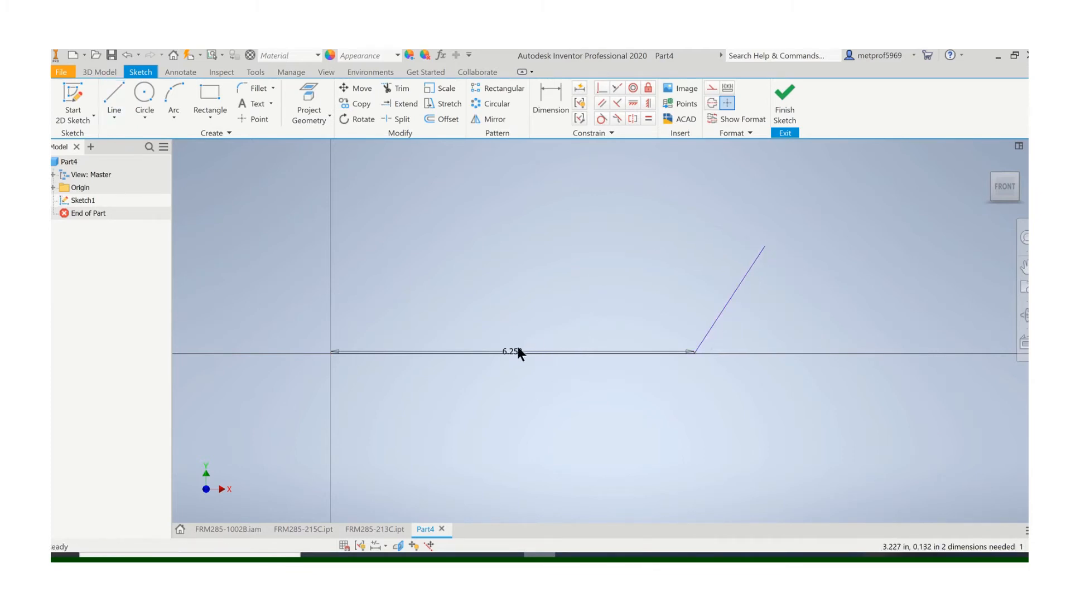
drag(518, 348, 510, 387)
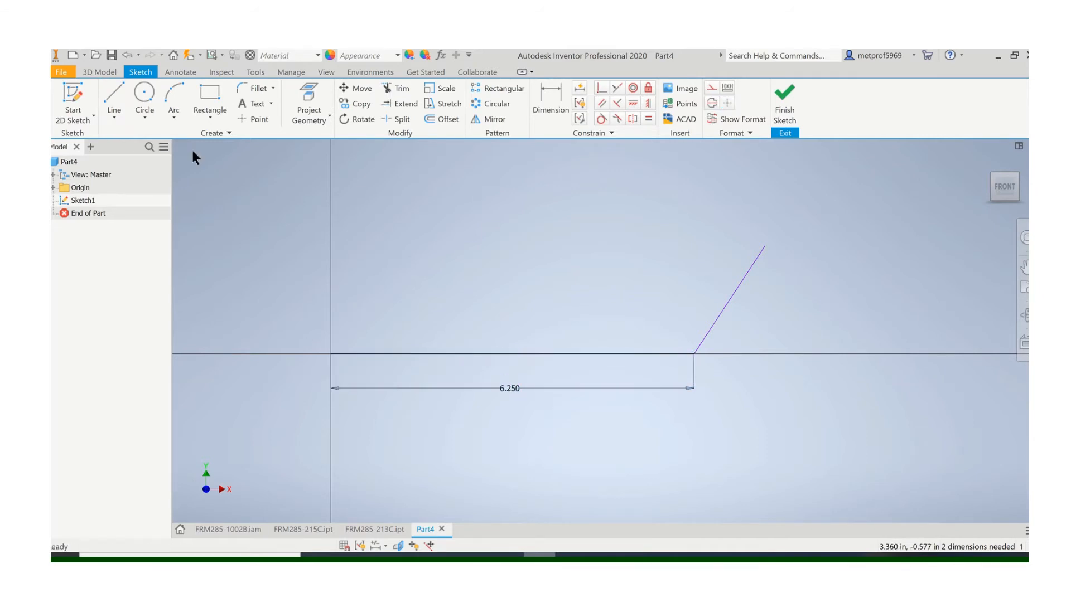
- Sketch a 4.5 in vertical line up from the origin and place its dimension clear of the line
click(114, 100)
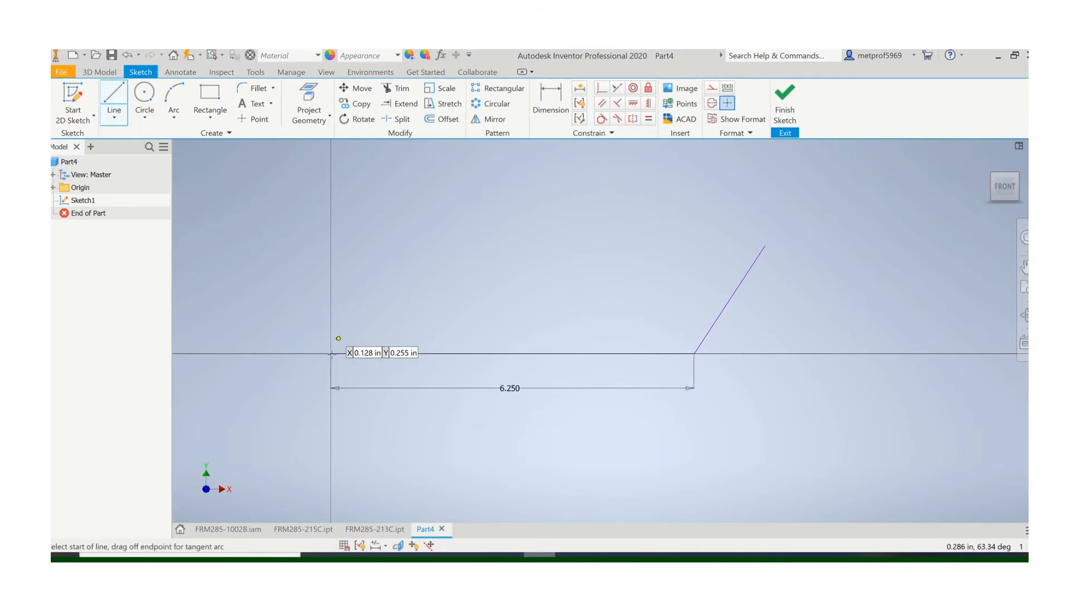
click(331, 354)
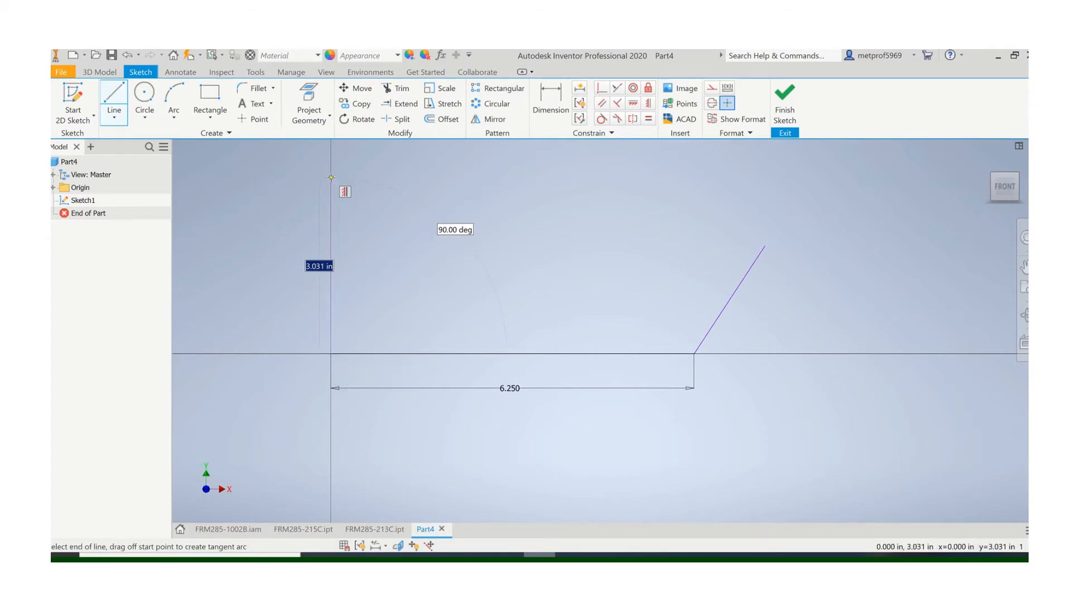
text(4.5)
key(Return)
scroll(443, 284, up, 3)
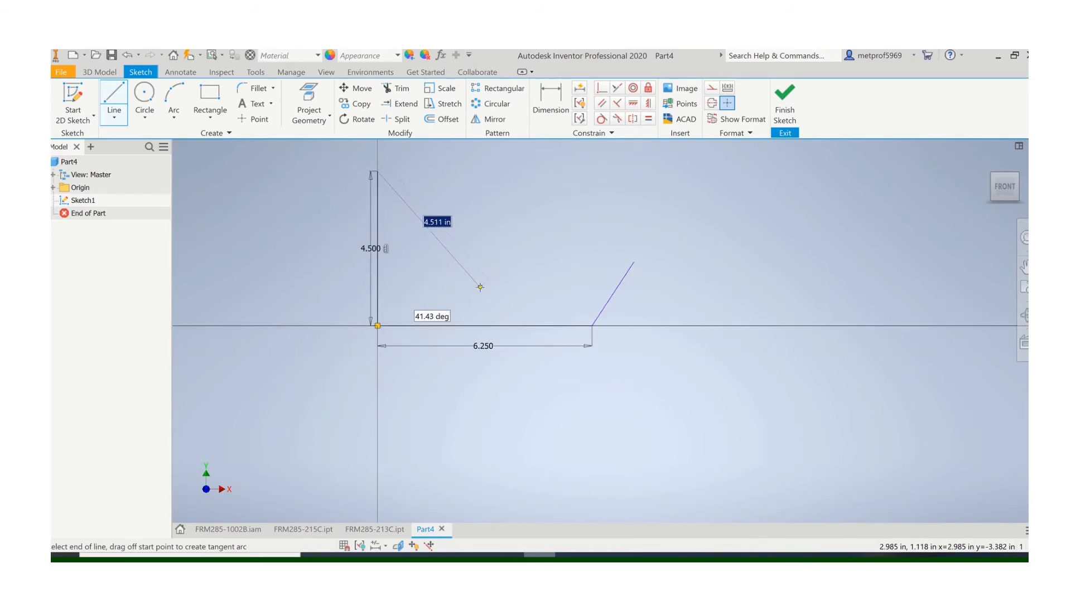
key(Escape)
drag(370, 249, 345, 250)
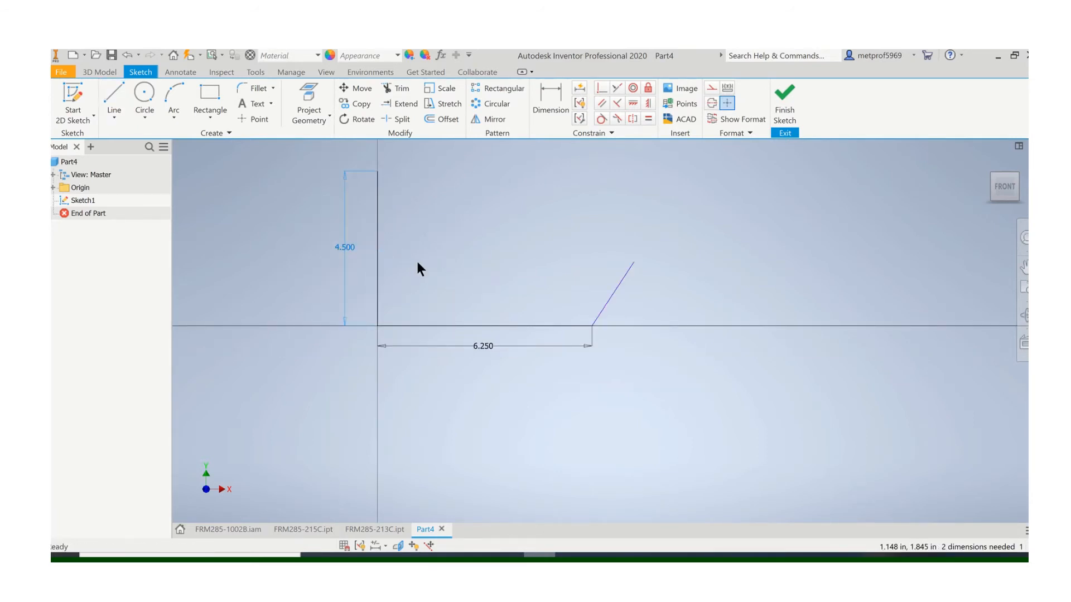
- Dimension the slanted line's upper endpoint 4 in above the horizontal line
middle_drag(531, 270, 516, 321)
click(560, 98)
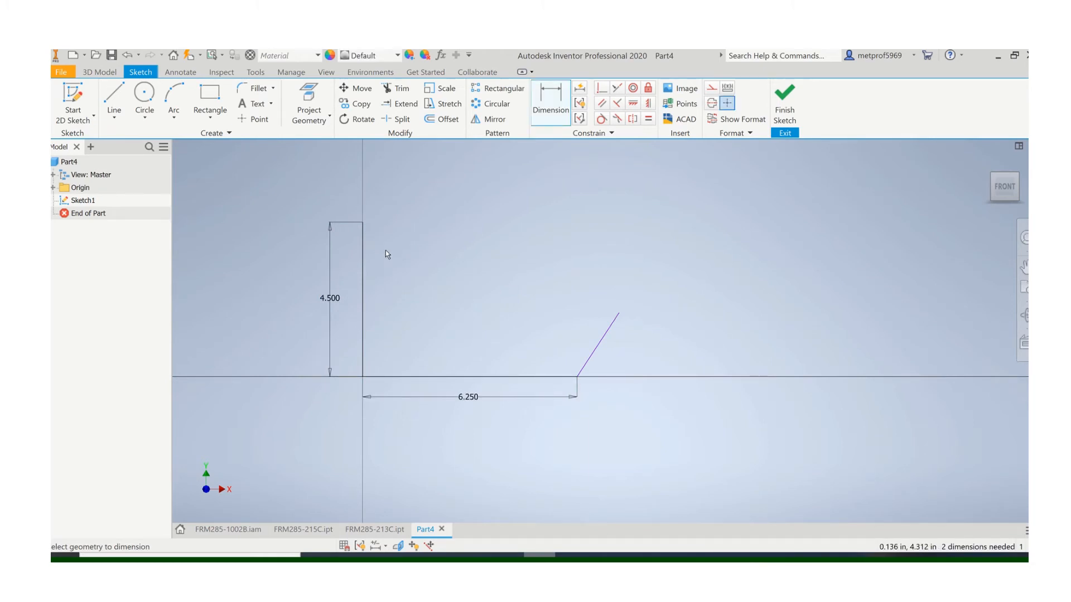
click(566, 377)
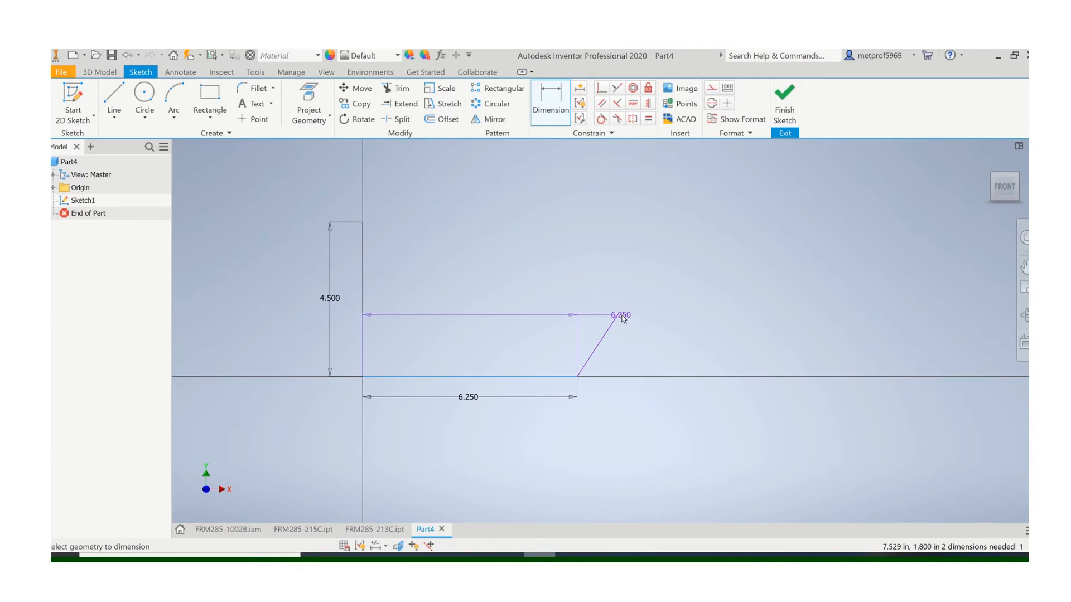
click(618, 313)
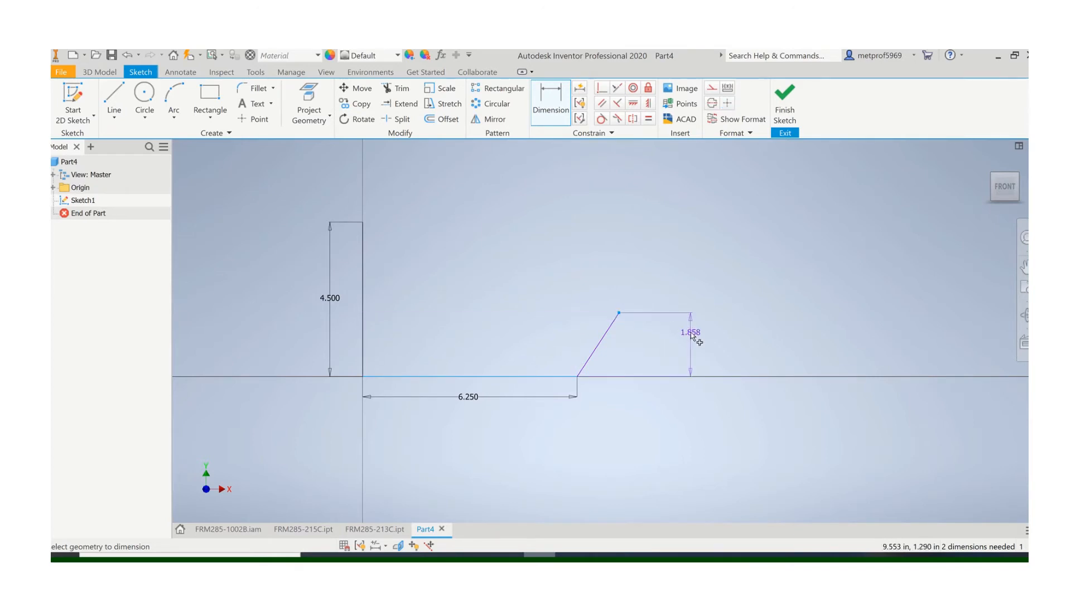
click(691, 335)
text(4)
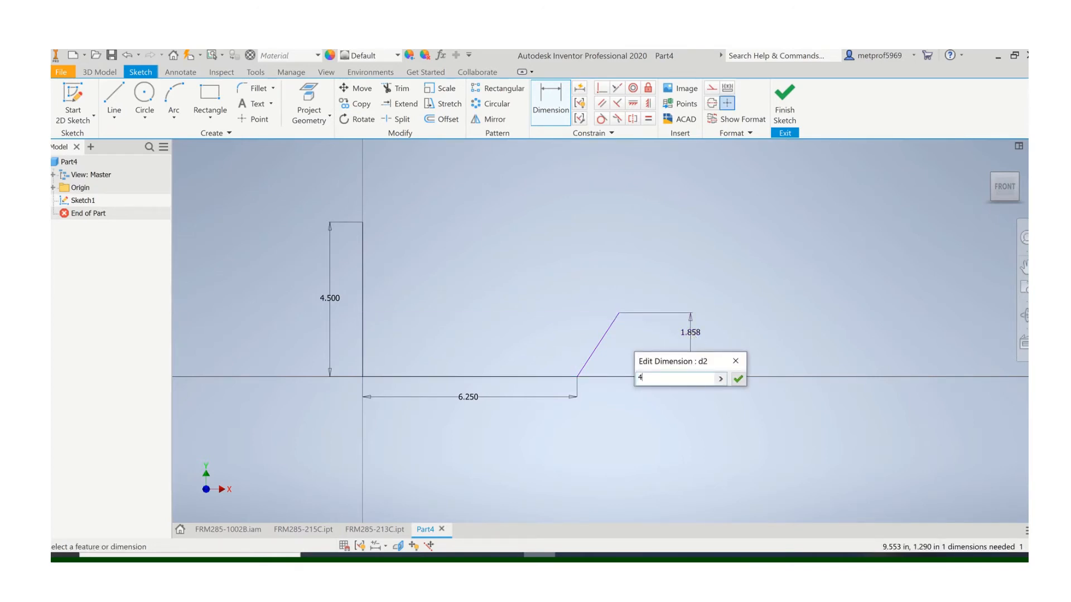
key(Return)
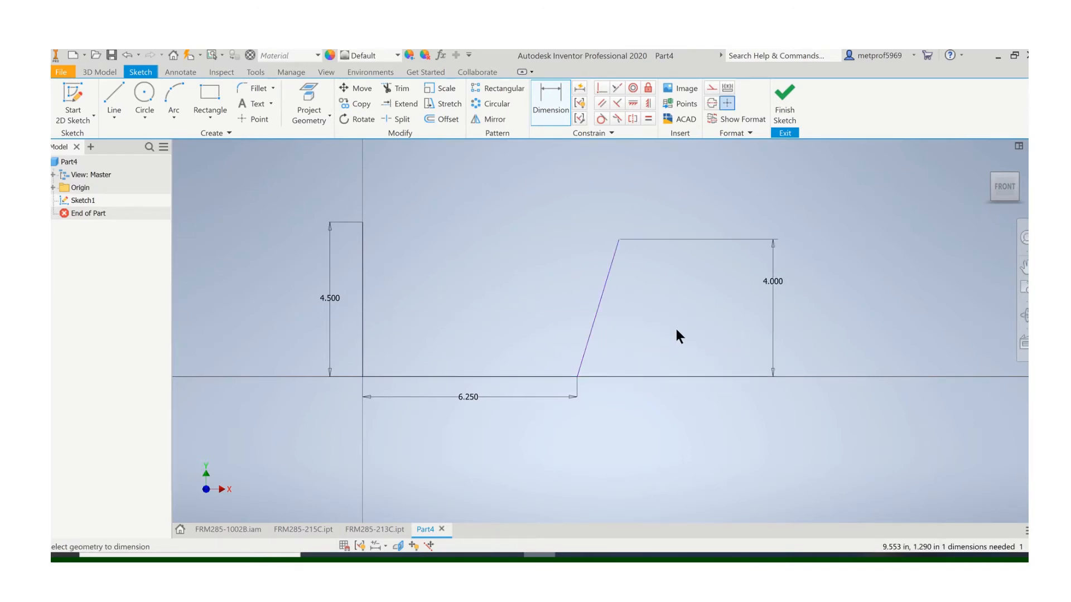
double_click(363, 222)
key(Escape)
key(Escape)
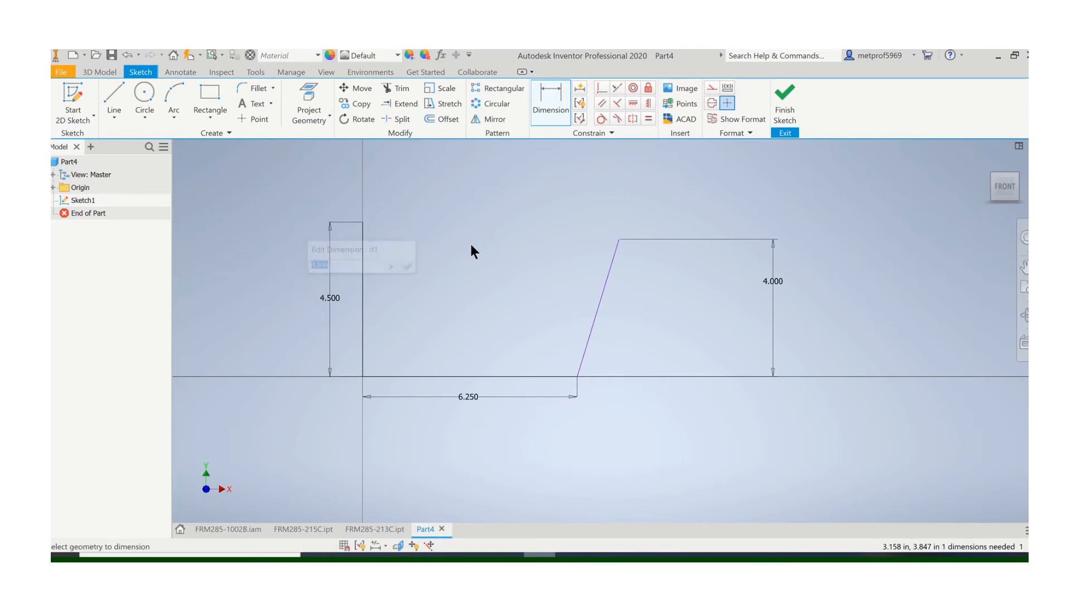
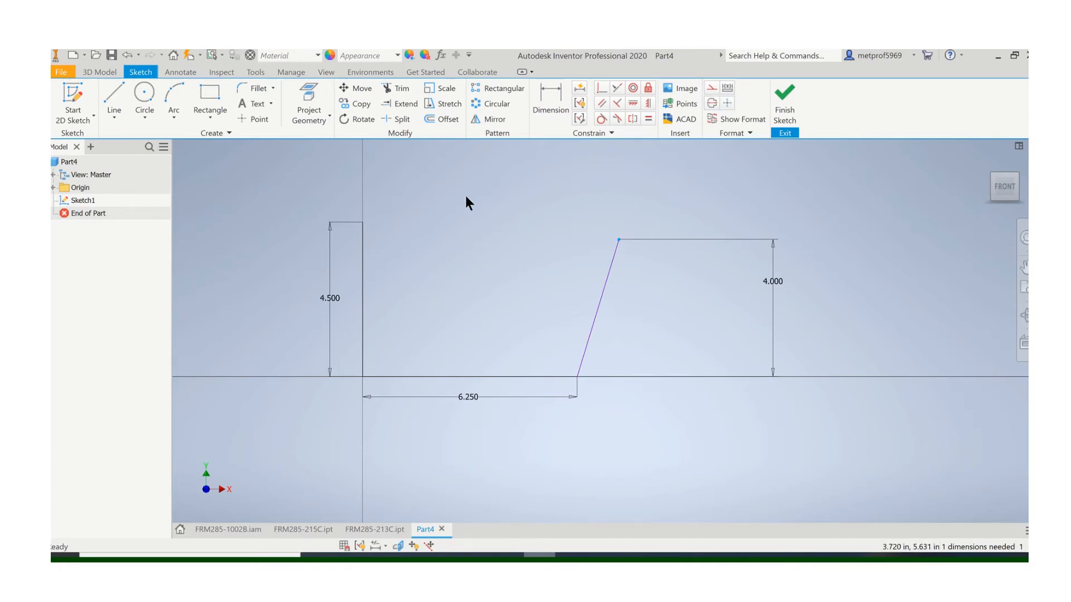
- Dimension the horizontal distance from the vertical line to the slanted line's upper endpoint as 9 in
click(547, 84)
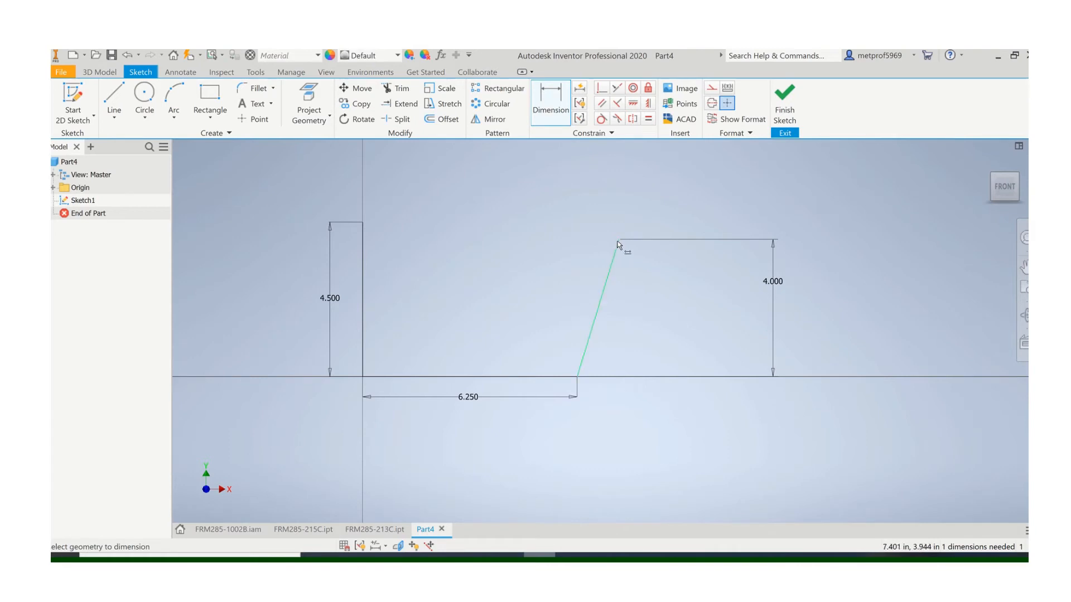
click(364, 244)
click(476, 179)
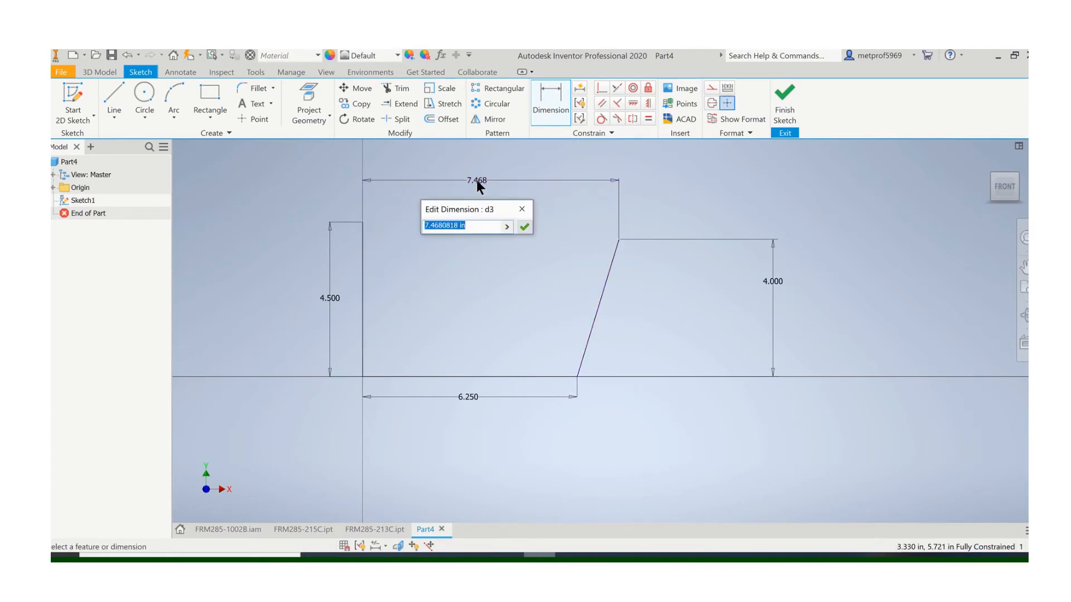
text(9)
key(Return)
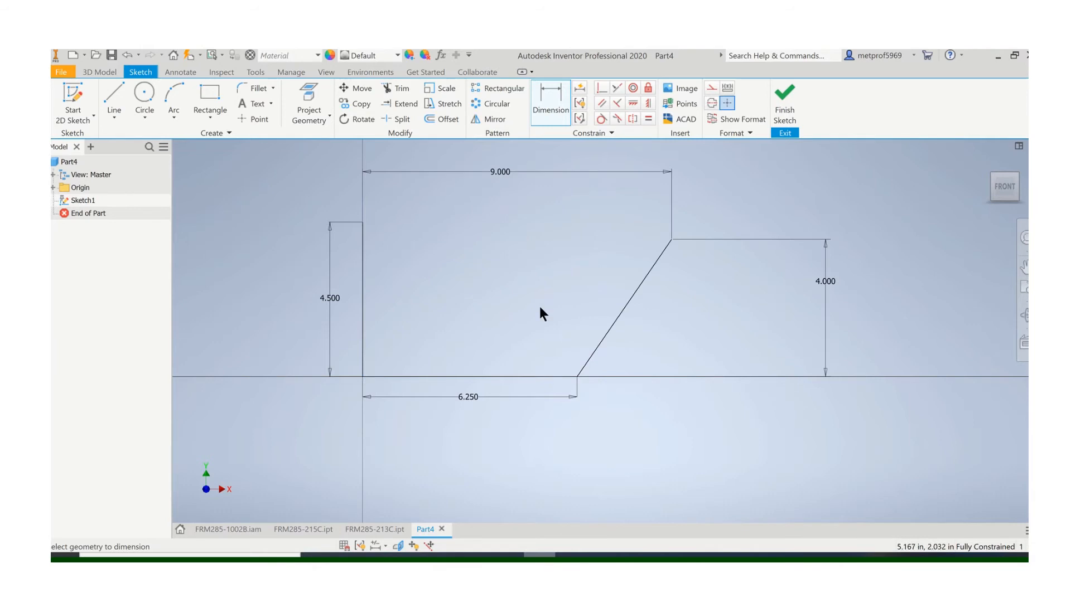
- Fillet both lower corners of the path with a 3 in radius and finish the sketch
click(252, 88)
text(3)
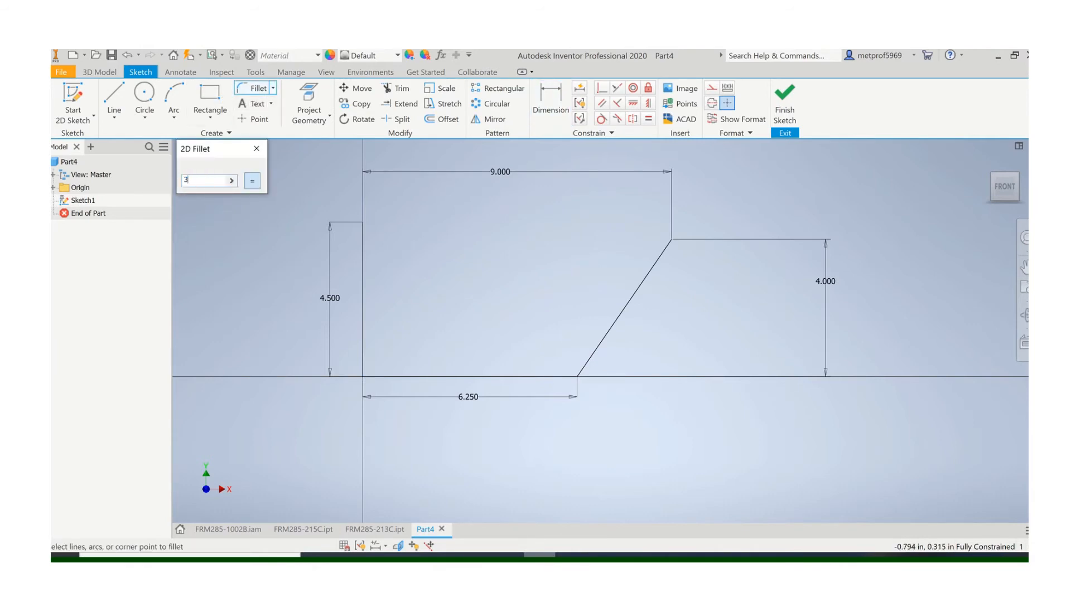
key(Return)
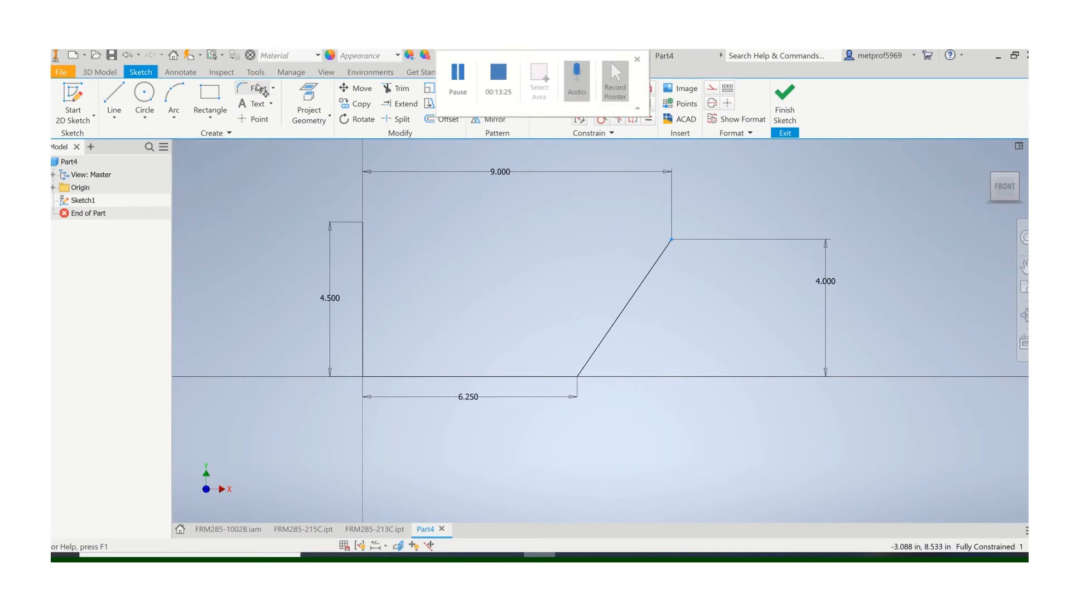
click(363, 313)
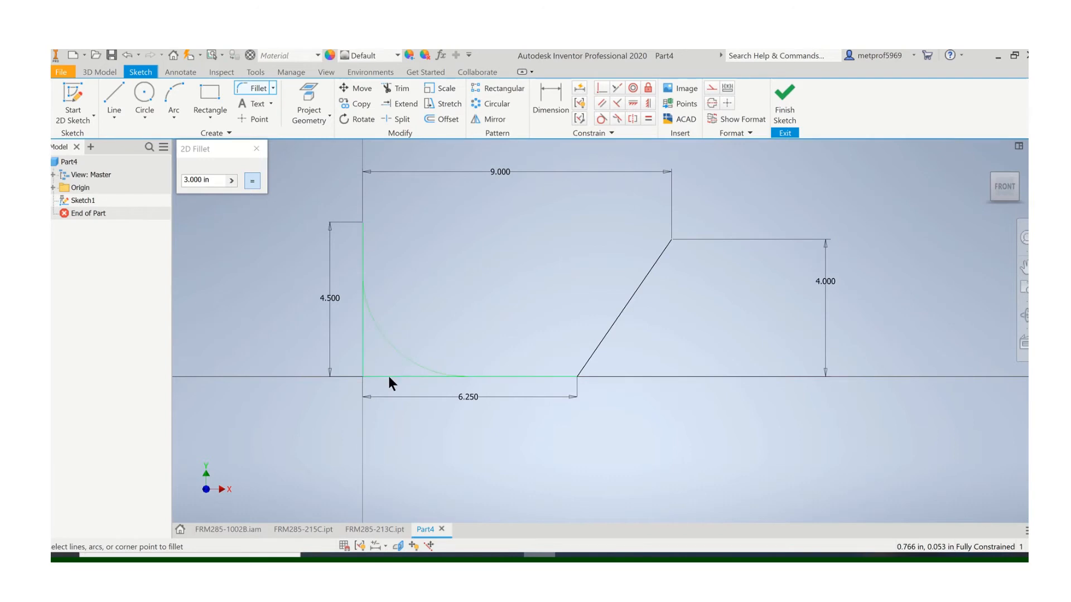
click(388, 376)
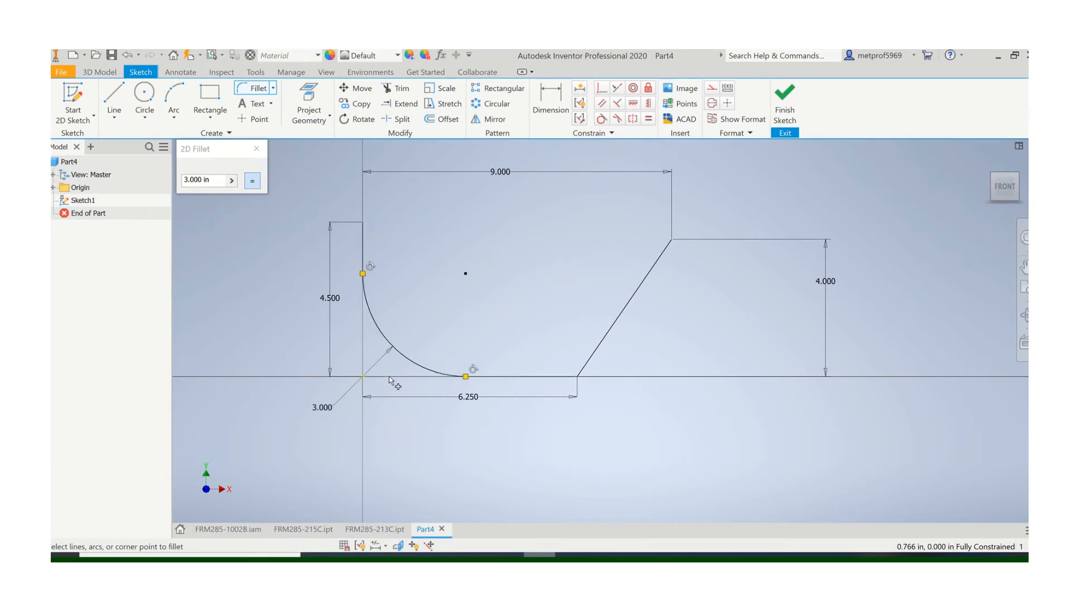
click(602, 339)
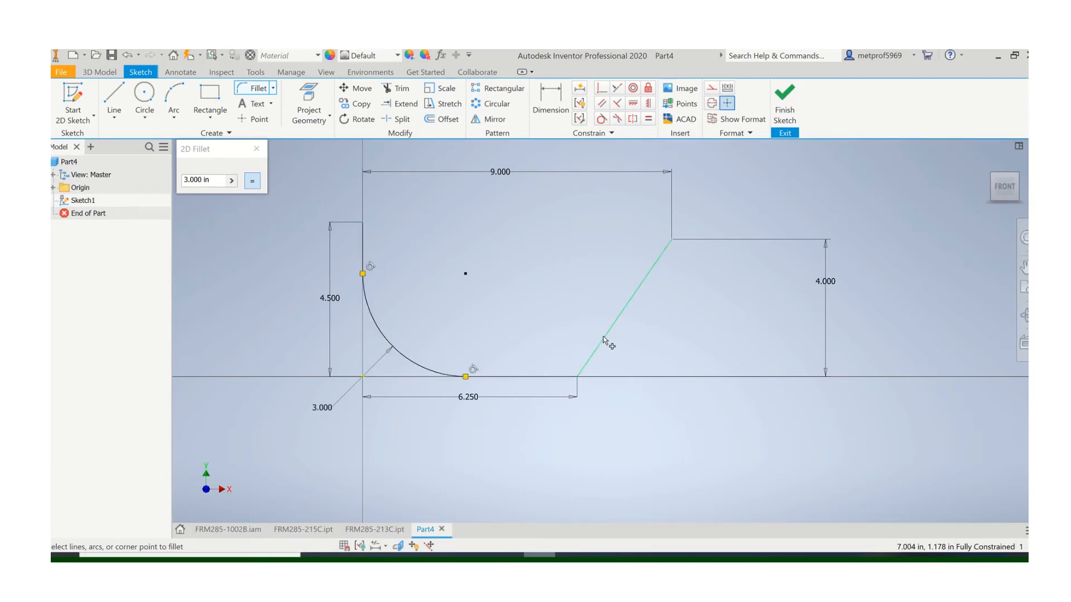
click(544, 377)
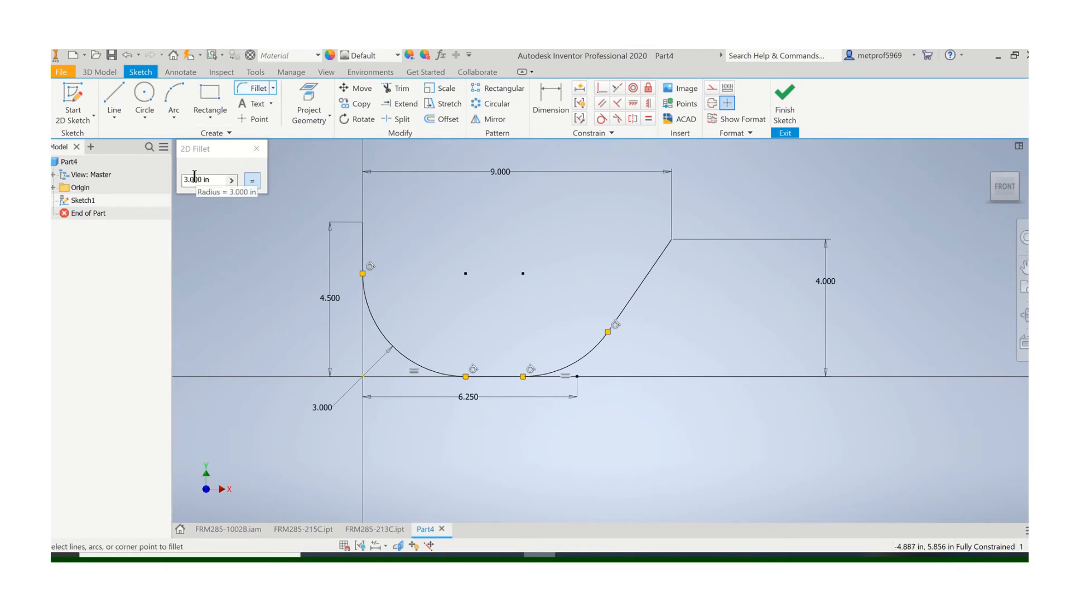
click(256, 148)
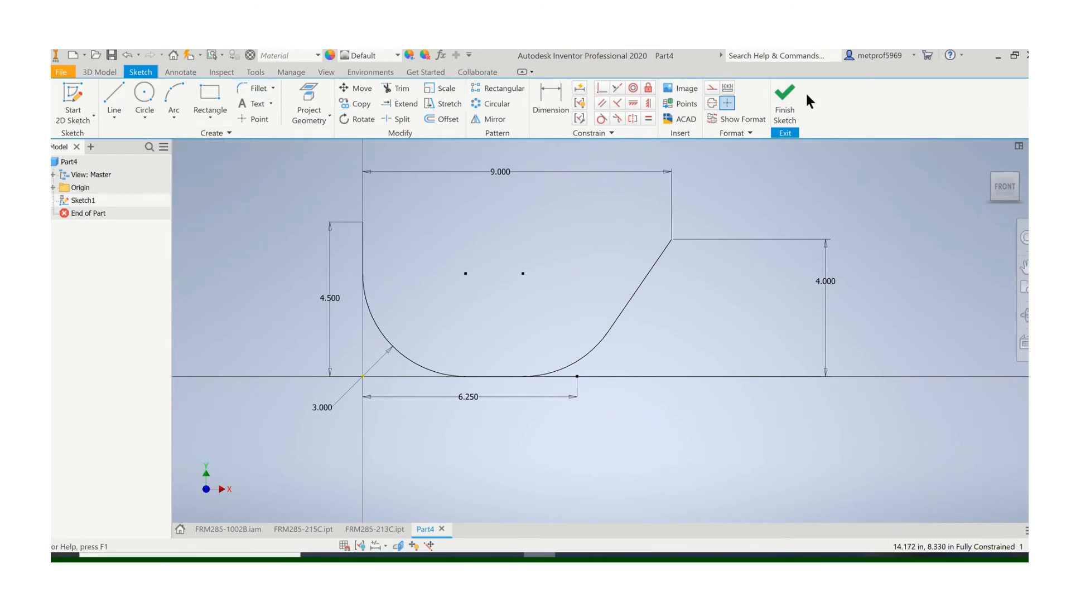
click(787, 96)
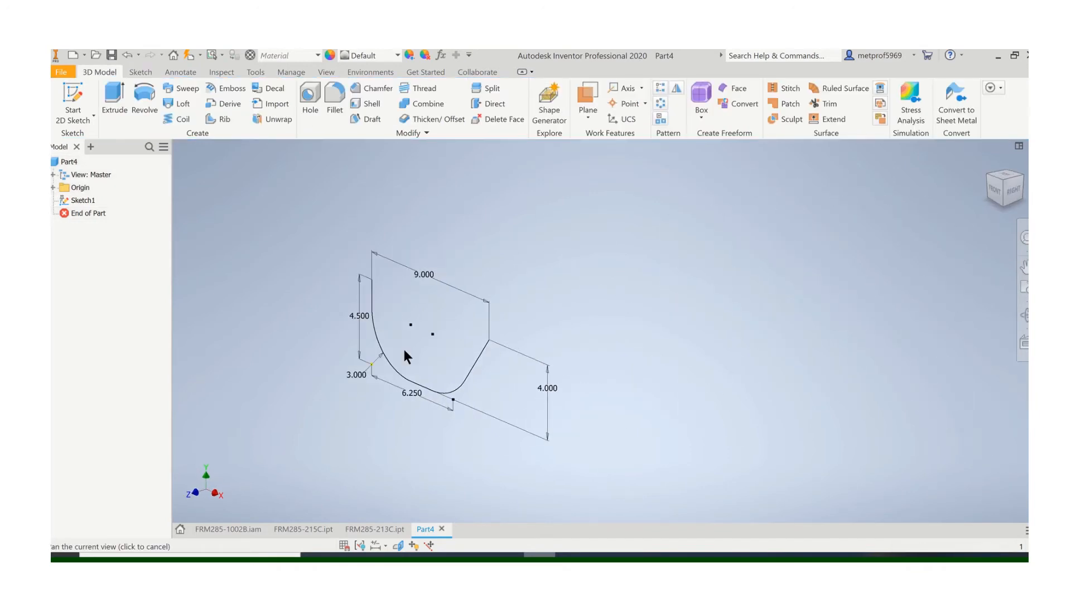
- Create a work plane normal to the path's vertical line at its upper endpoint
middle_drag(413, 344, 455, 332)
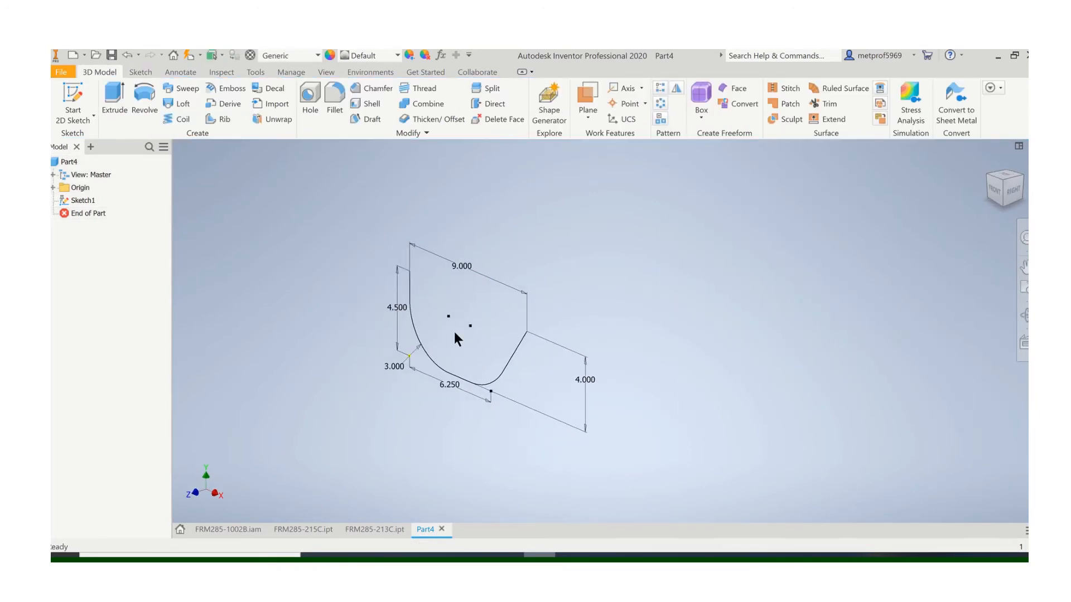
click(588, 119)
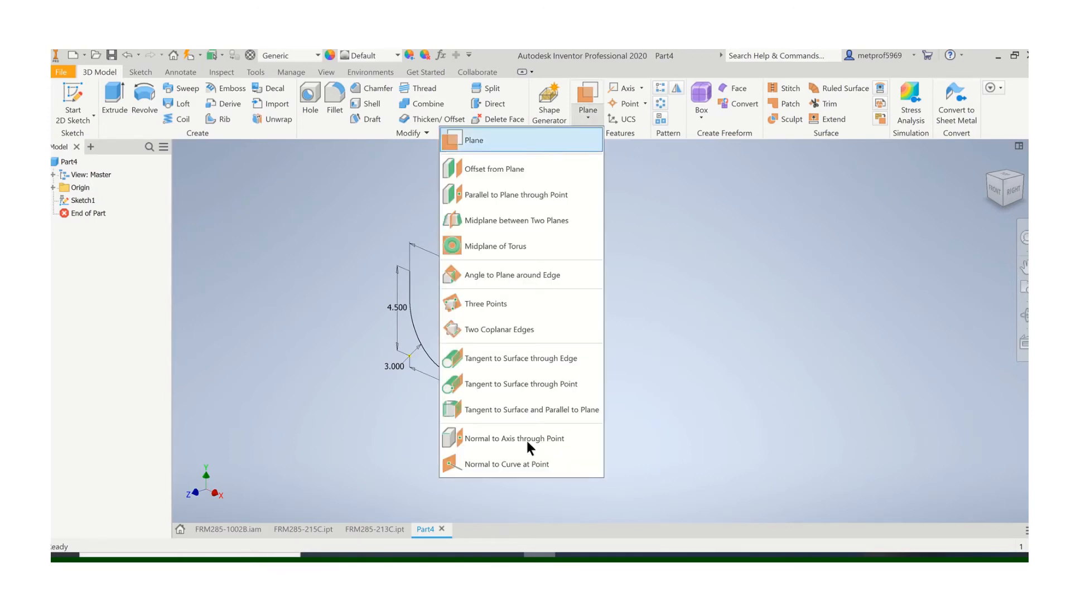
click(506, 464)
scroll(415, 279, up, 5)
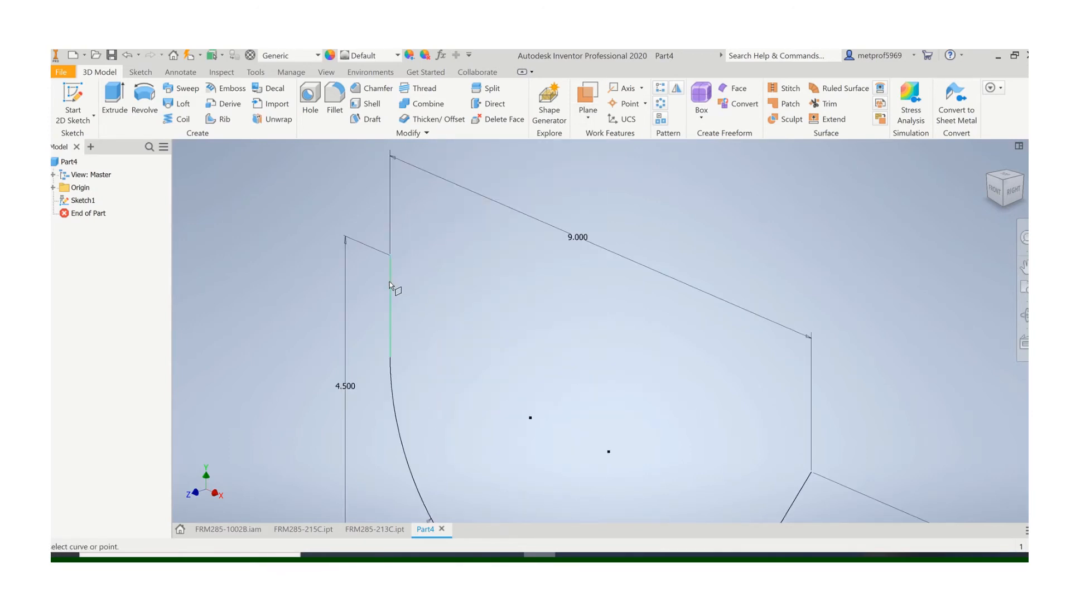
click(389, 282)
click(390, 256)
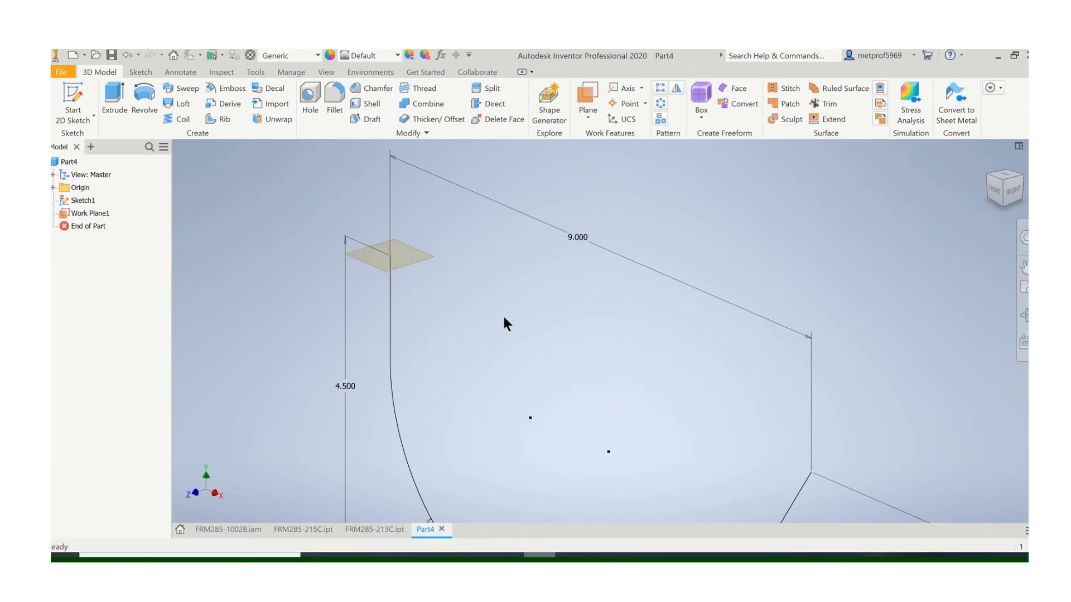
- Start a sketch on the new work plane and draw a 0.75 in diameter circle centred on the path's endpoint
scroll(503, 313, down, 5)
key(s)
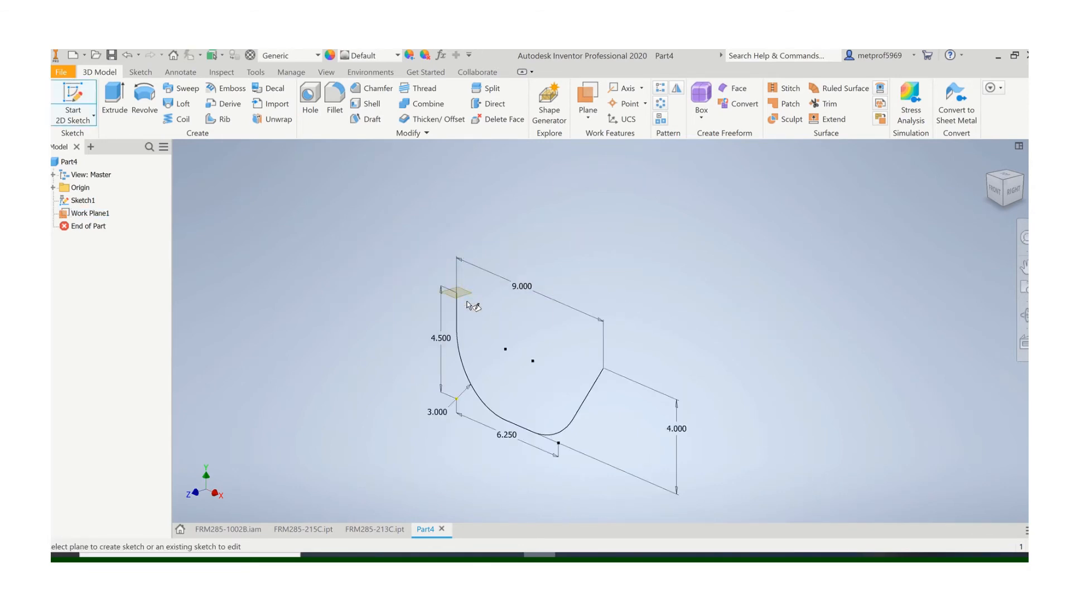
click(464, 296)
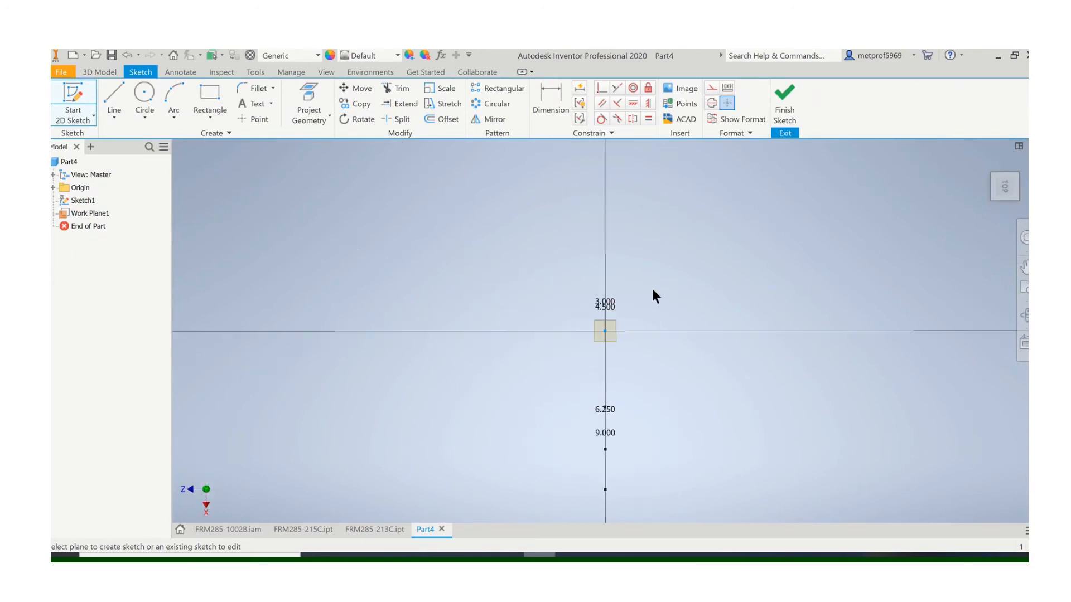
click(144, 94)
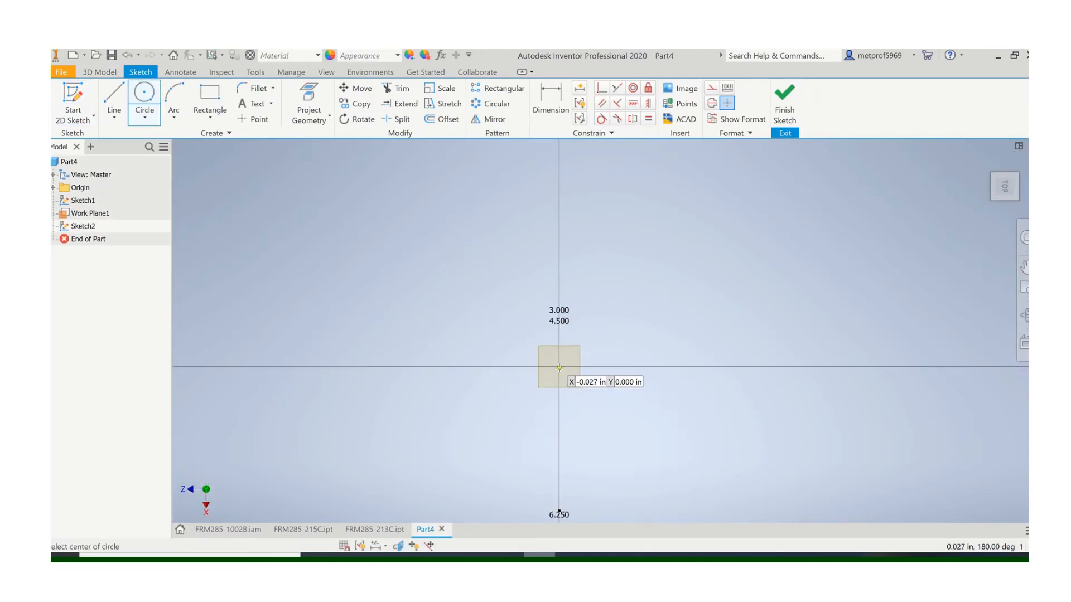
scroll(559, 368, up, 4)
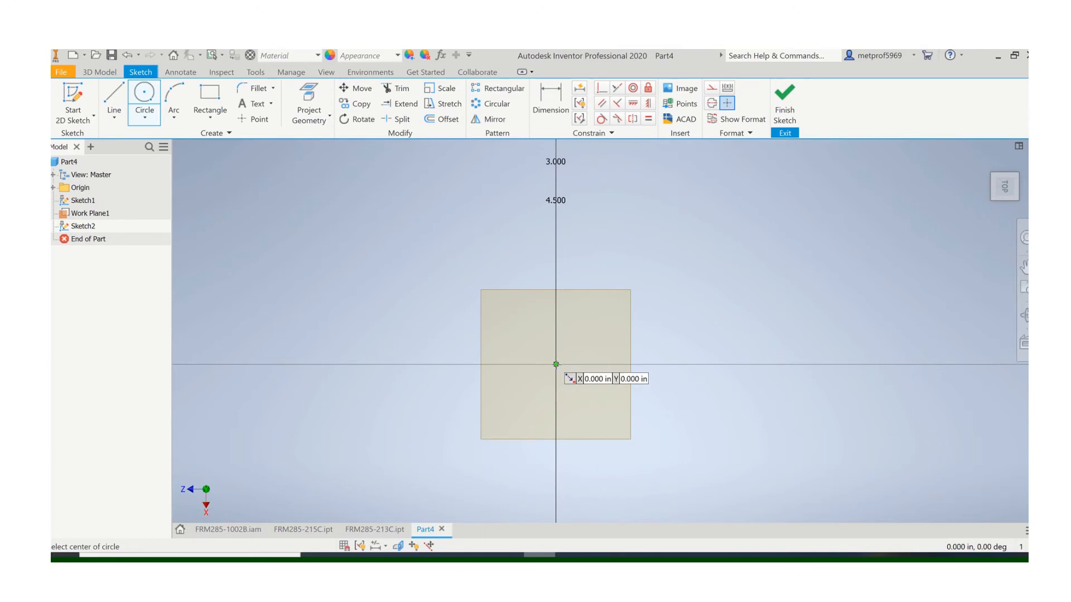
click(556, 364)
key(BackSpace)
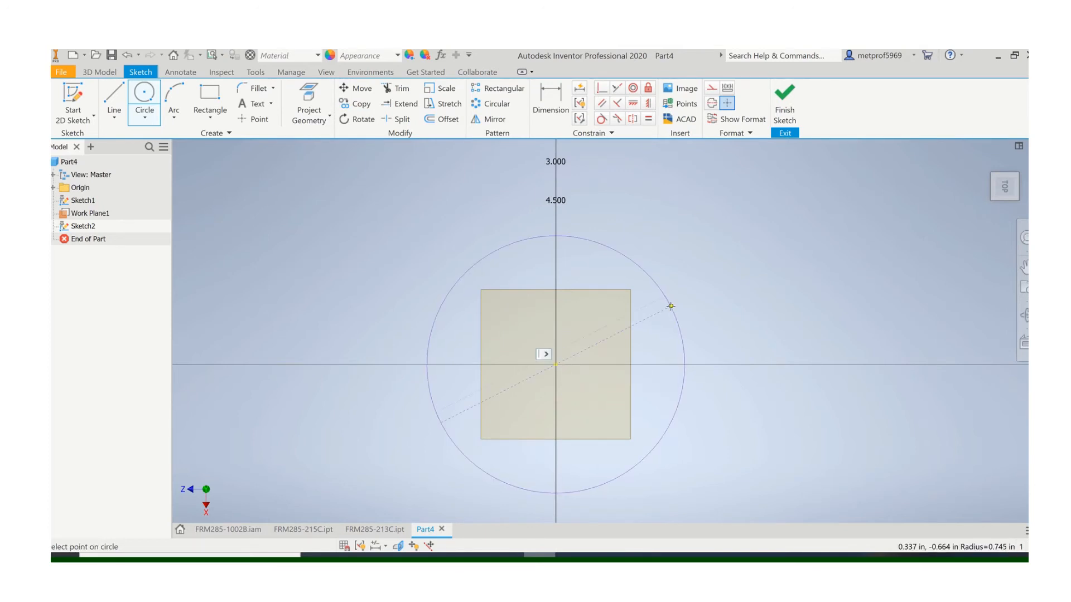
text(.75)
key(Return)
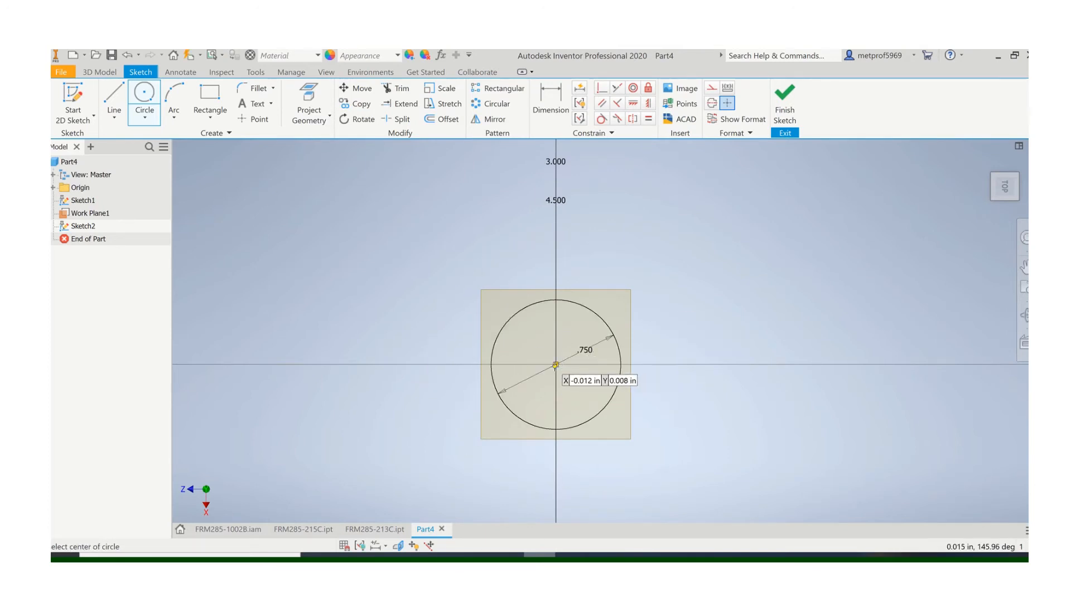
- Draw a concentric 0.62 in diameter circle inside the first one and finish the sketch
click(556, 365)
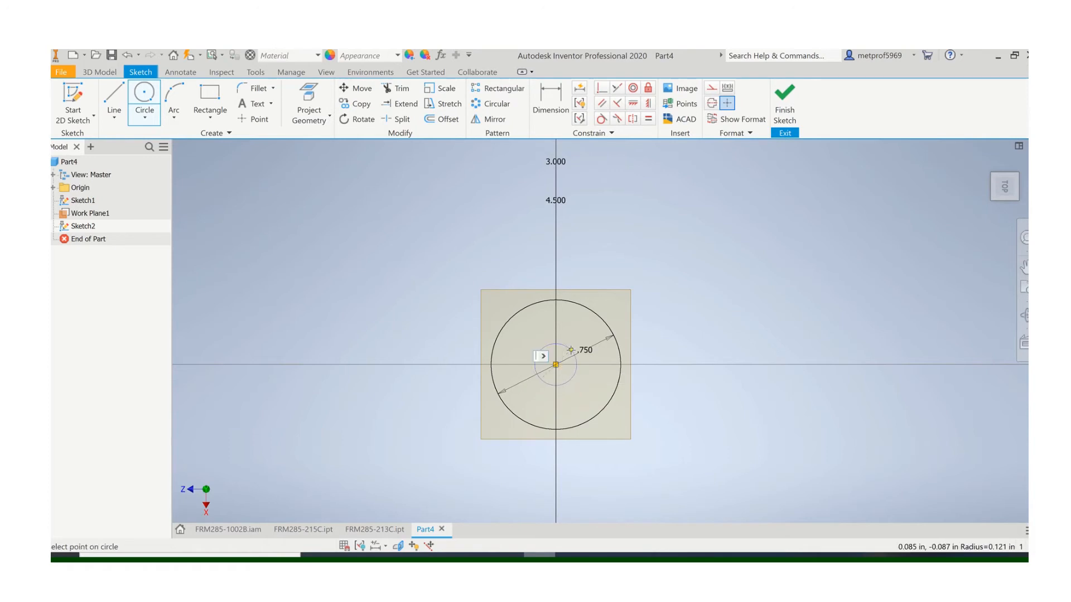
click(609, 363)
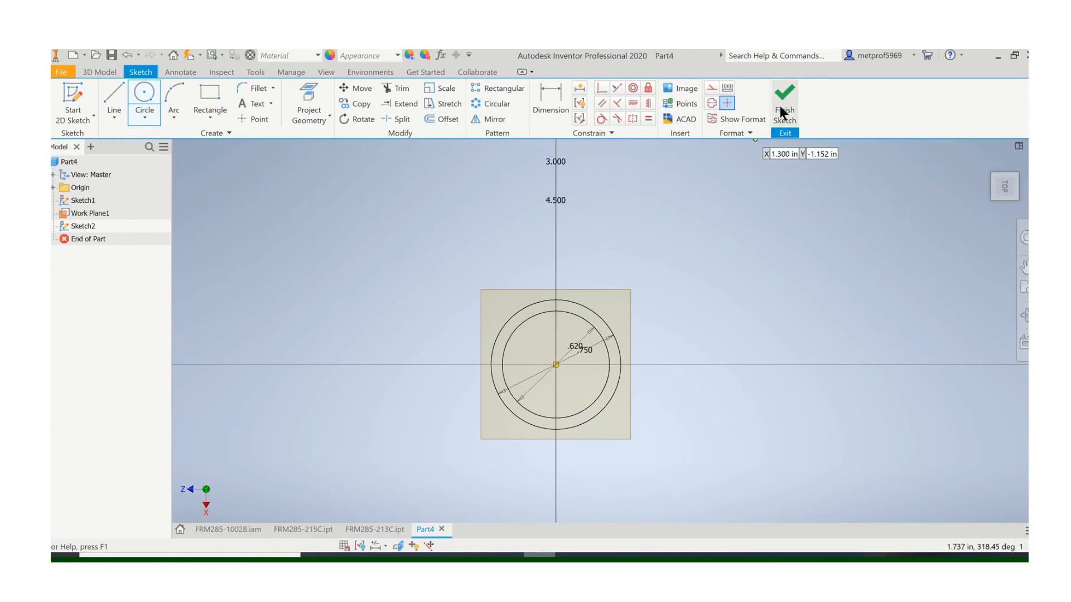
click(783, 115)
- Sweep the ring between the two circles along the filleted path, accepting the path as it is
scroll(540, 303, down, 3)
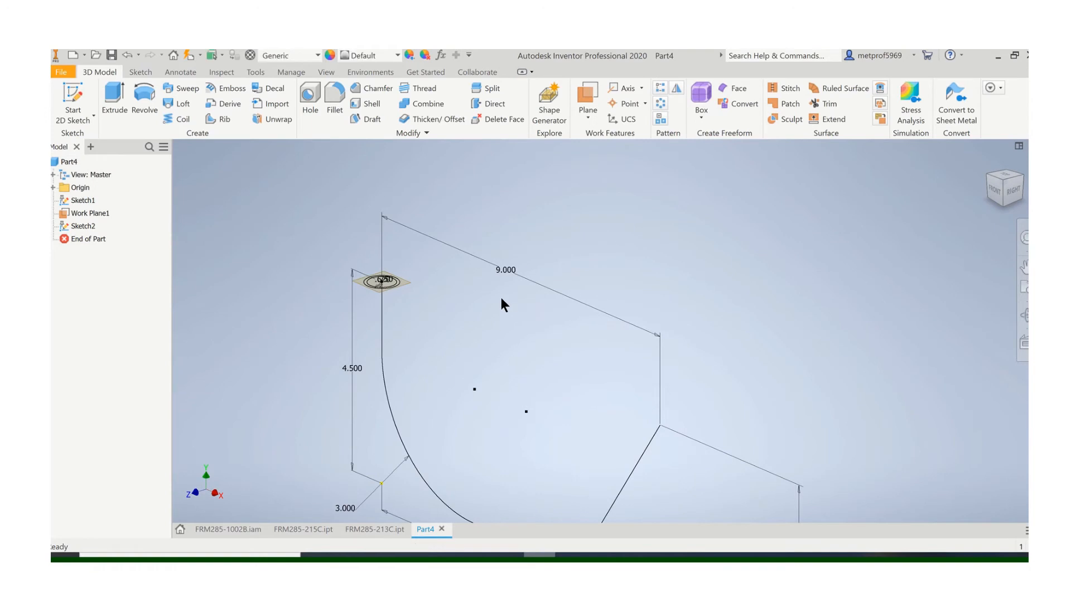
scroll(500, 296, up, 3)
middle_drag(503, 291, 533, 254)
click(184, 90)
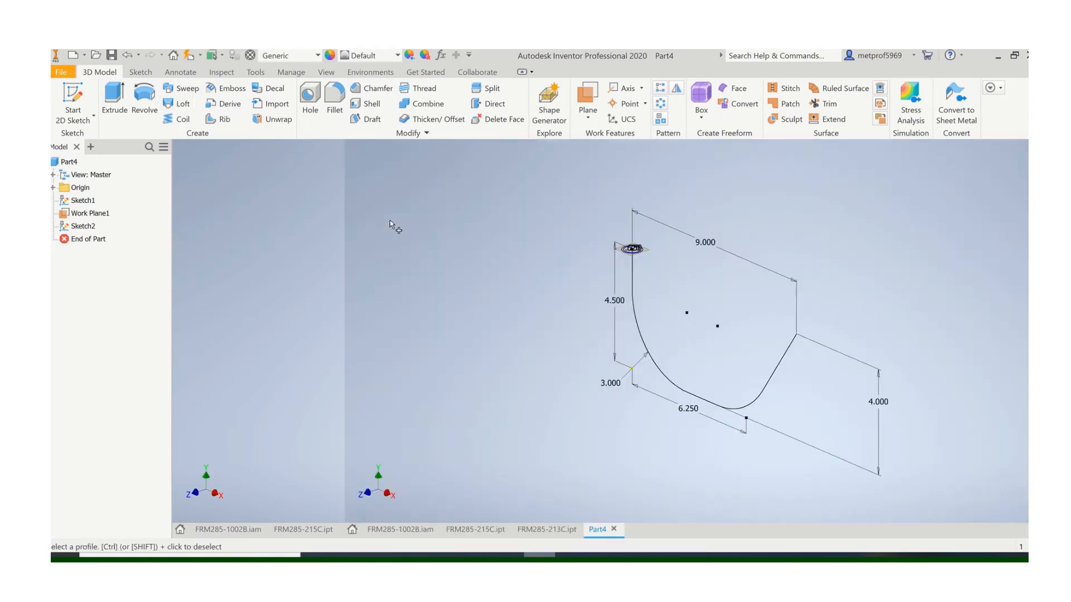
scroll(581, 261, down, 3)
scroll(420, 228, up, 2)
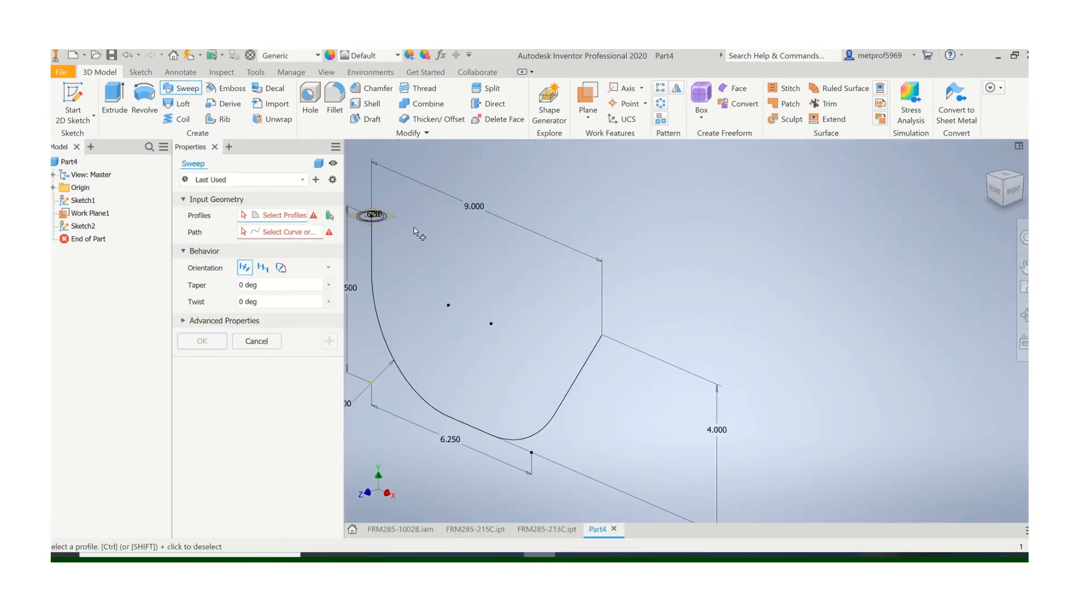
scroll(441, 240, down, 2)
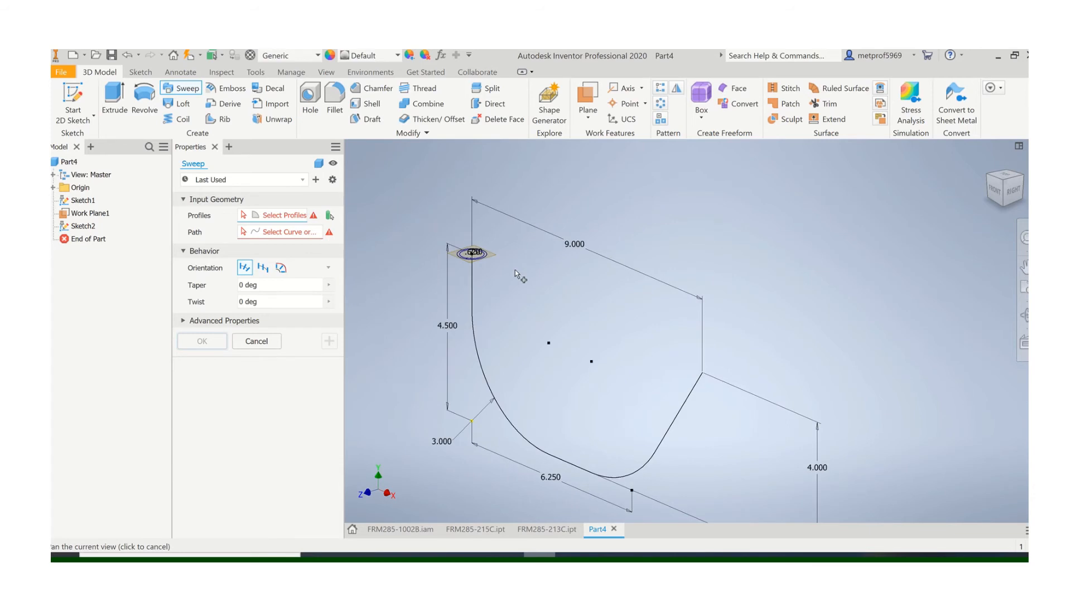
click(466, 245)
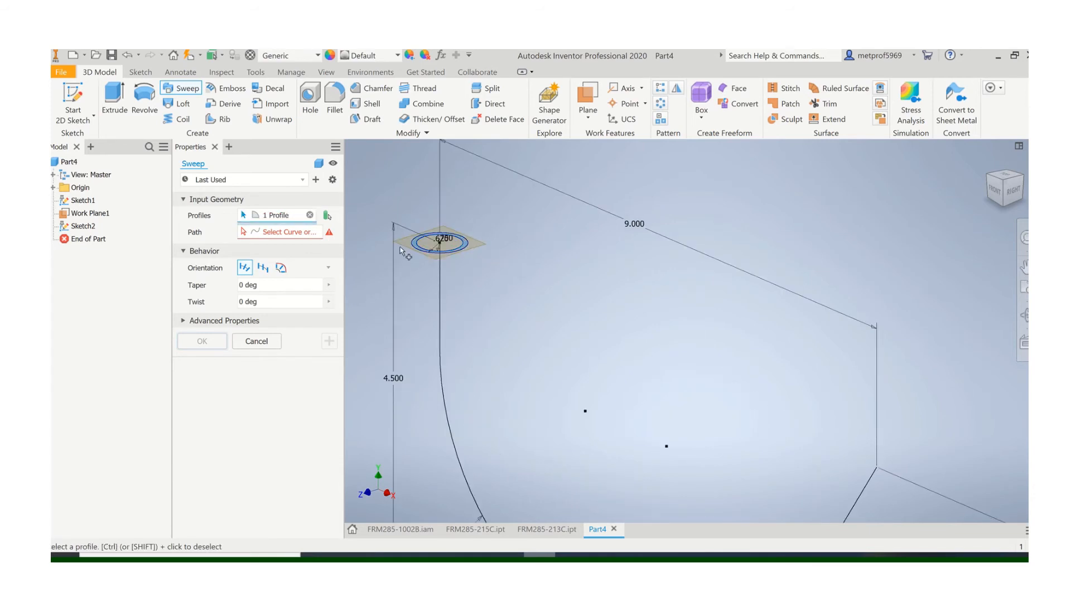
click(438, 304)
click(221, 343)
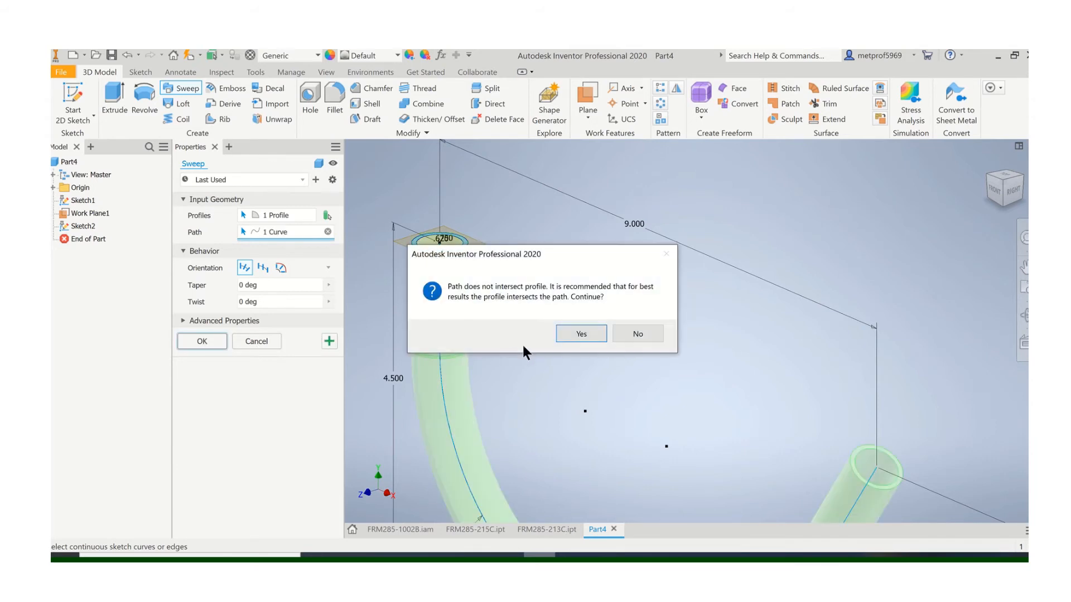
click(581, 334)
- Hide the work plane at the vertical end of the tube
scroll(559, 320, up, 5)
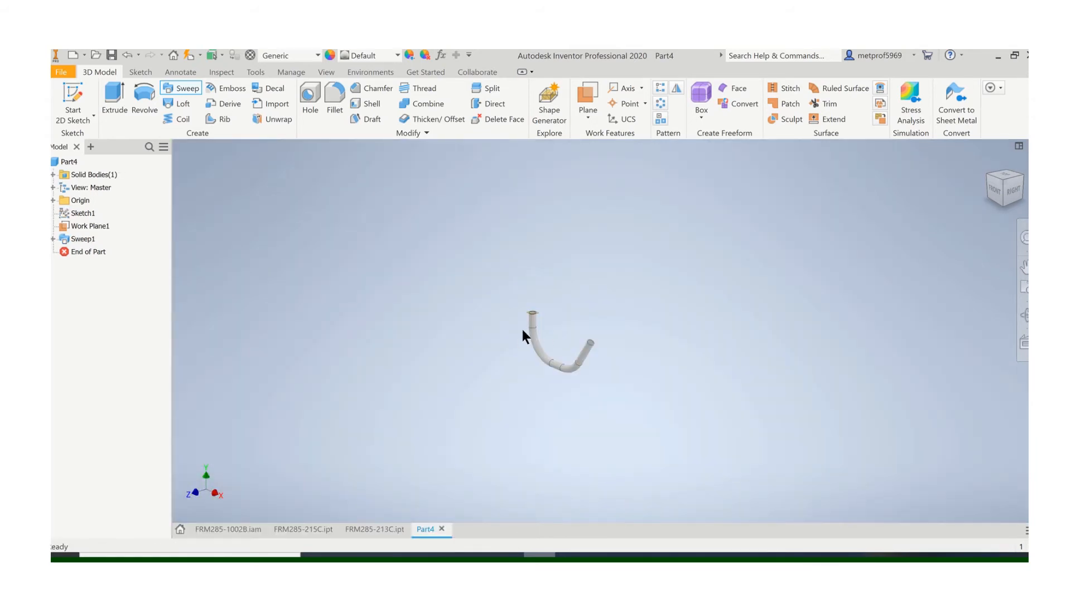
scroll(496, 340, down, 4)
middle_drag(496, 340, 557, 301)
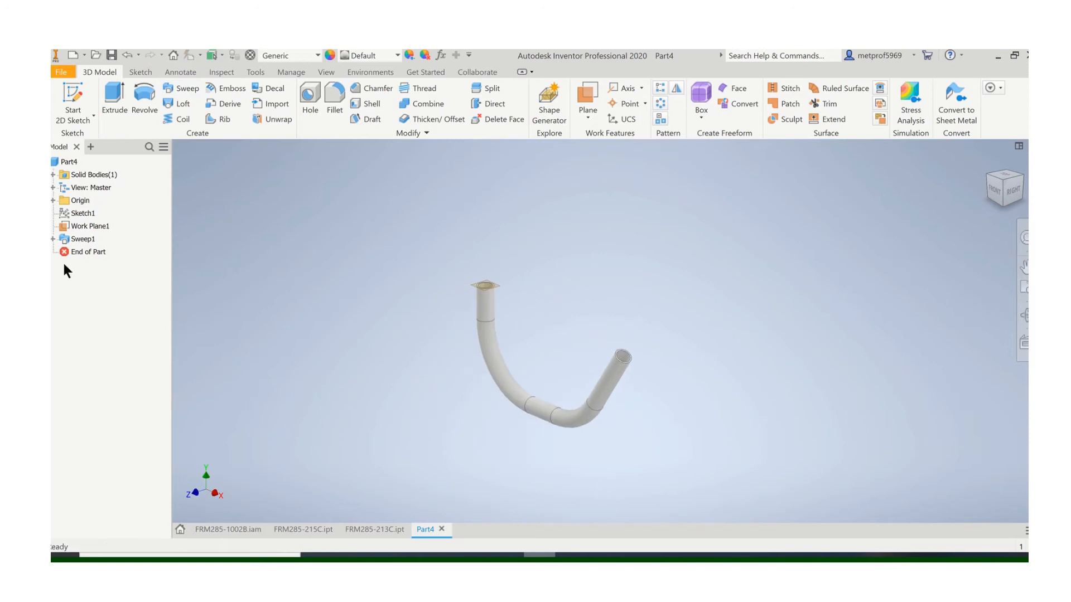
right_click(80, 222)
click(112, 325)
- Expand the part's origin geometry and make the YZ Plane visible
shift+middle_drag(543, 324, 517, 371)
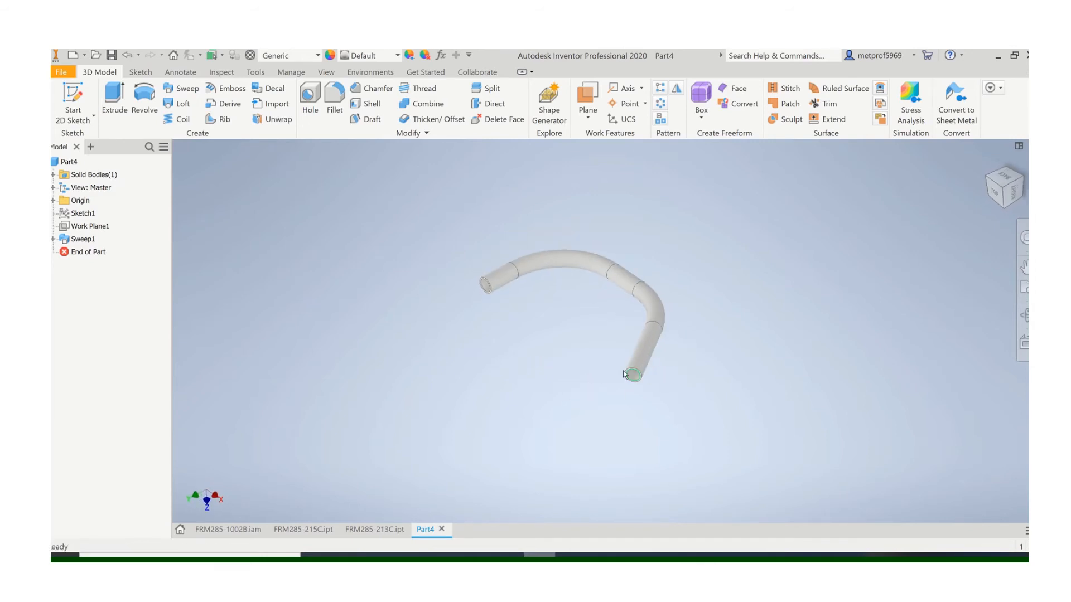
middle_drag(611, 334, 526, 354)
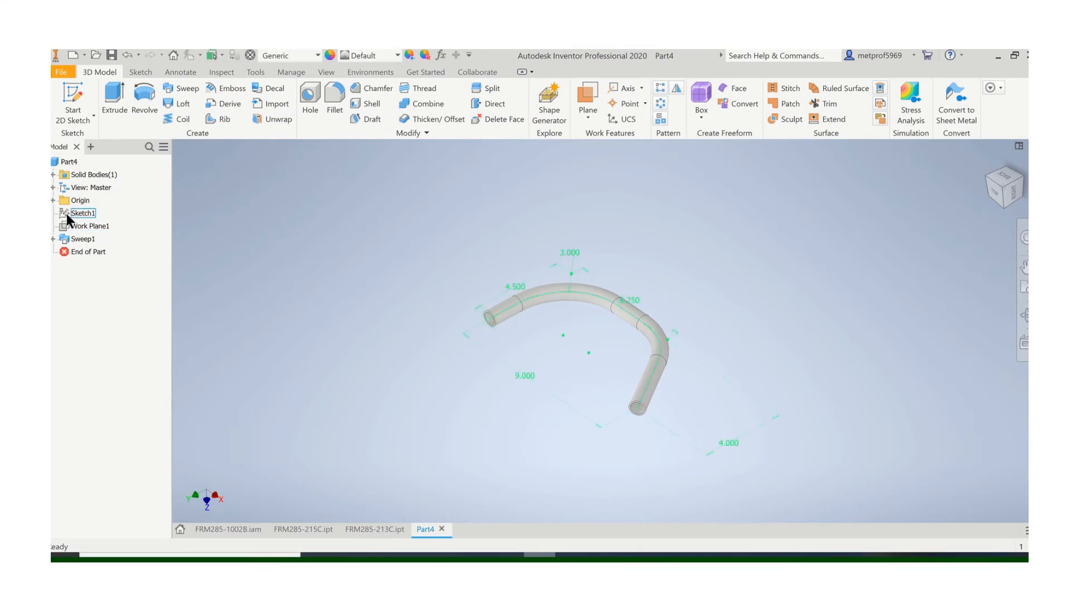
click(53, 200)
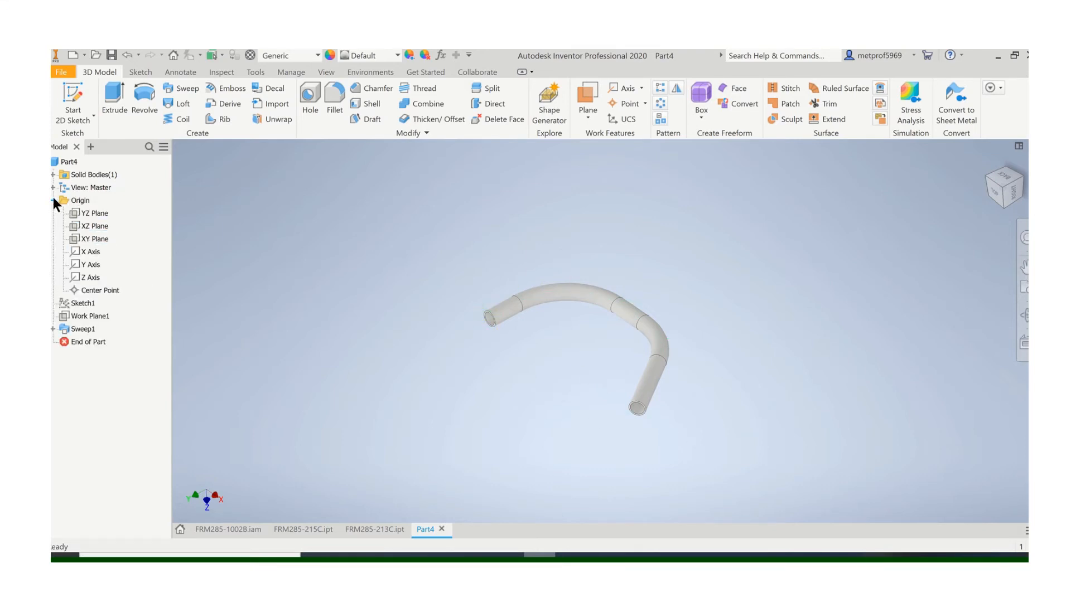
right_click(81, 211)
click(111, 284)
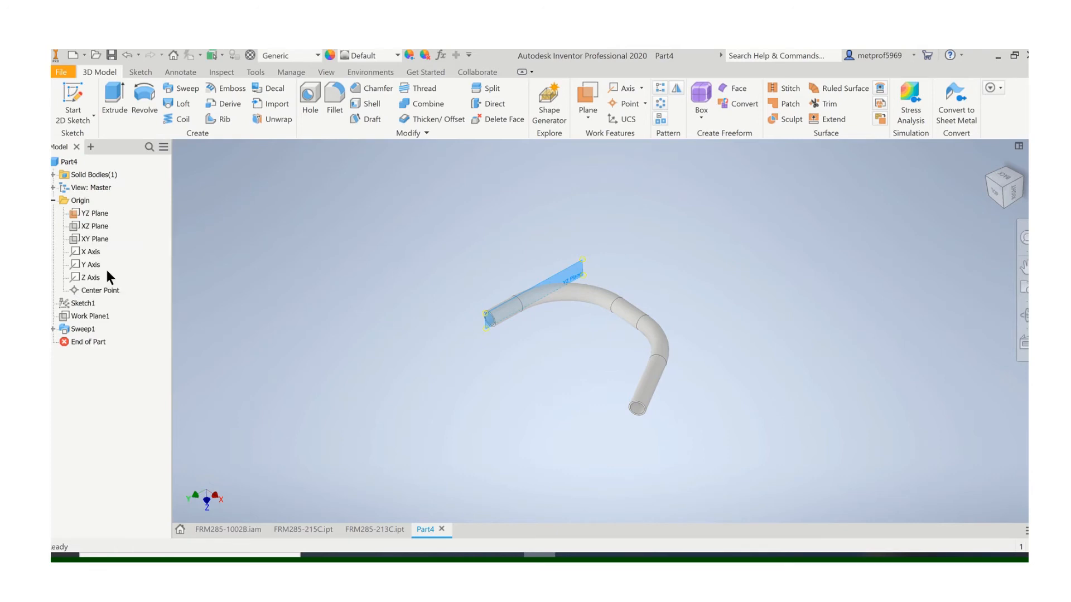
- Make the XZ Plane and XY Plane of the part's origin visible
right_click(95, 233)
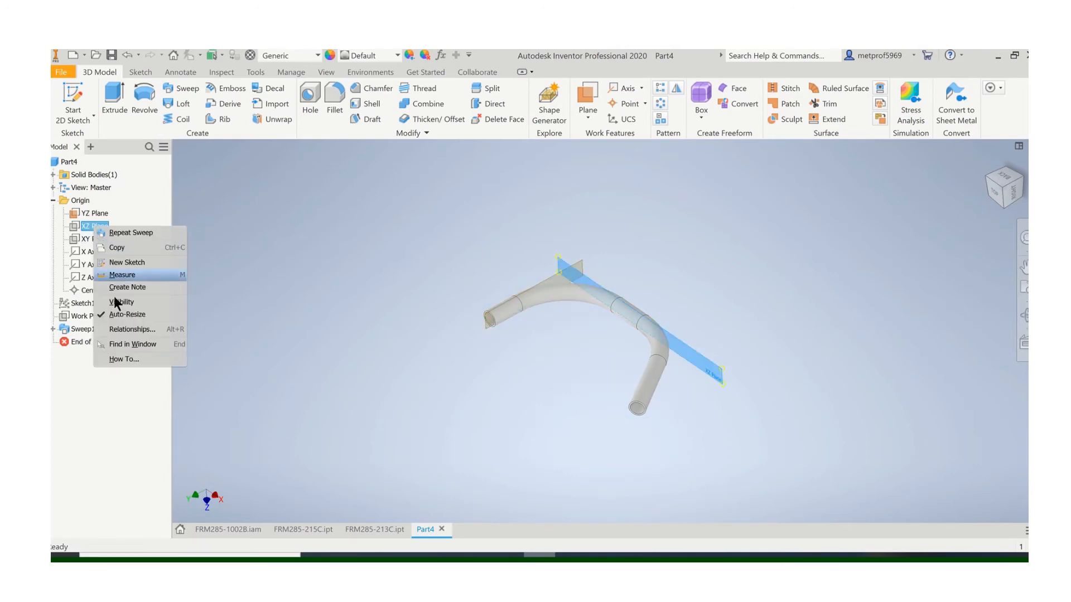
click(110, 301)
right_click(91, 237)
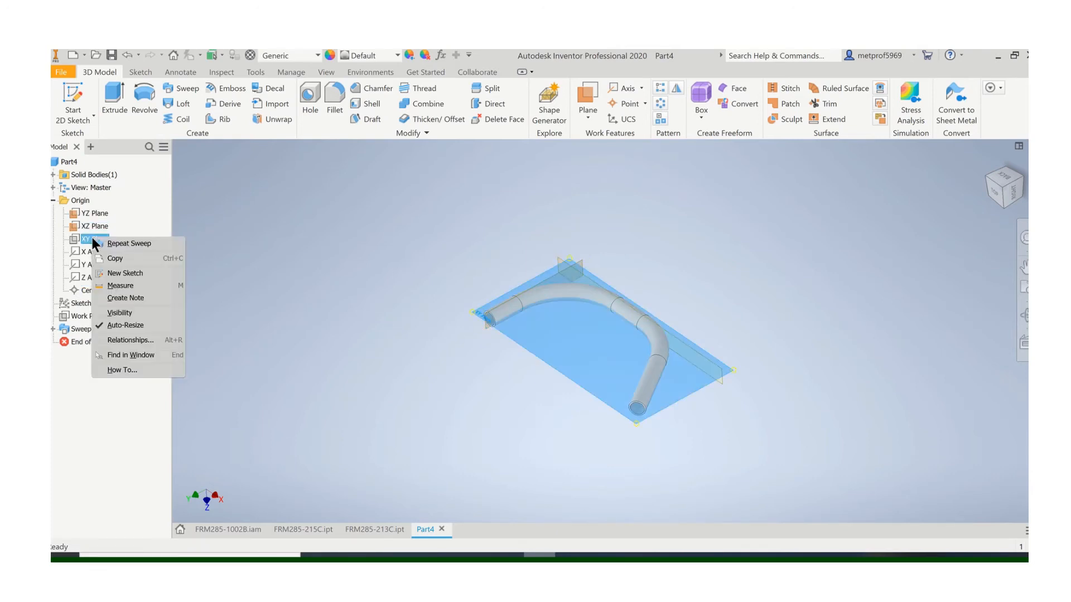
click(120, 313)
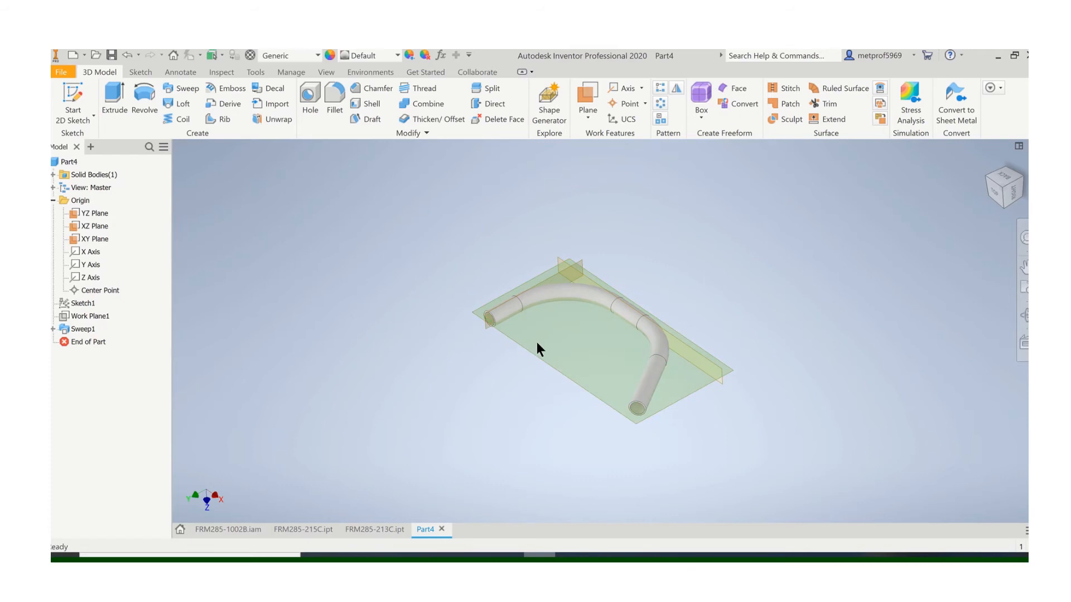
- Create a work plane offset 8 in from the YZ Plane, towards the angled leg of the tube
mouse_move(537, 344)
middle_down()
mouse_move(498, 411)
mouse_move(547, 353)
mouse_move(495, 363)
mouse_move(495, 337)
mouse_move(490, 359)
mouse_move(526, 355)
middle_up()
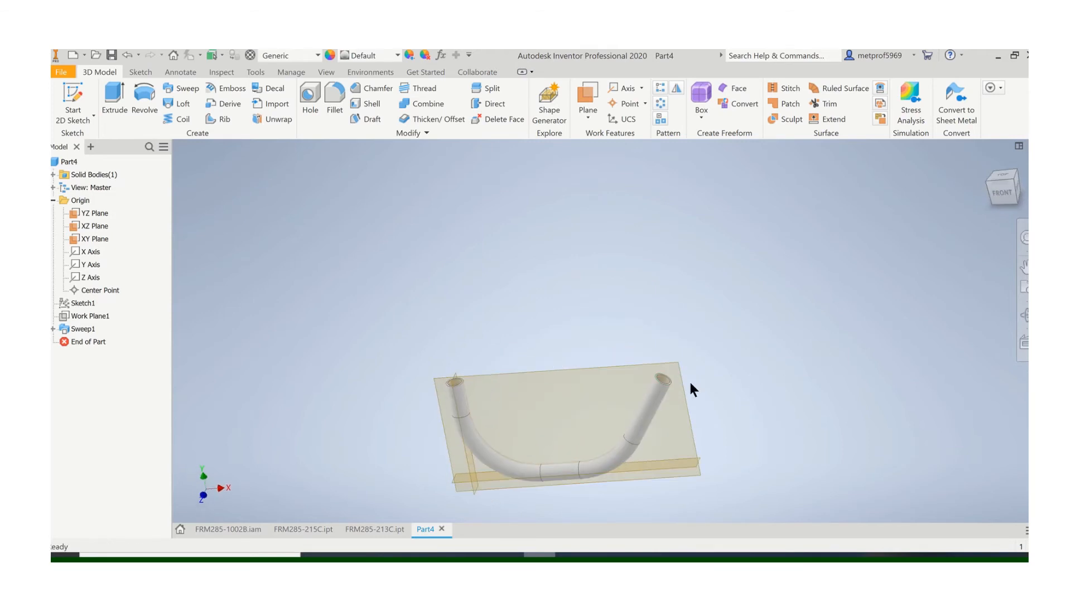
scroll(657, 380, up, 5)
scroll(662, 380, down, 4)
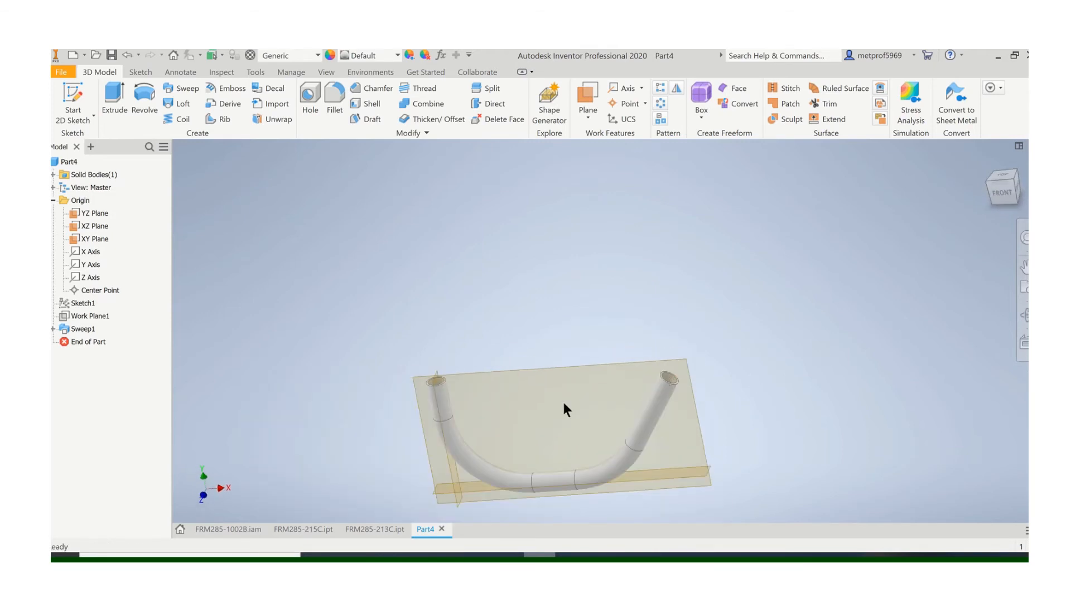
middle_drag(526, 451, 524, 382)
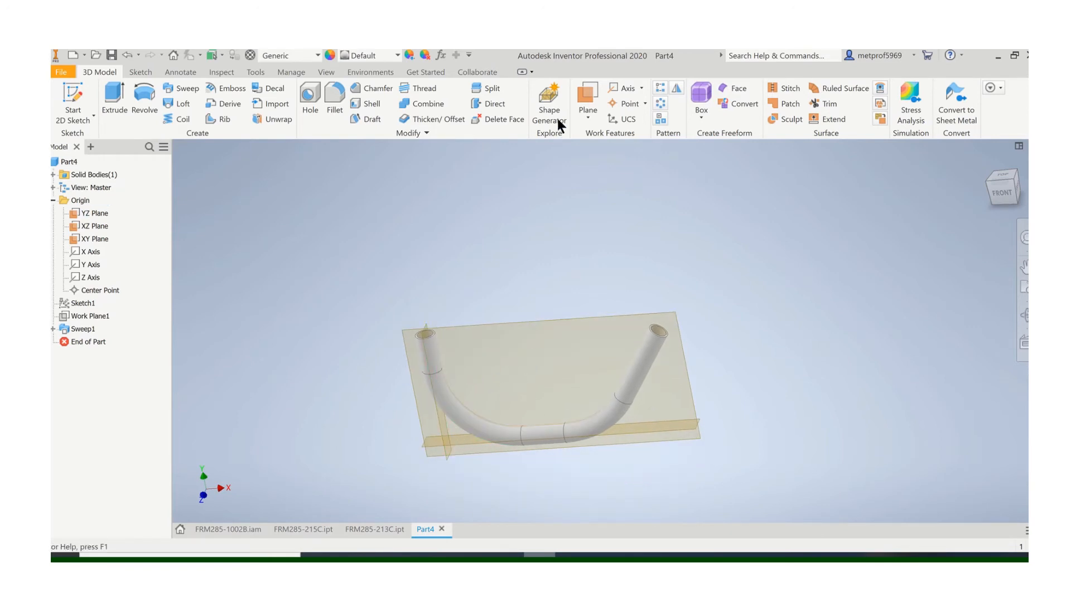
click(587, 116)
click(524, 171)
click(444, 434)
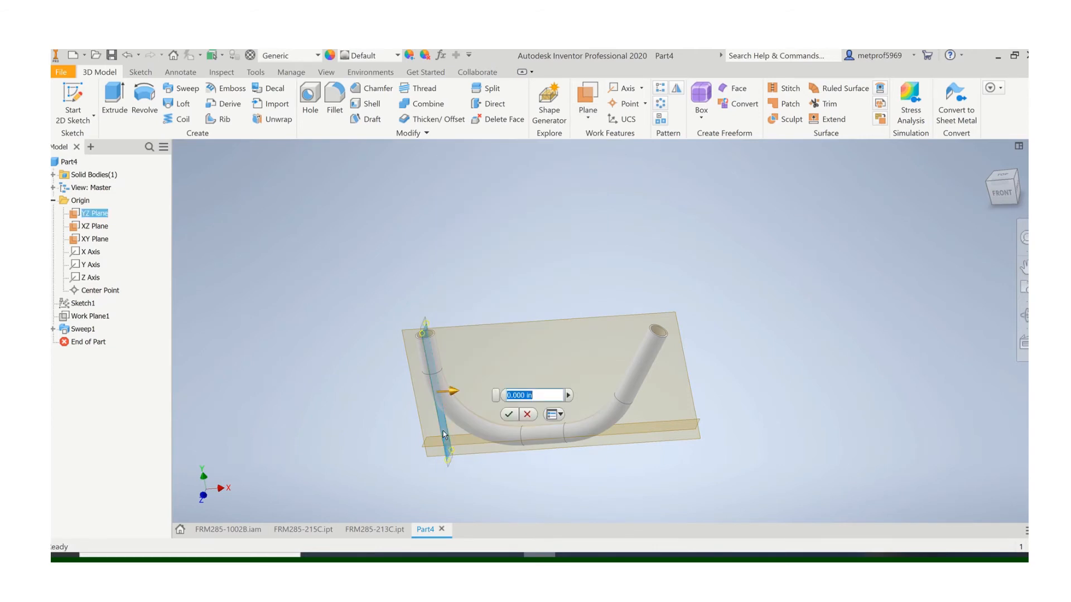
text(8)
key(Return)
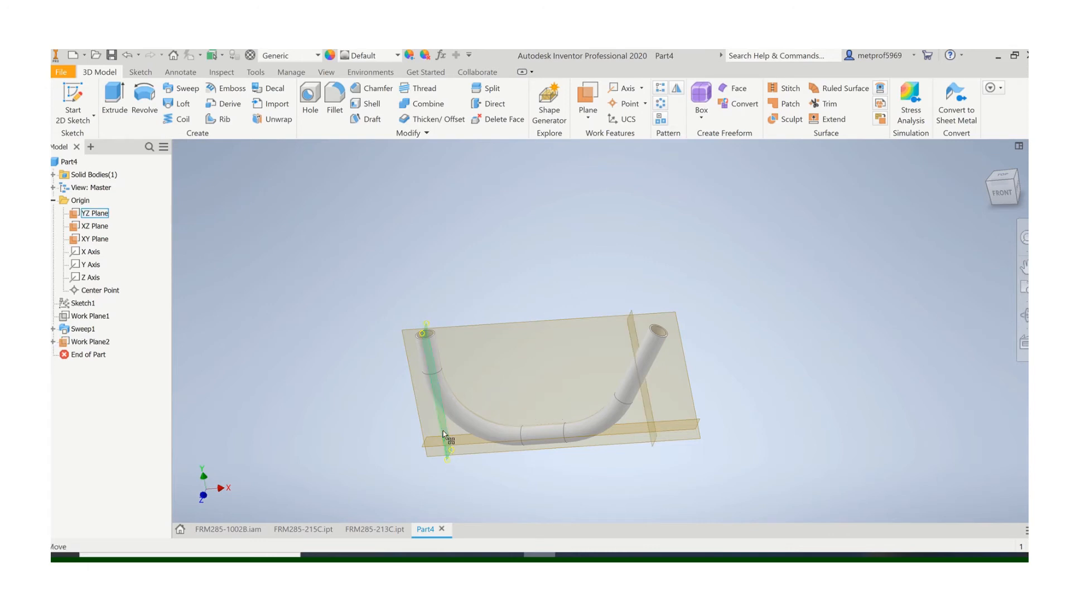
- Set the offset of the work plane parallel to the YZ Plane to 8.5 in
right_click(631, 332)
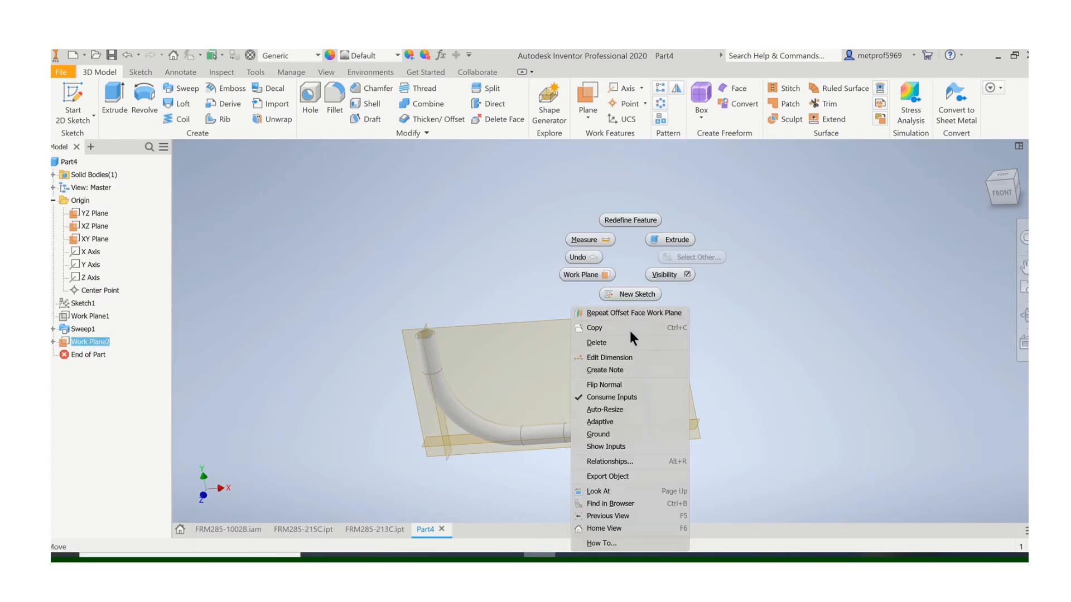
click(617, 360)
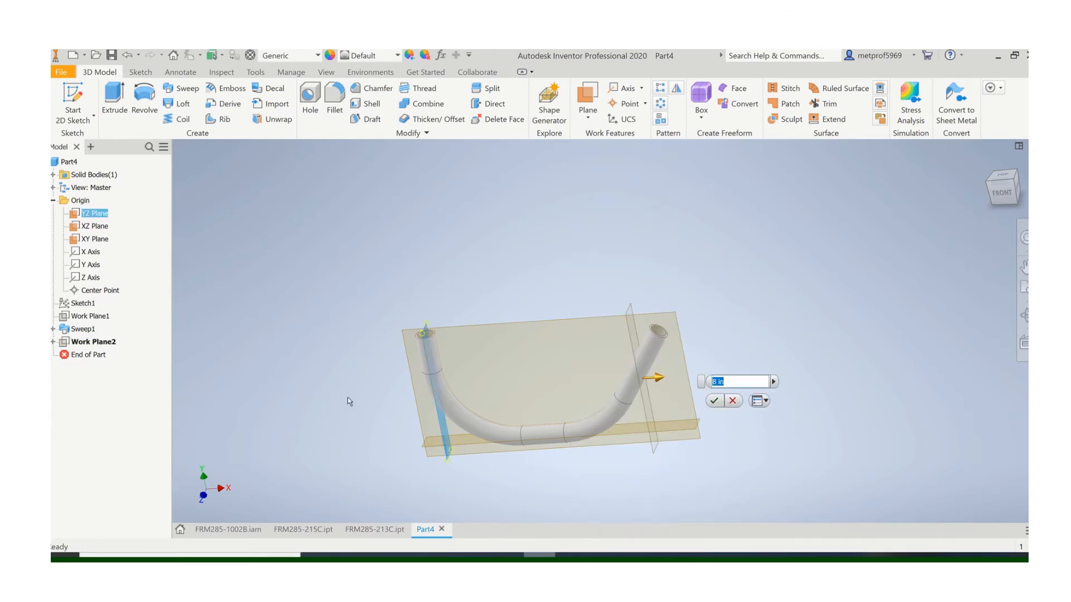
text(8.5)
key(Return)
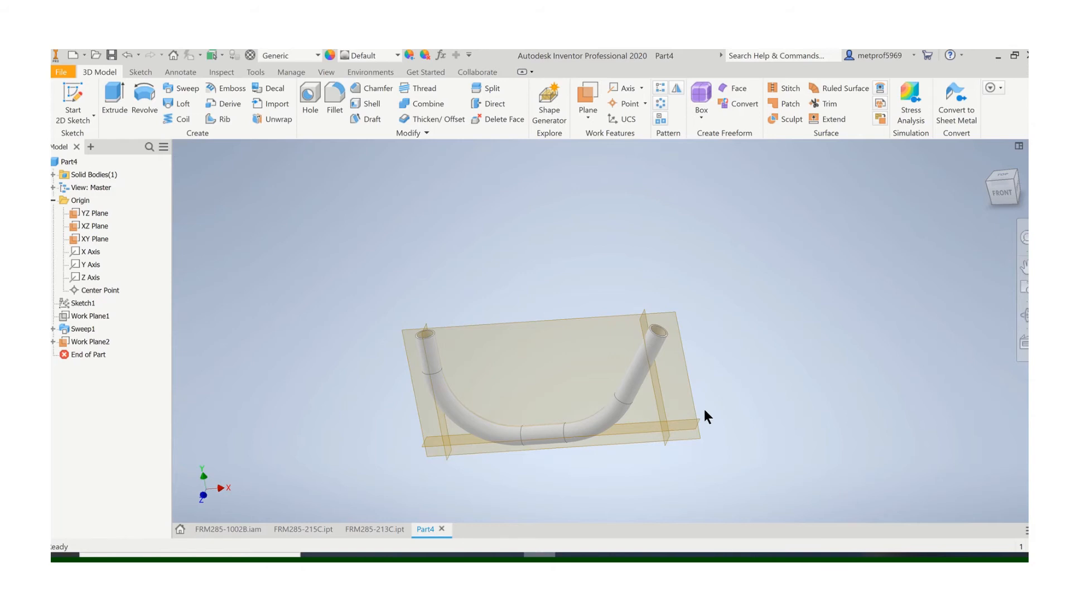
- Create a work plane offset 4 in from the XZ Plane, towards the open ends of the tube
click(597, 119)
click(528, 162)
click(648, 437)
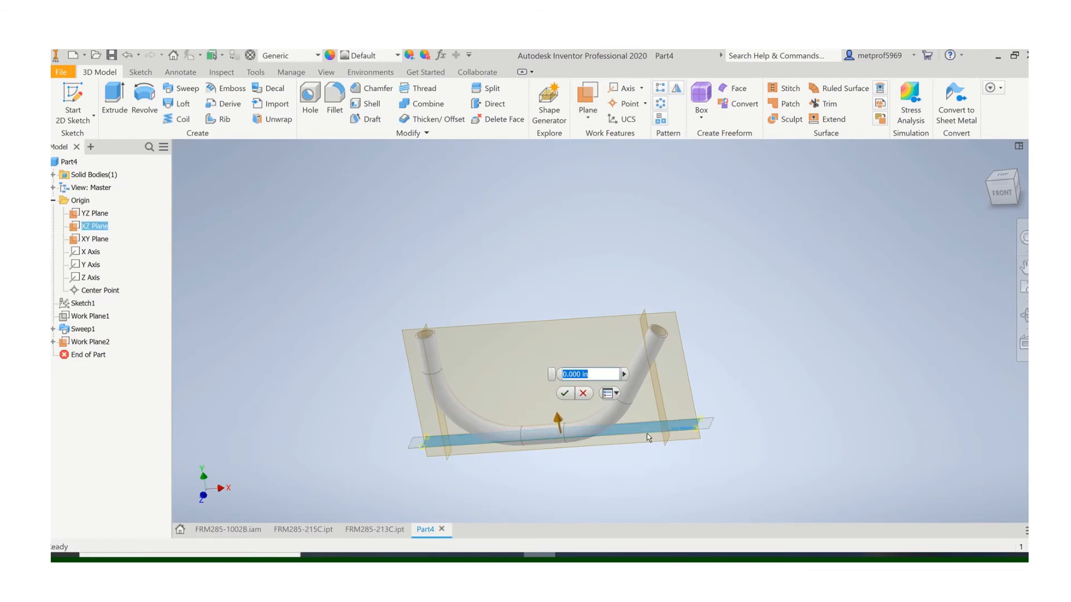
text(4)
key(Return)
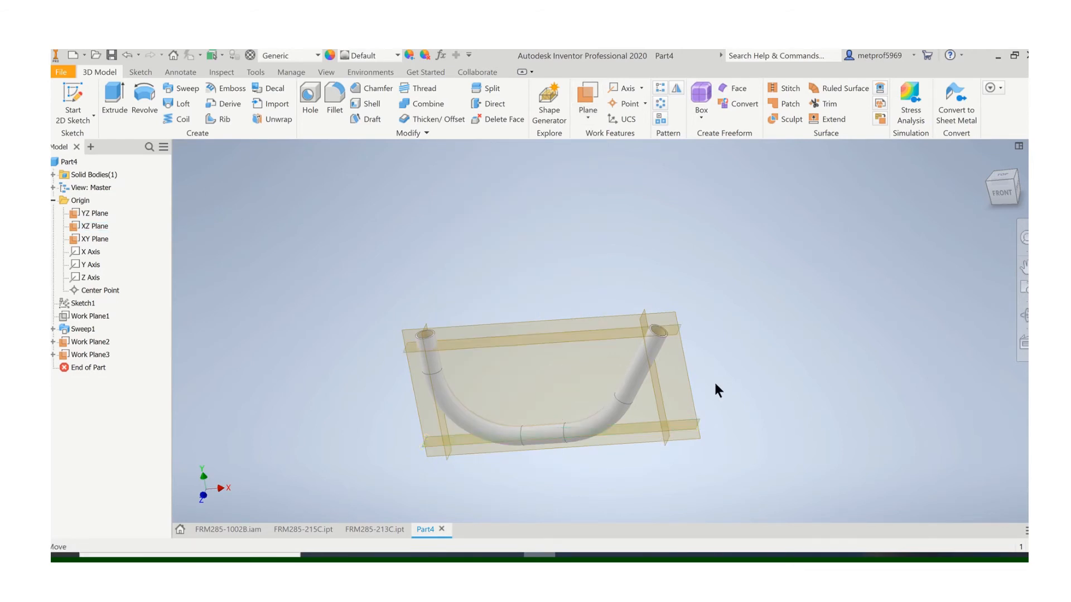
- Hide the XZ Plane and the YZ Plane
scroll(709, 373, up, 3)
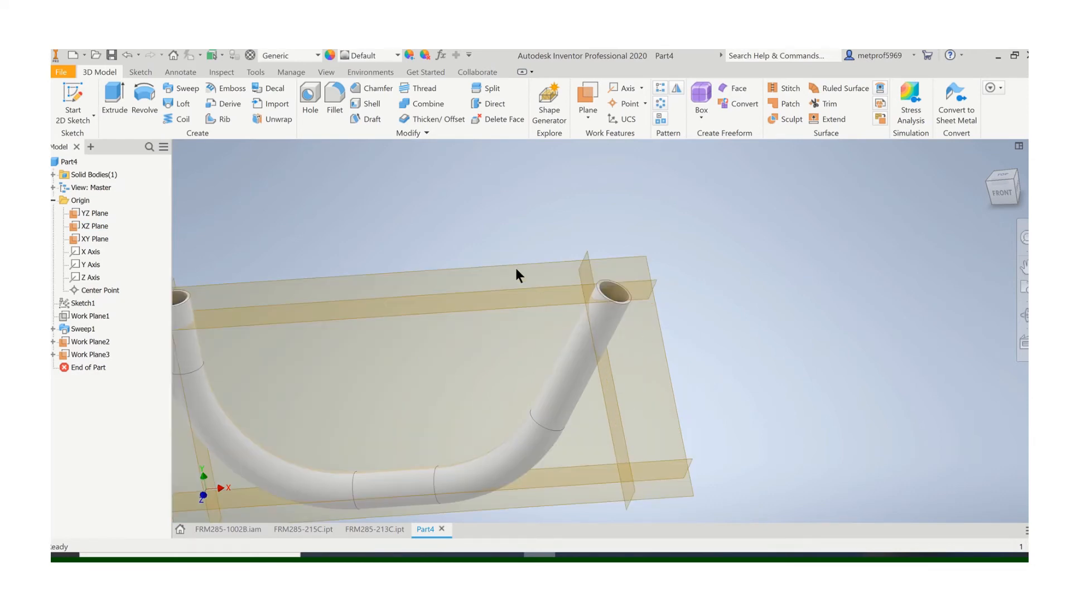
scroll(516, 273, down, 3)
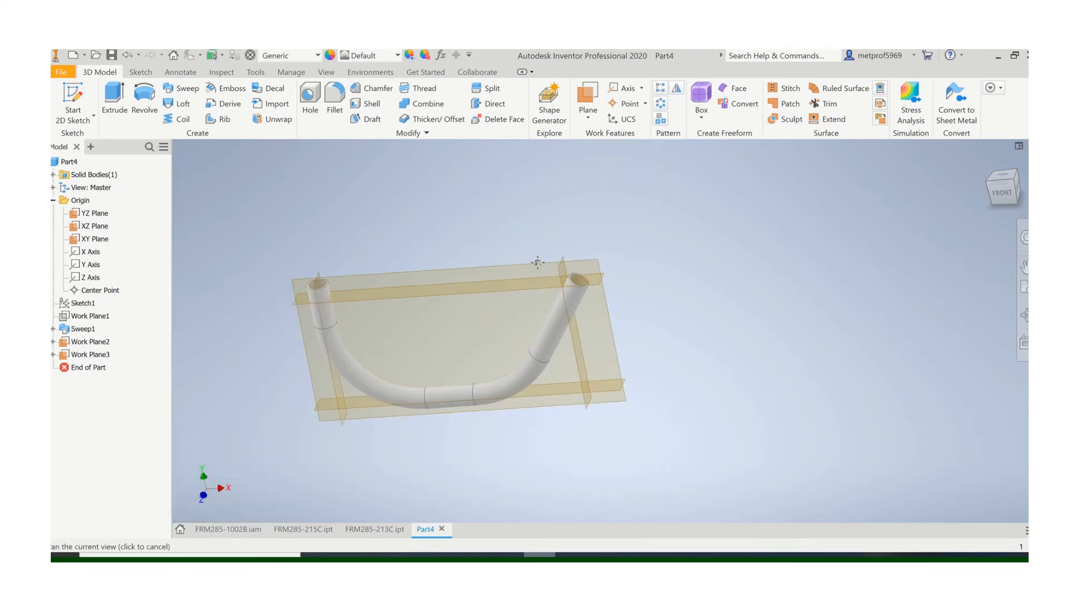
right_click(599, 388)
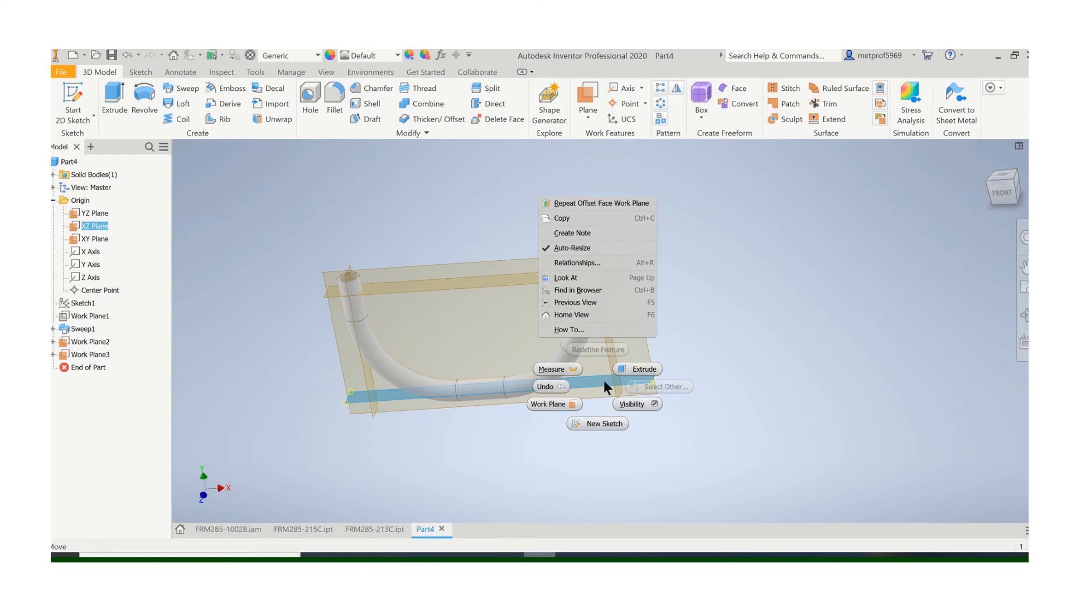
click(643, 410)
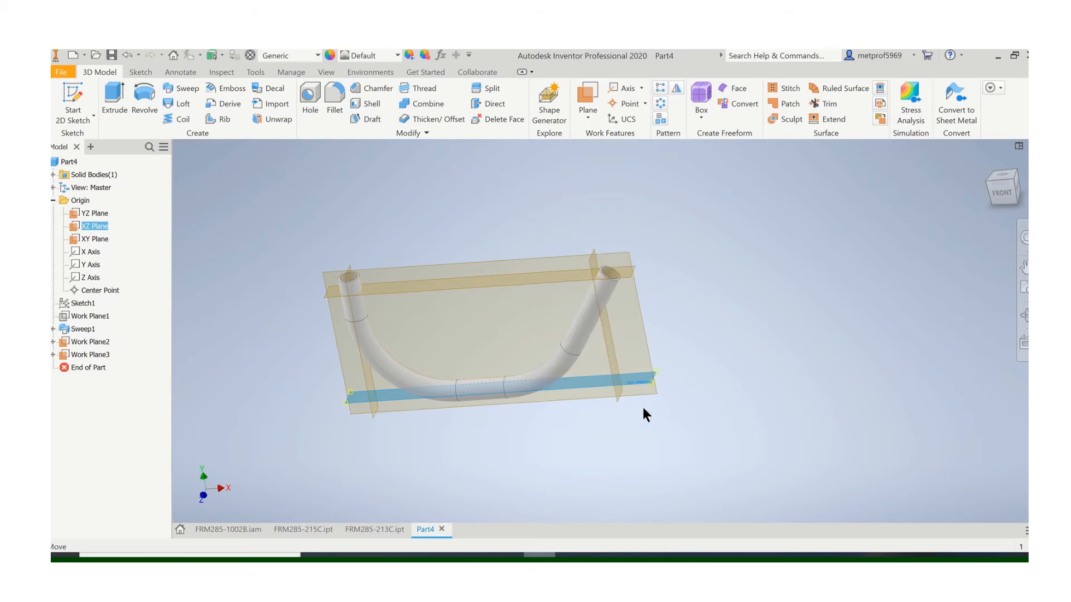
right_click(373, 390)
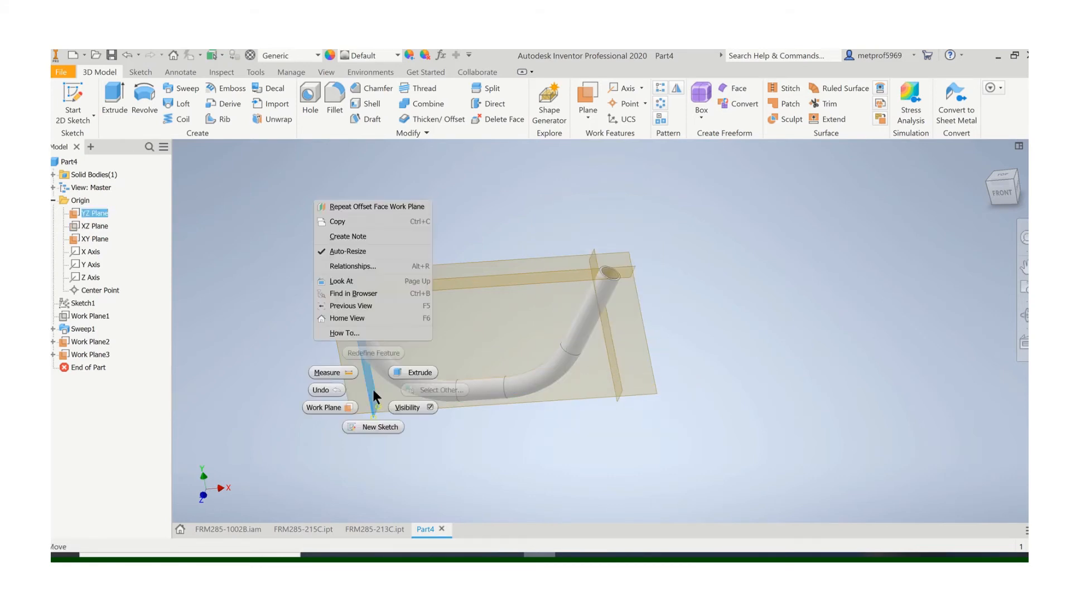
click(408, 407)
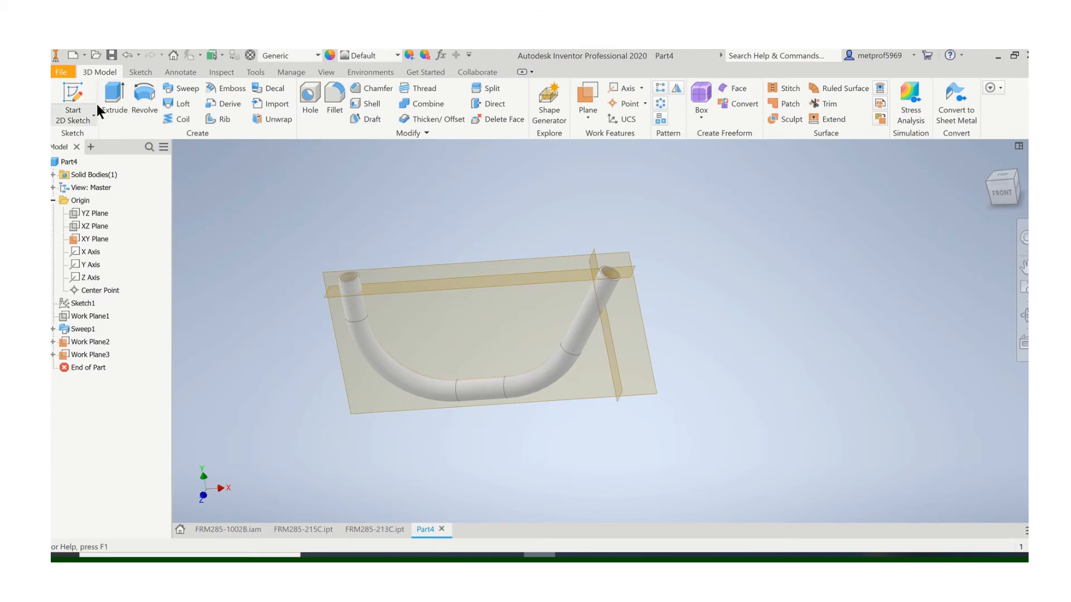
- Start a 2D sketch on the work plane offset from the YZ Plane, at the tube's angled end
click(77, 93)
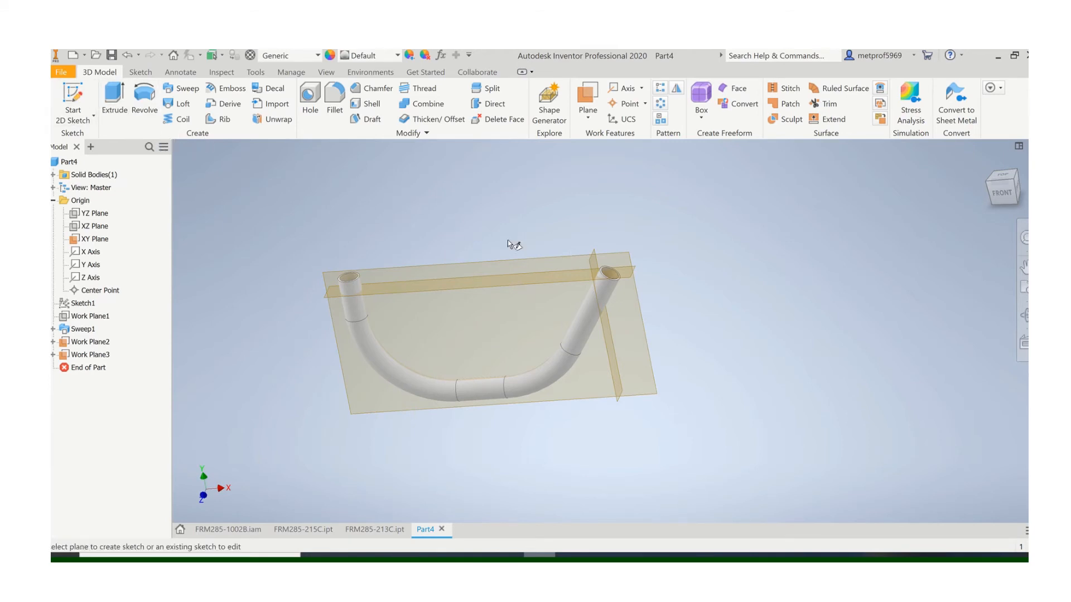
click(593, 265)
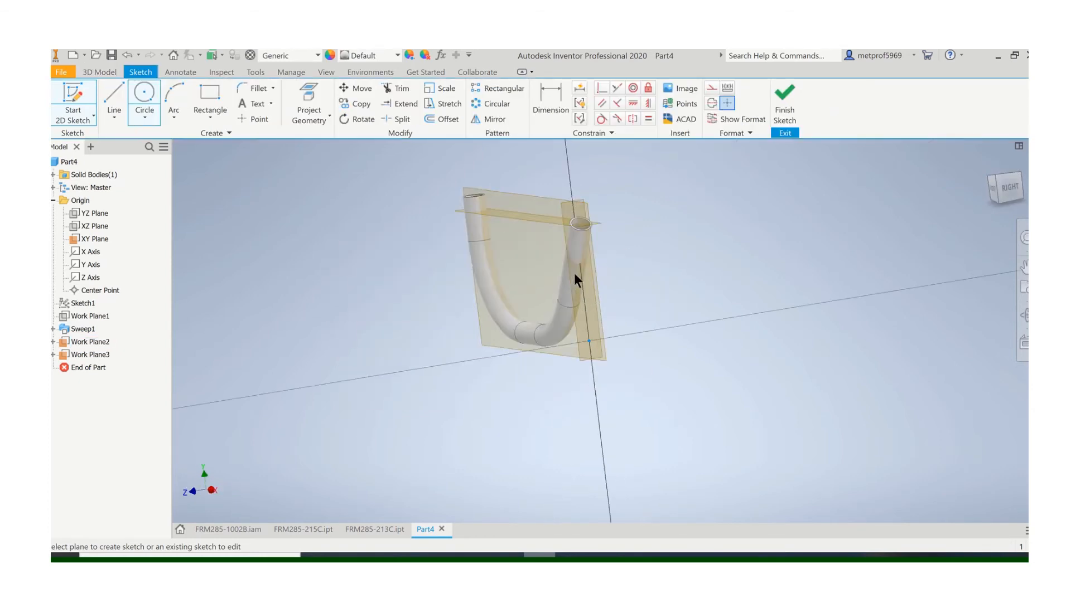
scroll(585, 174, down, 8)
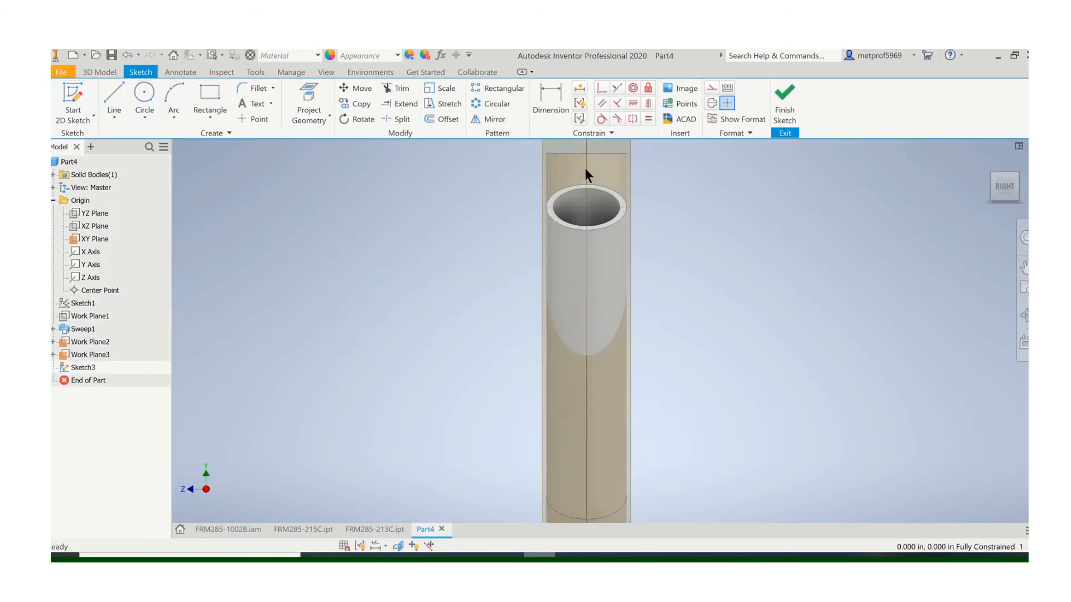
middle_drag(585, 179, 481, 273)
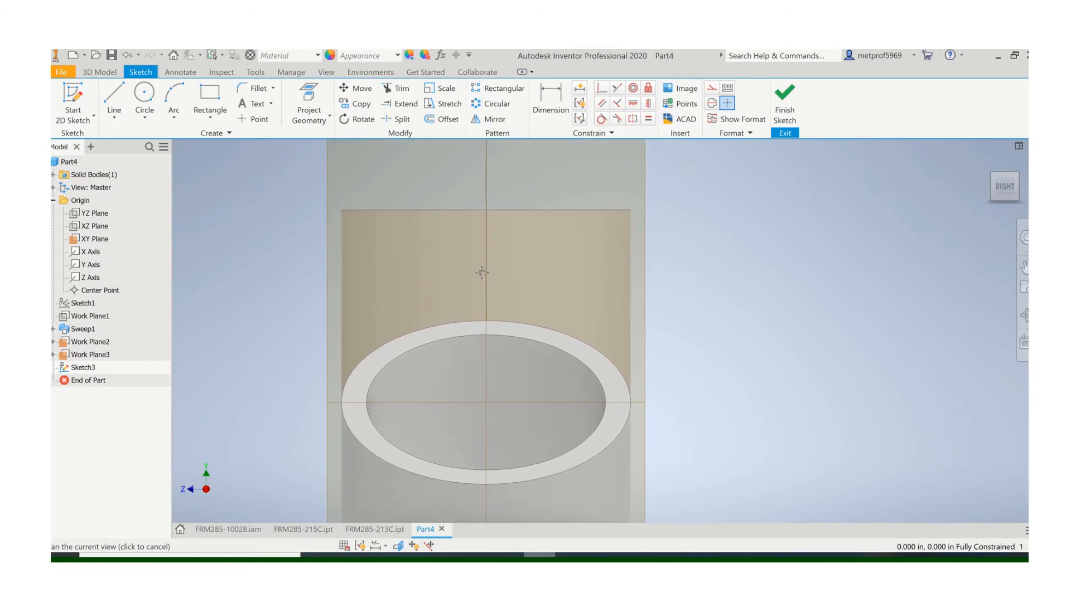
middle_drag(491, 331, 567, 310)
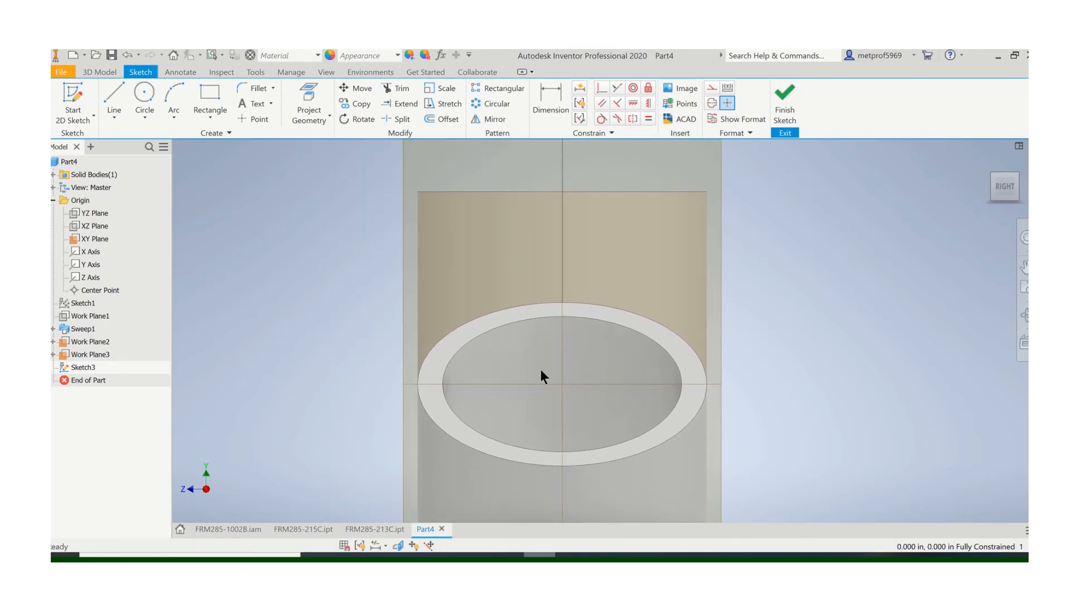
shift+middle_drag(567, 395, 612, 391)
scroll(606, 391, up, 3)
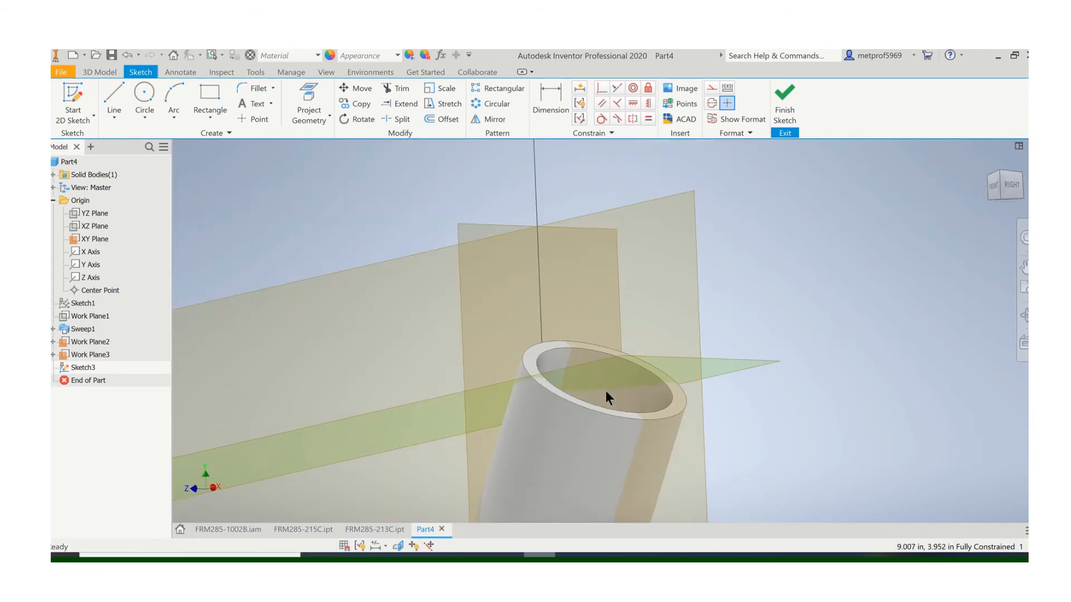
scroll(605, 390, up, 2)
scroll(627, 385, up, 2)
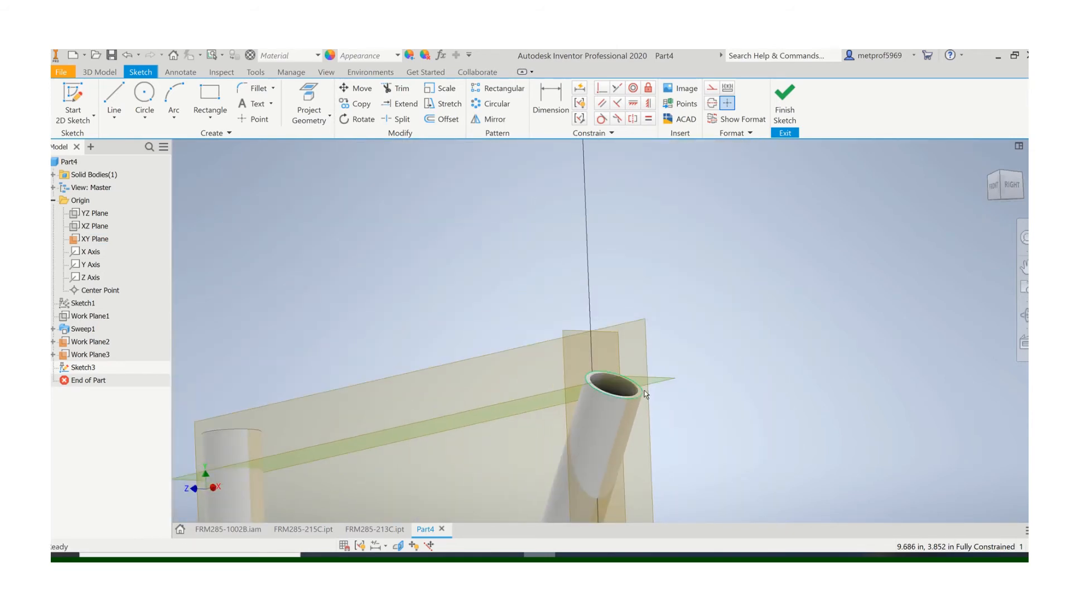
click(1010, 185)
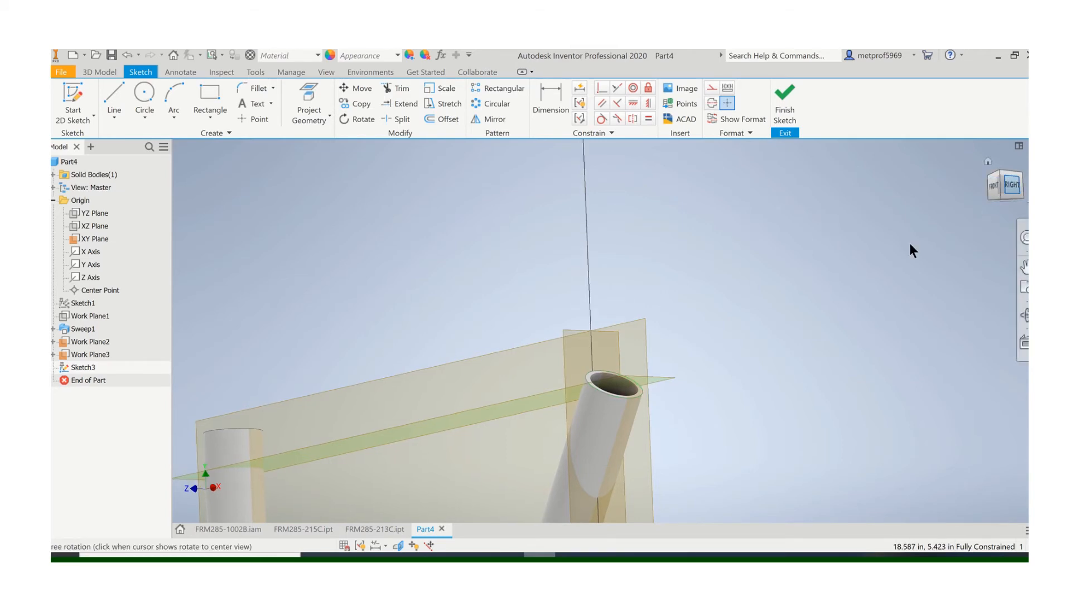
scroll(617, 251, down, 5)
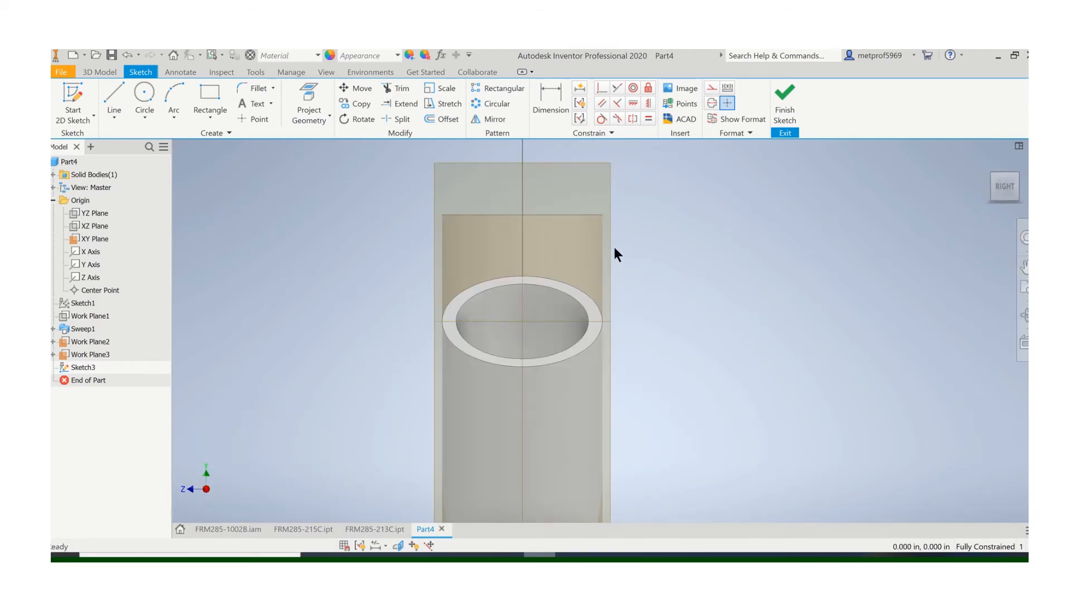
- Draw a 0.75 in diameter circle centred where the 4 in offset plane crosses the XY Plane, and finish the sketch
click(142, 95)
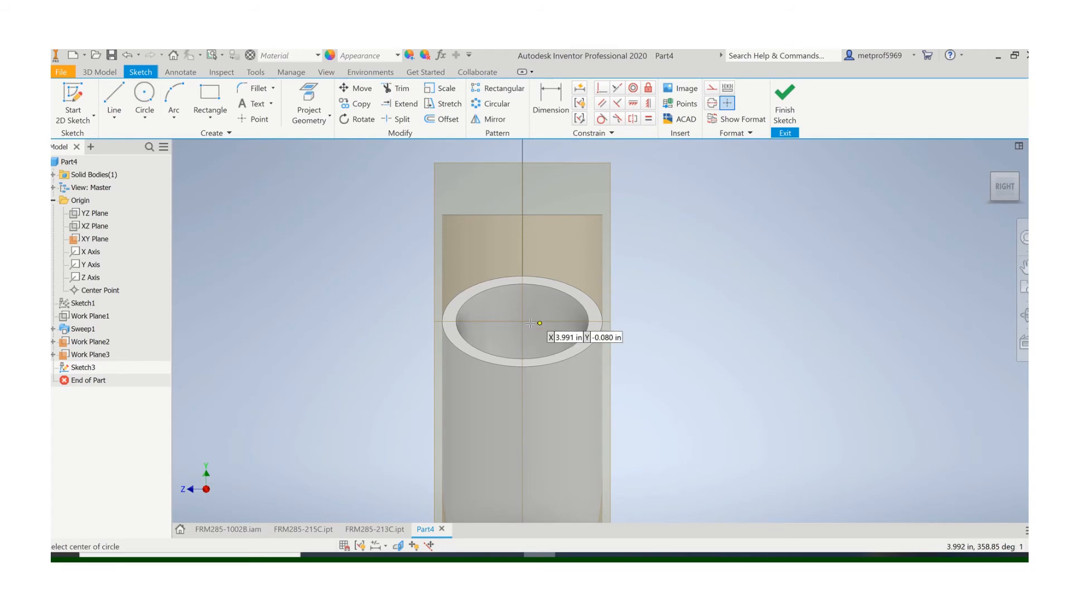
scroll(522, 323, down, 3)
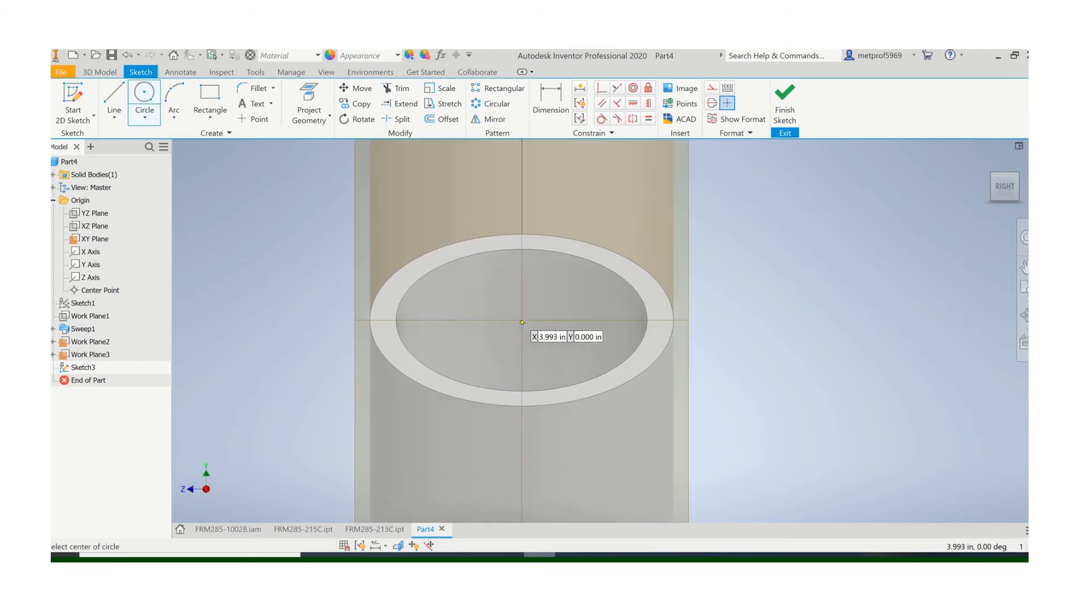
scroll(522, 319, down, 5)
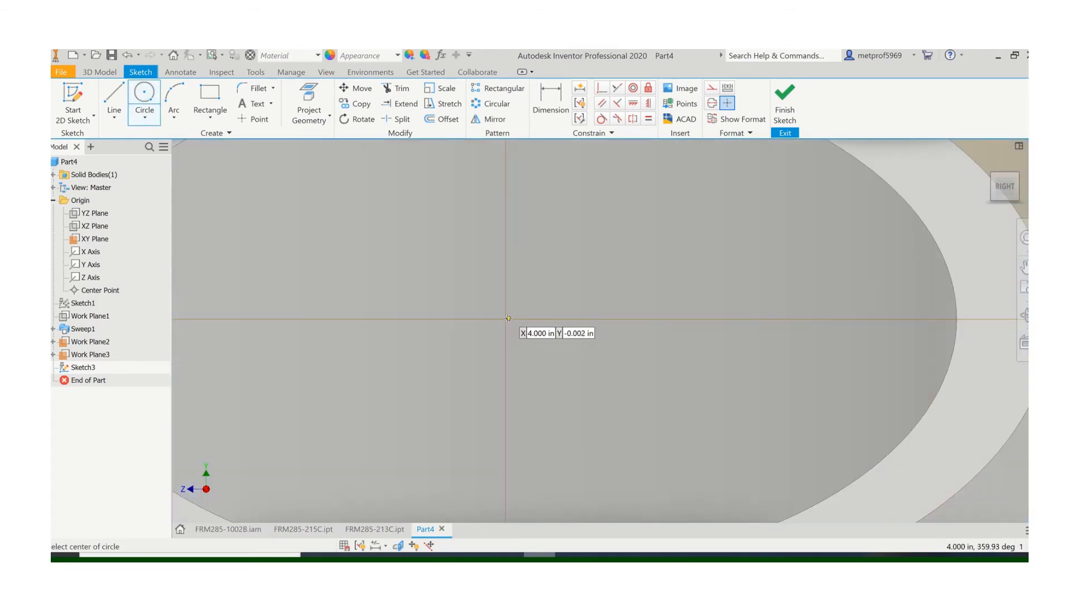
click(504, 318)
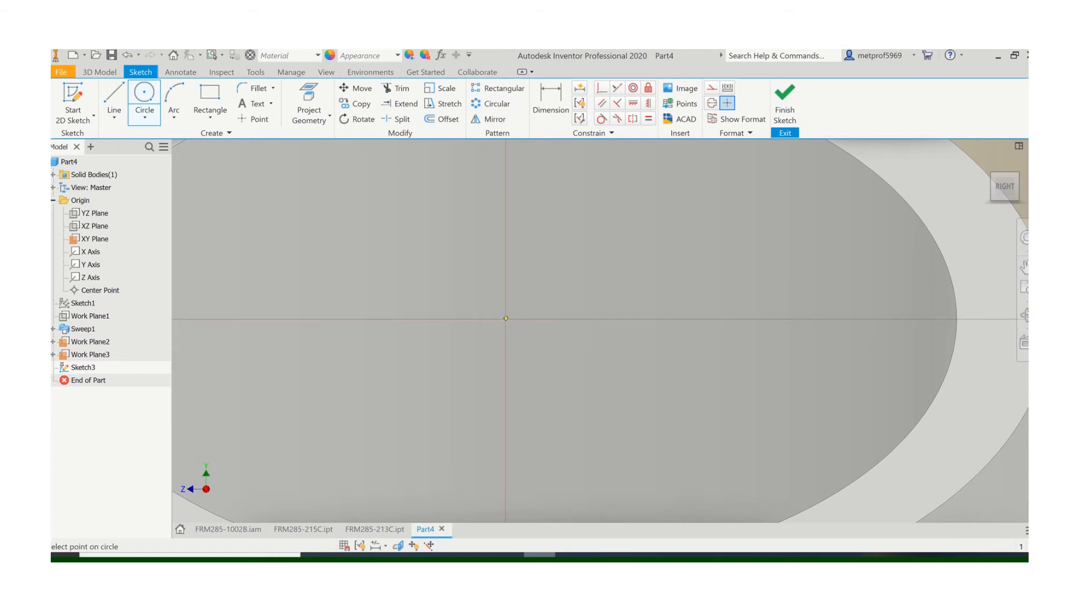
click(614, 323)
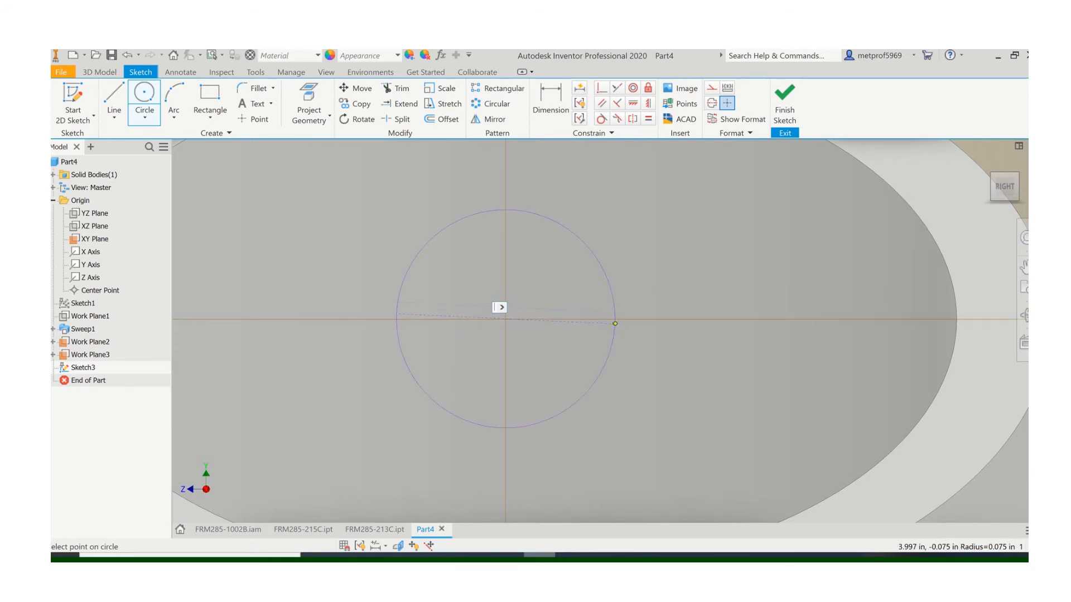
text(.75)
key(Return)
scroll(605, 336, up, 5)
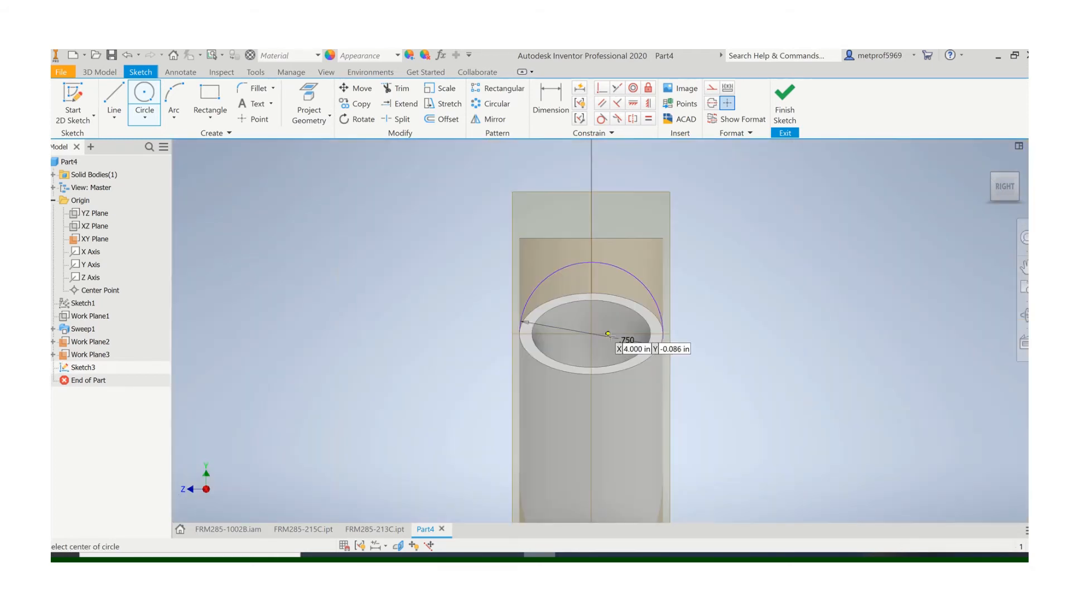
click(785, 100)
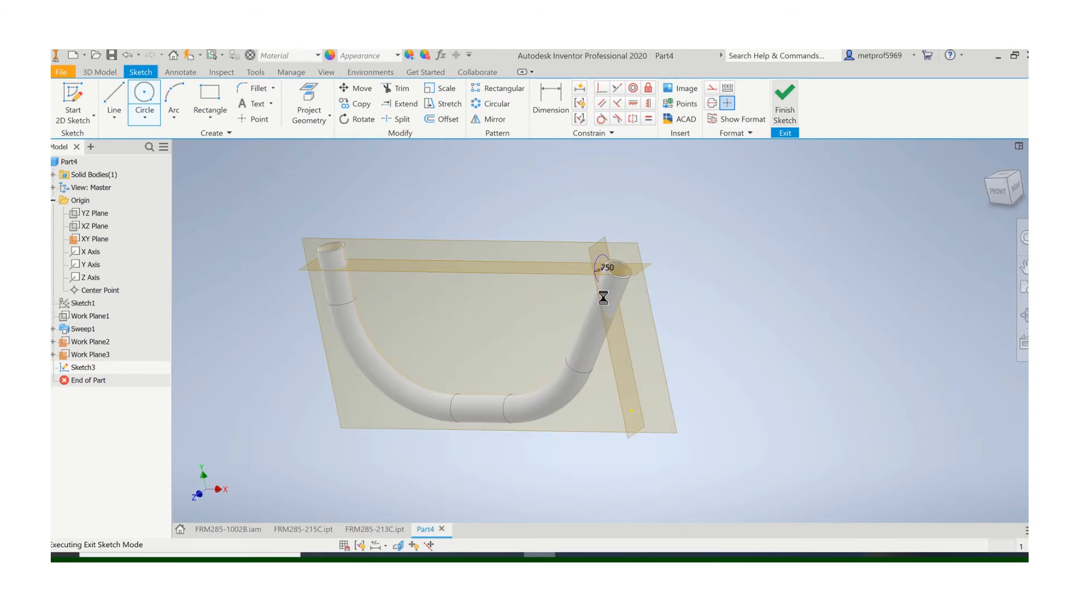
- Extrude the 0.75 in circle as a symmetric cut, 2 in total distance, through the tube's angled end
scroll(605, 306, down, 3)
key(Escape)
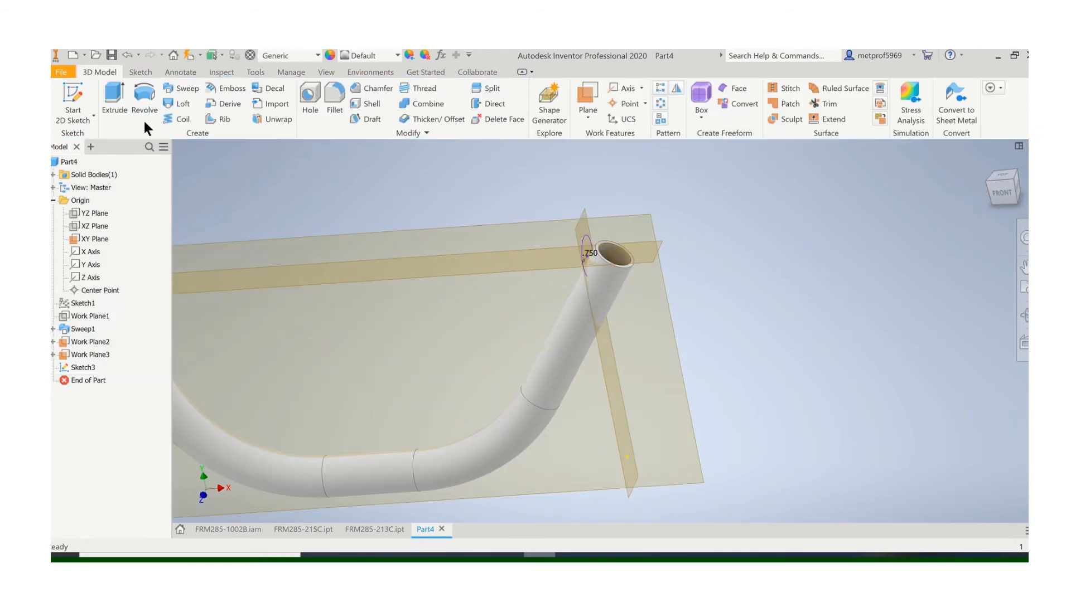
click(126, 96)
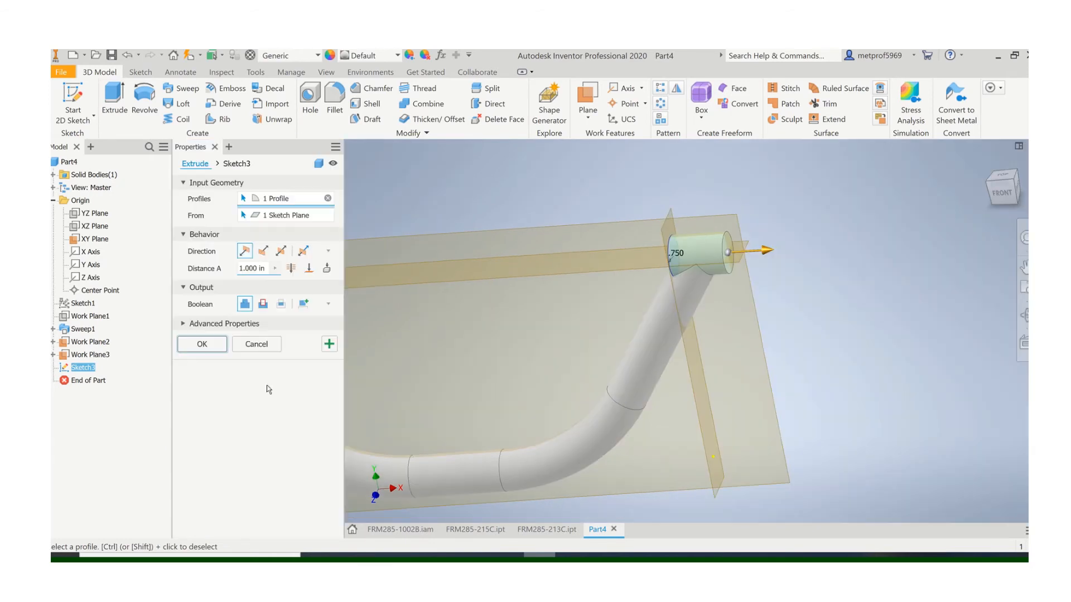
click(260, 301)
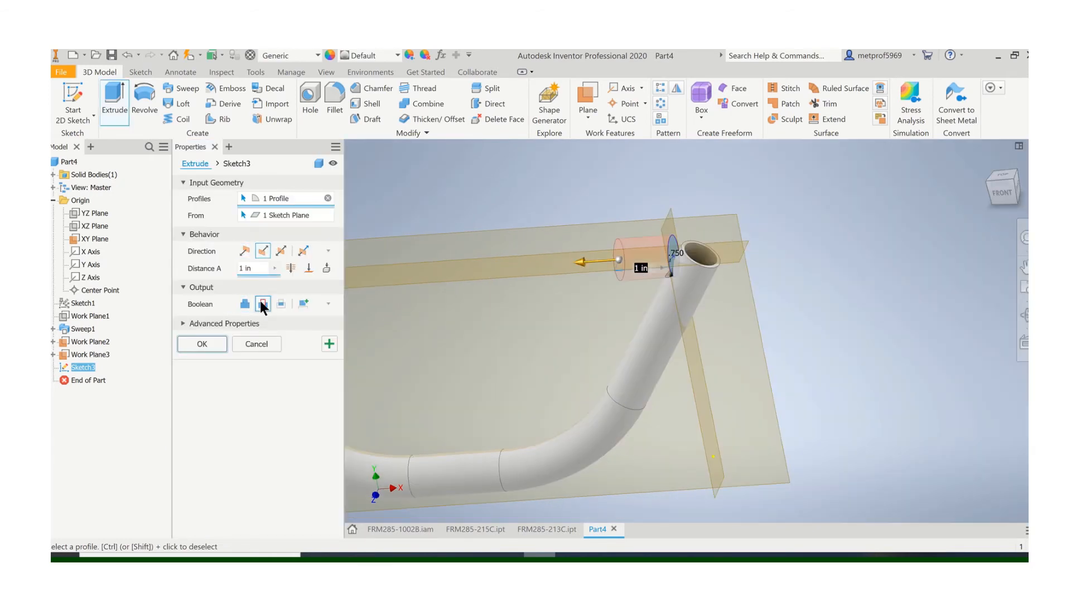
click(281, 251)
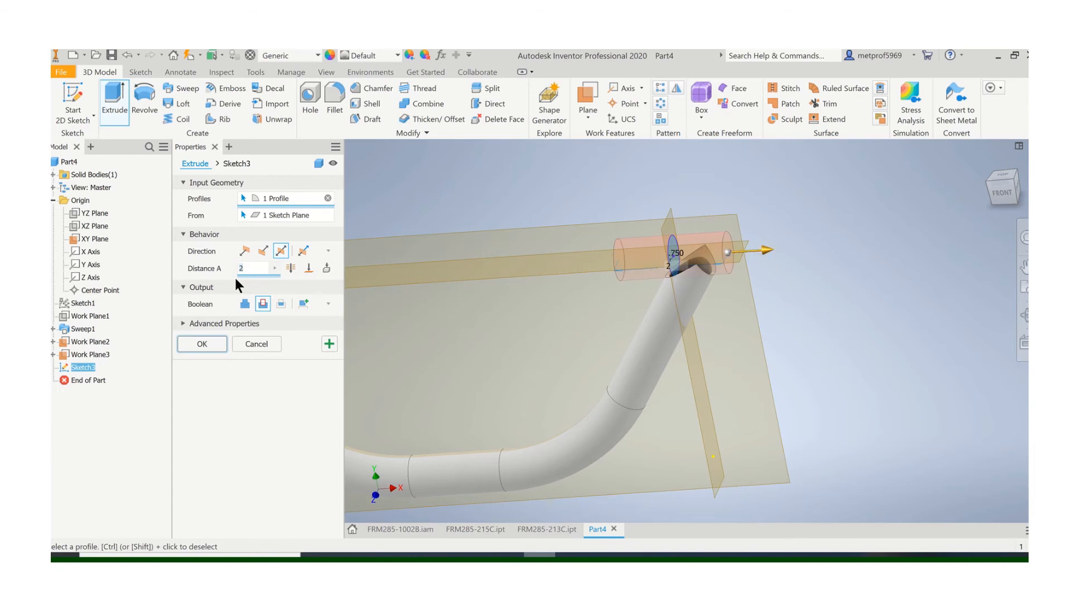
click(189, 344)
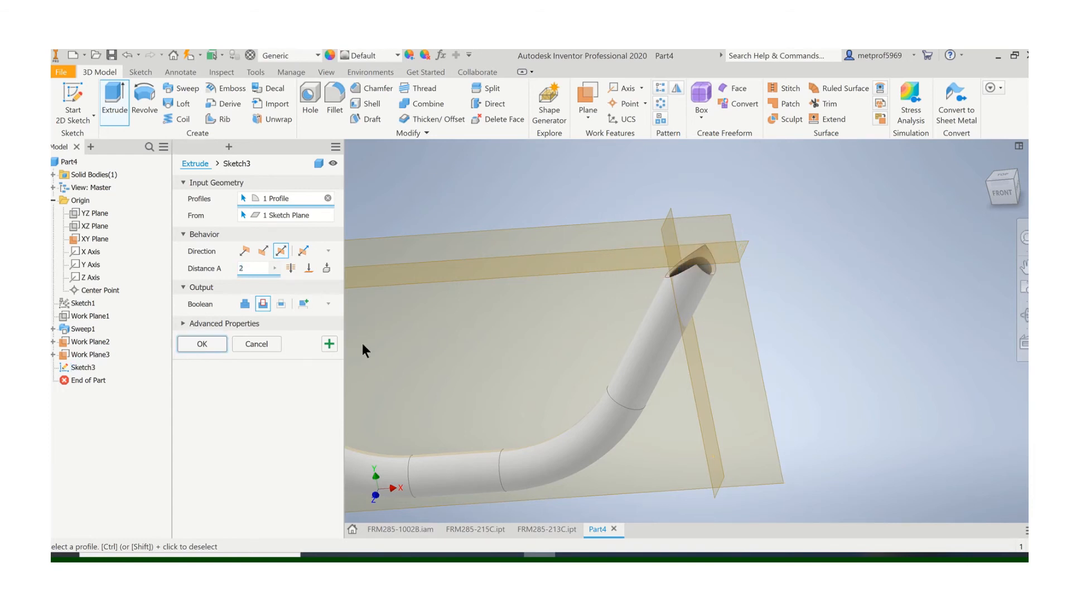
- Save the tube part as FRM285-211C in the MBFRAME 2020 folder
scroll(544, 289, down, 5)
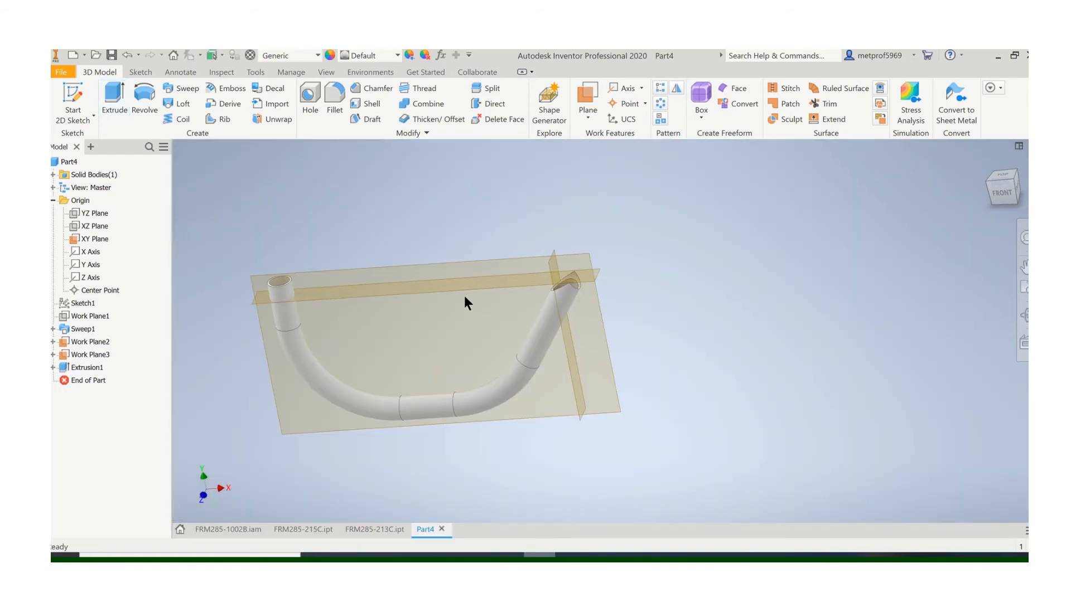
shift+middle_drag(484, 296, 457, 210)
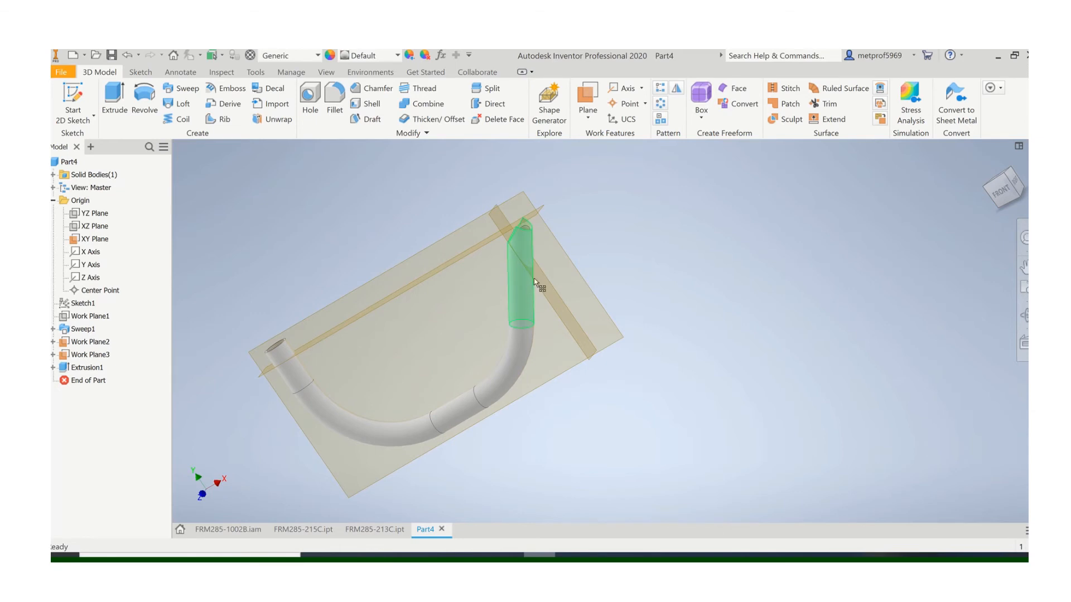
scroll(467, 295, down, 1)
middle_drag(466, 296, 584, 311)
middle_drag(492, 324, 450, 307)
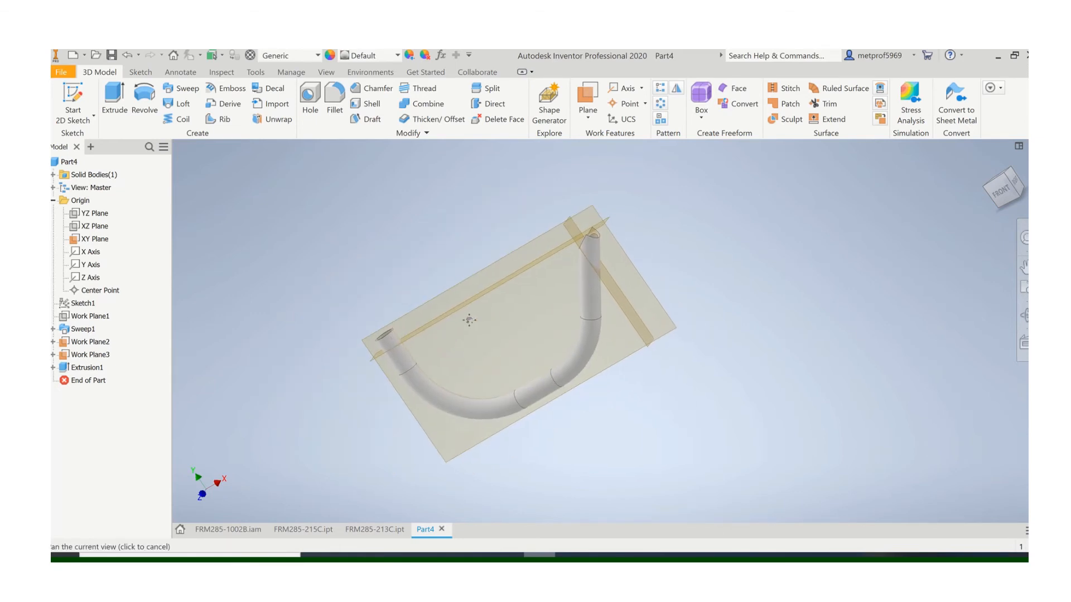
click(68, 72)
click(102, 214)
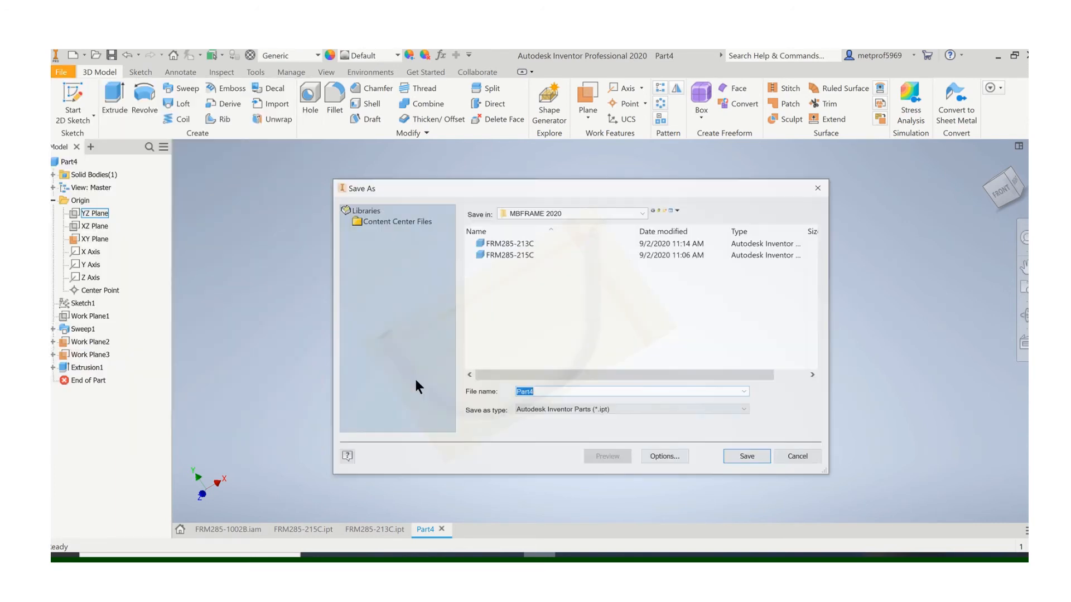
text(FRM)
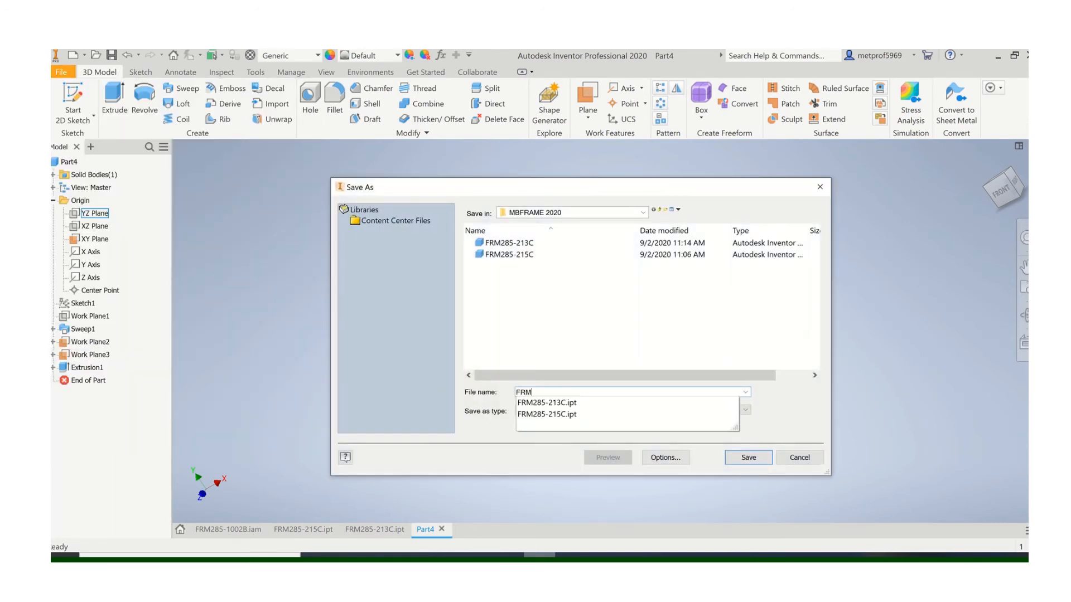
text(285-211C)
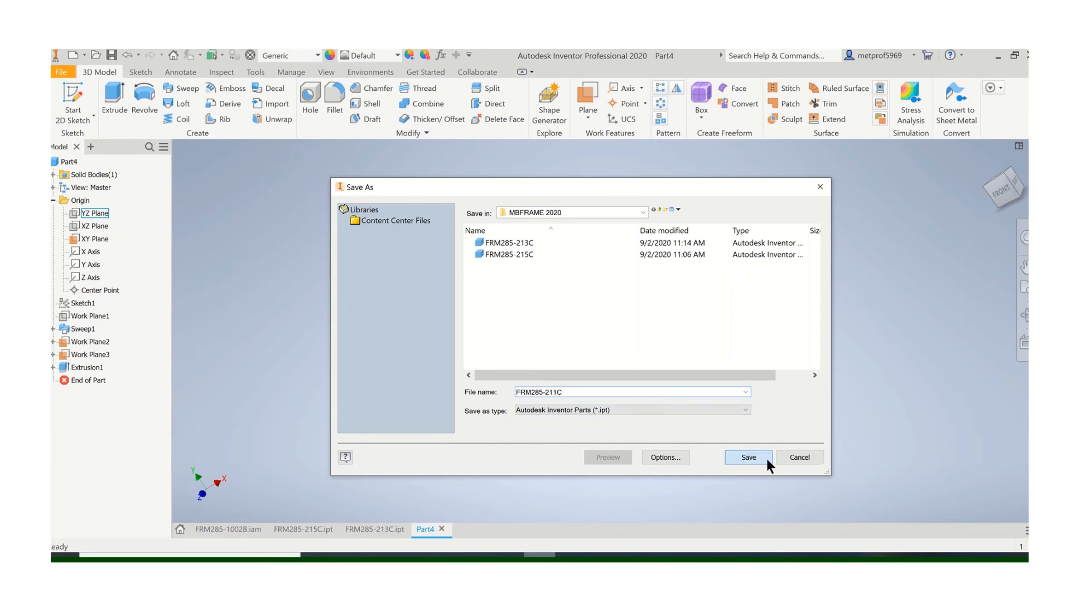
click(765, 457)
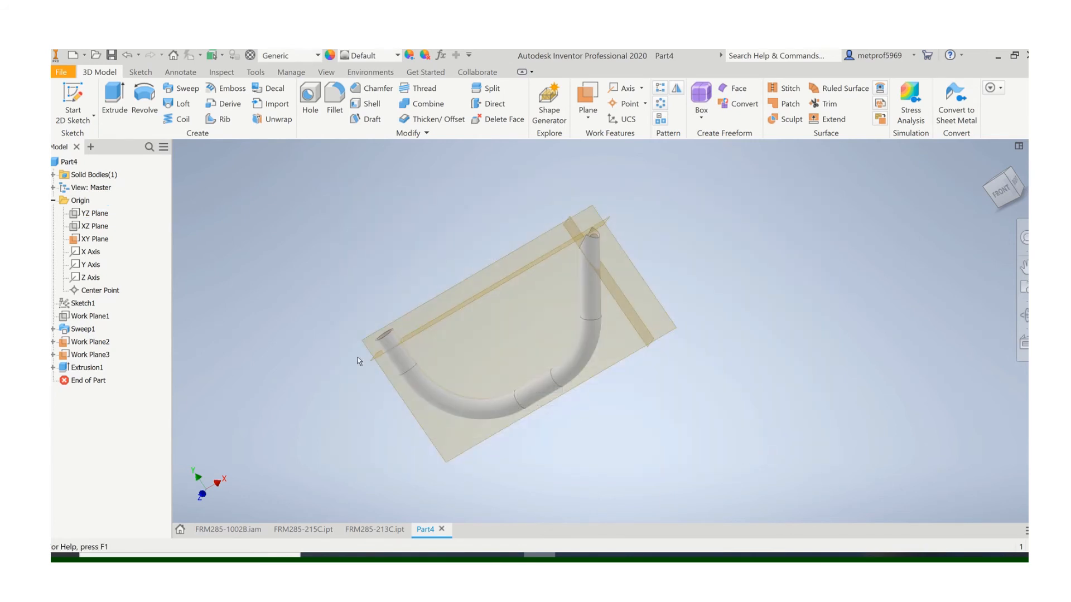
- Create a new part from the English Standard (in).ipt template
click(65, 72)
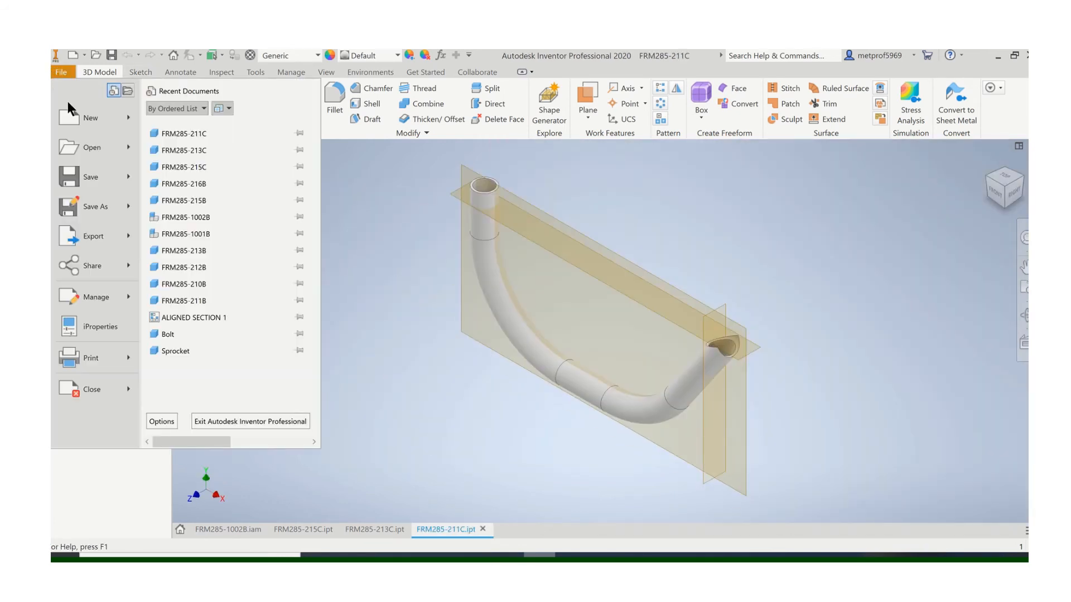
key(Escape)
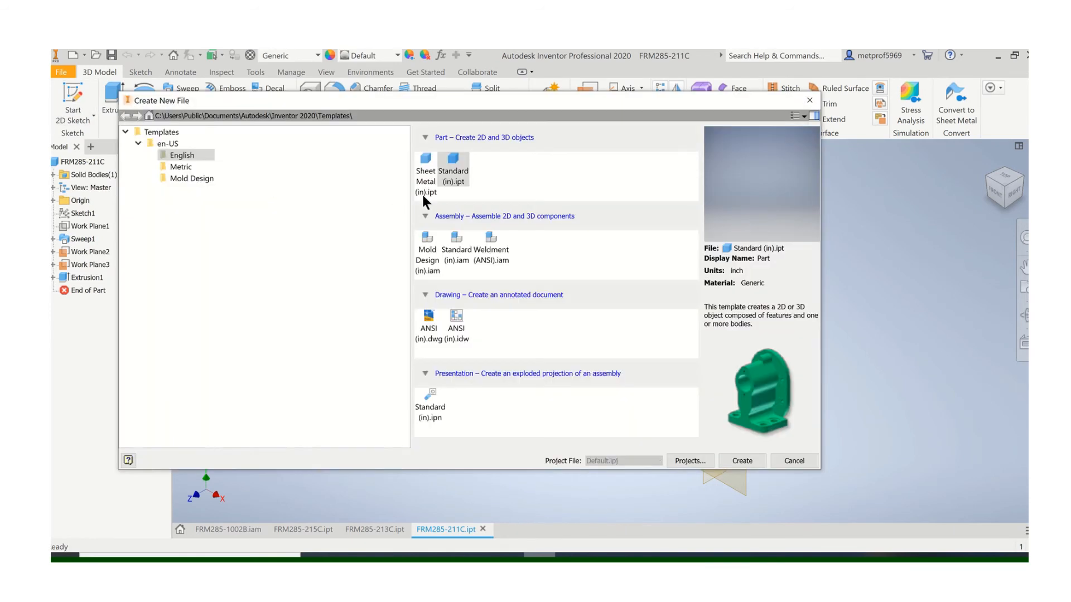
click(750, 459)
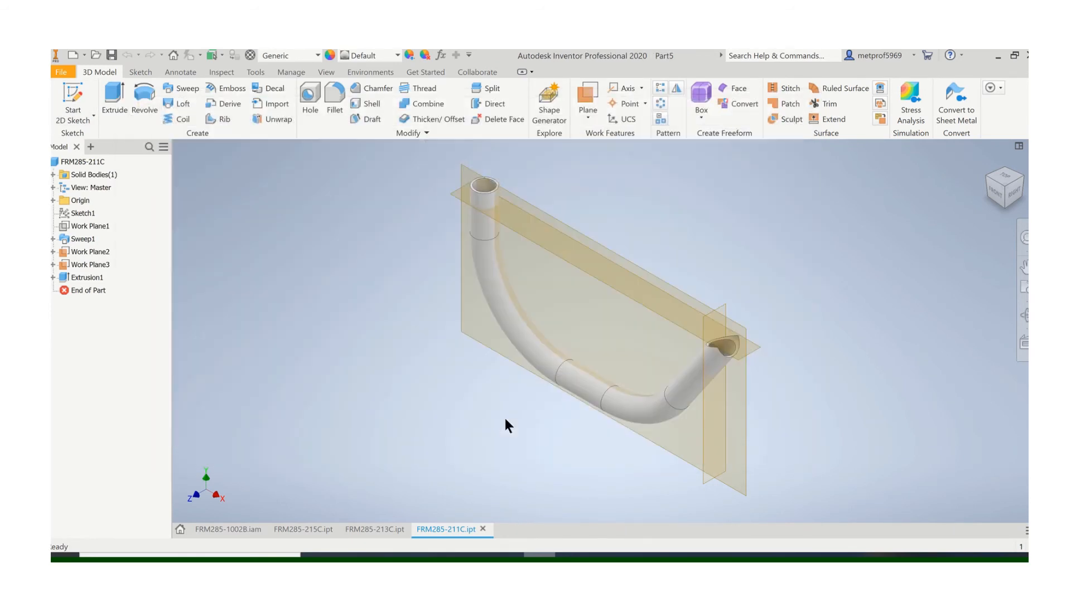
- Start a 2D sketch on the XY plane and draw a 2 in diameter circle centred on the origin
click(67, 98)
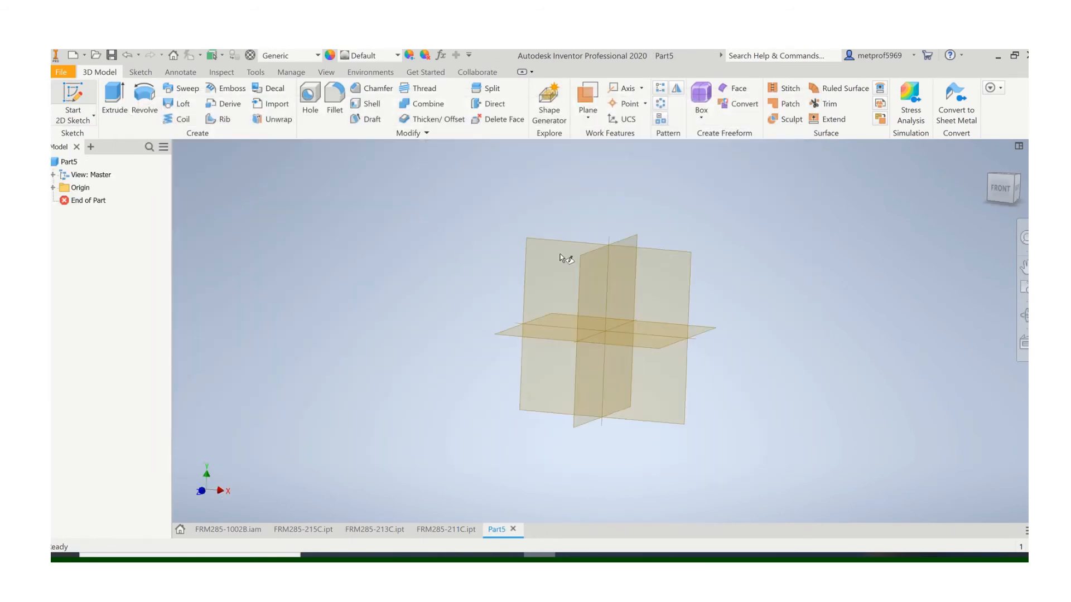
click(553, 214)
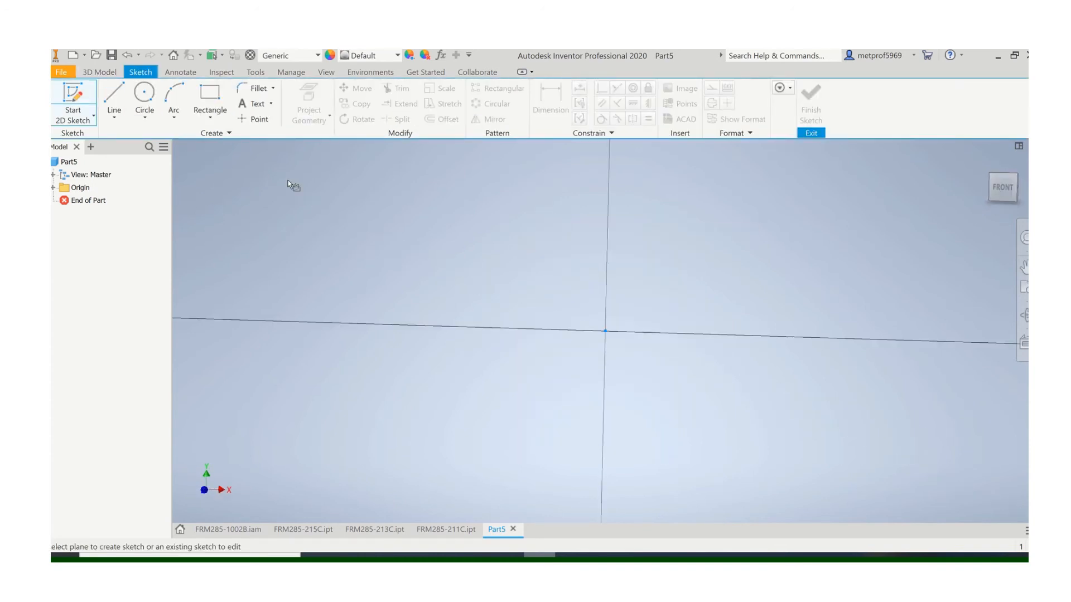
click(148, 95)
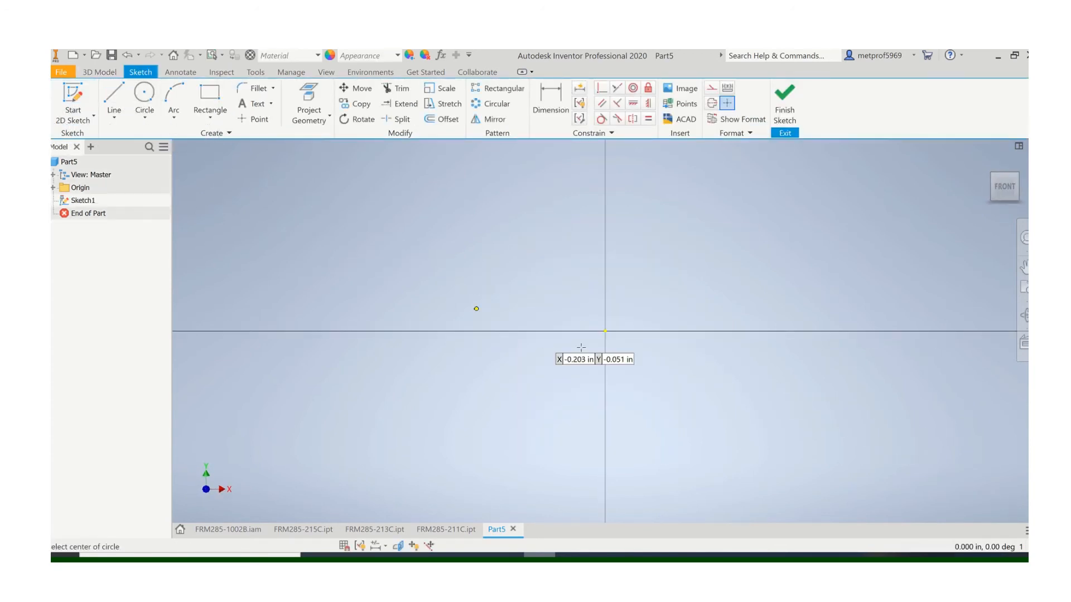
click(605, 331)
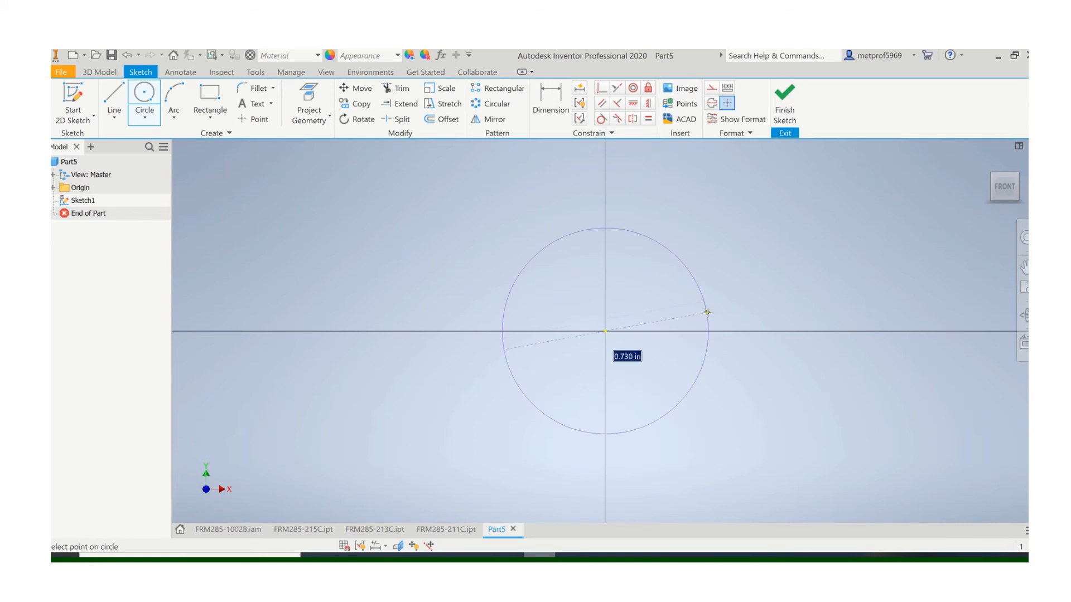
text(2)
key(Return)
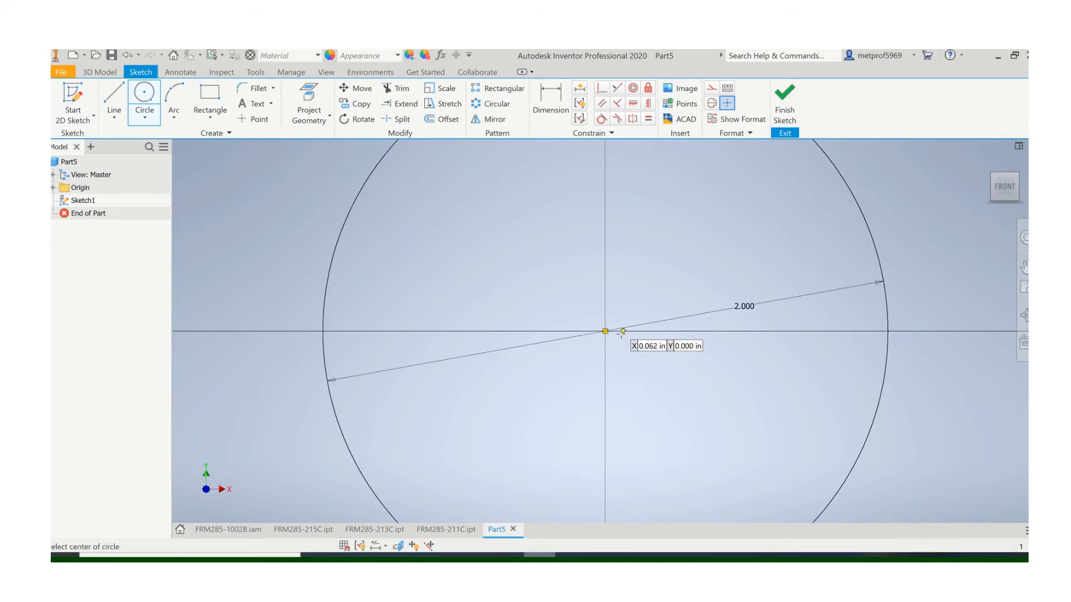
- Draw a concentric 1.25 in diameter circle inside the 2 in circle and finish the sketch
scroll(612, 333, down, 3)
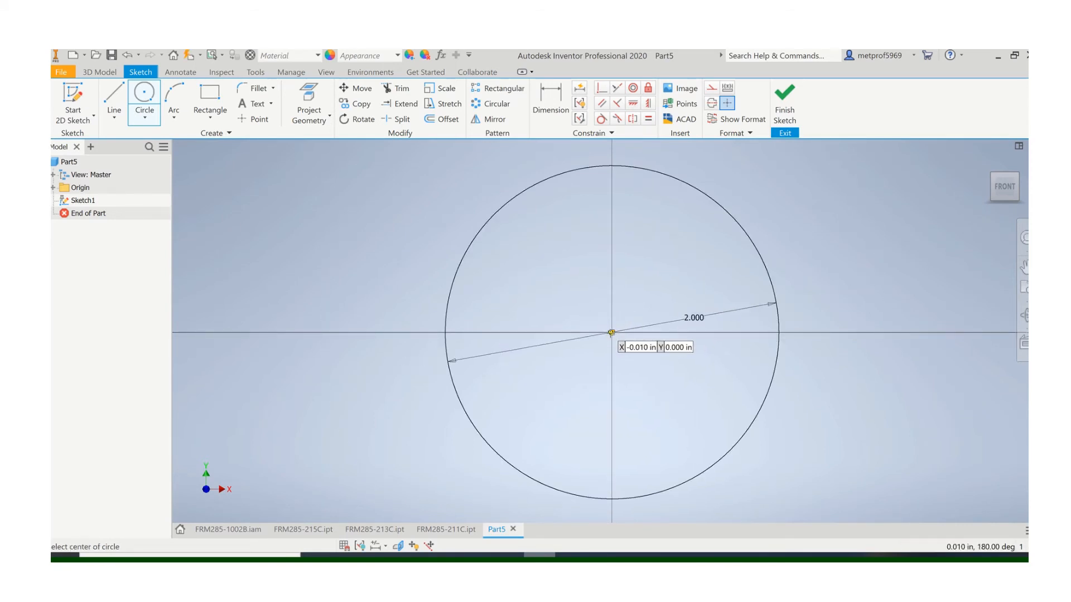
click(612, 333)
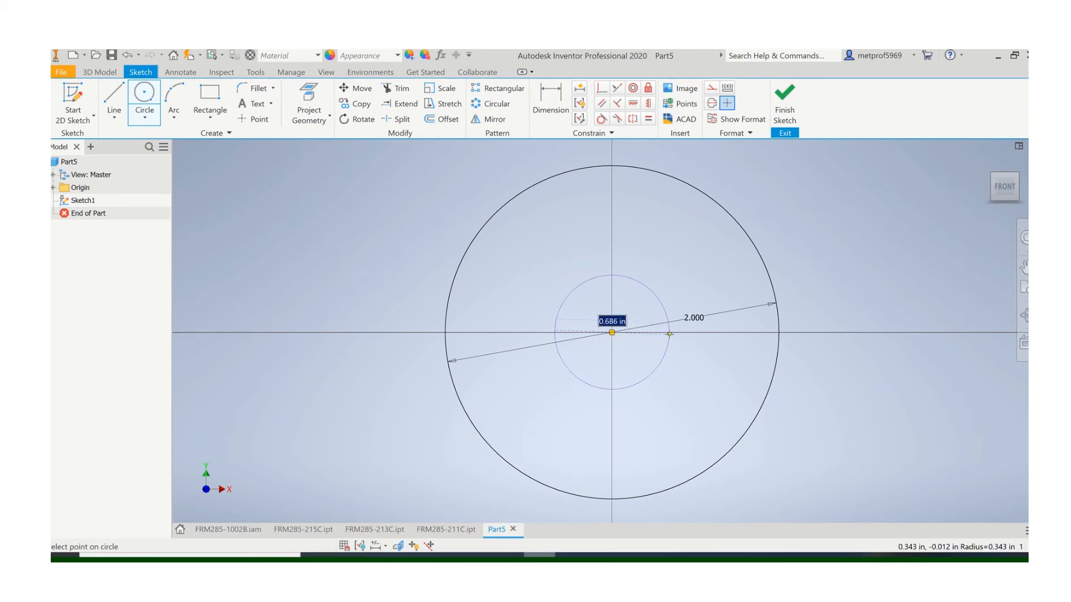
key(BackSpace)
key(BackSpace)
key(BackSpace)
text(1.25)
key(Return)
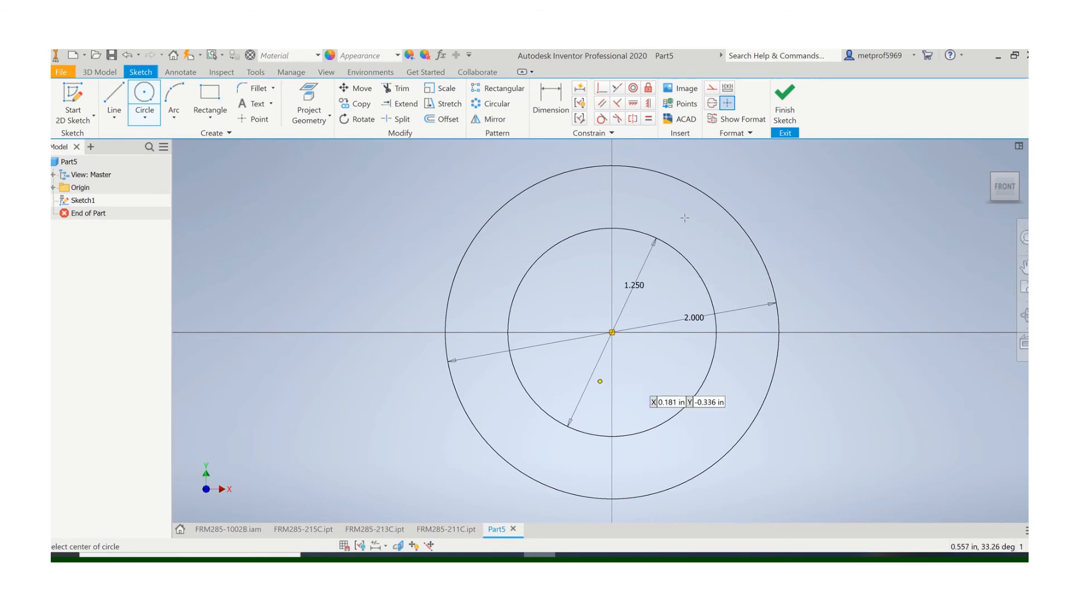
click(788, 98)
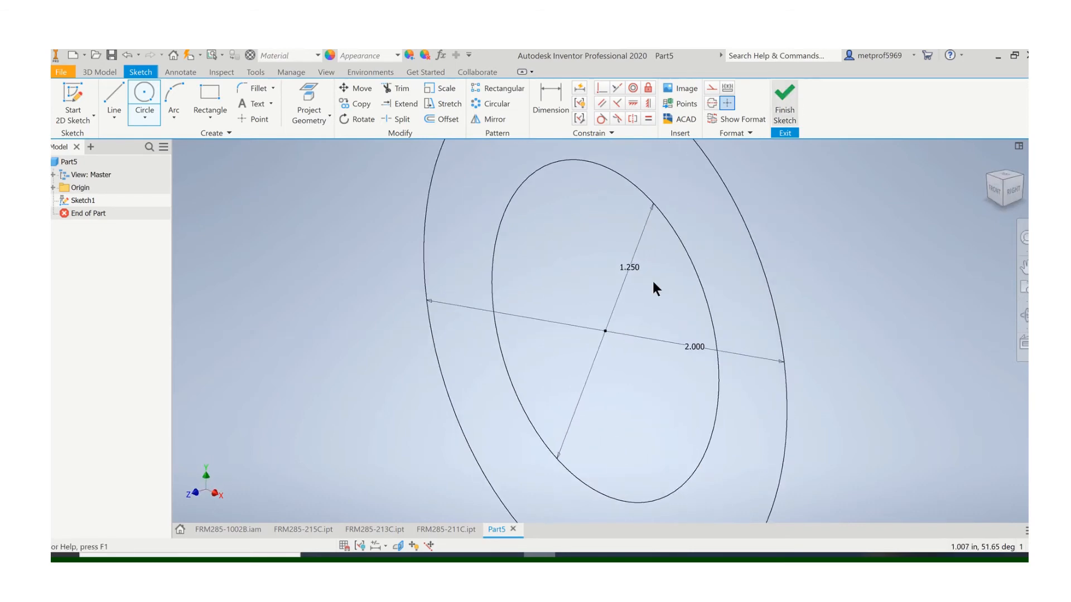
- Extrude the ring between the two circles symmetrically to a total distance of 3.5 in
click(111, 101)
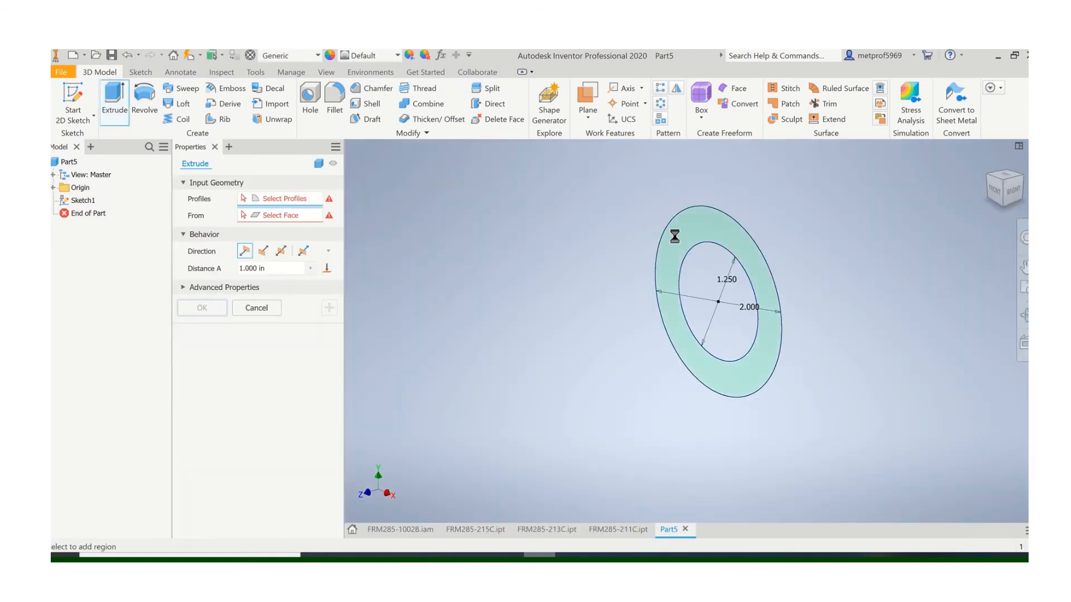
click(676, 240)
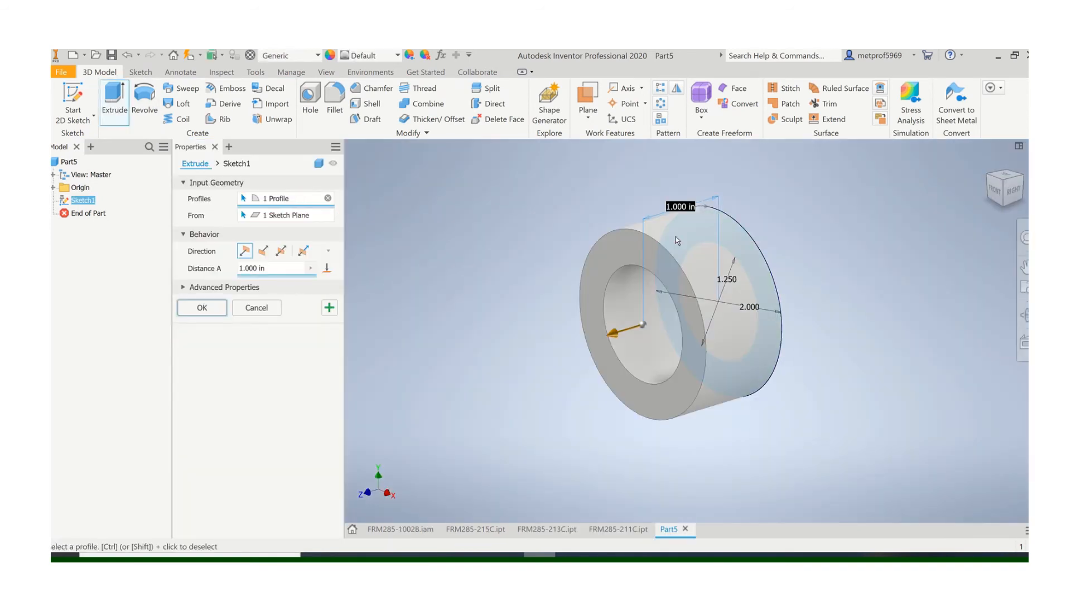
click(281, 251)
text(3.5)
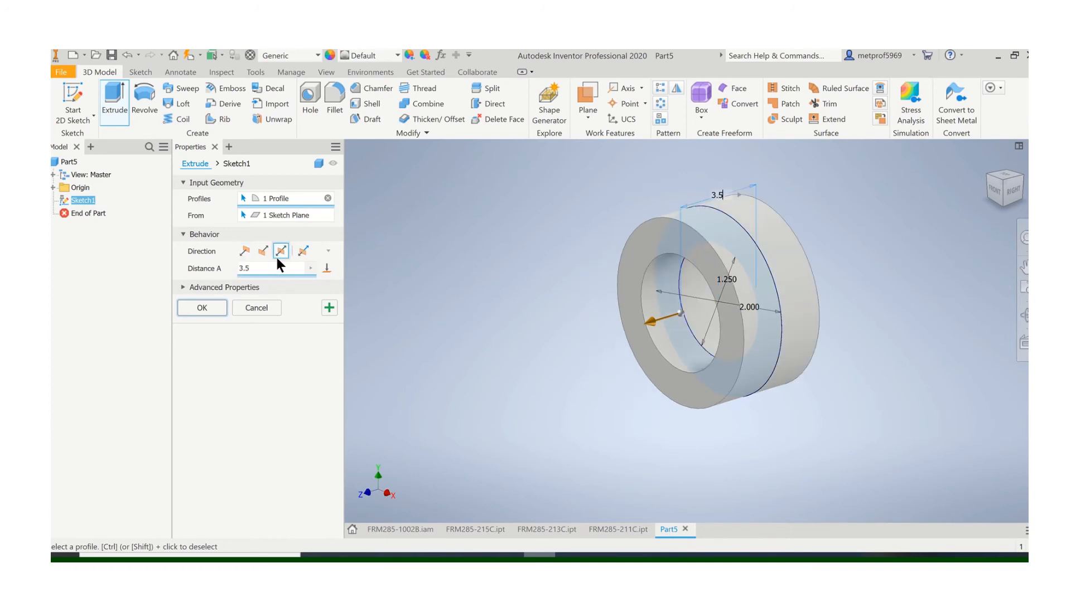
click(201, 307)
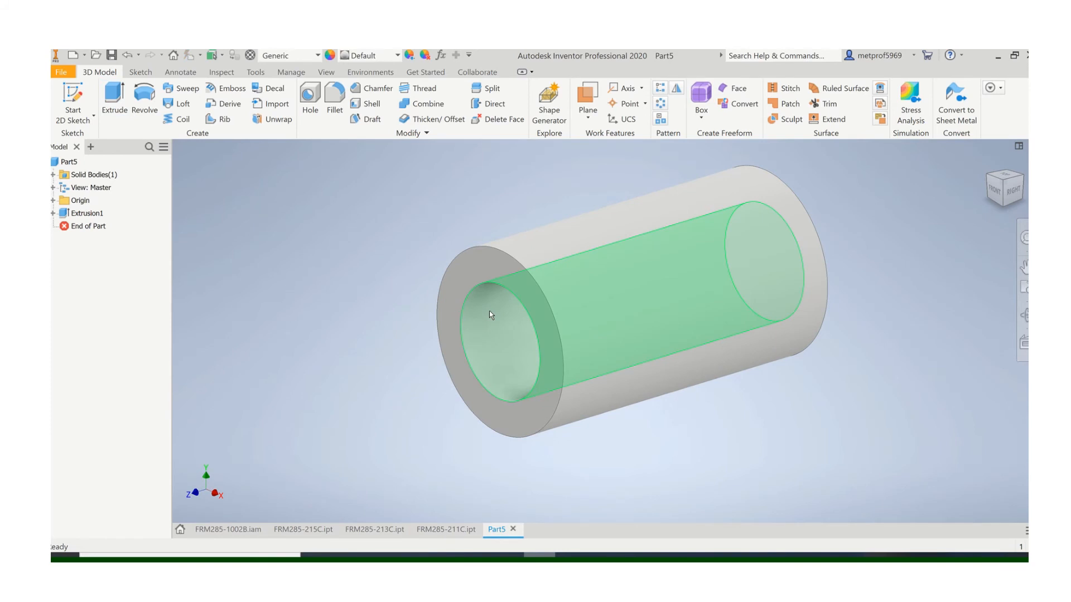
- Start a 2D sketch on the cylinder's front ring face and draw a 1.73 in diameter circle centred on the origin
middle_drag(529, 297, 552, 321)
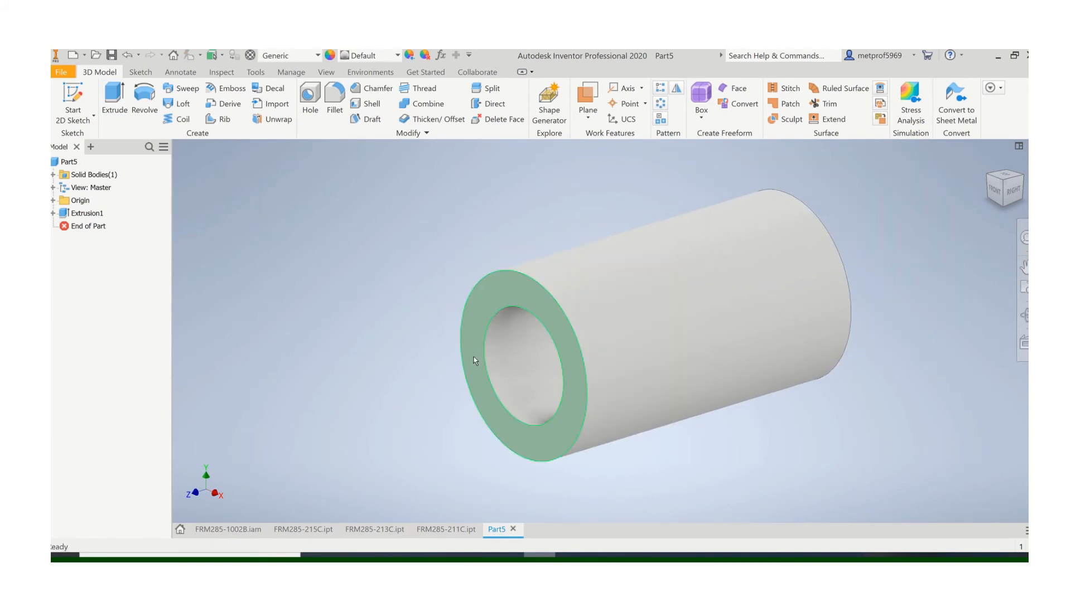
shift+middle_drag(476, 361, 519, 366)
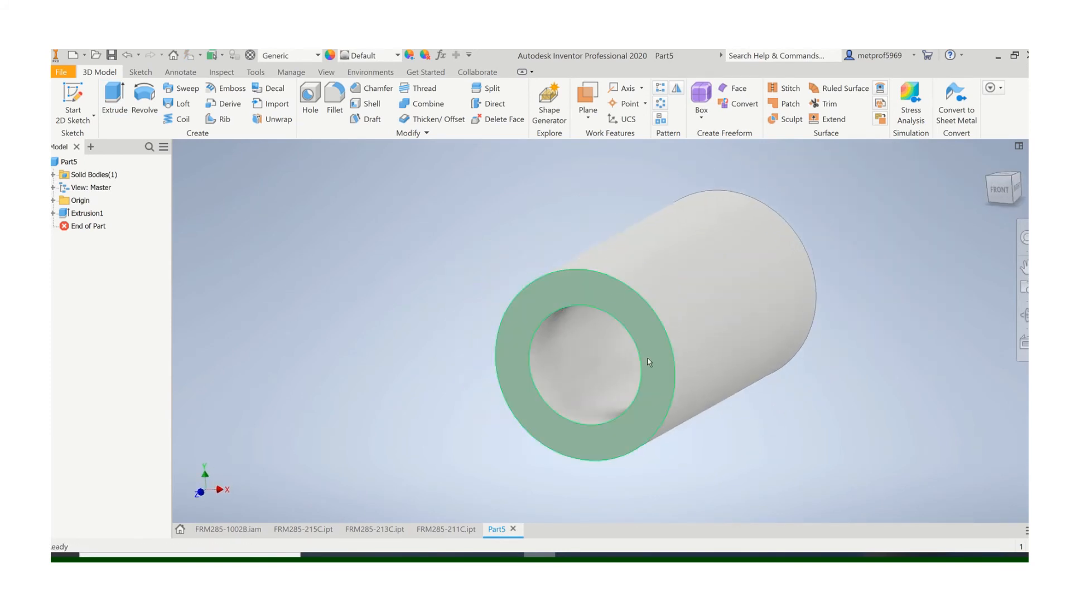
click(78, 91)
click(540, 290)
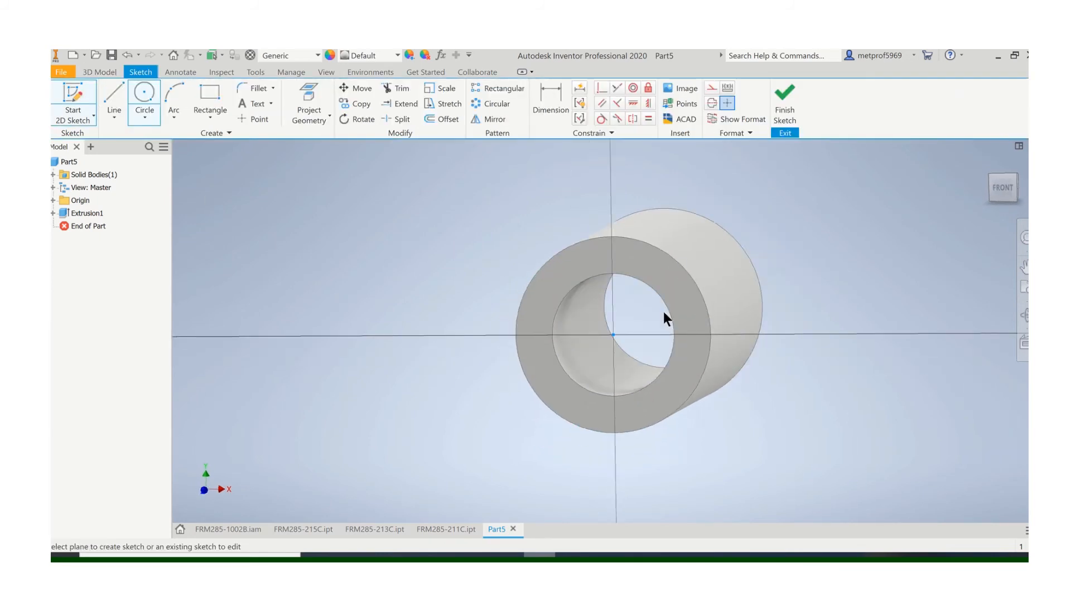
click(148, 92)
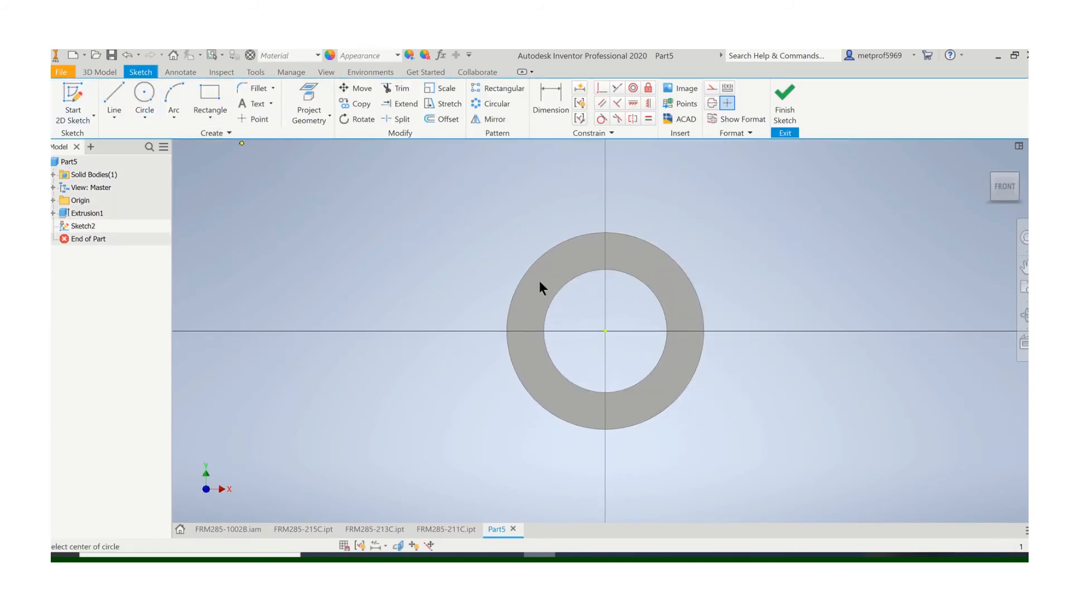
click(604, 330)
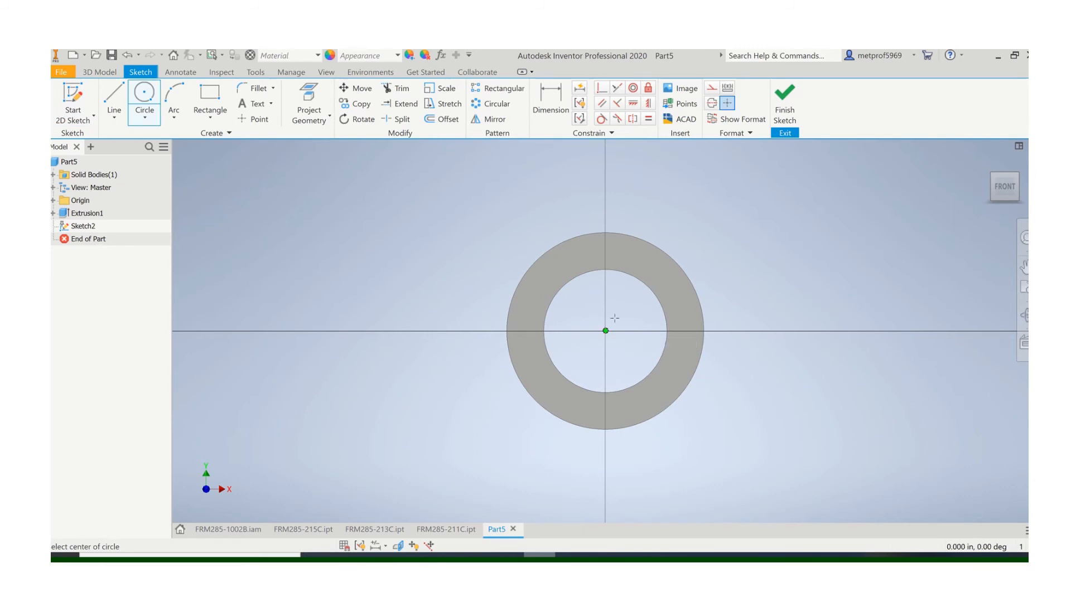
text(1.73)
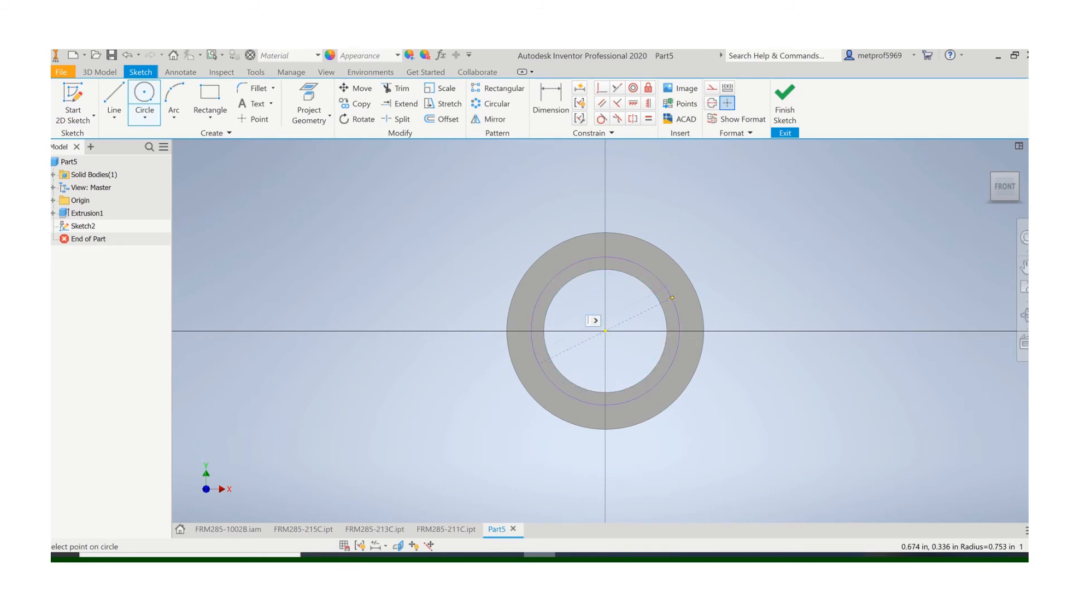
key(Return)
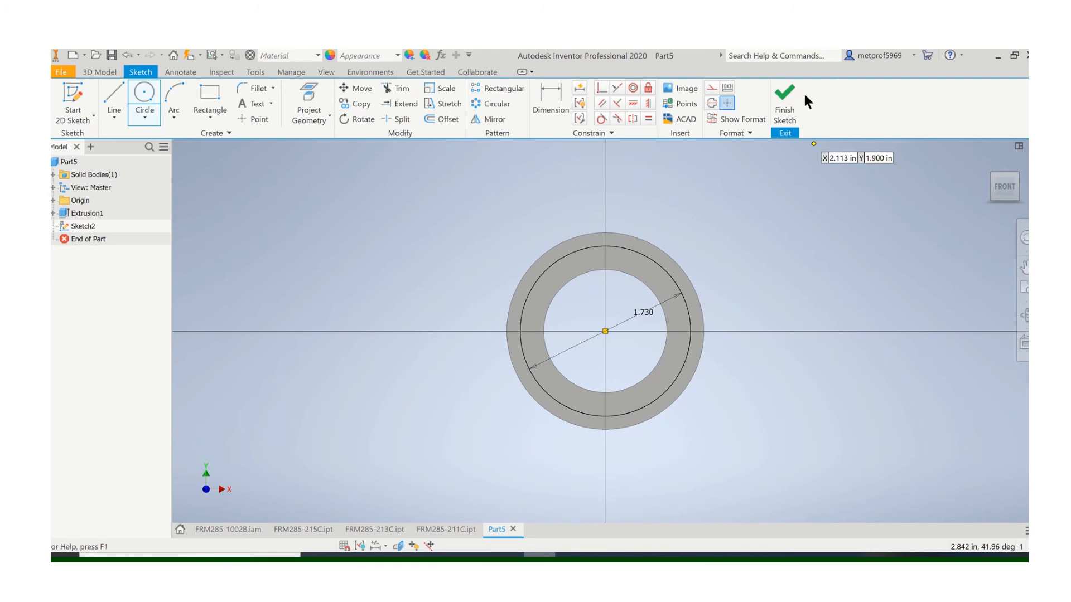
- Finish the sketch and cut the 1.73 in circle 0.625 in deep into the front end of the hollow cylinder
click(783, 98)
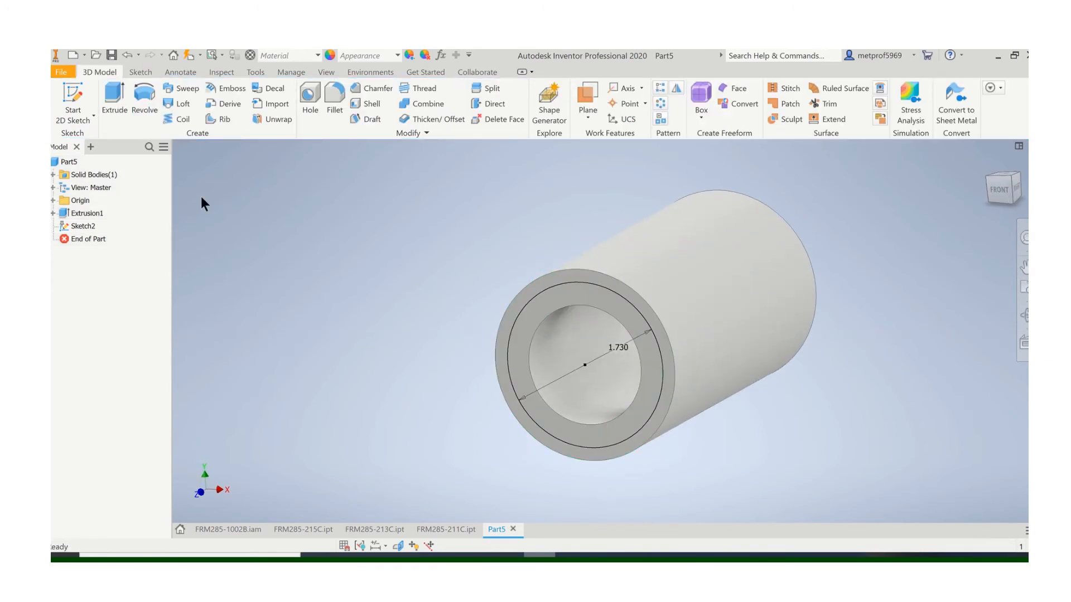
click(115, 95)
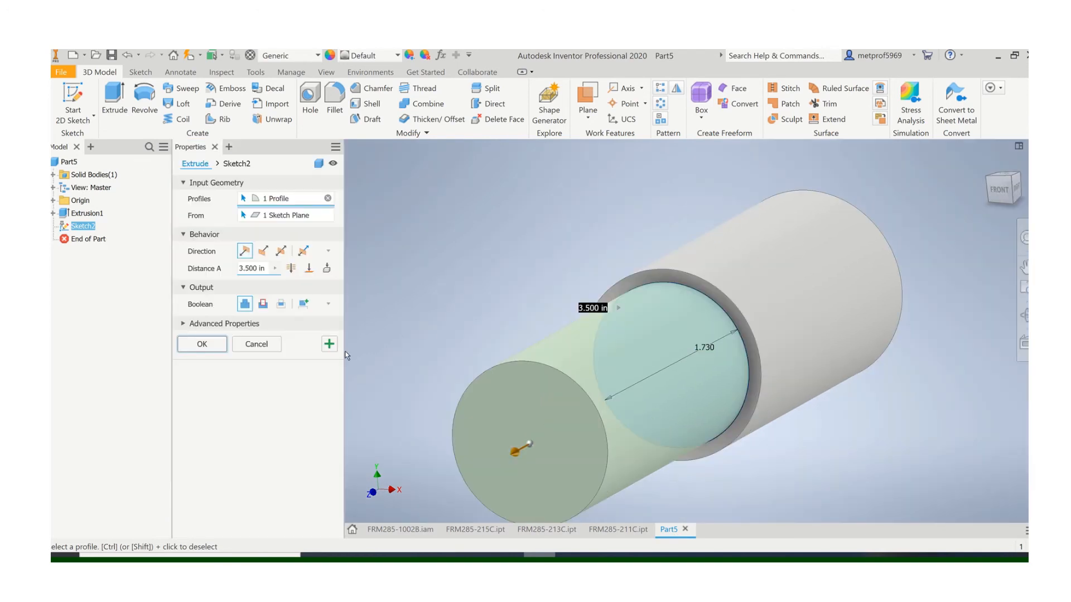
click(260, 303)
click(272, 269)
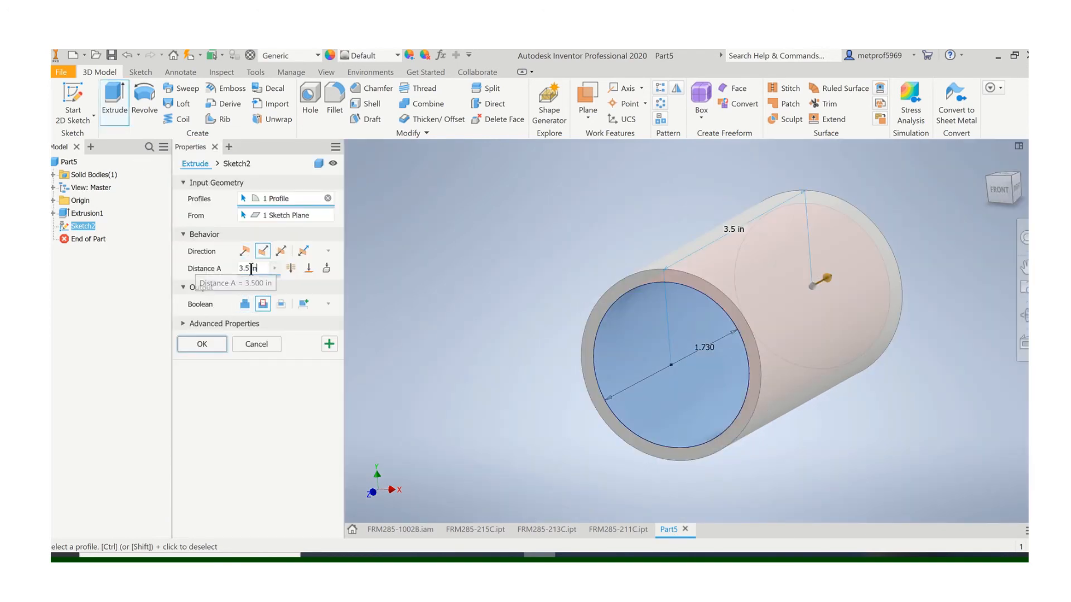
text(.625)
click(186, 348)
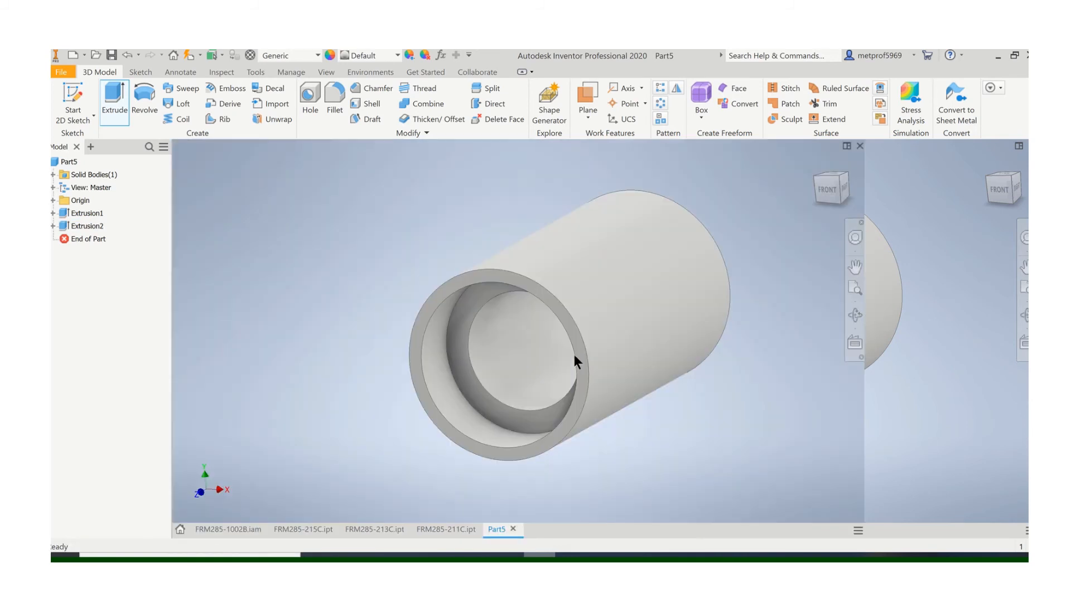
- Start a 2D sketch on the cylinder's back ring face and draw a 1.73 in diameter circle centred on the origin
middle_drag(549, 356, 498, 354)
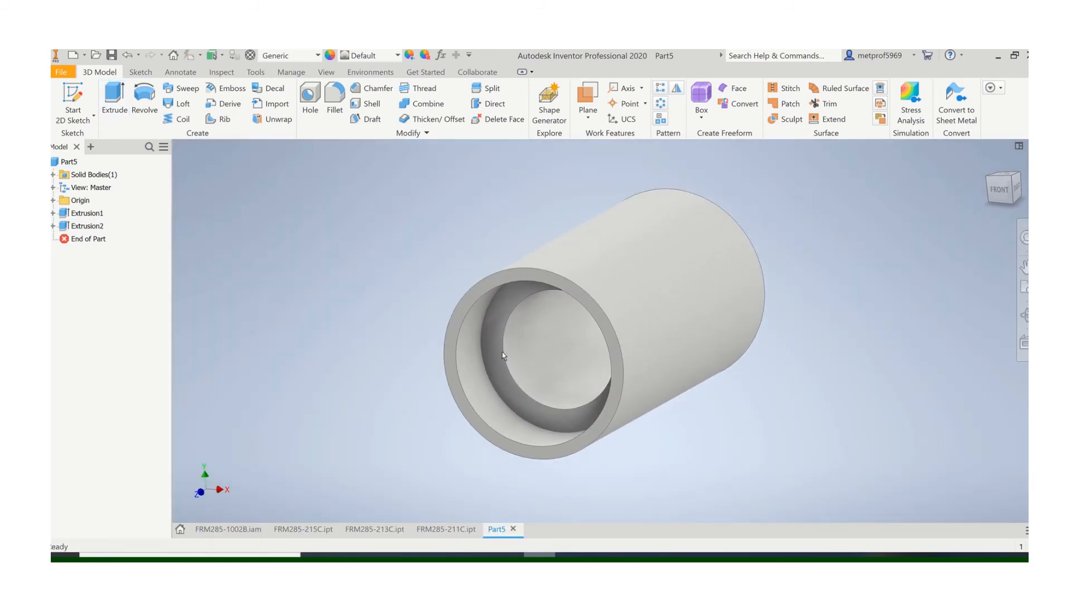
shift+middle_drag(520, 440, 270, 437)
scroll(268, 438, down, 3)
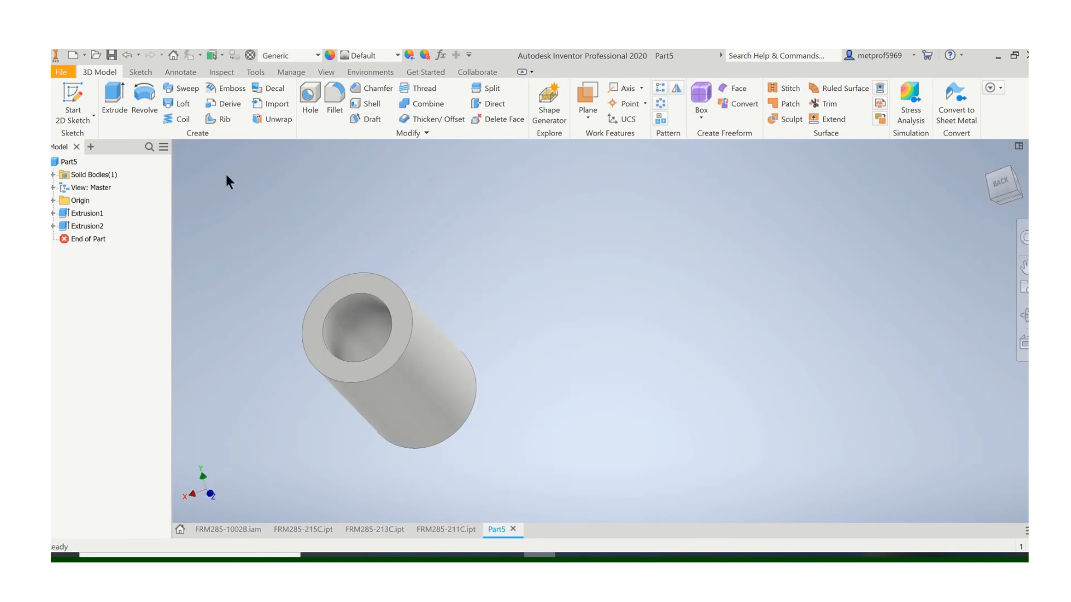
click(74, 98)
click(370, 289)
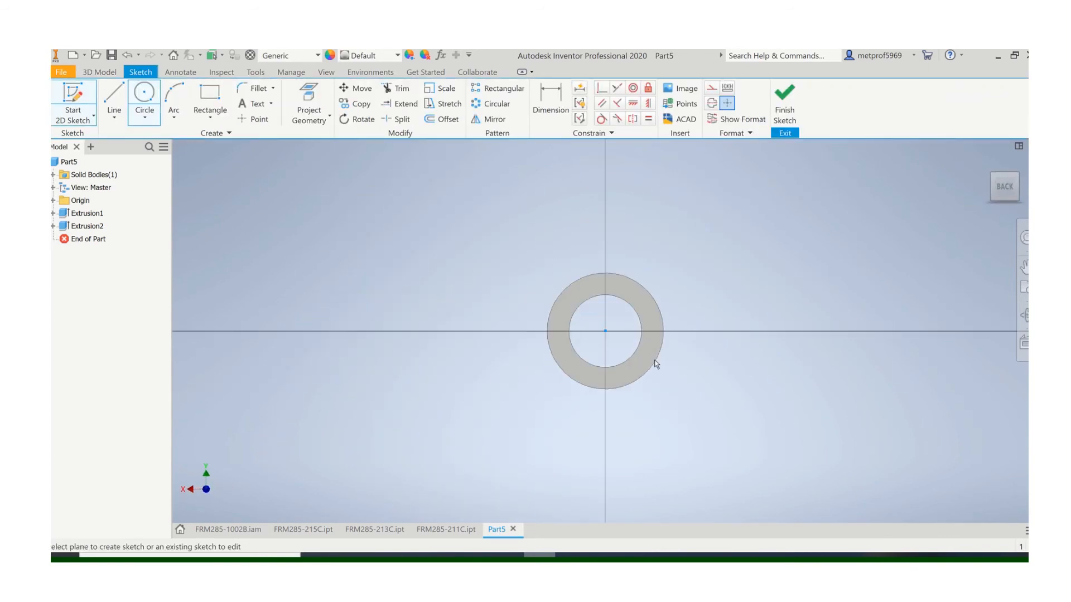
click(149, 92)
scroll(666, 258, up, 3)
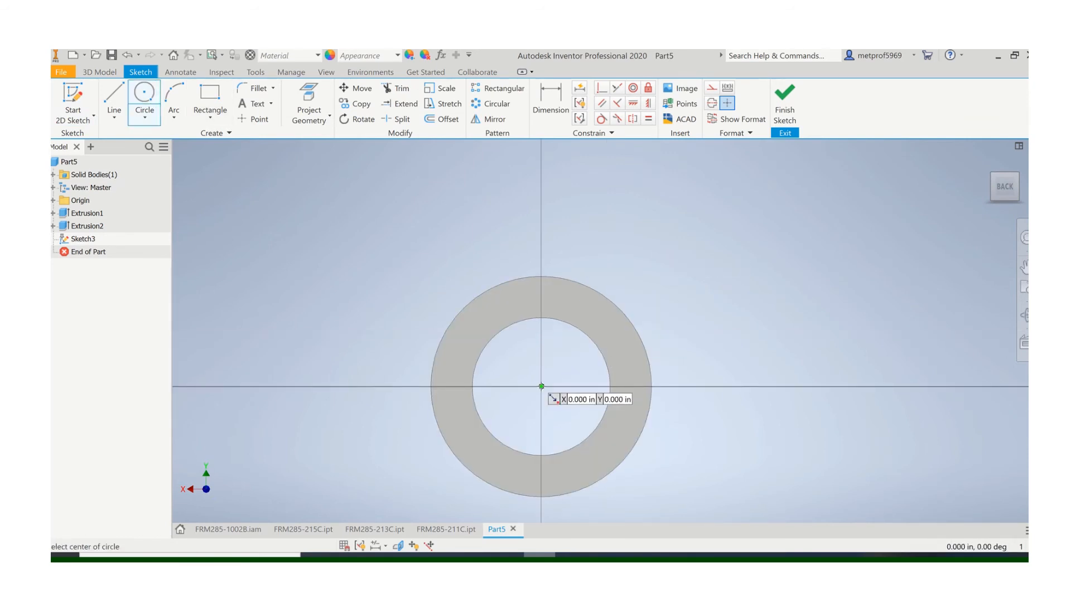
click(541, 386)
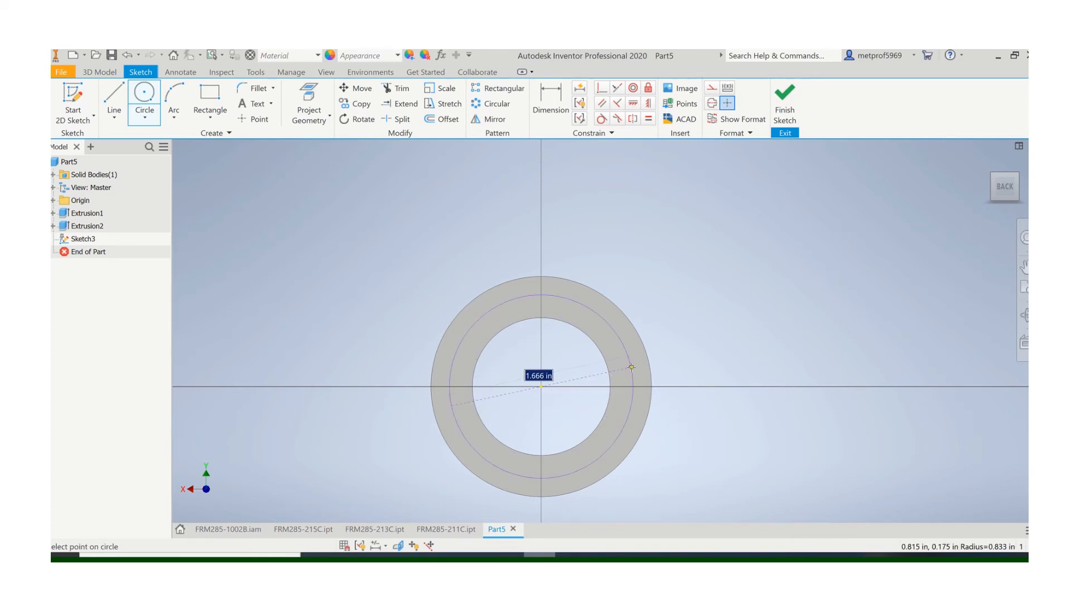
key(BackSpace)
text(1.73)
key(Return)
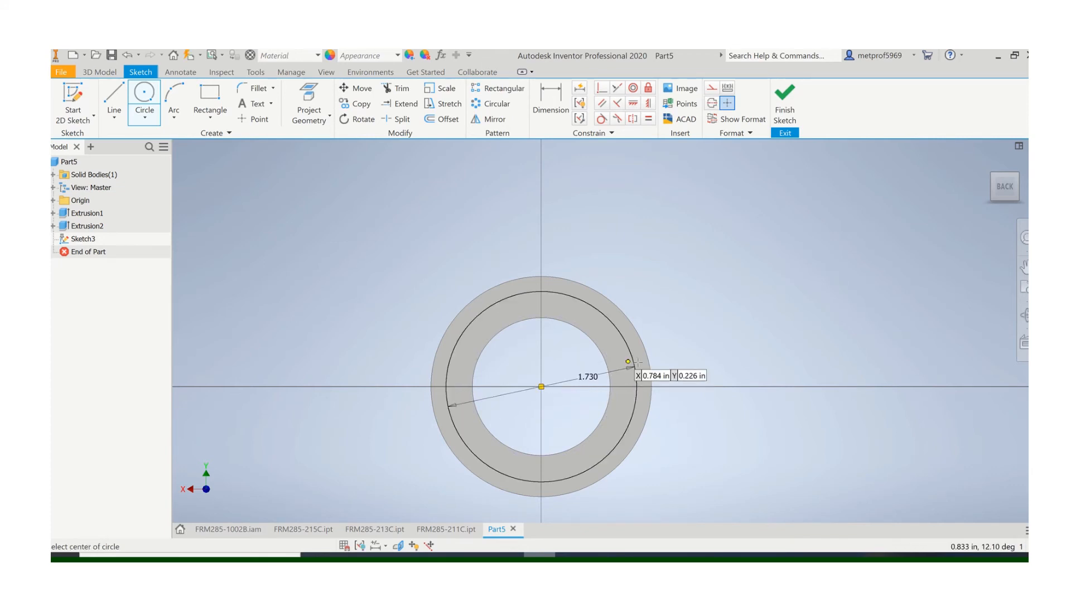
- Finish the sketch and cut the circle 0.625 in deep into the cylinder's back end
click(784, 99)
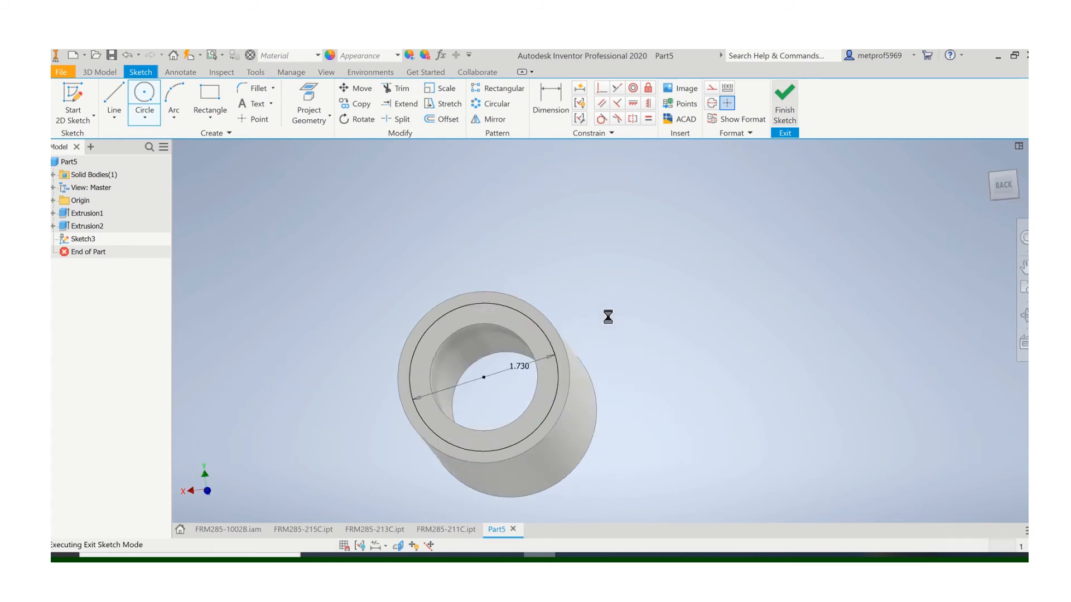
click(115, 98)
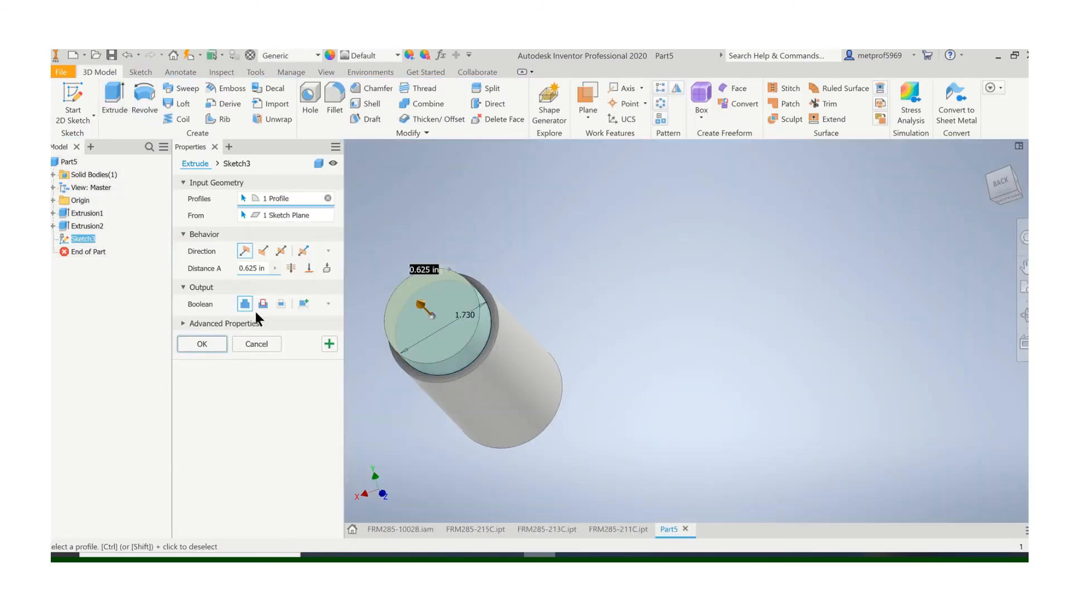
click(263, 303)
click(222, 343)
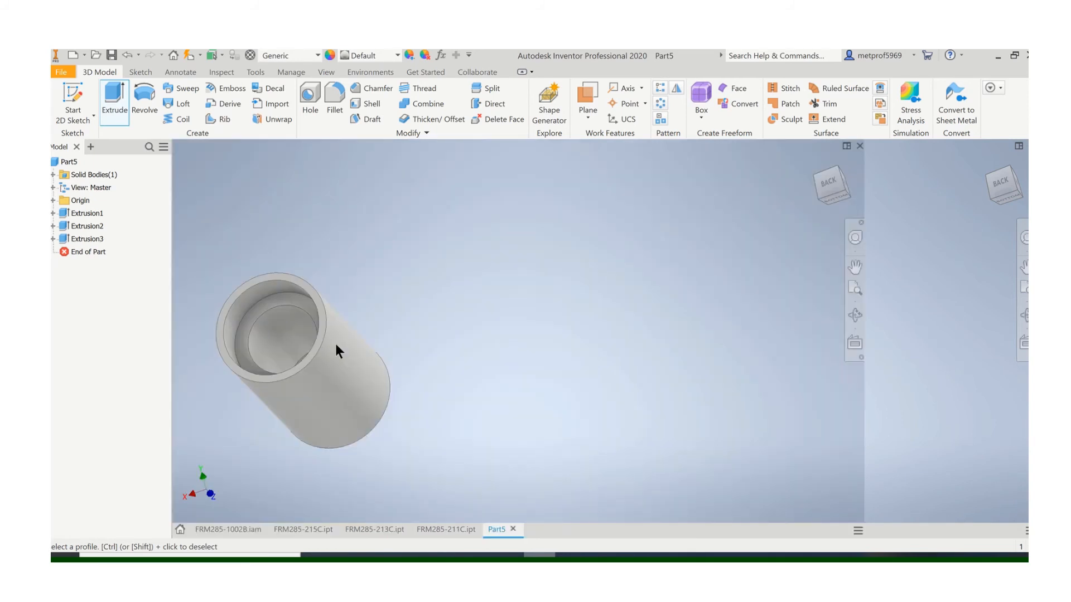
- Save the counterbored cylinder part as FRM285-216C in the MBFRAME 2020 folder
middle_drag(395, 356, 572, 323)
scroll(571, 323, up, 3)
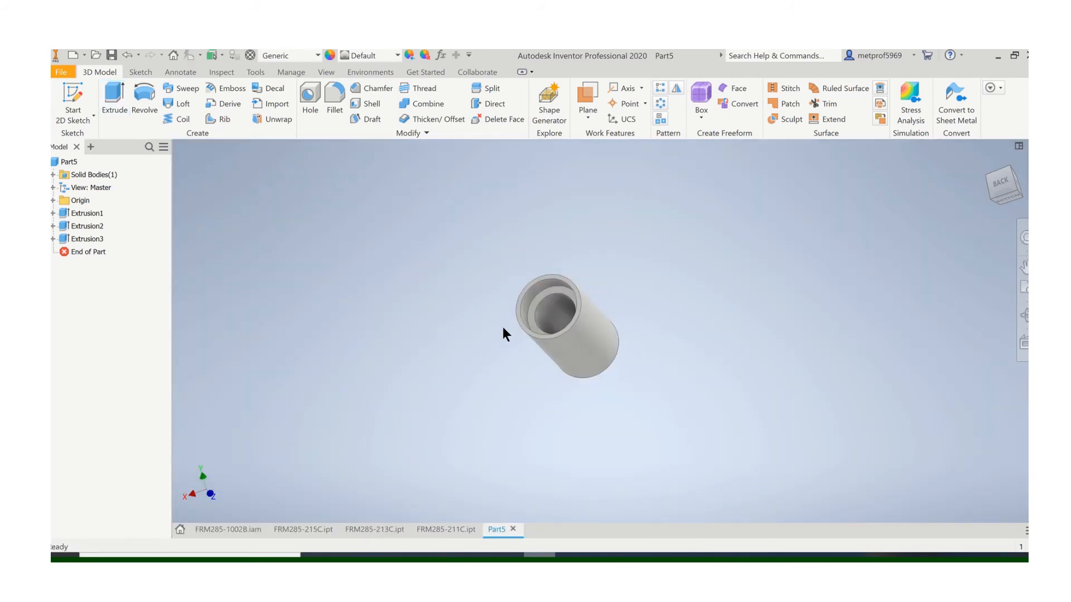
click(68, 71)
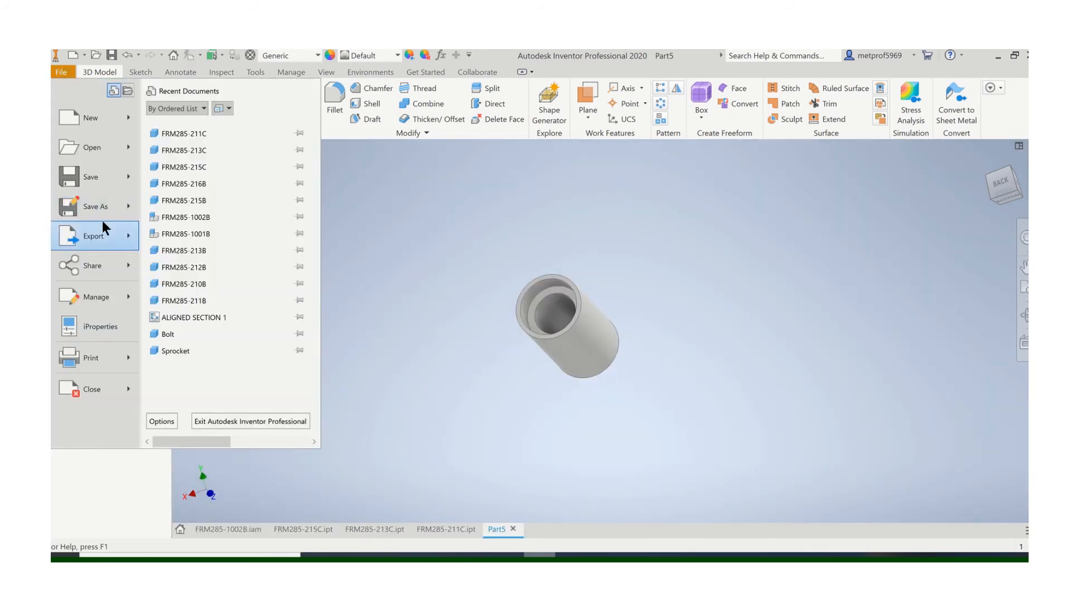
click(102, 221)
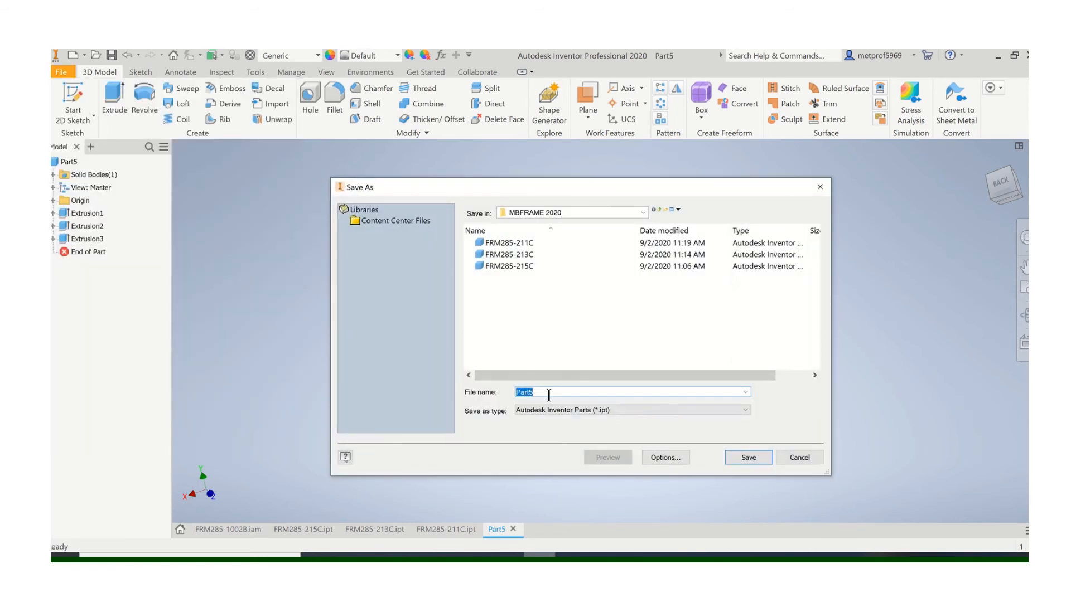
text(FRM285-2)
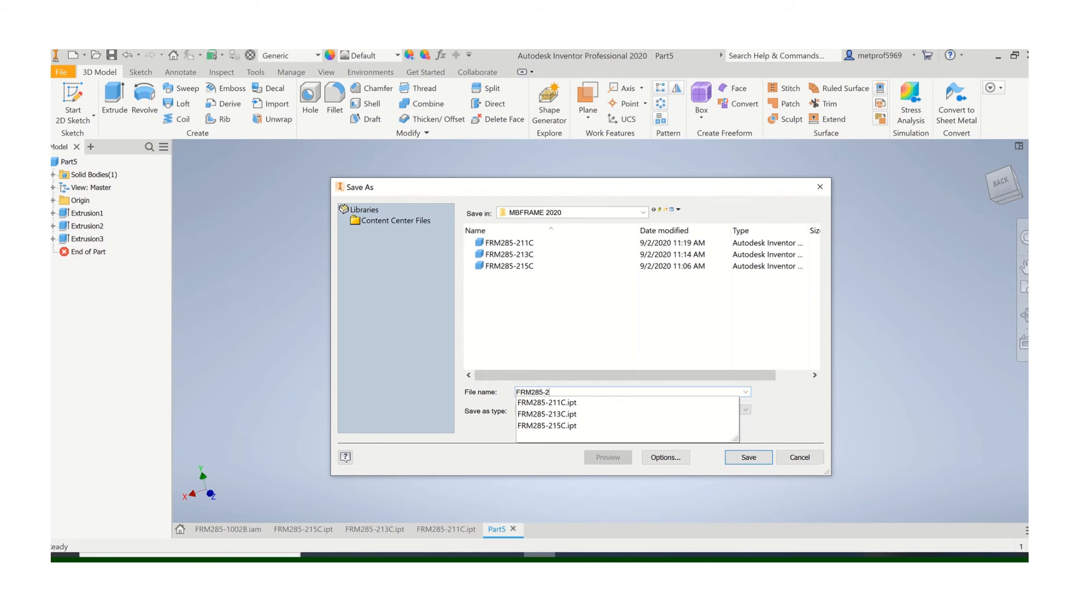
text(16C)
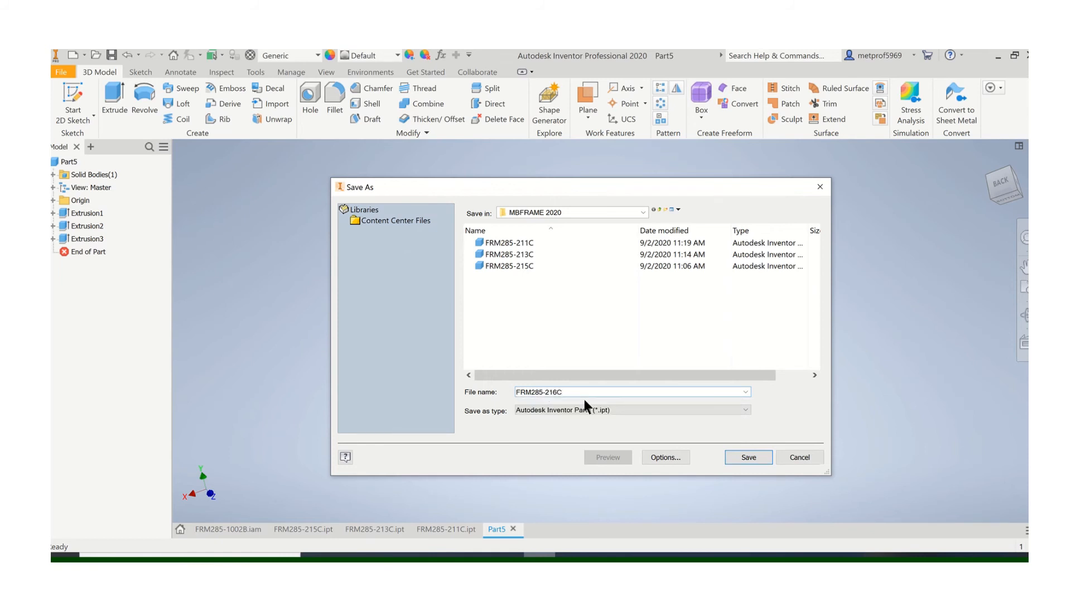
click(769, 460)
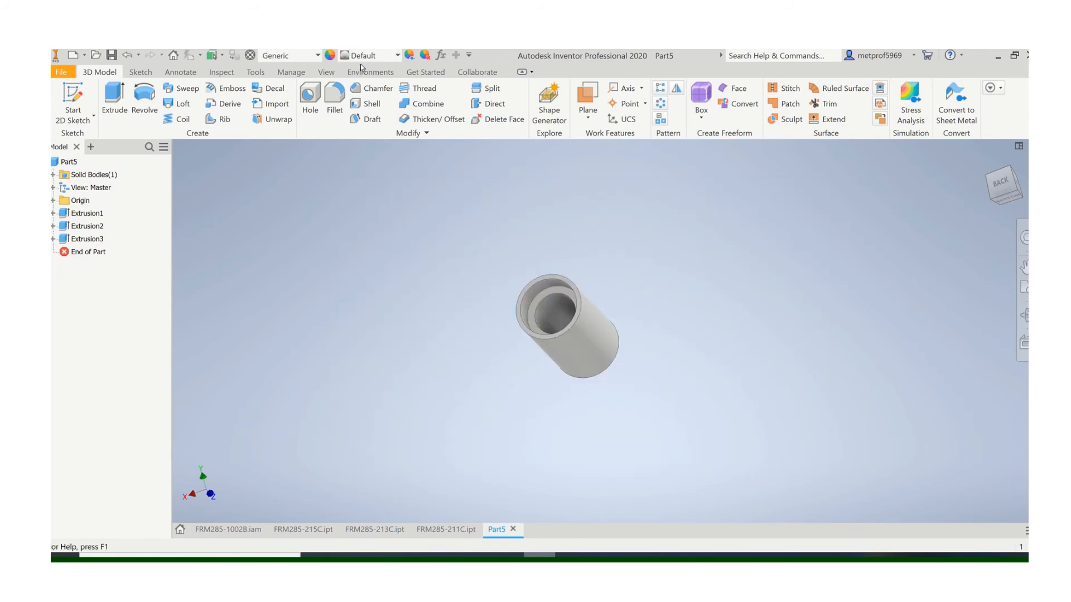
click(457, 80)
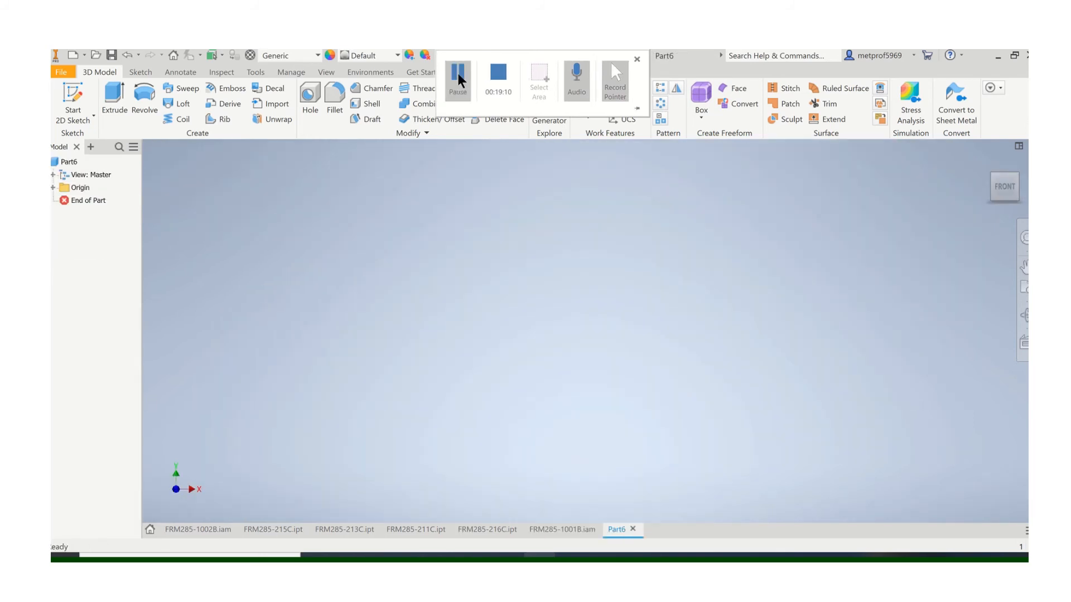
- Start a 2D sketch on the new part's XY plane and draw a 0.75 in diameter circle centred on the origin
click(74, 96)
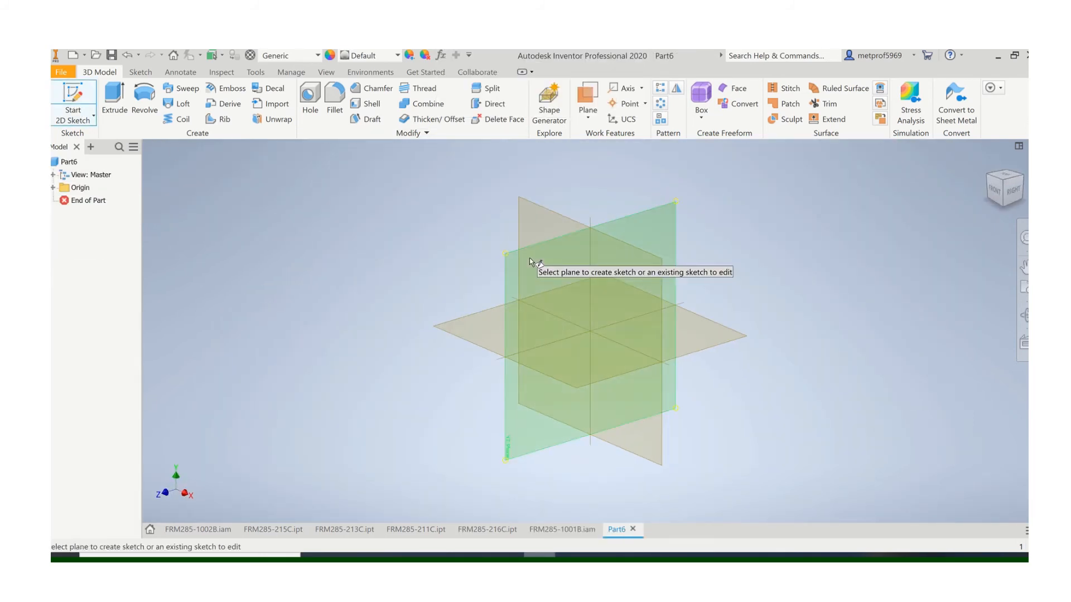
click(541, 224)
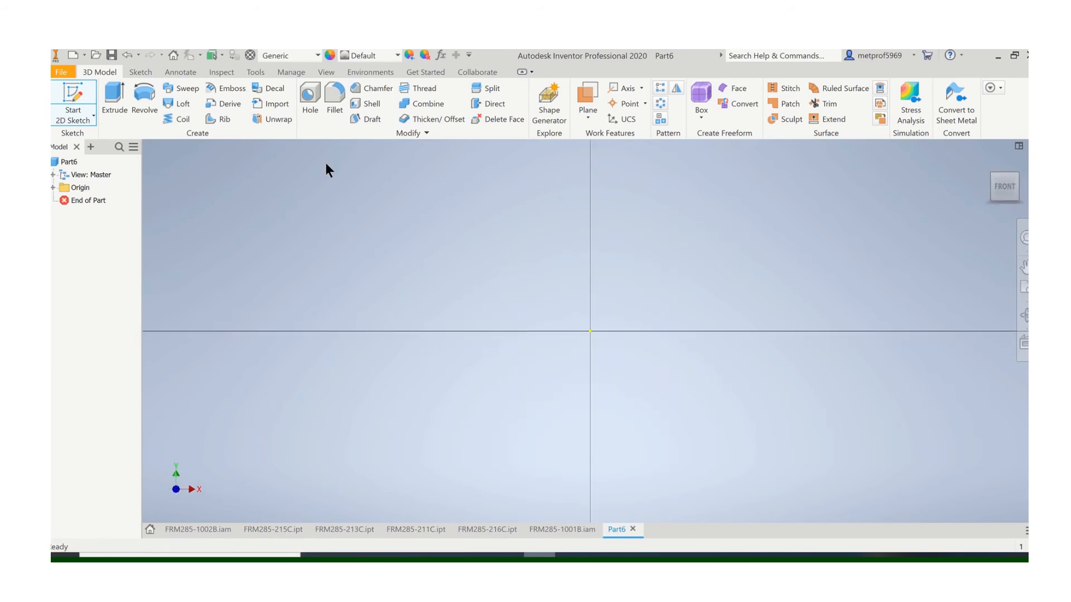
click(140, 93)
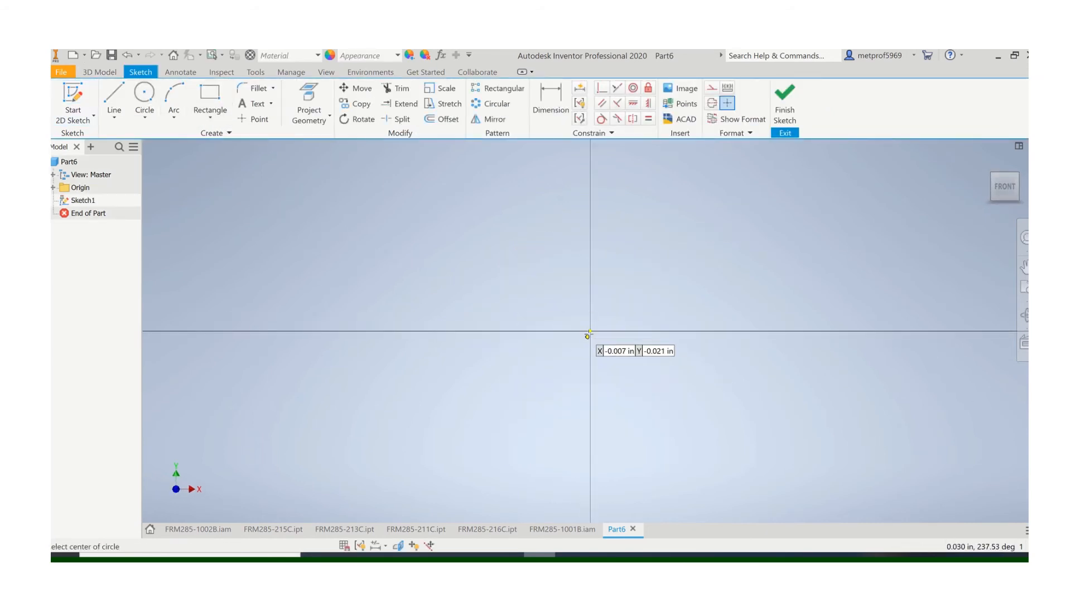
click(589, 332)
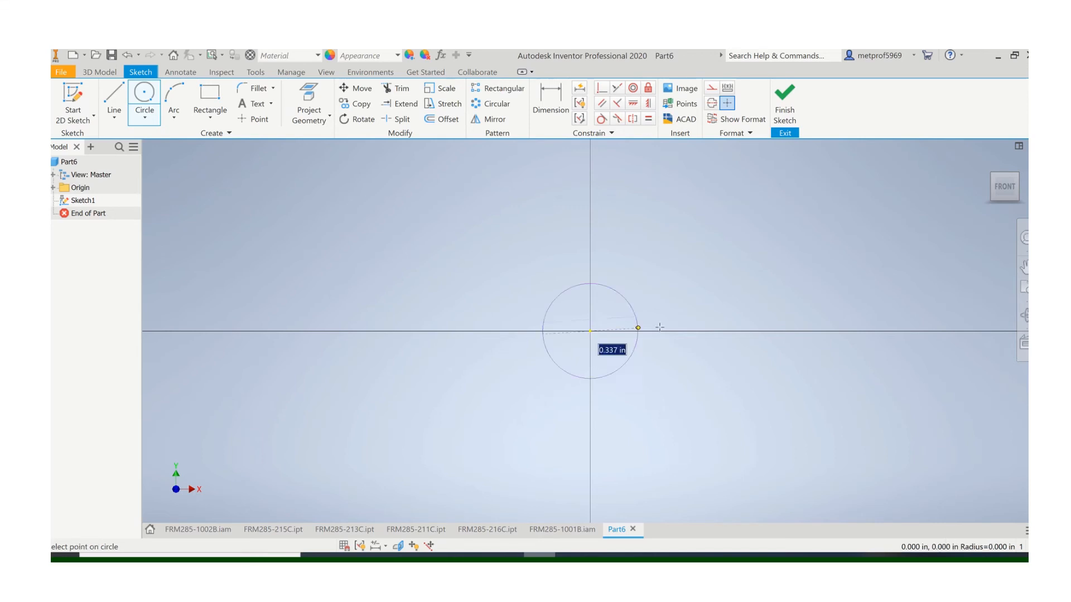
key(BackSpace)
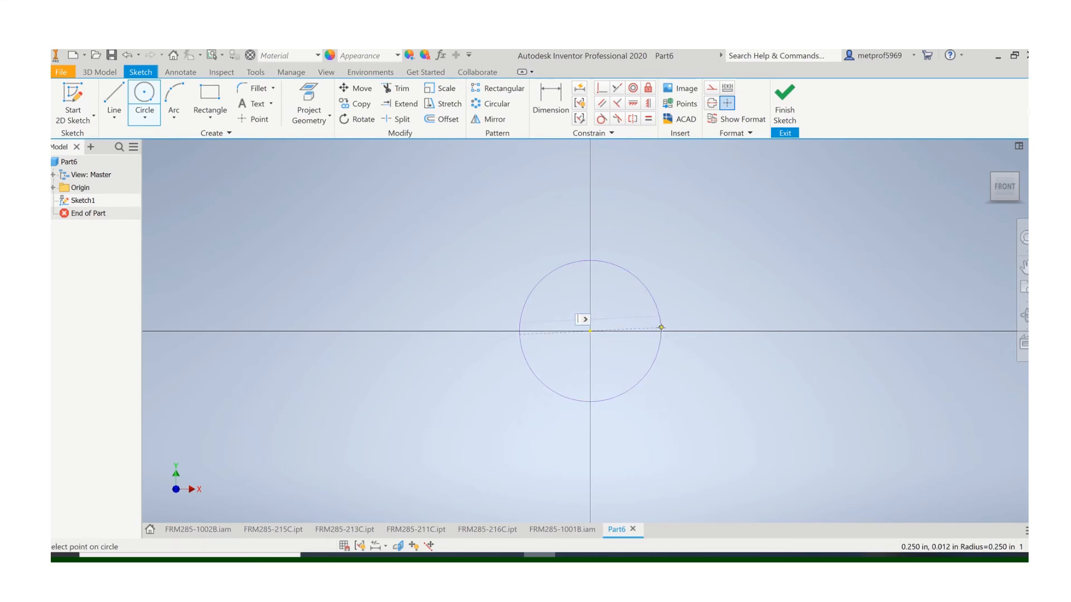
text(.75)
key(Return)
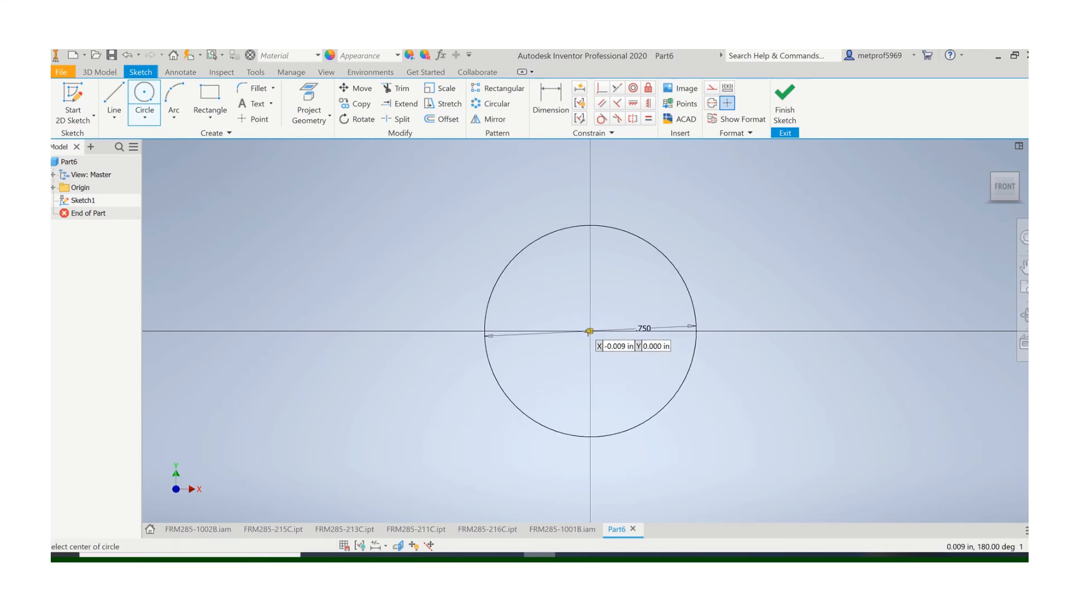
- Draw a concentric 0.62 in diameter circle inside the 0.75 in circle and finish the sketch
click(589, 331)
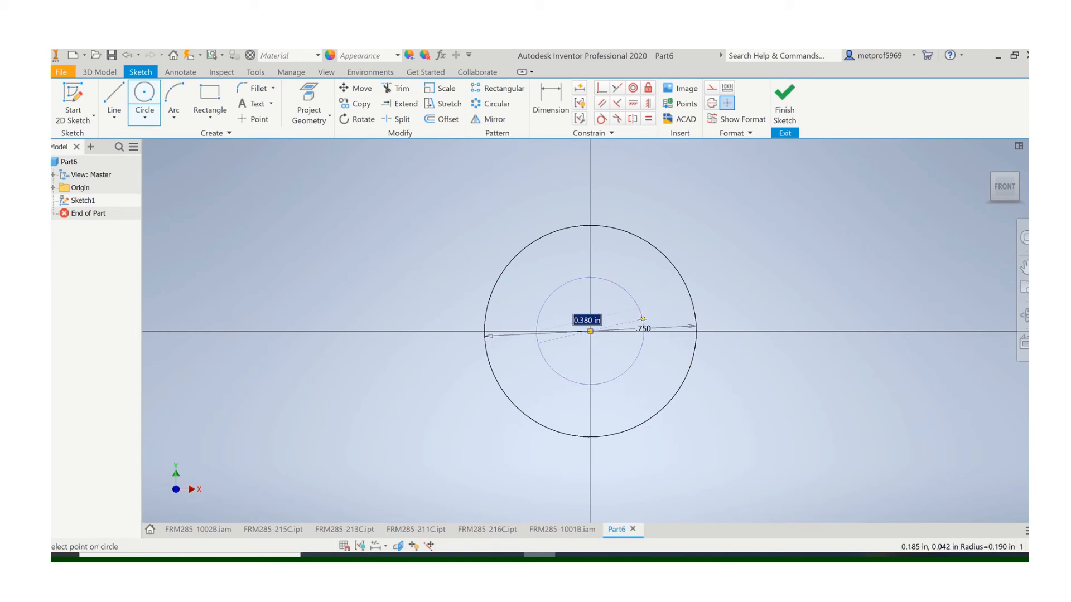
key(BackSpace)
text(.625)
key(Return)
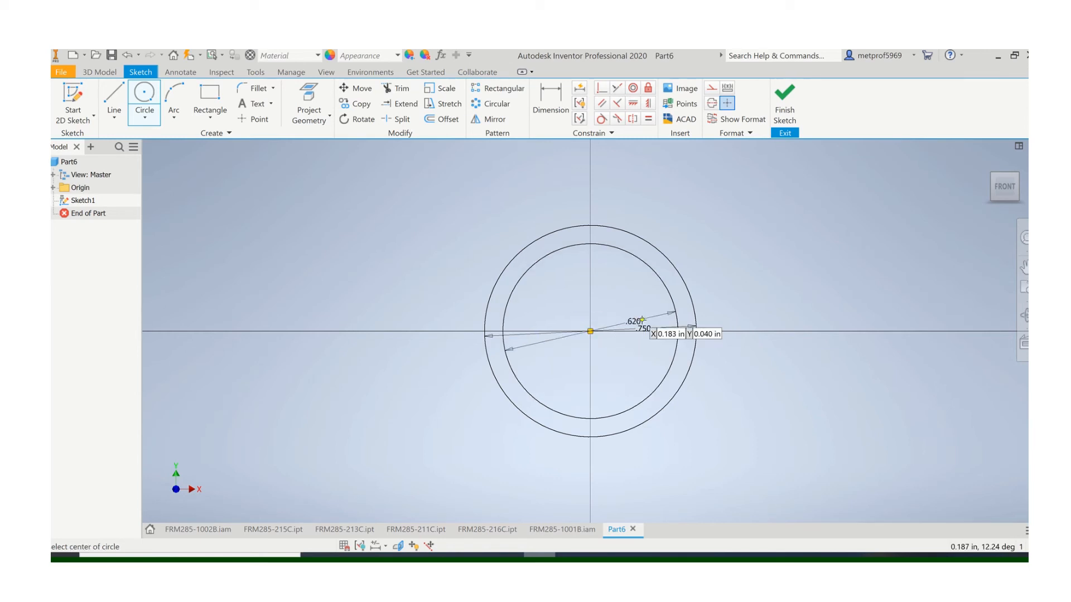
click(785, 106)
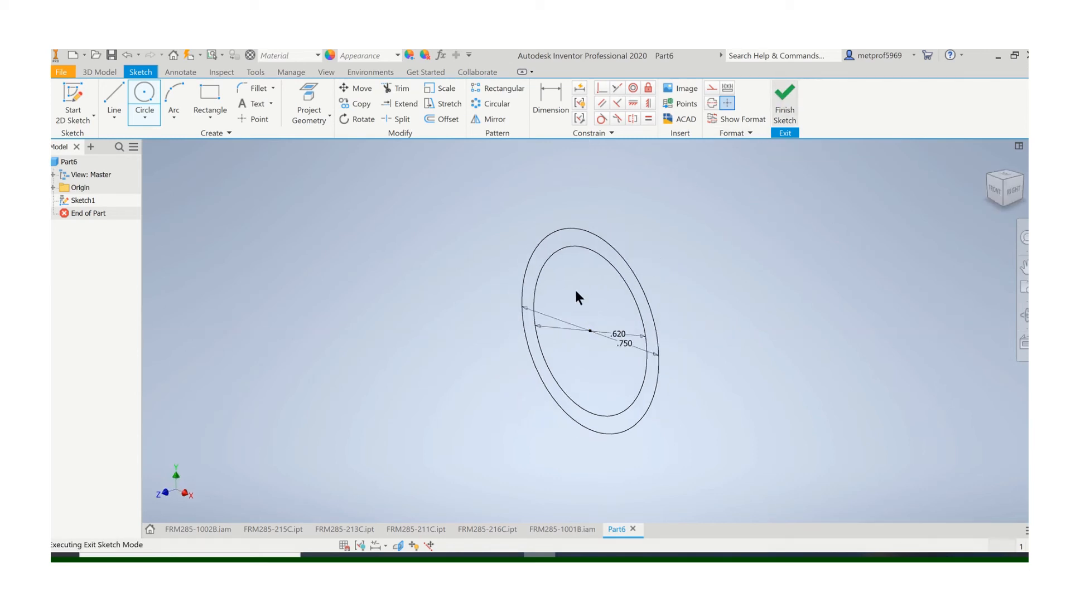
- Extrude the ring between the two circles symmetrically to a total distance of 15.5 in
scroll(423, 296, down, 2)
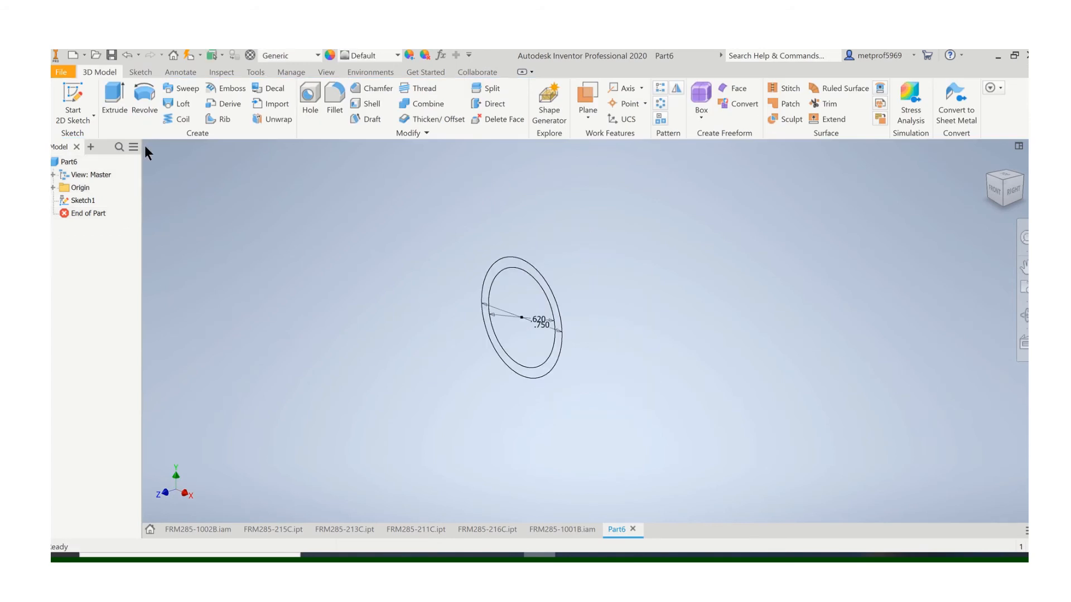
click(114, 97)
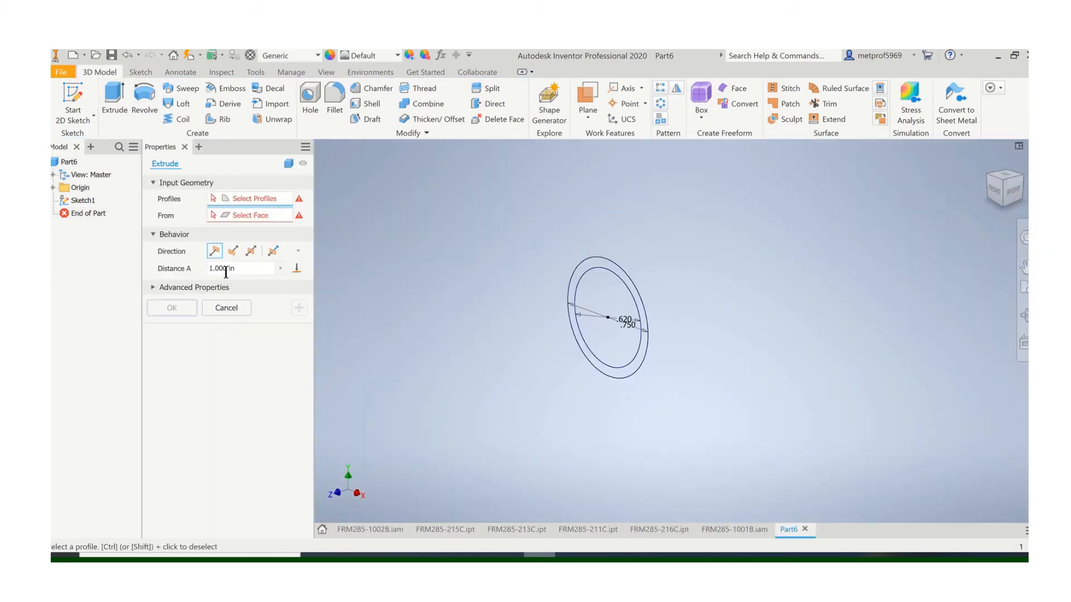
click(597, 267)
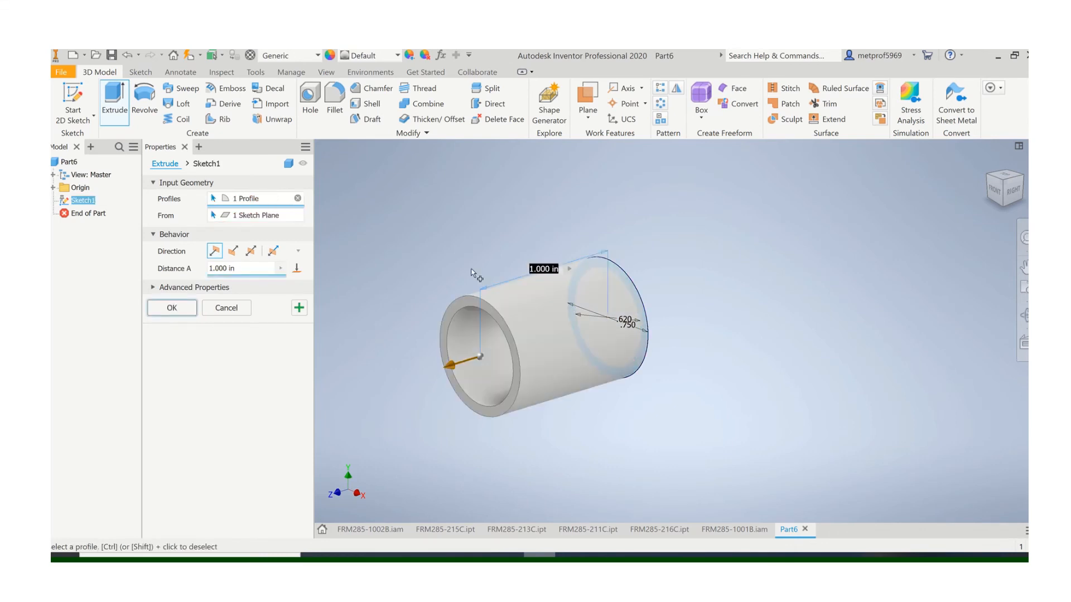
click(251, 250)
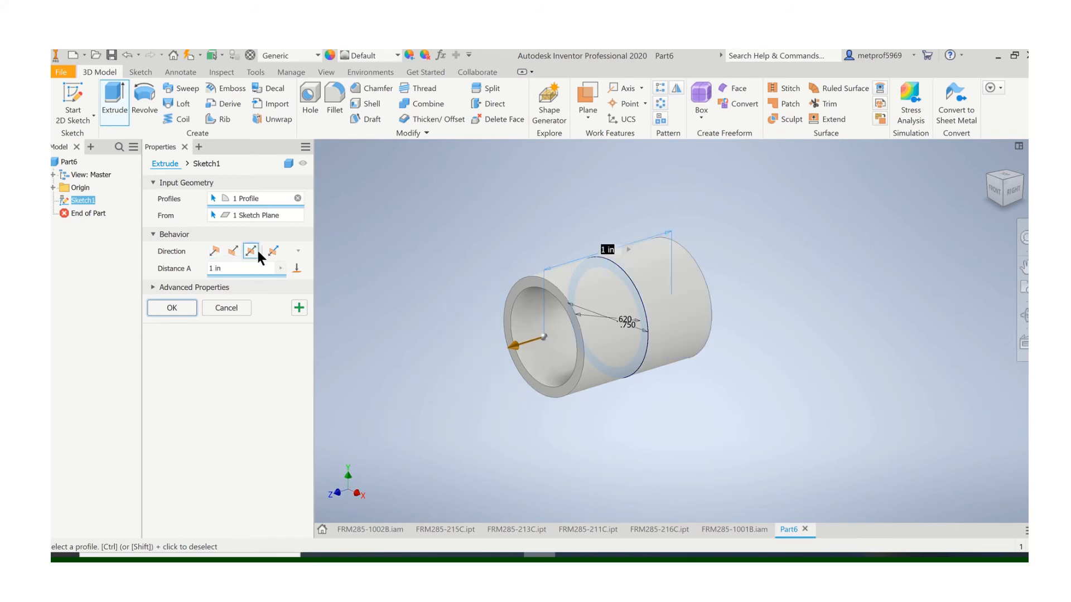
click(236, 270)
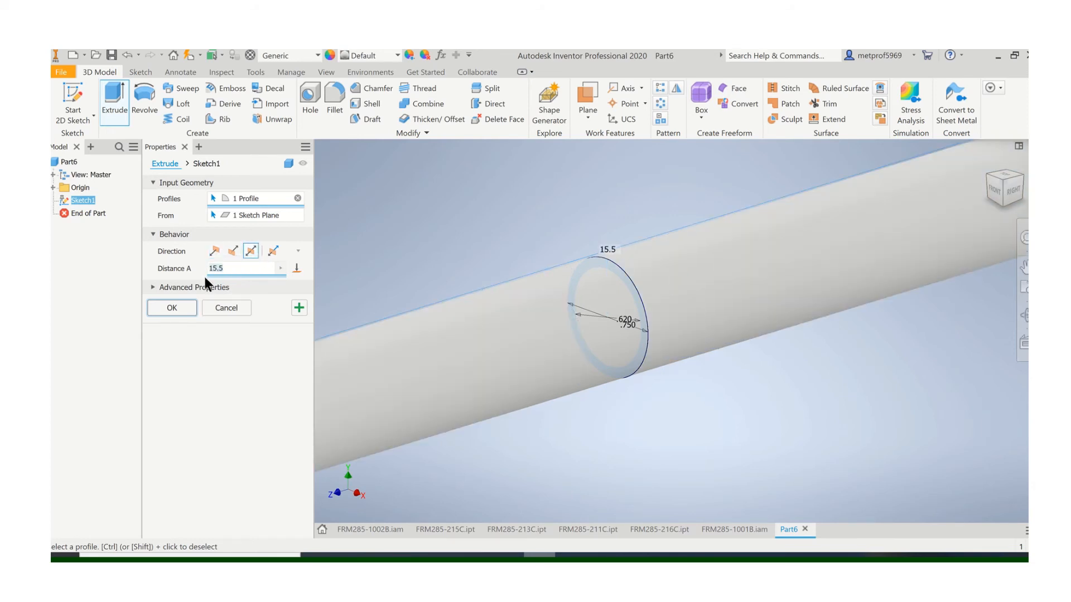
click(174, 307)
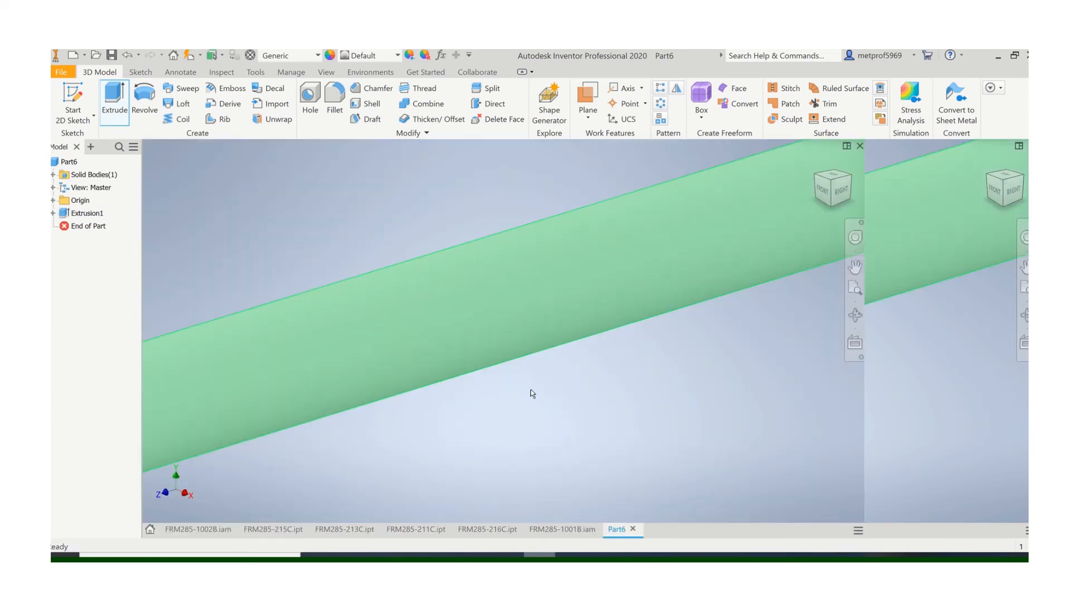
scroll(531, 389, up, 5)
scroll(558, 390, down, 4)
scroll(557, 389, up, 3)
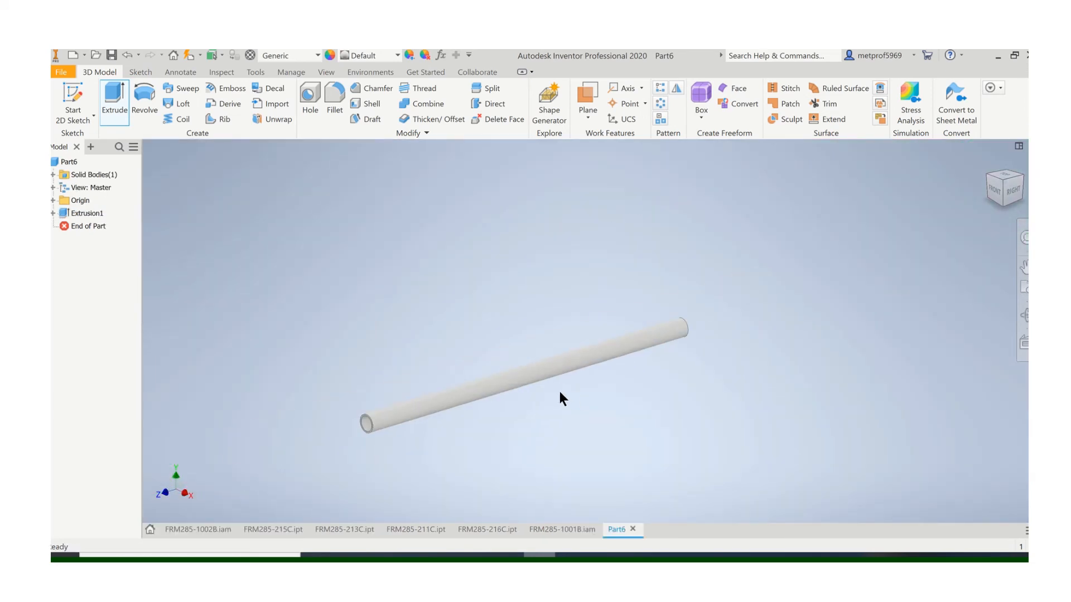
middle_drag(558, 389, 556, 352)
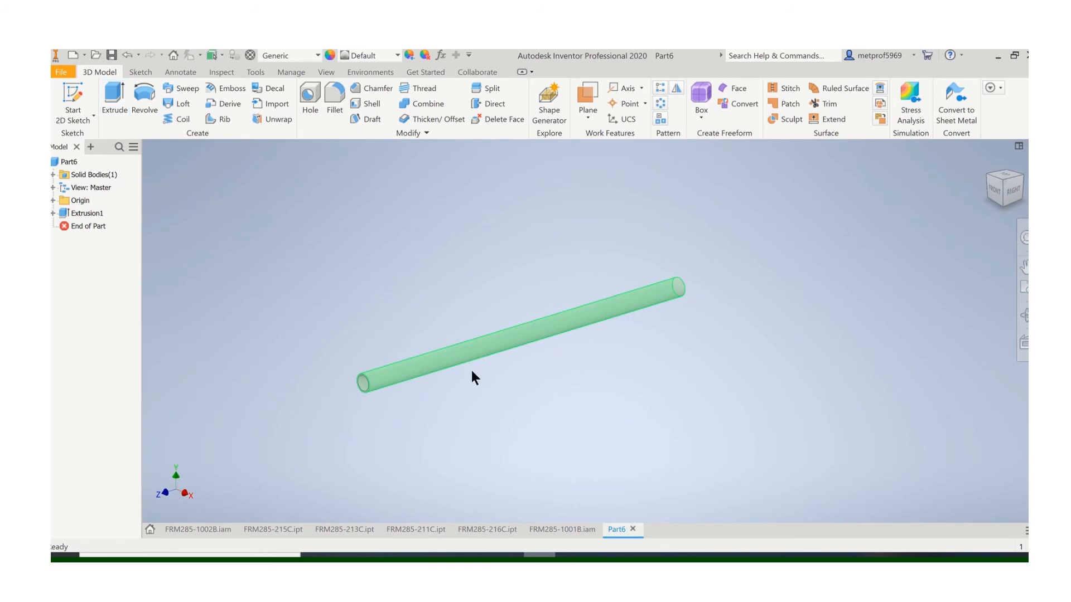
- Examine the angled cut ends of the two long tubes in the FRM285-1001B assembly, then return to the new tube part
click(567, 527)
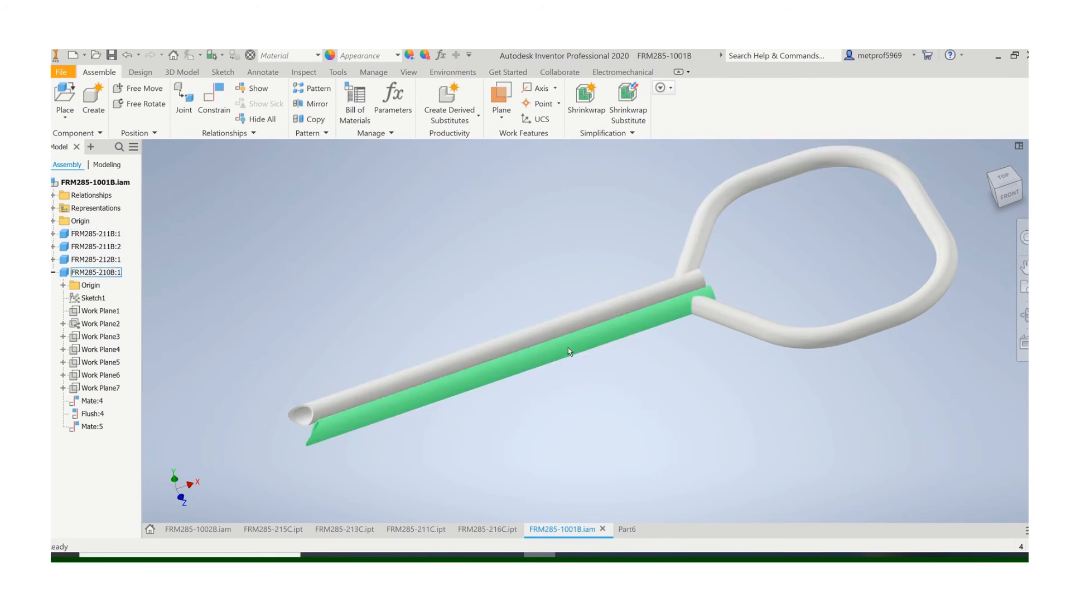
scroll(297, 421, up, 4)
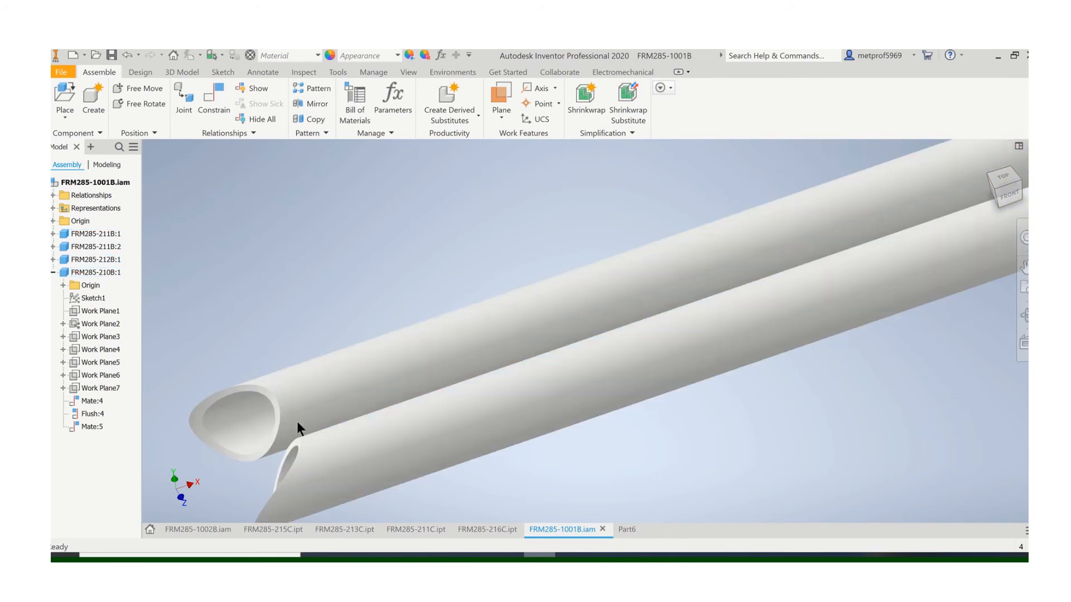
middle_drag(297, 420, 416, 360)
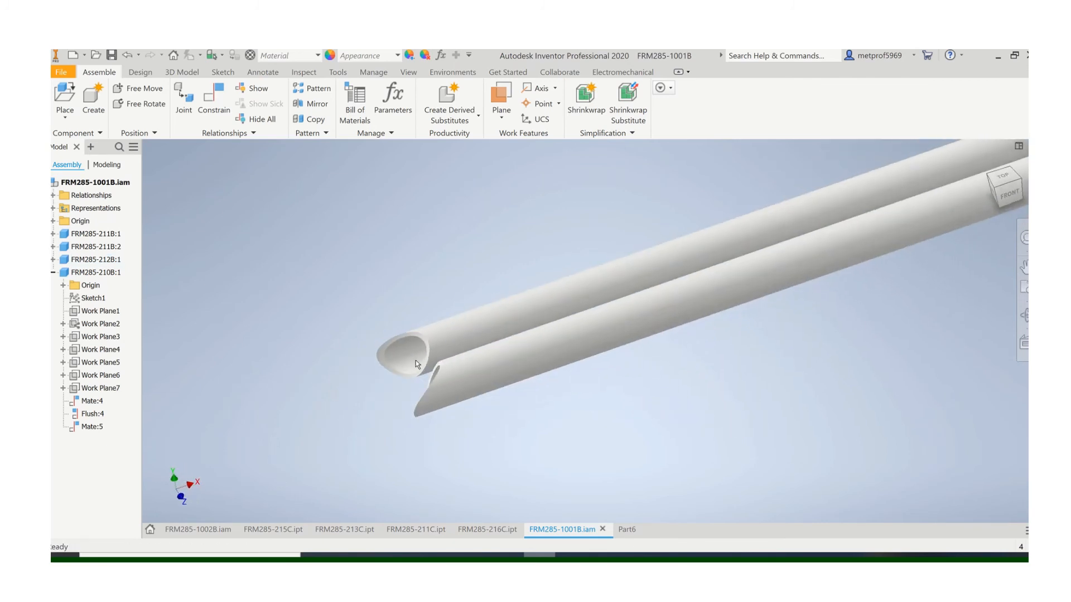
scroll(446, 389, down, 3)
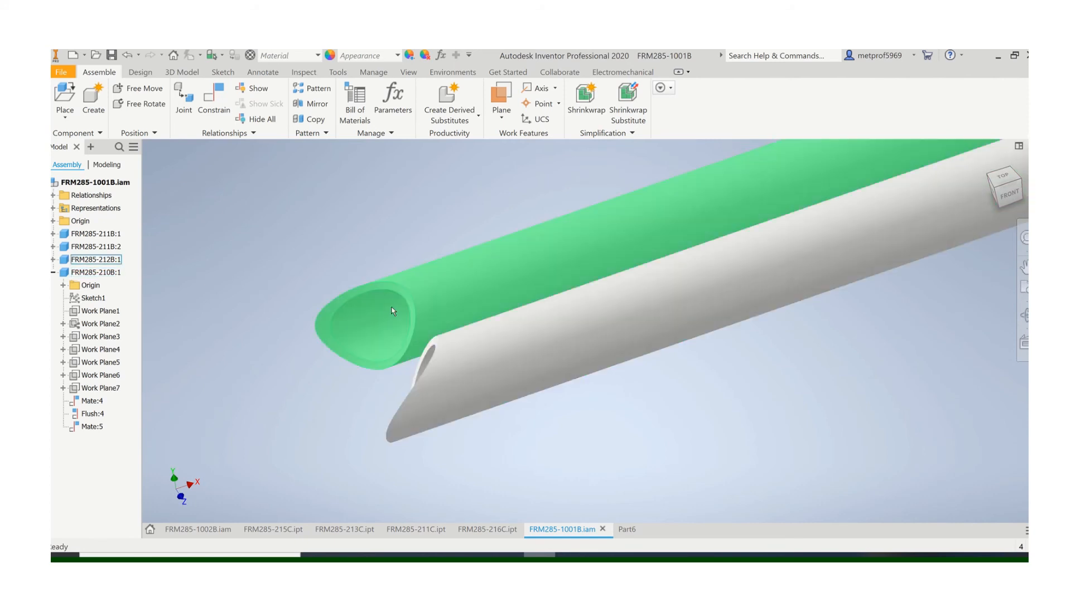
scroll(409, 361, up, 3)
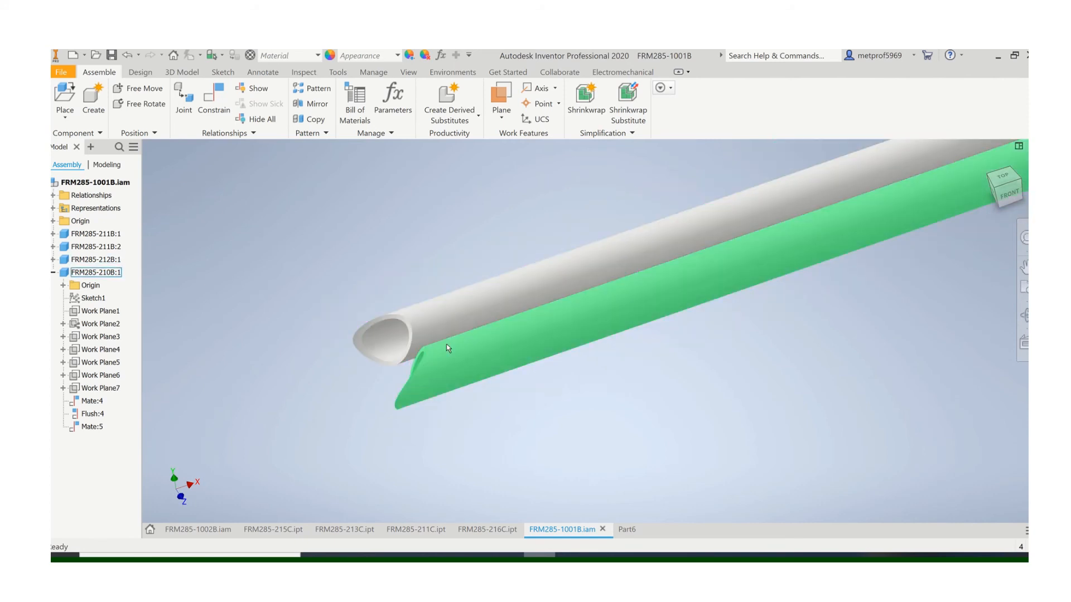
middle_drag(449, 347, 580, 401)
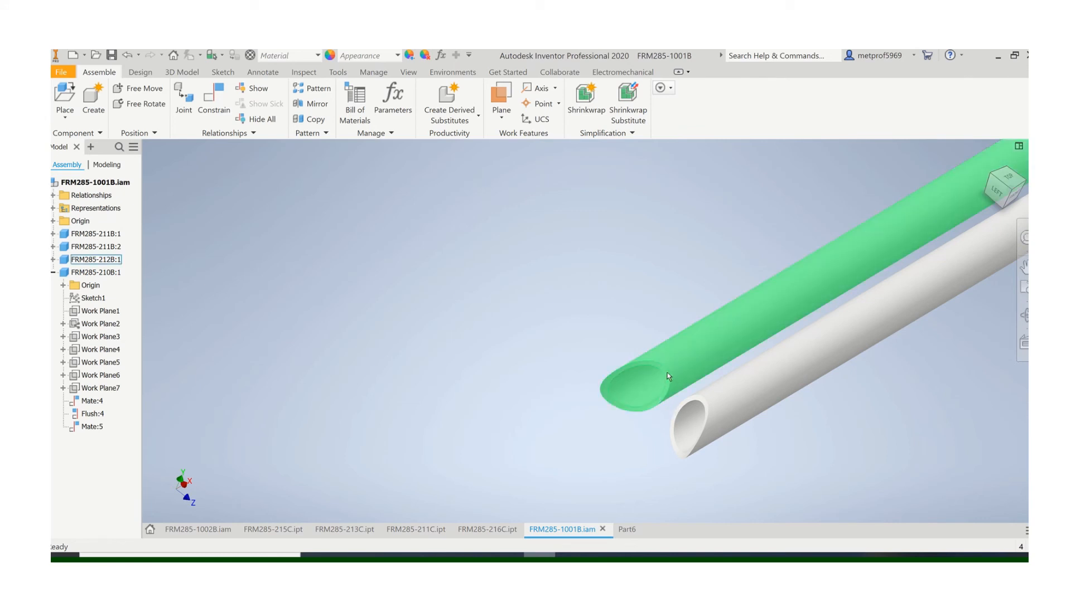
scroll(608, 418, down, 2)
scroll(583, 405, down, 3)
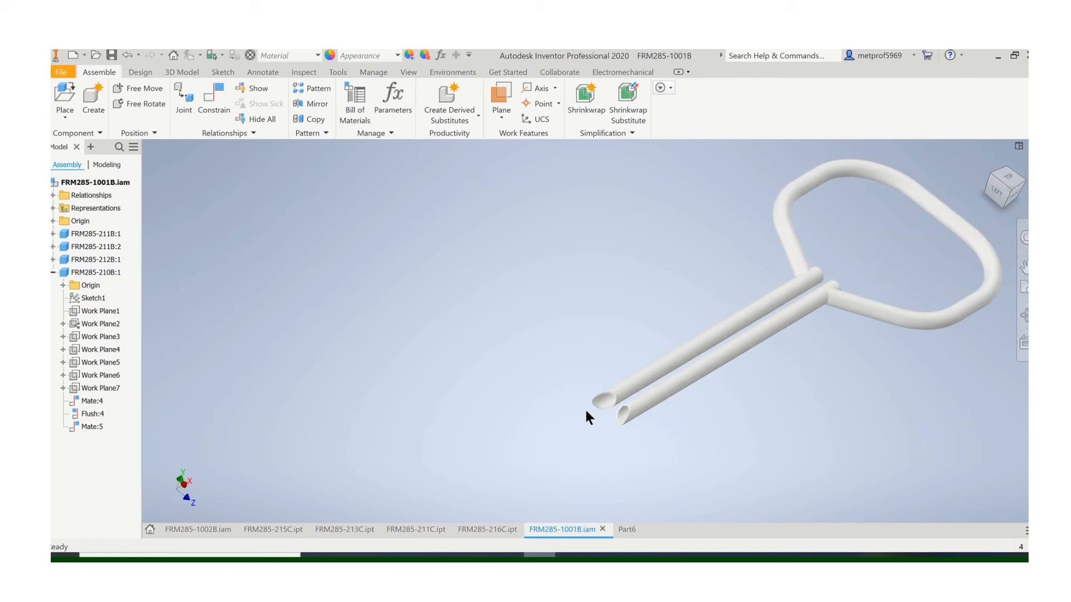
middle_drag(585, 418, 368, 419)
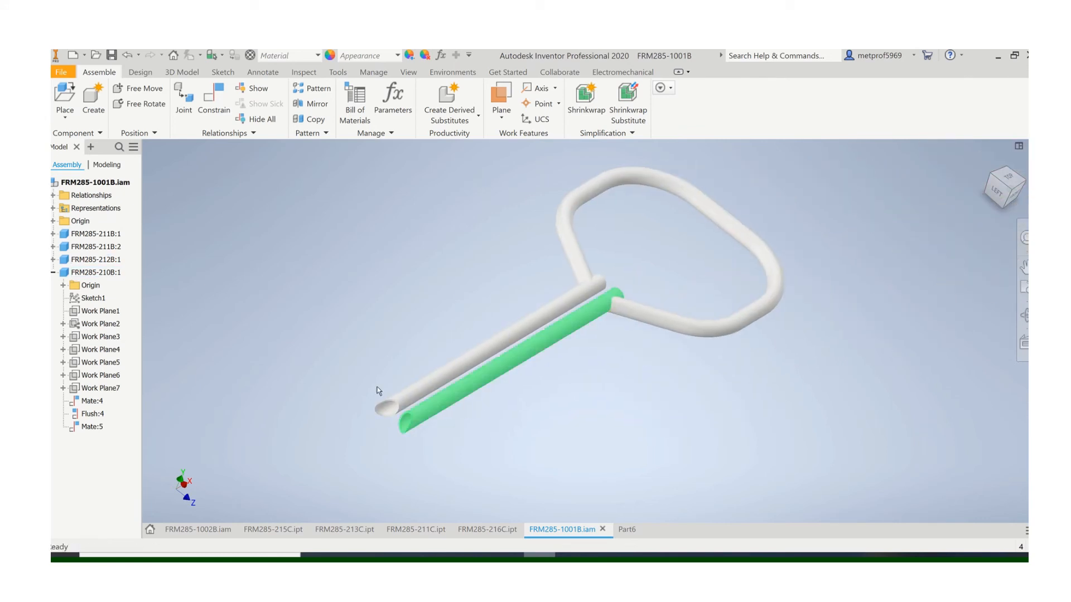
click(619, 528)
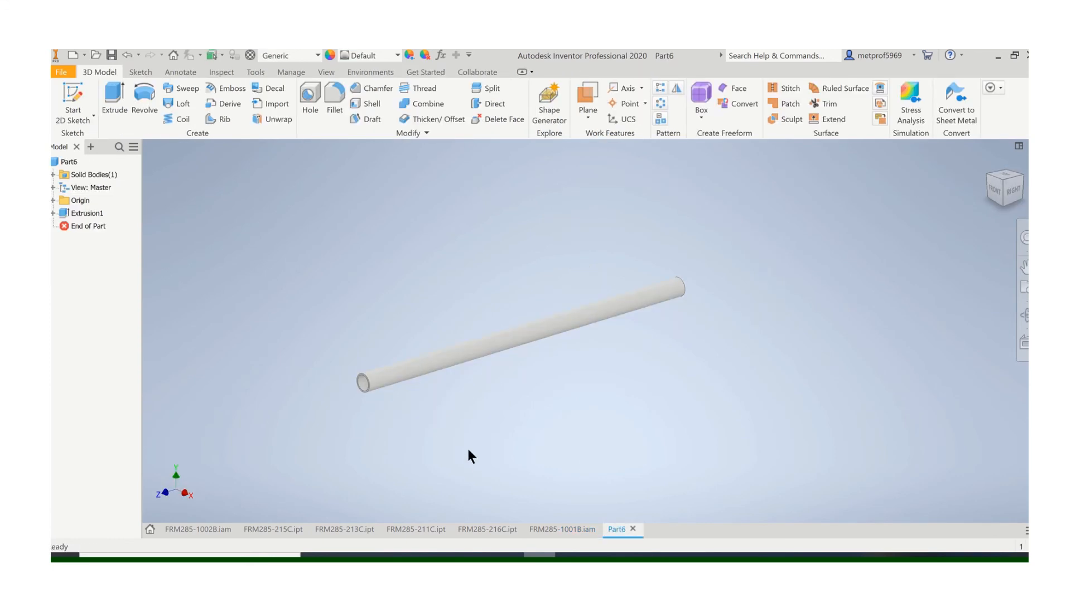
- Make the origin YZ plane of the tube part visible
click(54, 200)
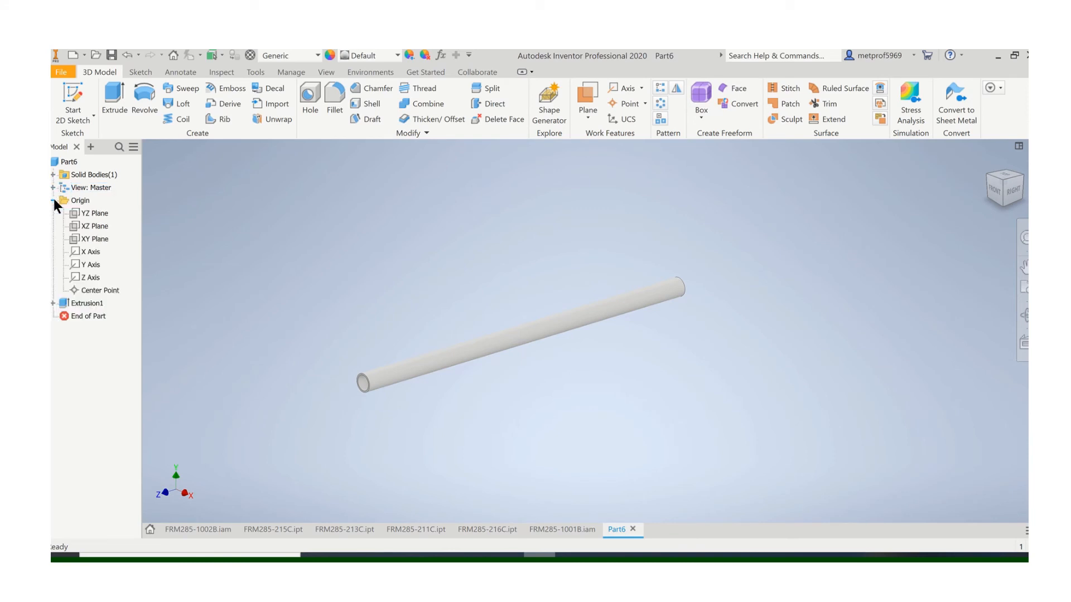
right_click(82, 212)
click(101, 289)
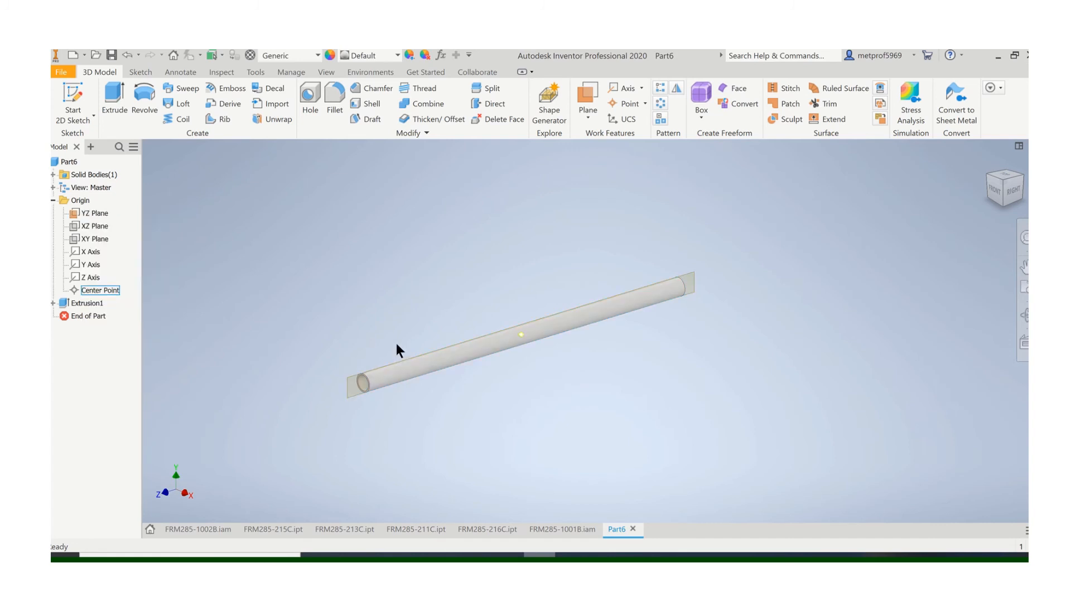
- Create a work plane offset -0.5 in from the YZ plane, alongside the tube
scroll(429, 379, up, 3)
scroll(424, 381, down, 3)
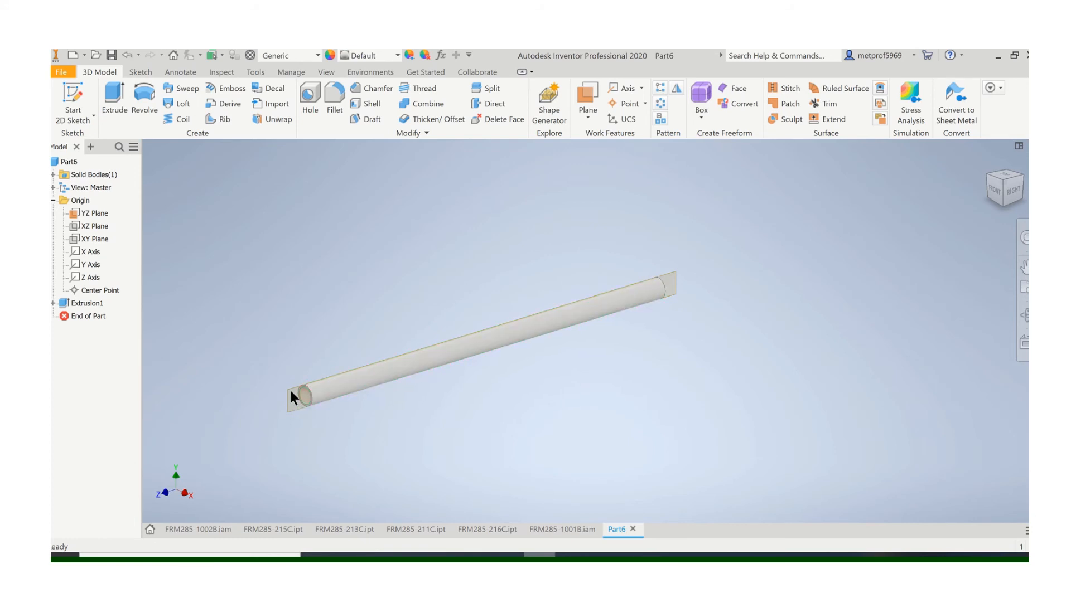
shift+middle_drag(301, 394, 342, 419)
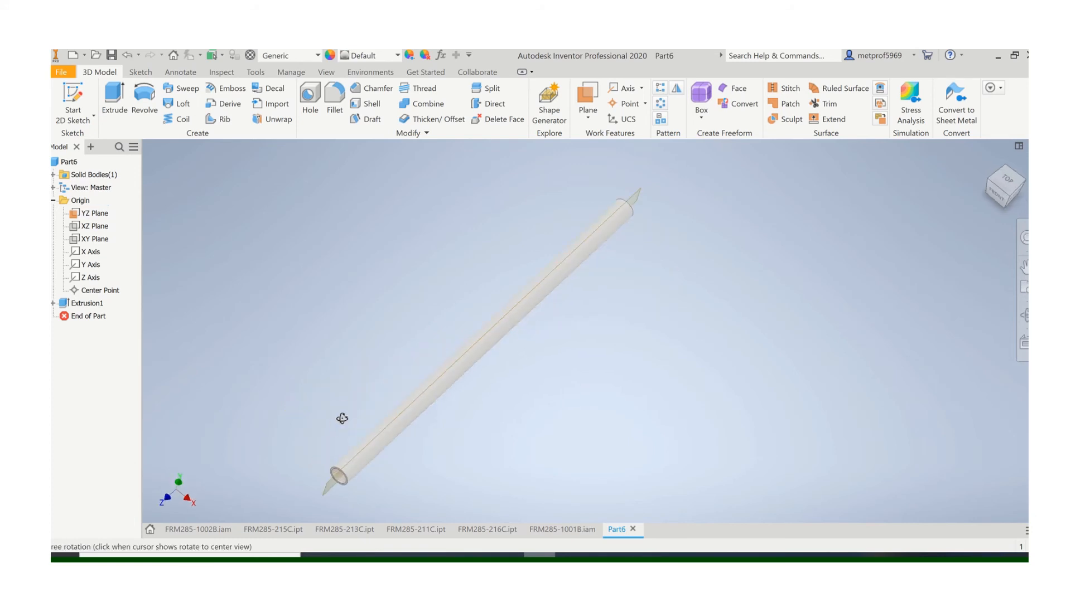
scroll(346, 427, up, 5)
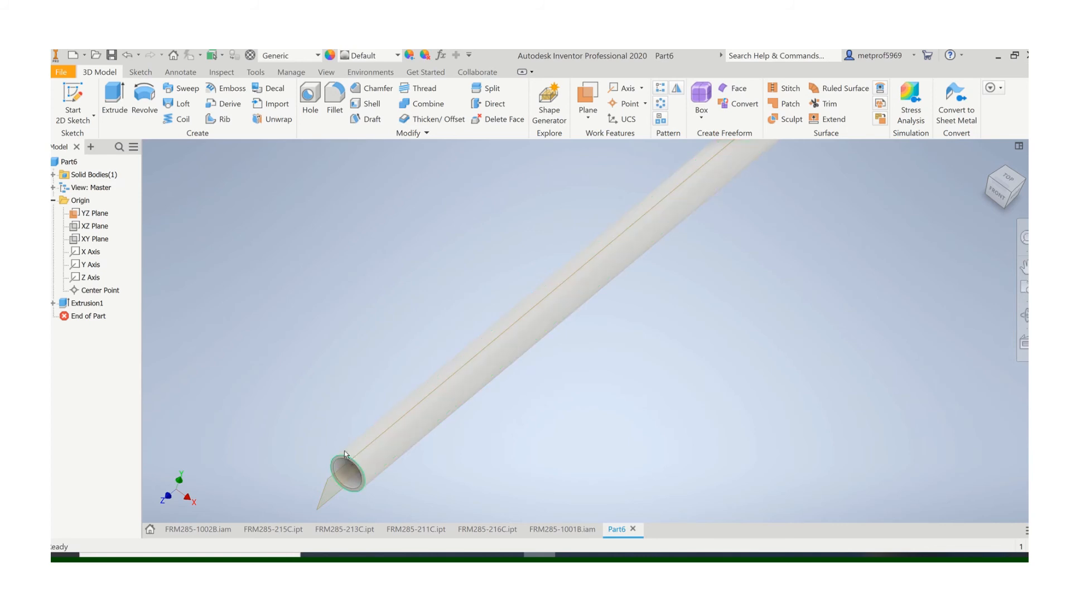
scroll(344, 453, down, 5)
scroll(355, 435, up, 5)
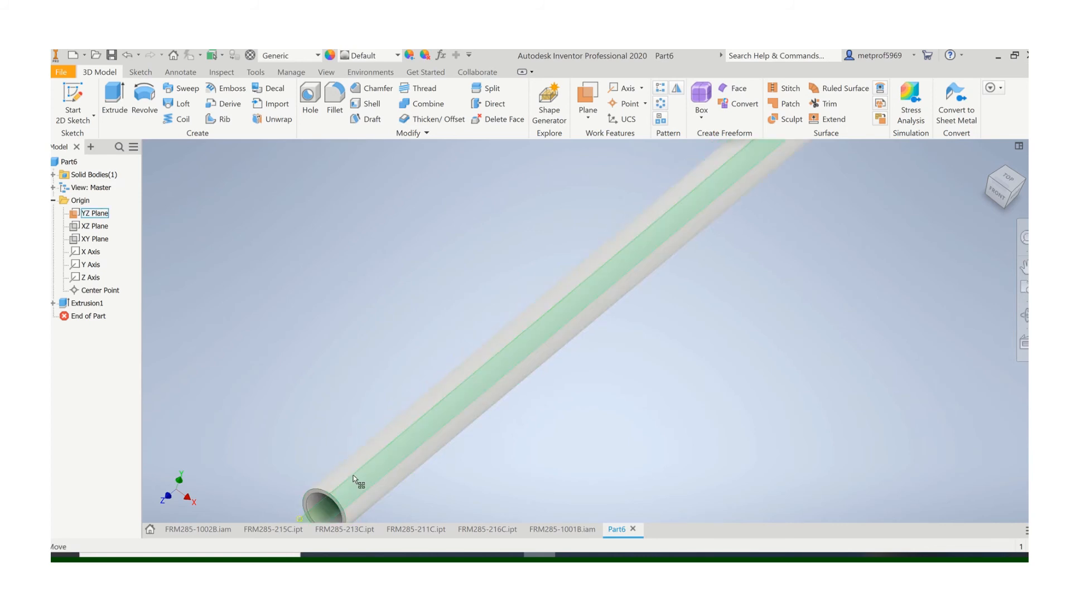
shift+middle_drag(357, 475, 337, 422)
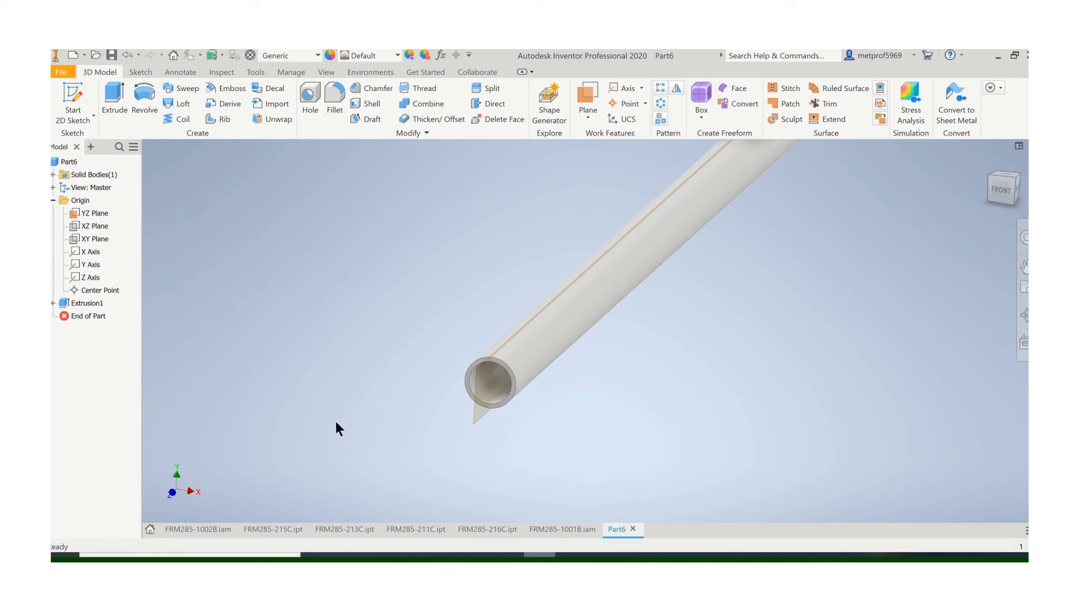
click(581, 116)
click(519, 166)
click(477, 419)
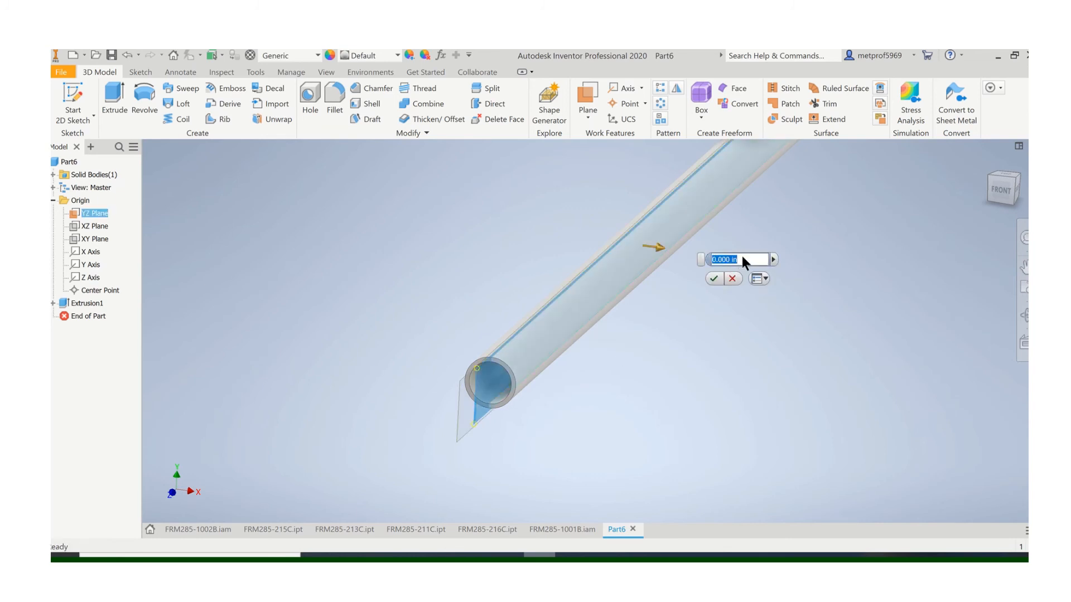
text(-.5)
key(Return)
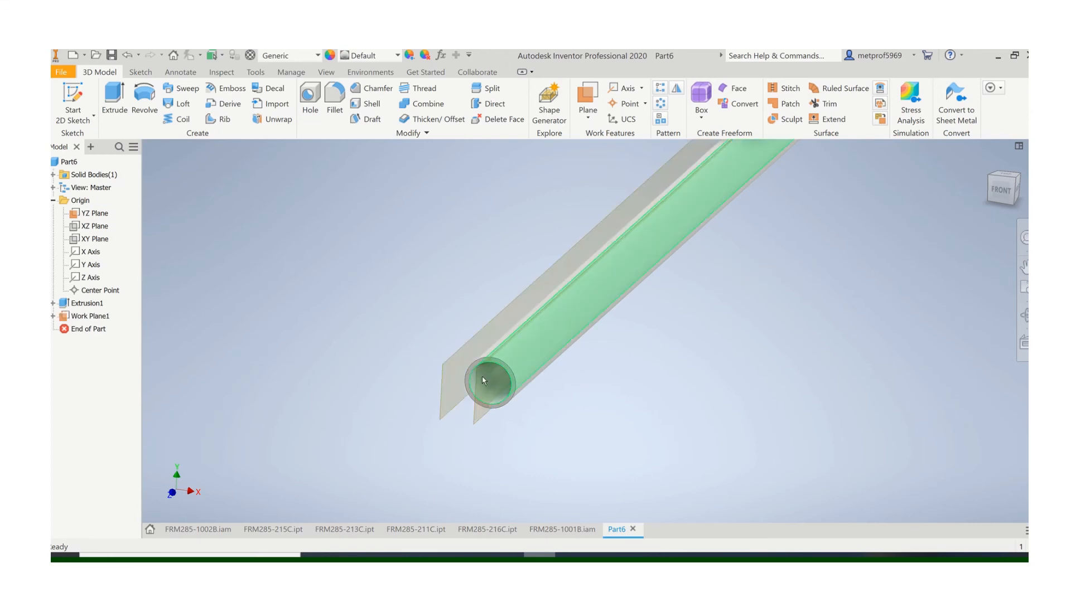
- Hide the origin YZ plane and make the XZ plane visible
click(479, 425)
right_click(480, 423)
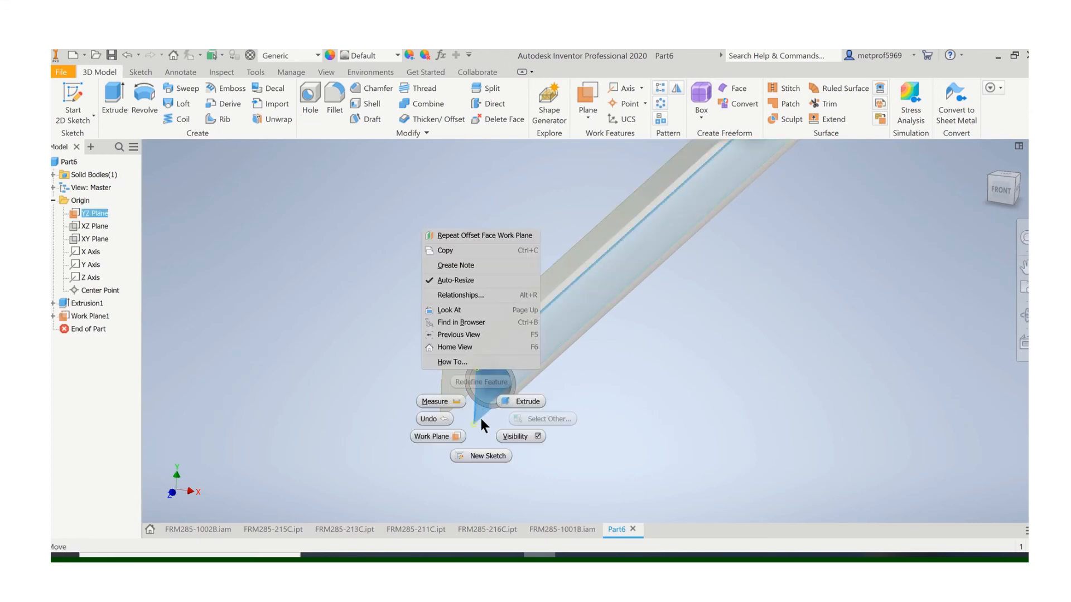
click(514, 435)
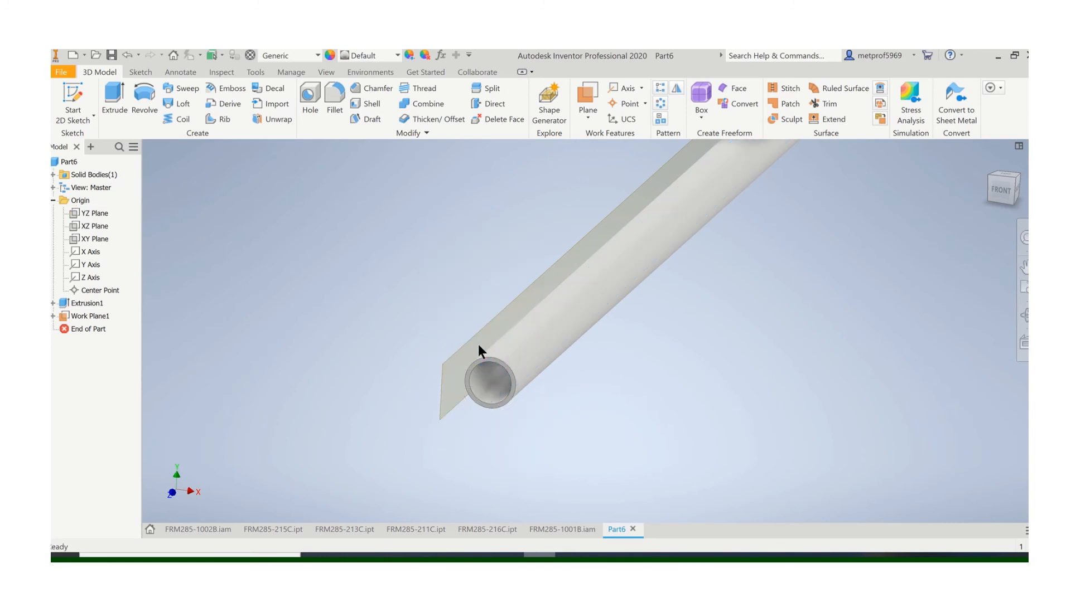
scroll(479, 345, up, 3)
middle_drag(512, 355, 463, 362)
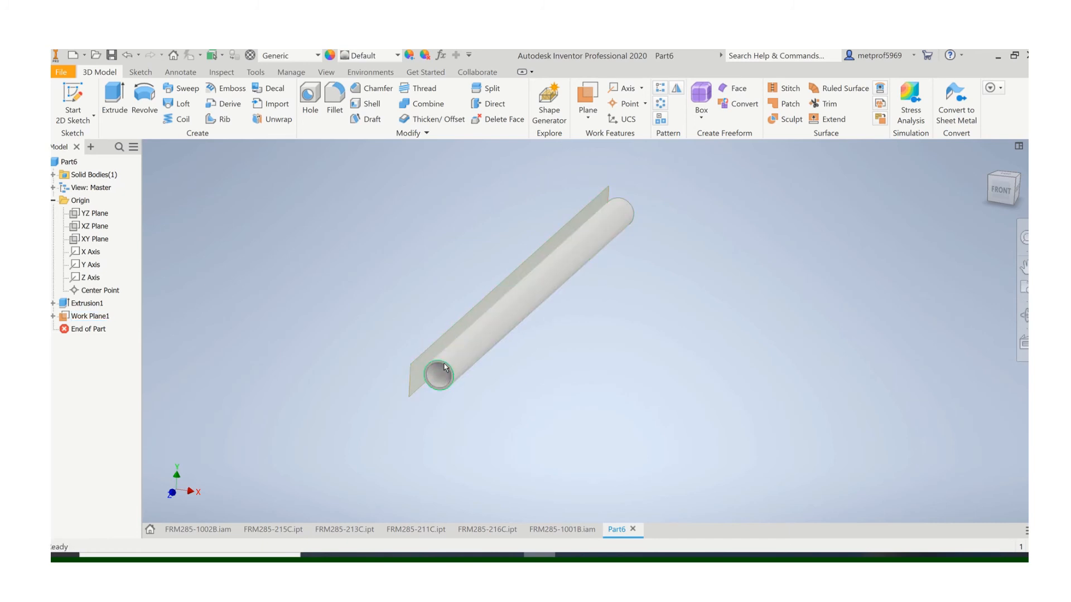
mouse_move(460, 385)
mouse_move(490, 55)
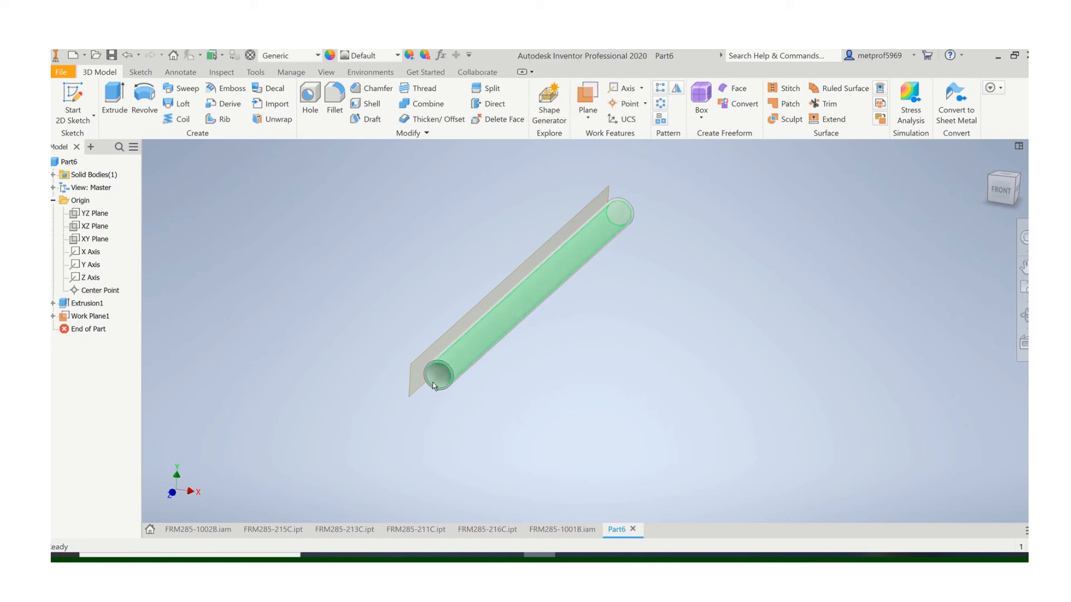
scroll(435, 386, down, 3)
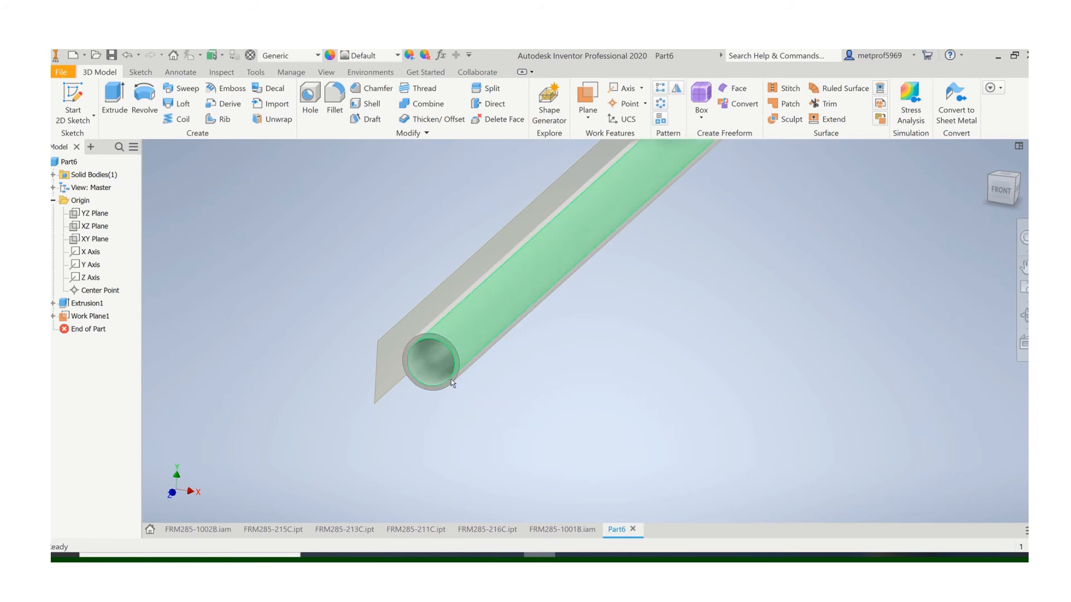
right_click(82, 224)
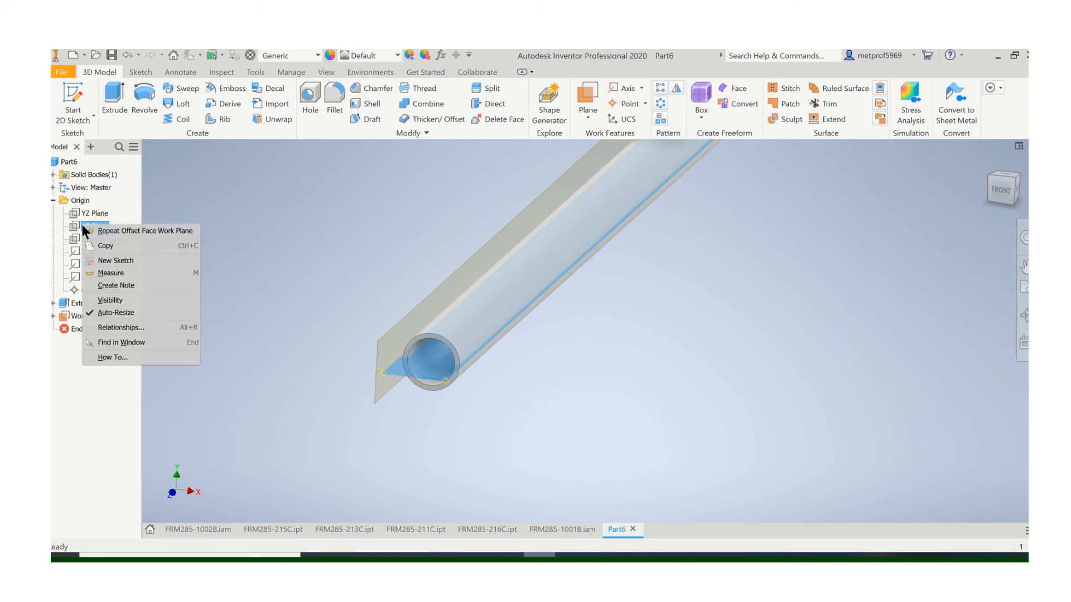
click(108, 299)
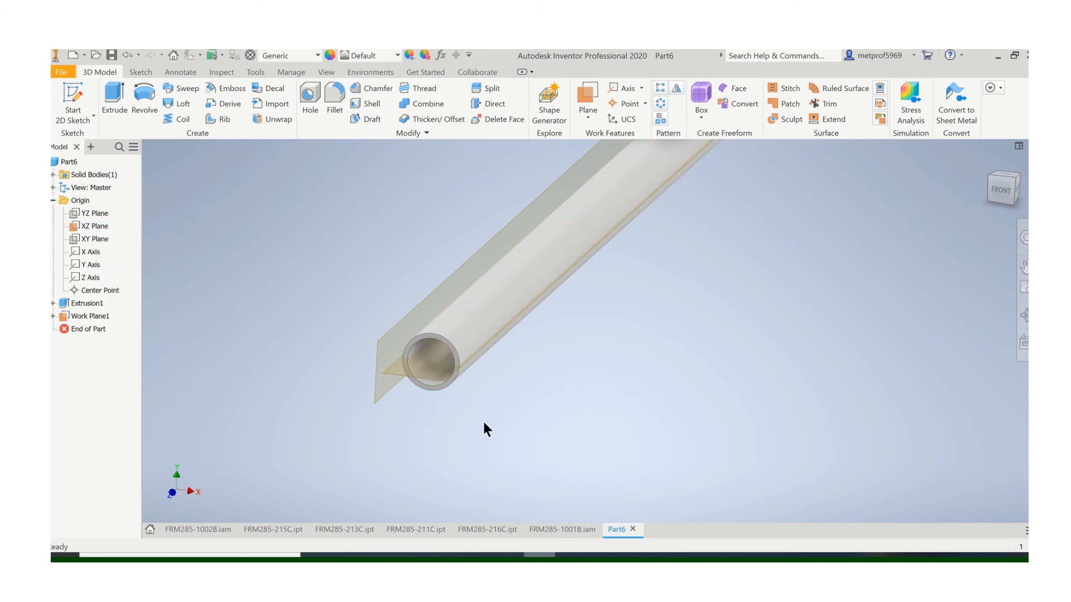
- Create a work plane on the front end face of the tube
shift+middle_drag(482, 421, 438, 425)
scroll(402, 421, up, 3)
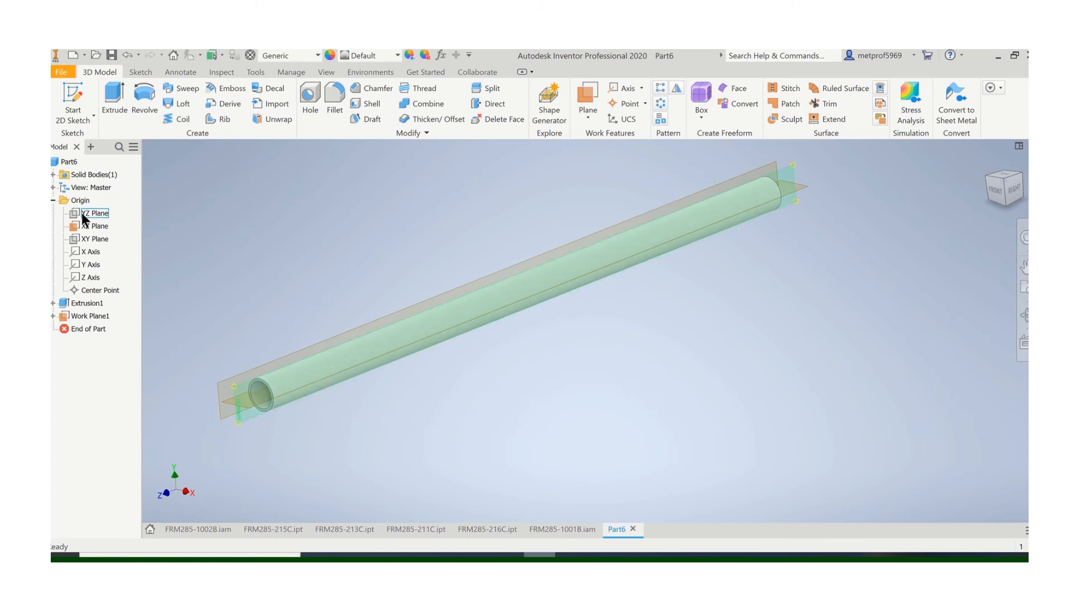
click(592, 99)
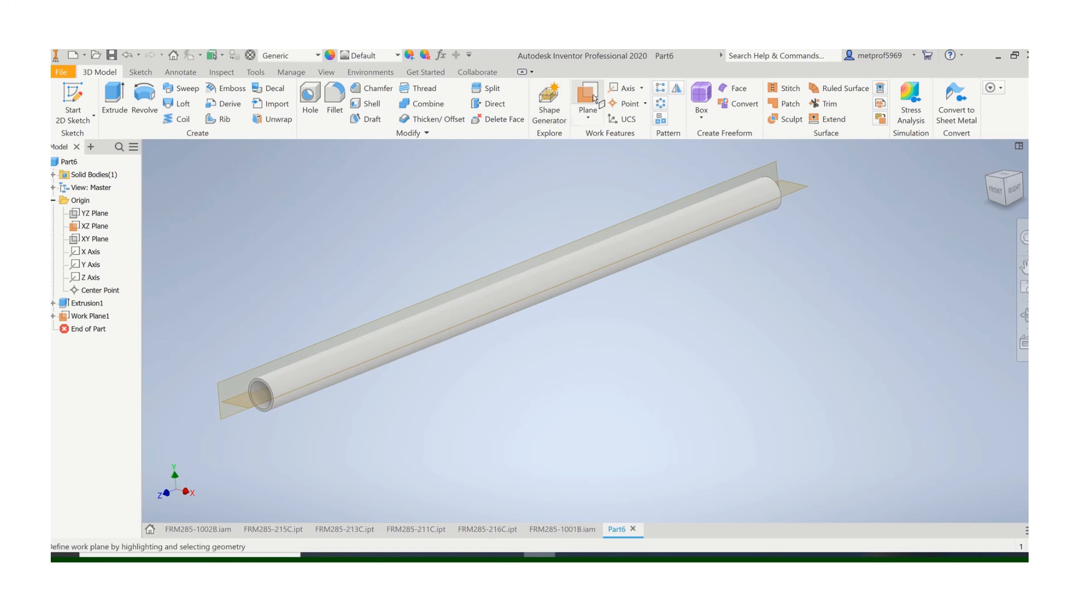
click(594, 114)
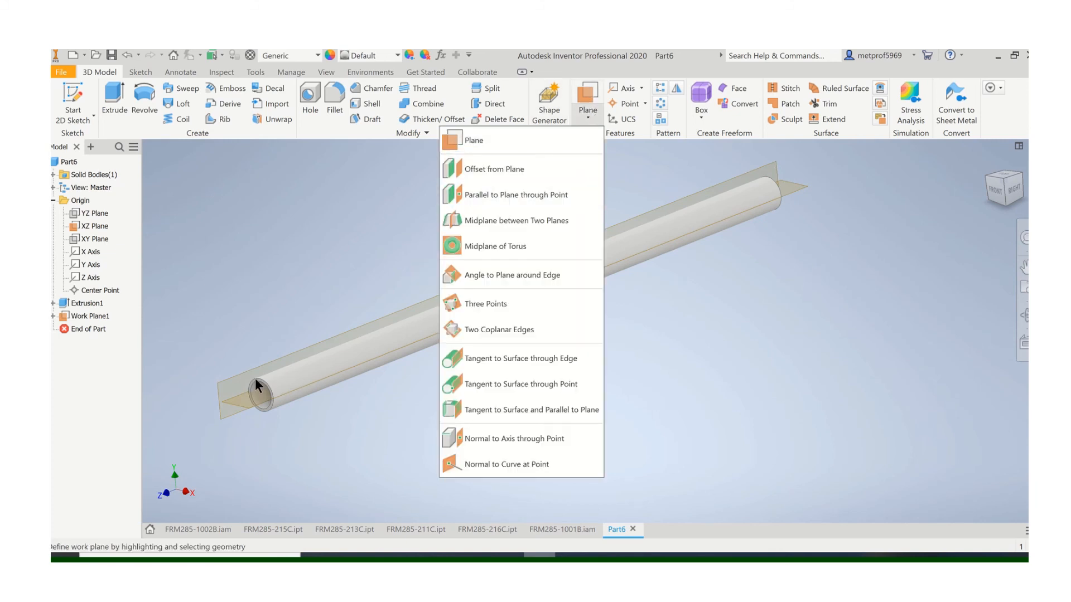
scroll(262, 379, up, 5)
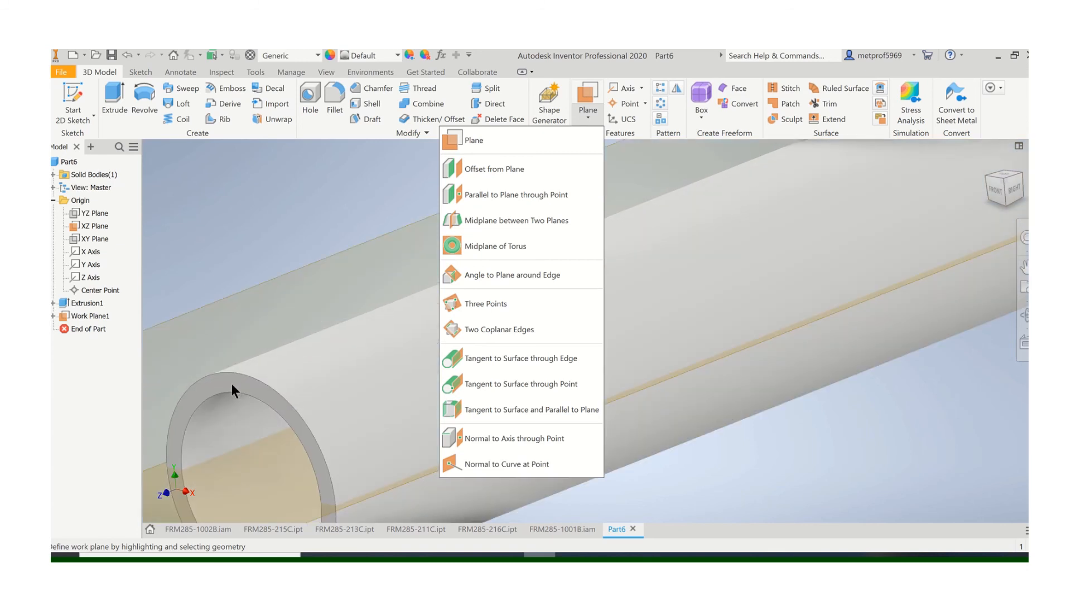
scroll(328, 223, down, 4)
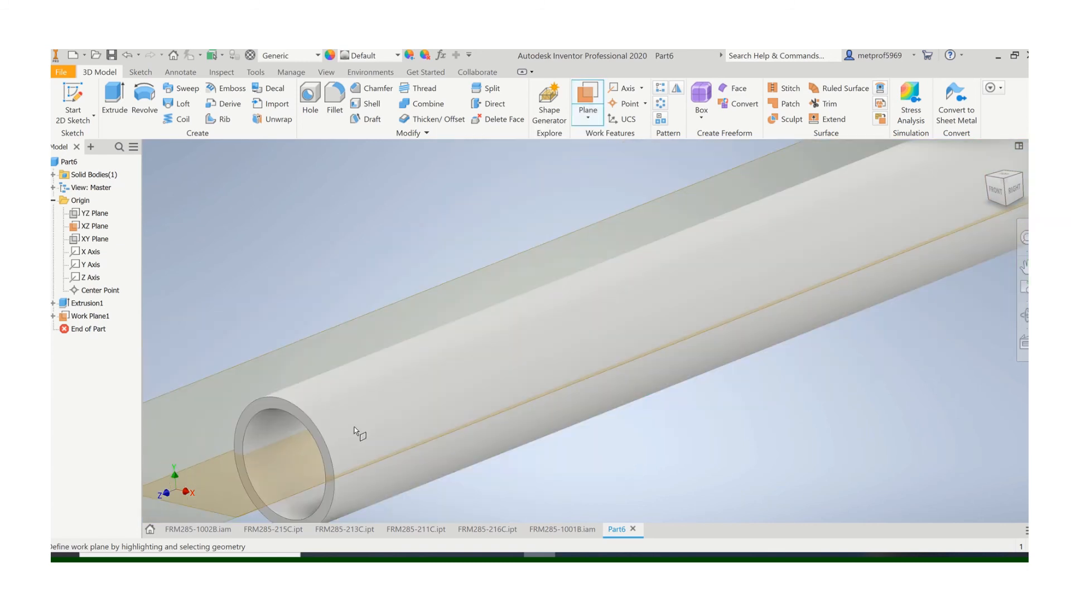
click(455, 73)
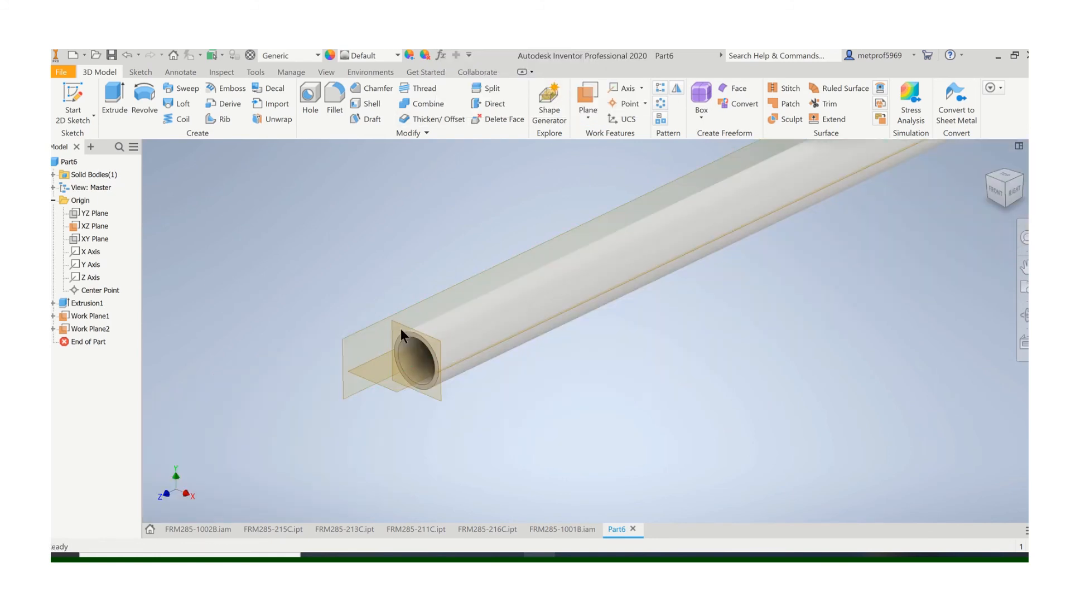
- Create a work plane offset 0.5 in outward from the work plane on the tube's front end face
click(584, 122)
click(521, 166)
click(401, 329)
text(.5)
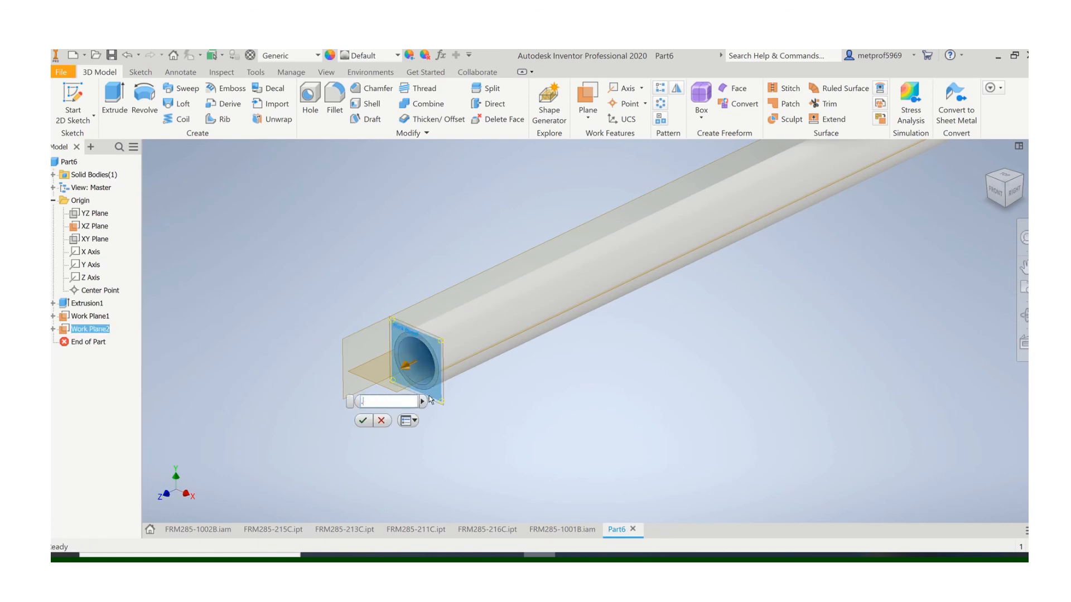
key(Return)
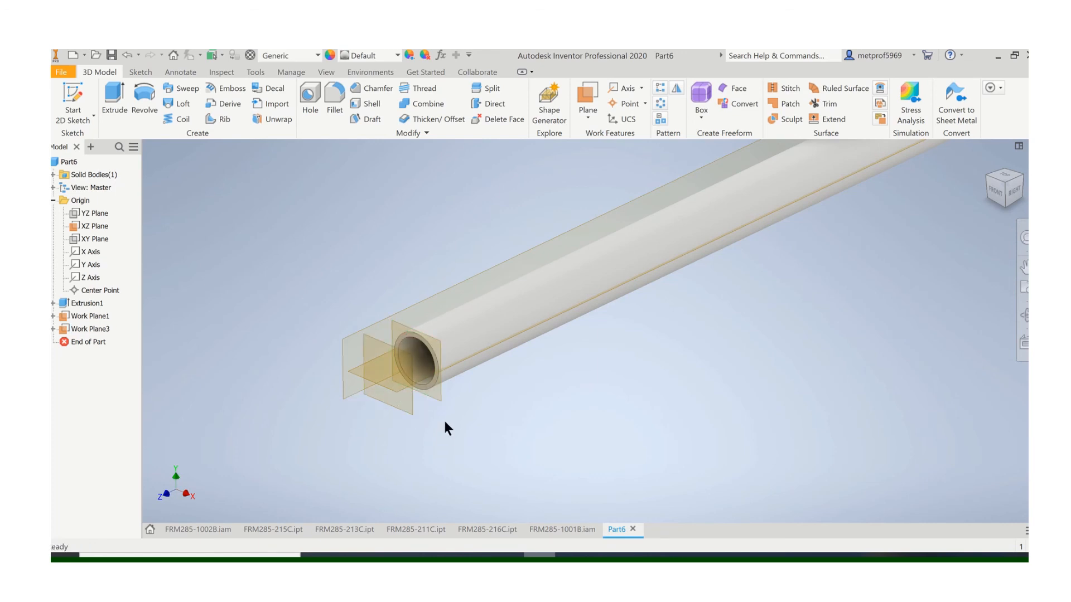
- Hide the work plane on the tube's end face and create a work axis where the 0.5 in offset end plane meets the XZ plane
right_click(439, 399)
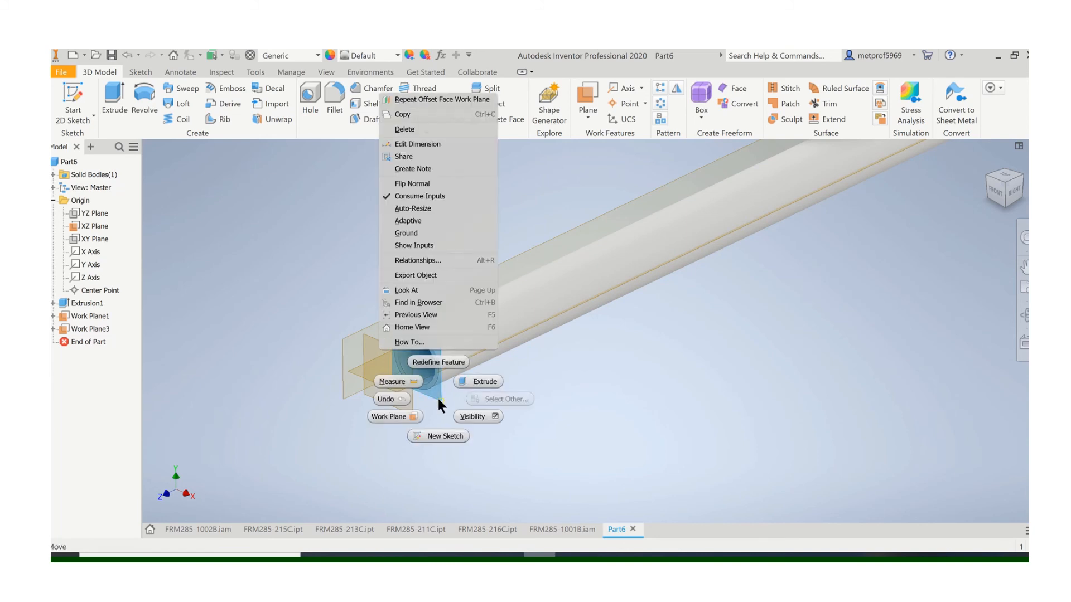
click(483, 415)
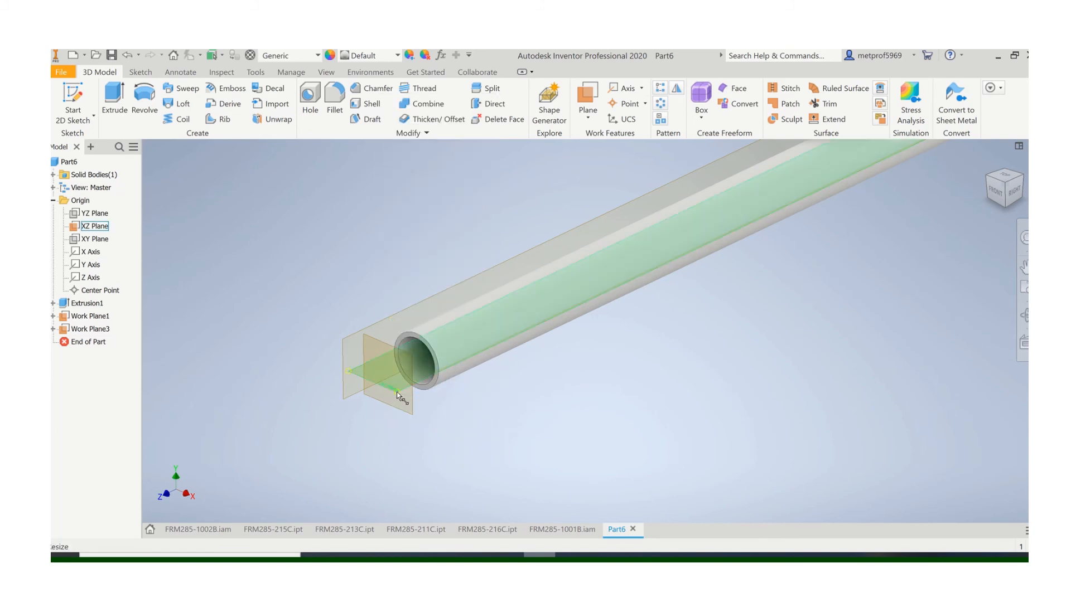
shift+middle_drag(396, 391, 371, 391)
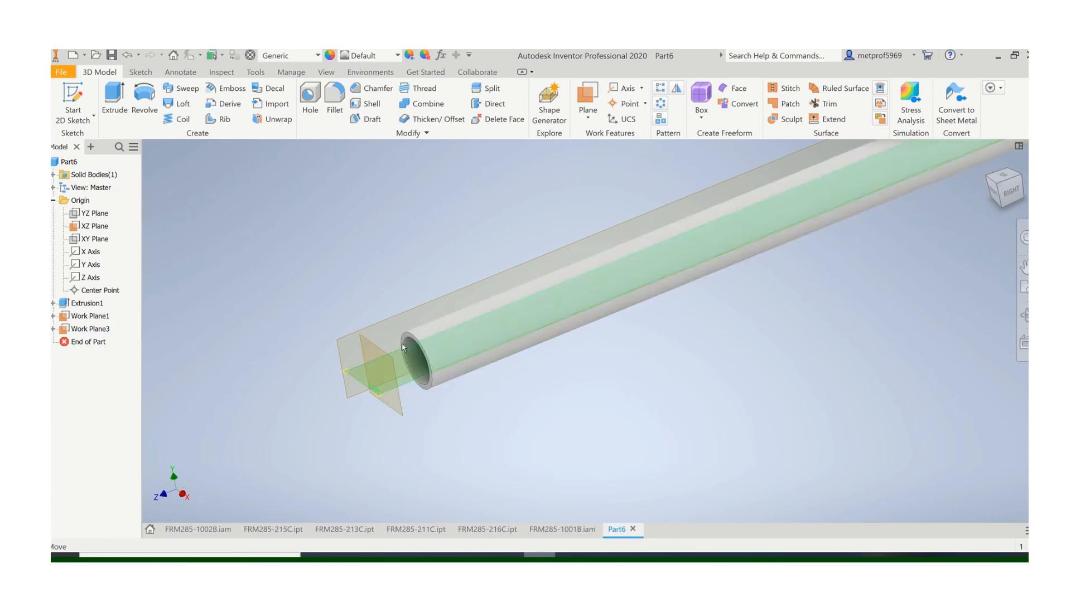
click(622, 91)
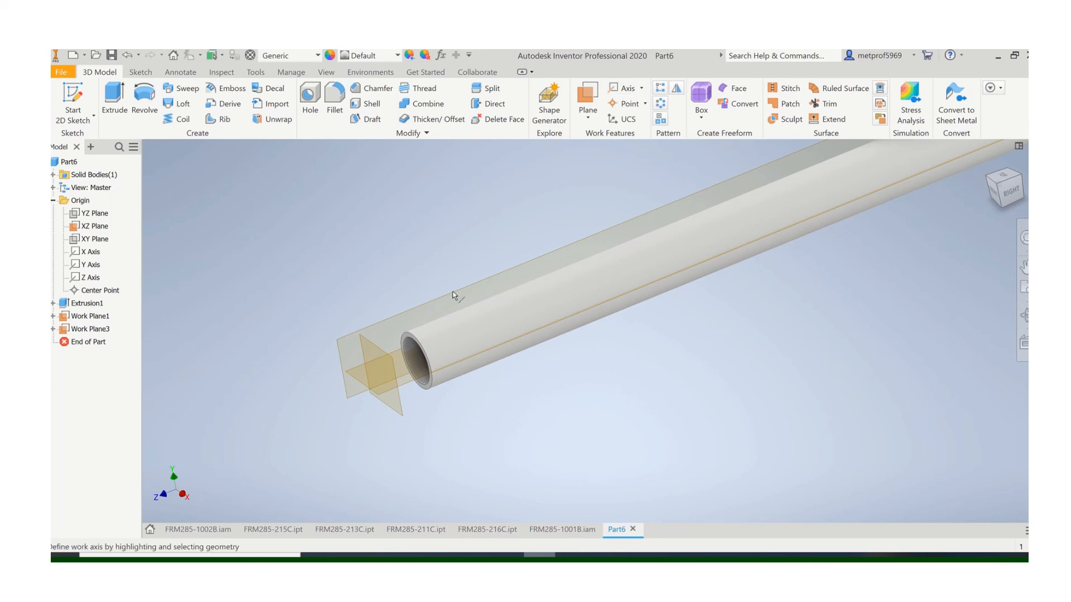
click(383, 355)
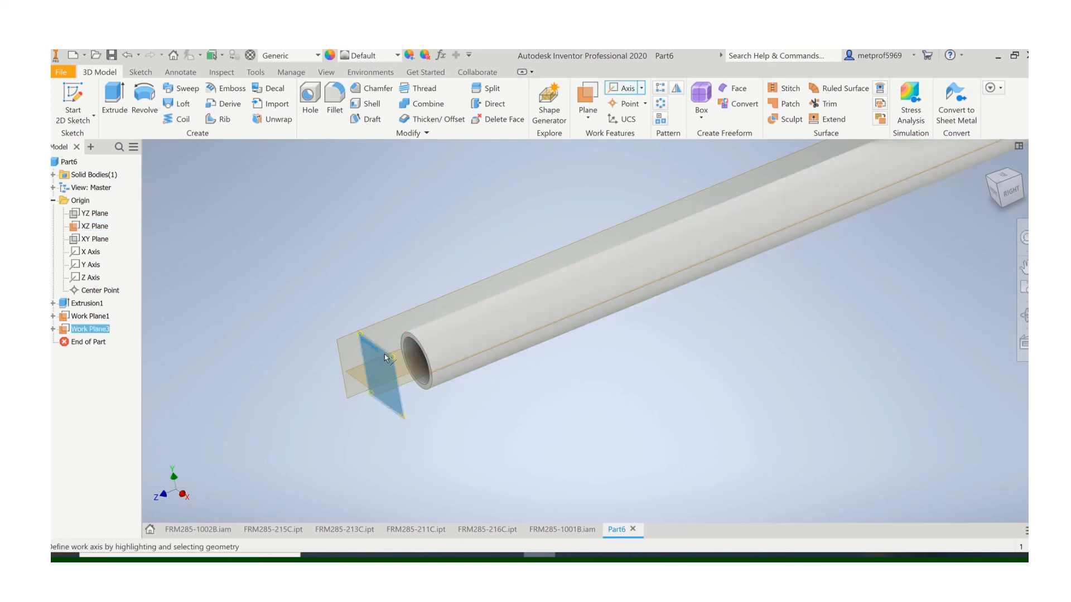
click(406, 382)
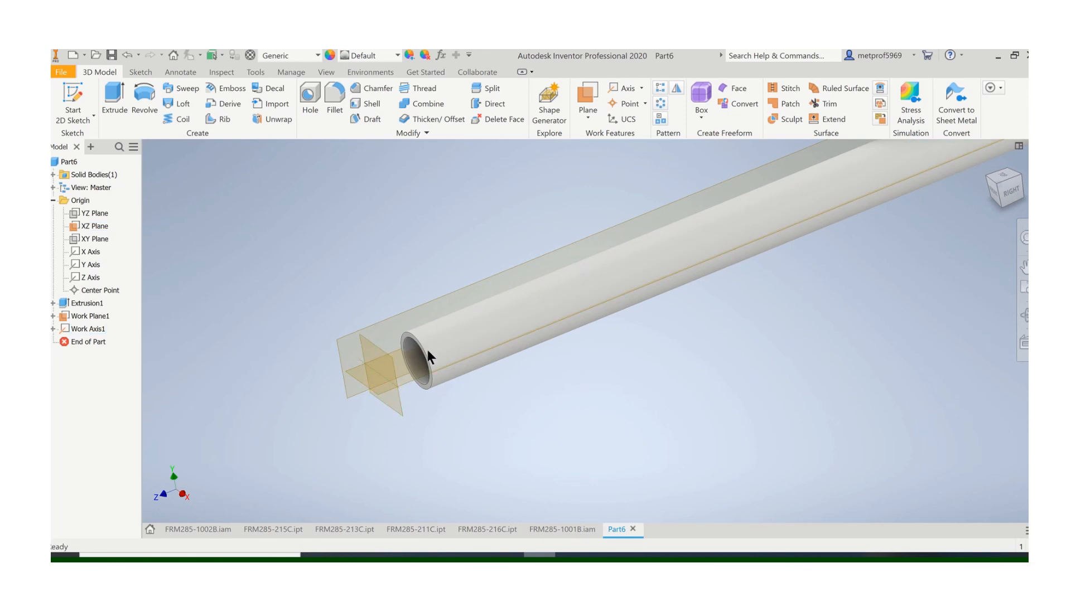
- Hide the origin XZ plane
middle_drag(356, 299, 327, 281)
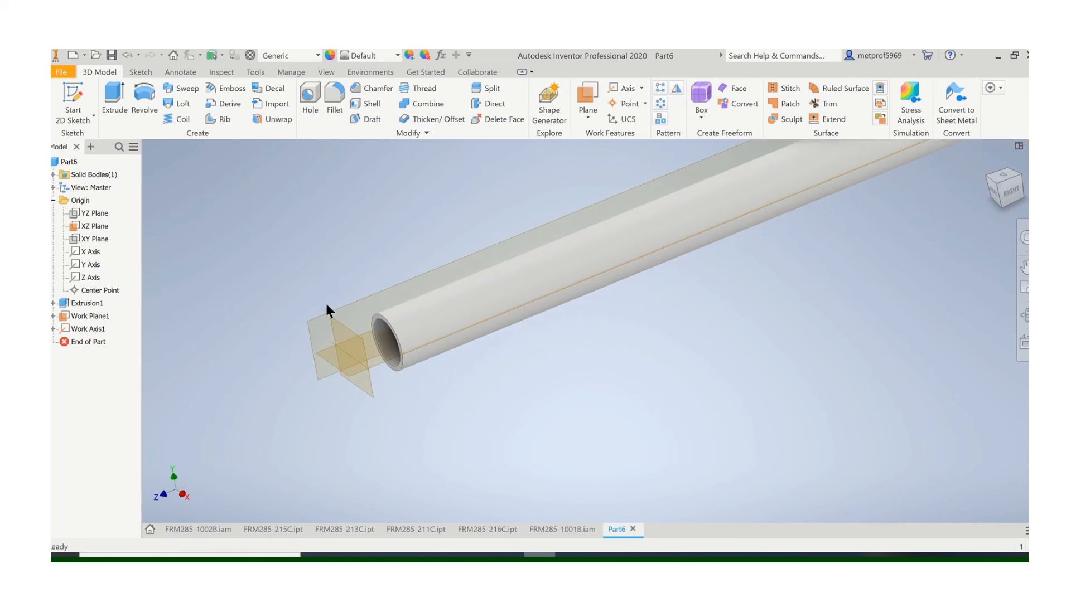
right_click(381, 365)
click(421, 378)
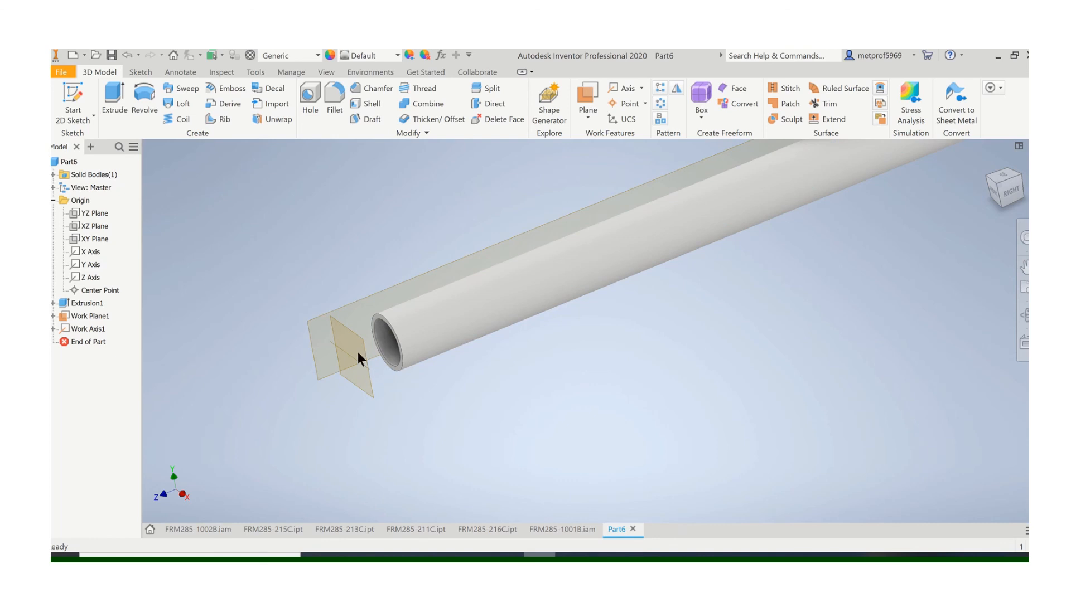
- Create a work plane at 60 degrees to the offset end plane, rotated around the work axis
click(591, 119)
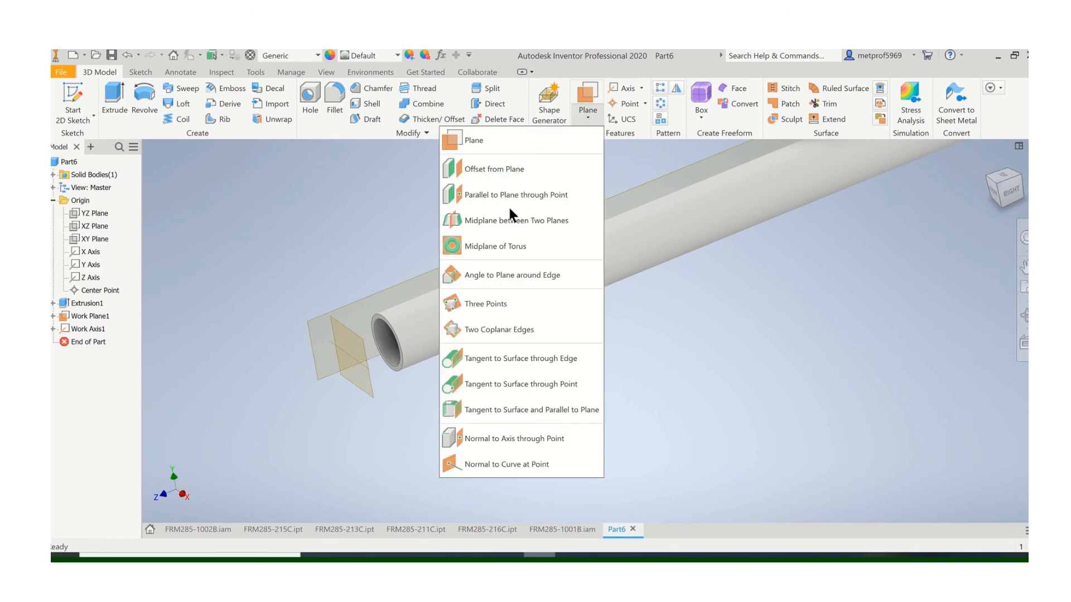
click(524, 274)
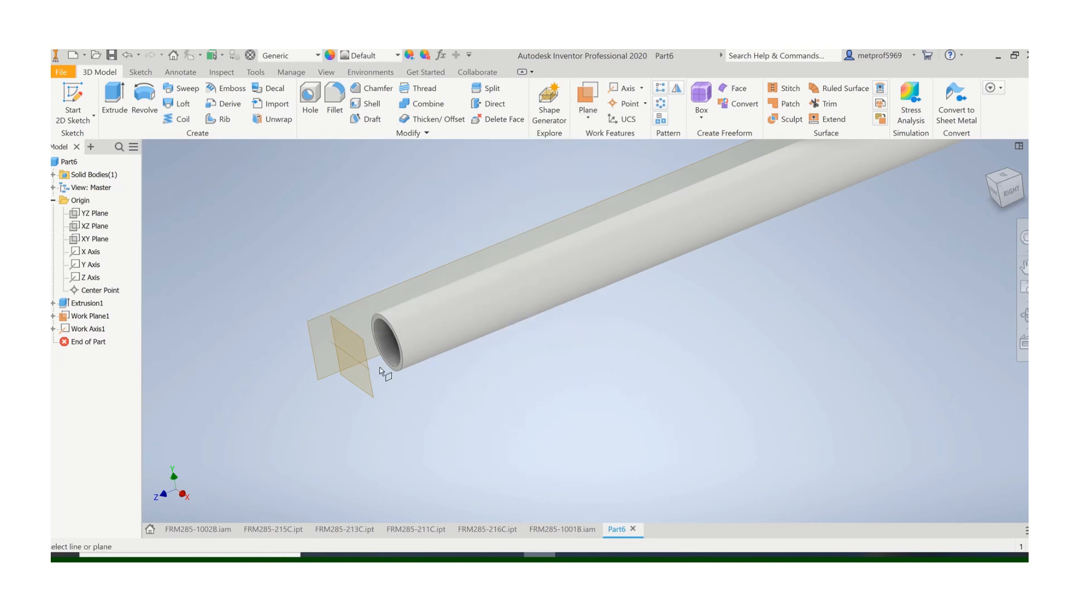
click(359, 369)
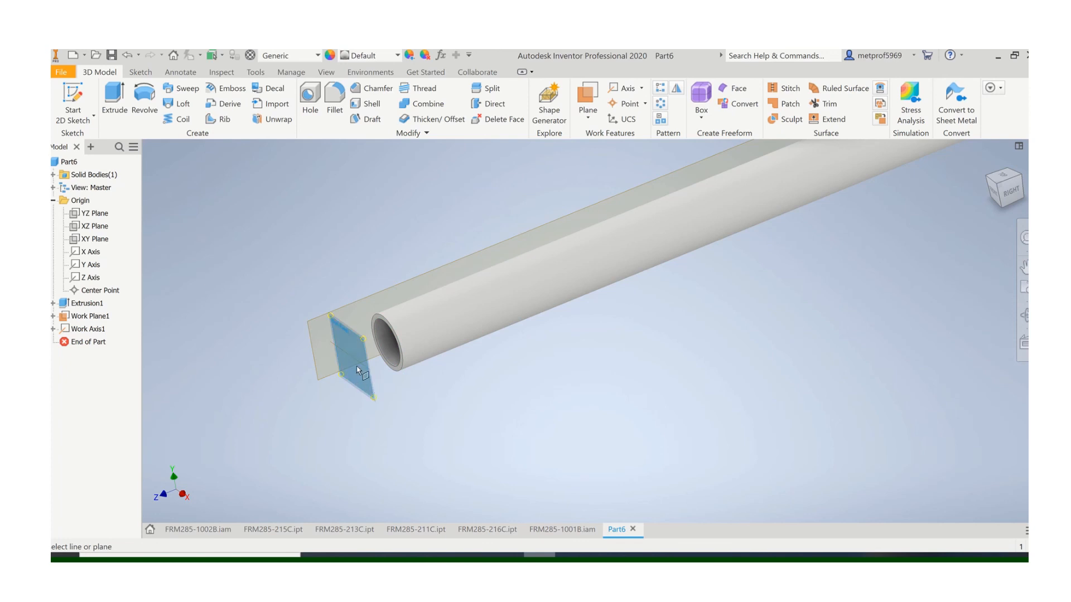
click(359, 370)
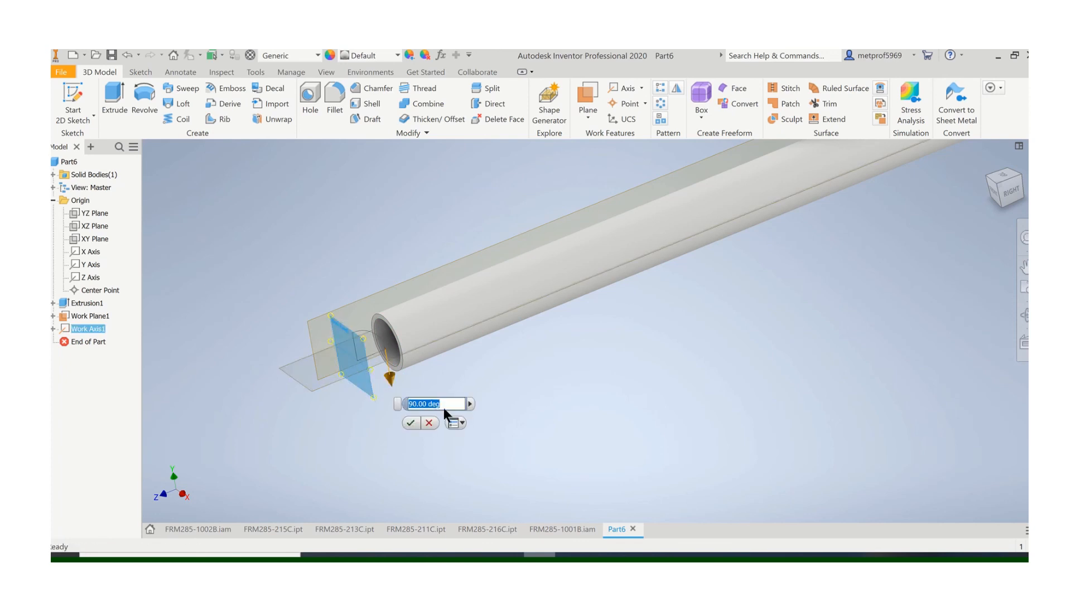
key(Return)
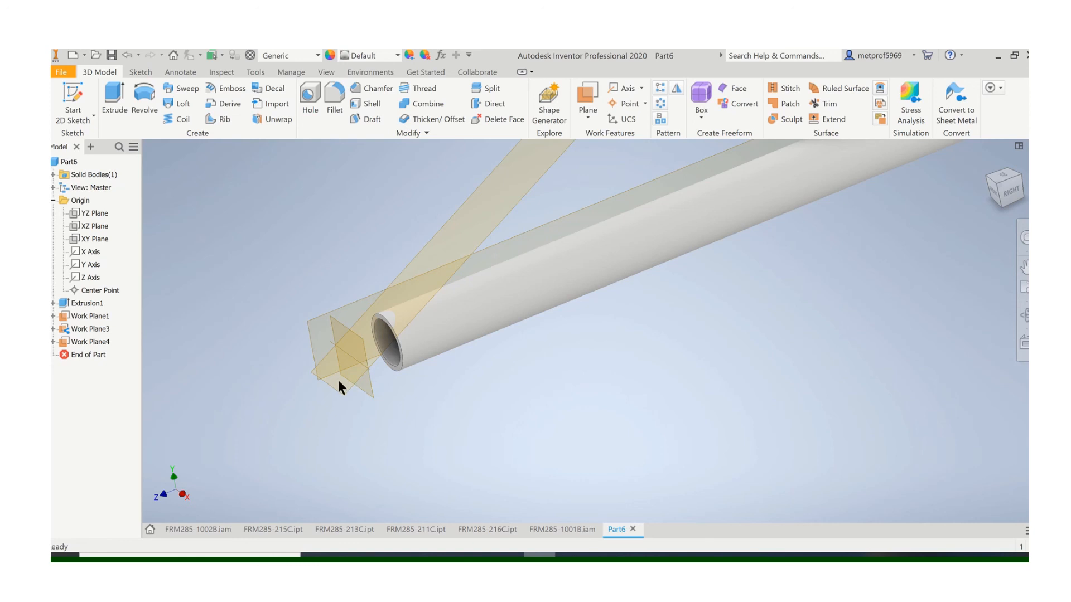
- Set the angled work plane's angle to -60 degrees
right_click(99, 343)
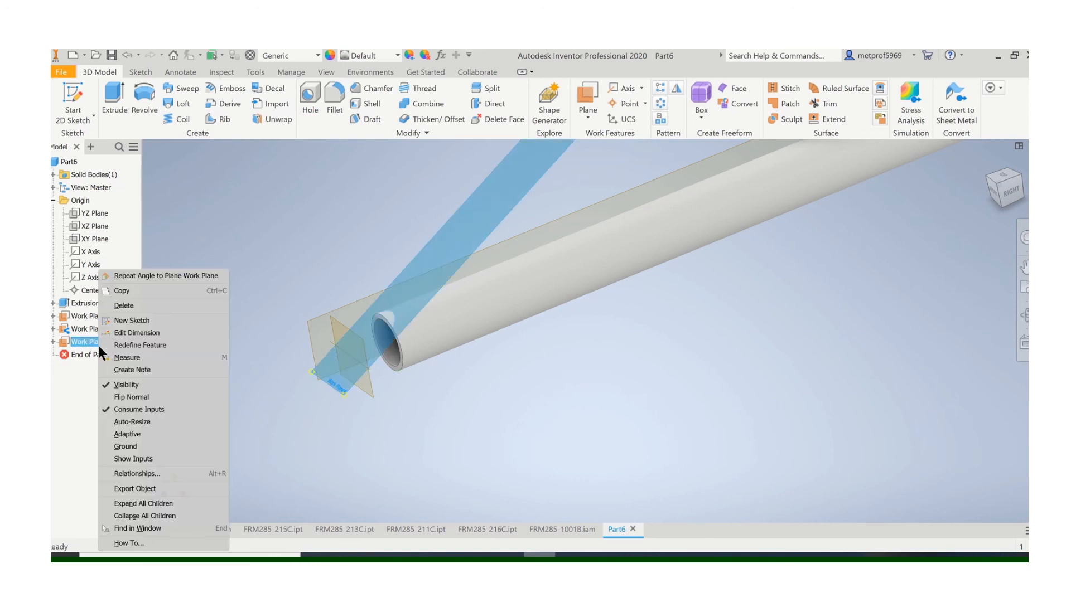
click(121, 334)
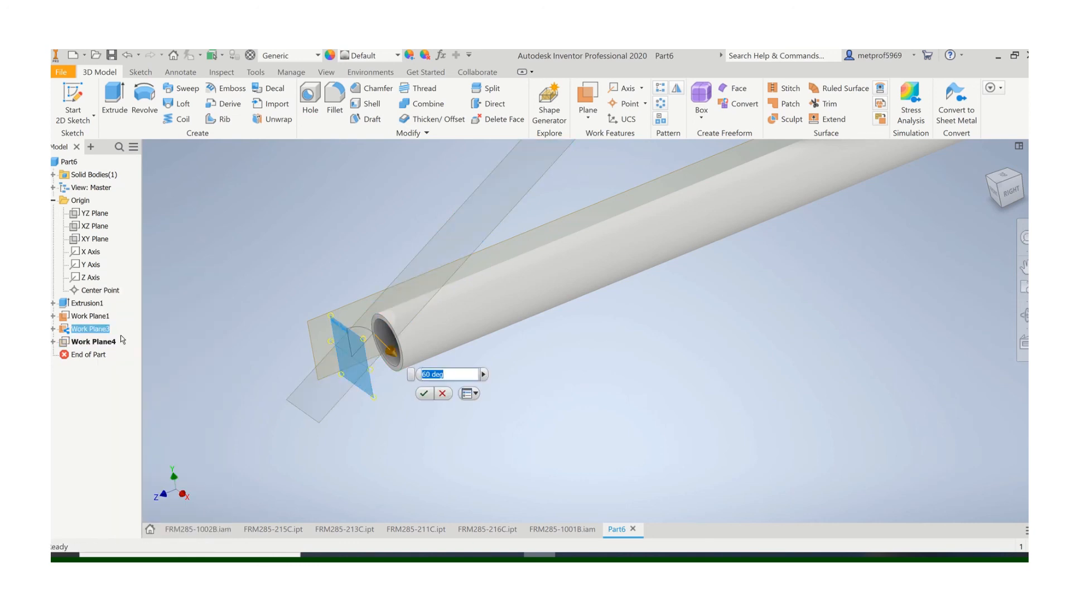
text(-60)
key(Return)
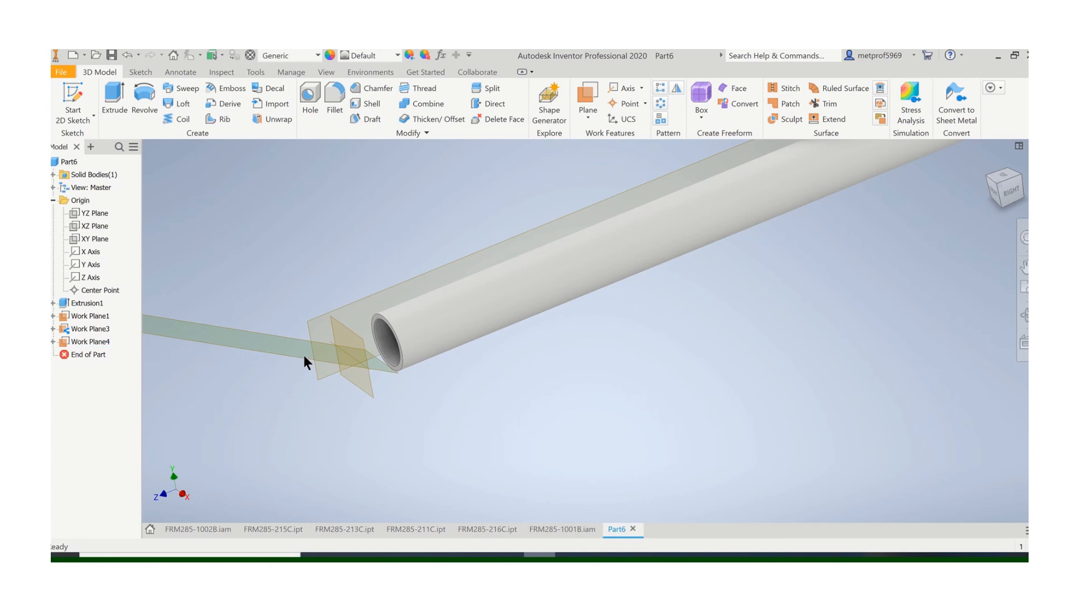
- Hide the offset work plane in front of the tube's end, keeping the angled plane visible
scroll(306, 356, down, 2)
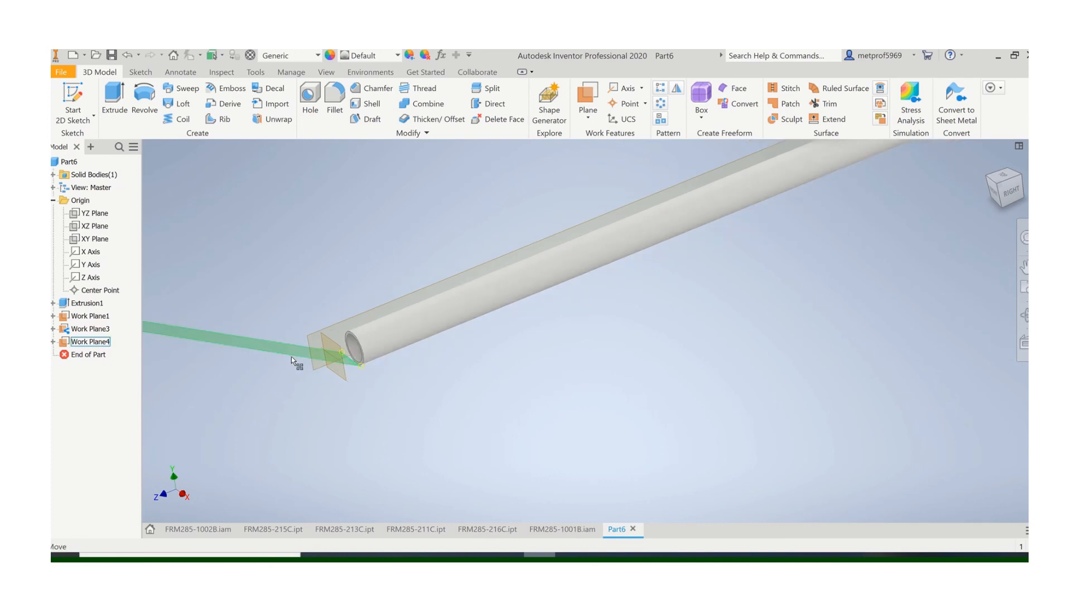
scroll(308, 363, up, 3)
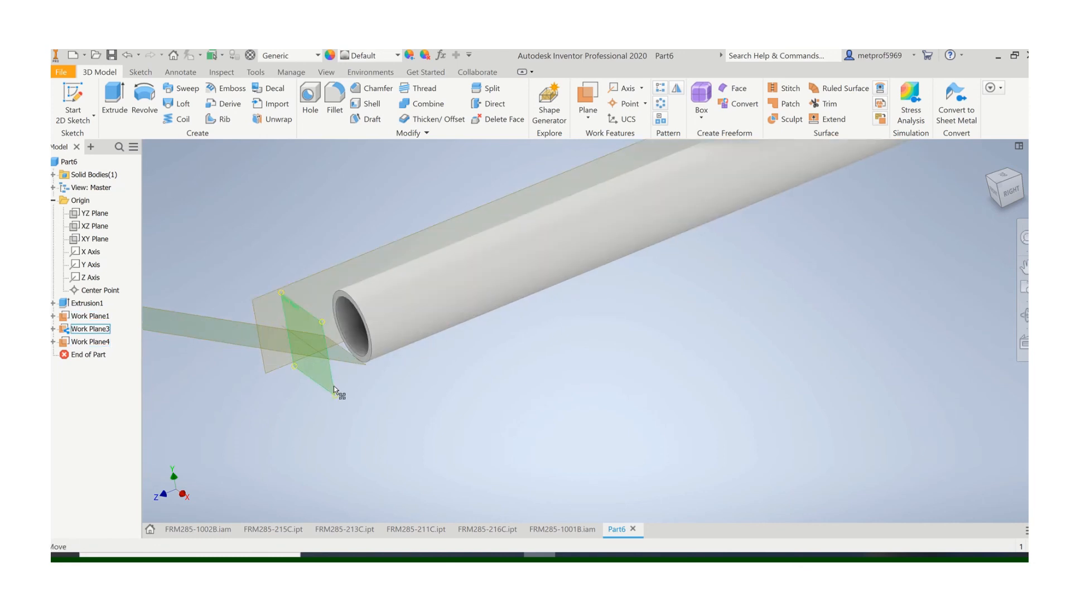
right_click(334, 386)
click(364, 397)
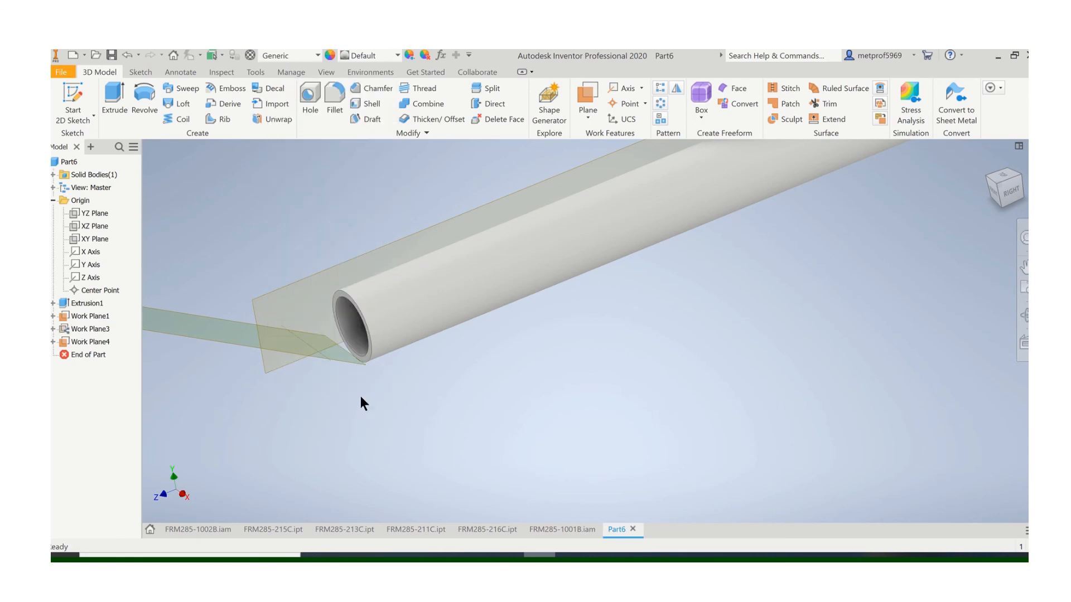
- Start a new 2D sketch on the angled work plane
scroll(360, 396, down, 5)
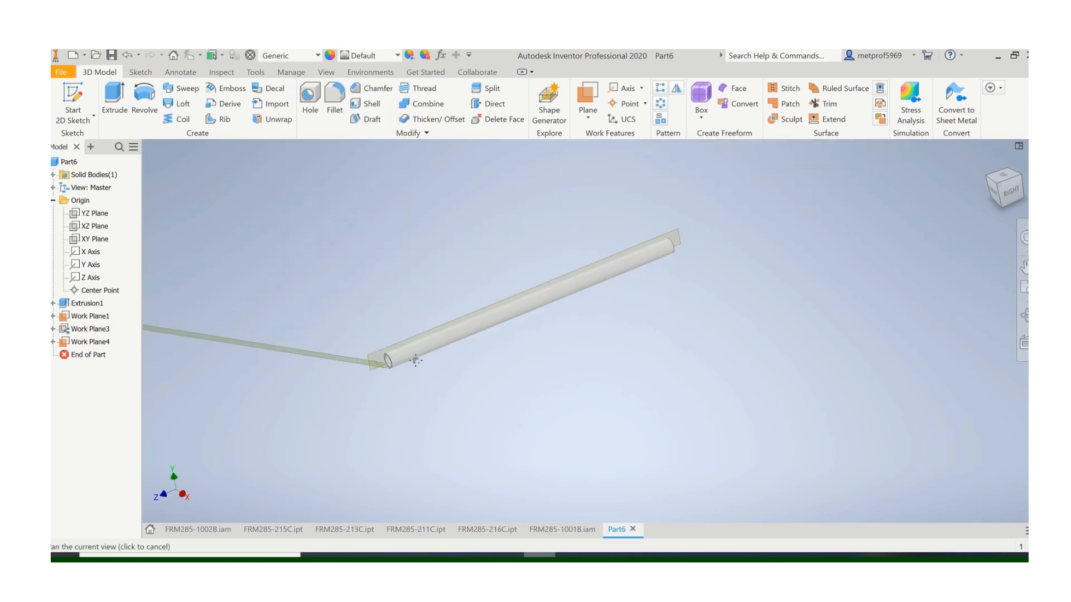
scroll(415, 361, up, 5)
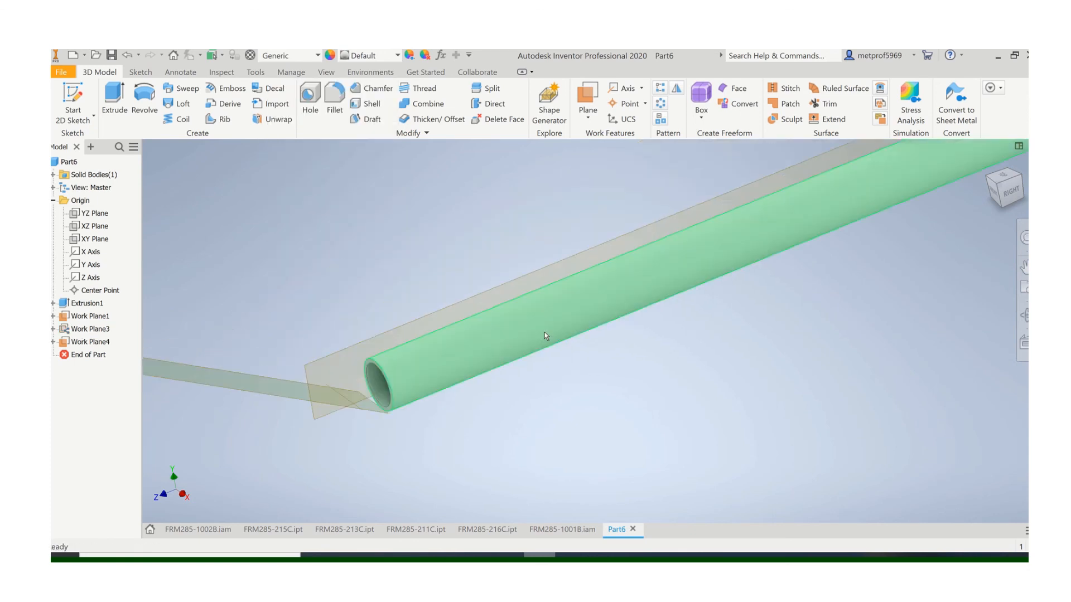
middle_drag(538, 334, 464, 383)
shift+middle_drag(483, 436, 413, 449)
scroll(437, 407, up, 5)
scroll(488, 351, down, 6)
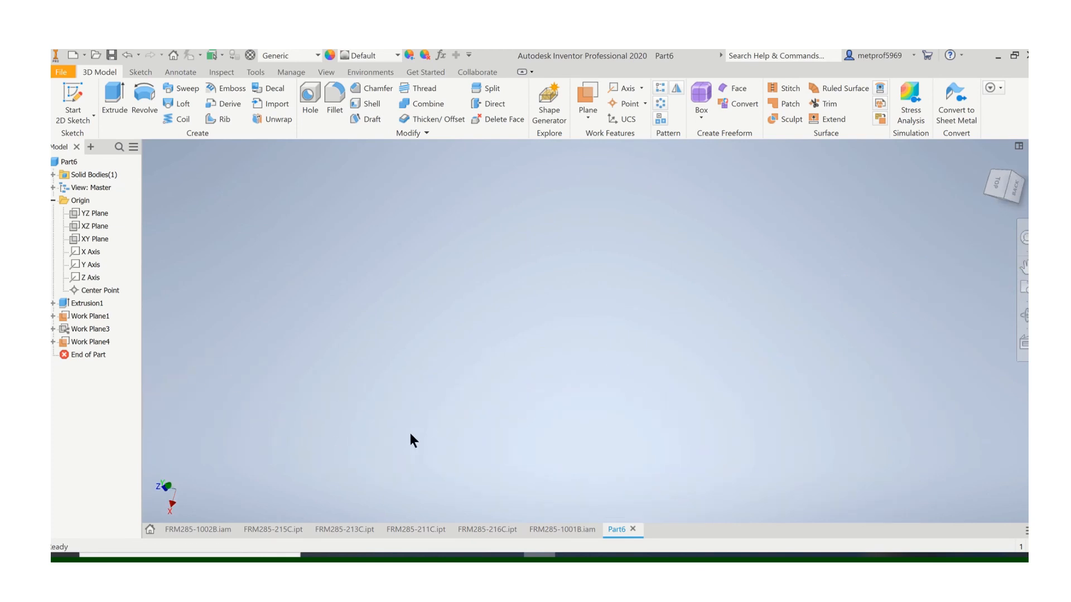
scroll(343, 472, up, 3)
scroll(343, 472, up, 2)
middle_drag(333, 469, 580, 274)
scroll(511, 310, down, 1)
scroll(480, 352, down, 2)
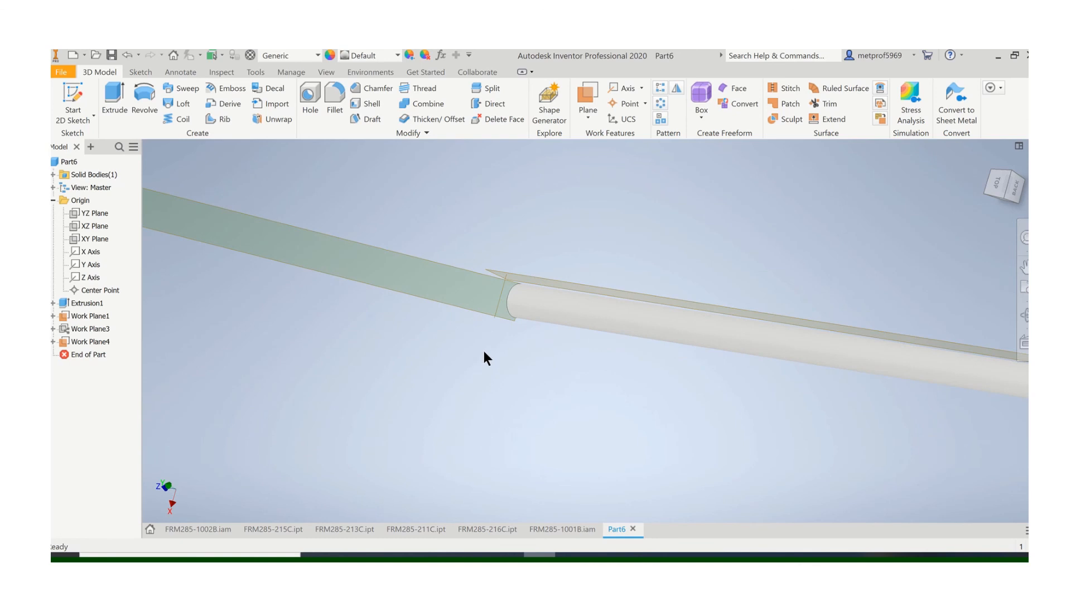
scroll(484, 349, down, 2)
click(65, 93)
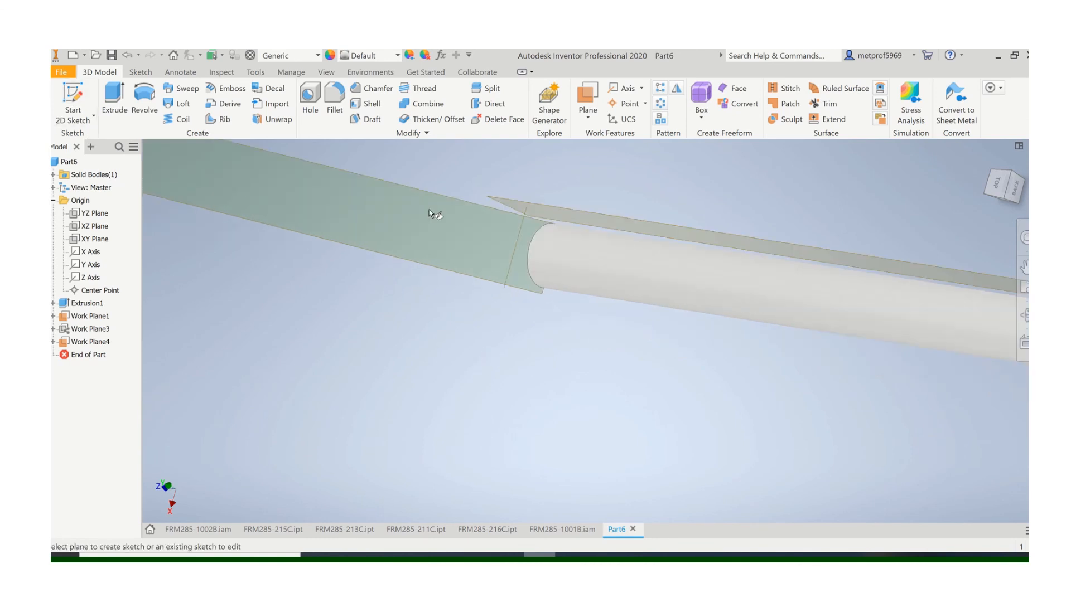
click(451, 202)
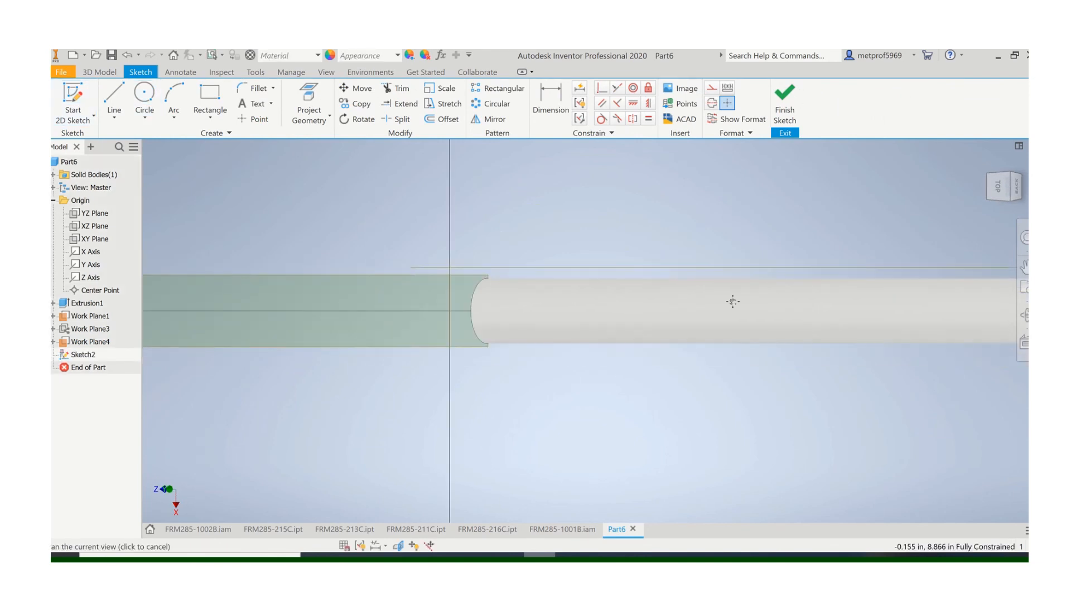
- Draw a 2 in diameter circle centered where the side work plane crosses the work axis, and finish the sketch
click(147, 91)
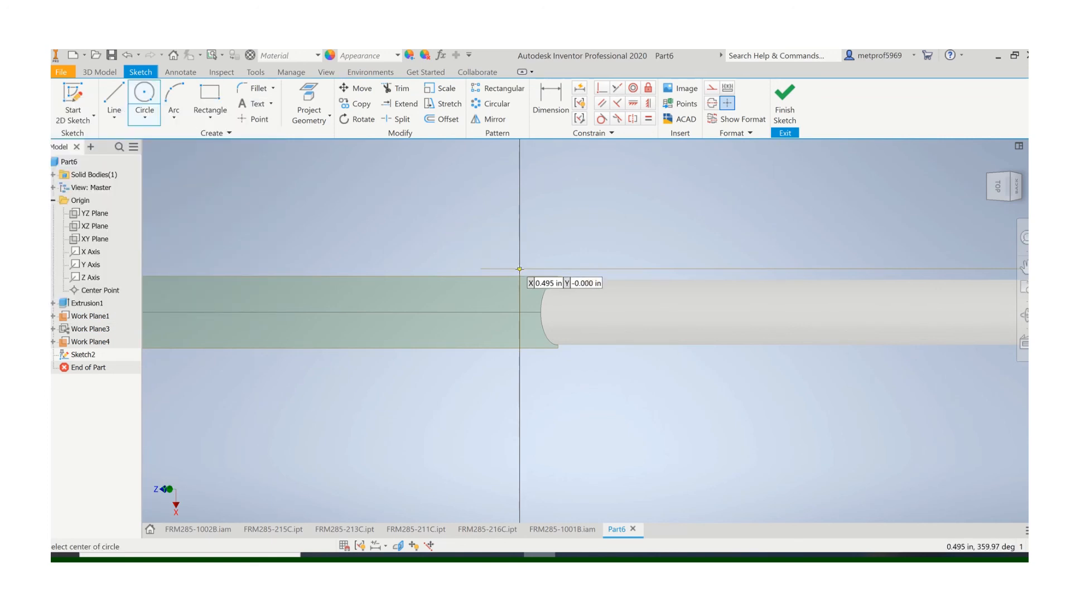
scroll(519, 269, down, 5)
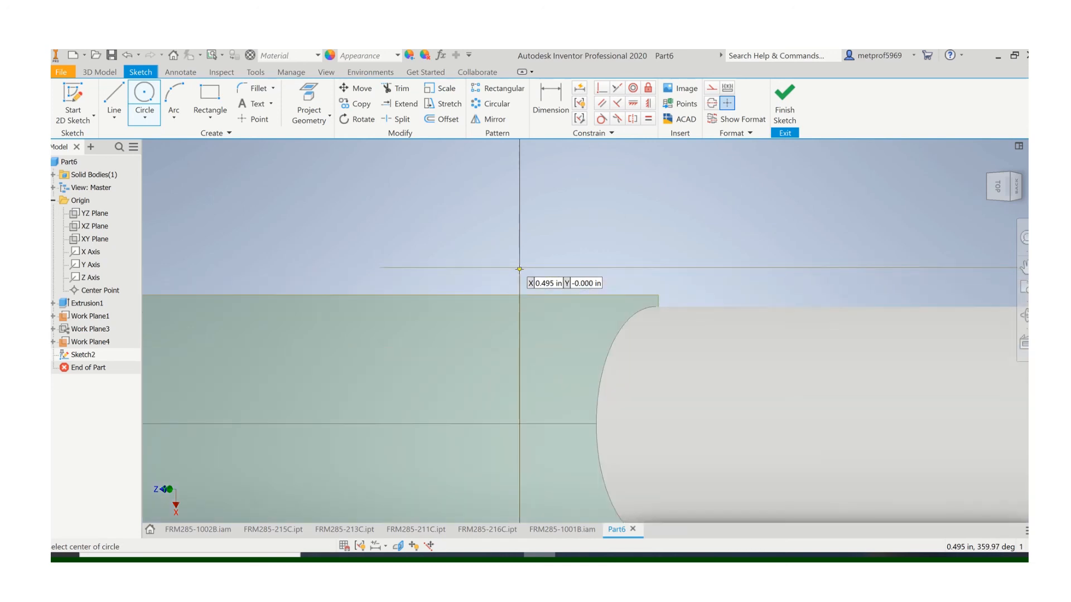
scroll(519, 269, down, 5)
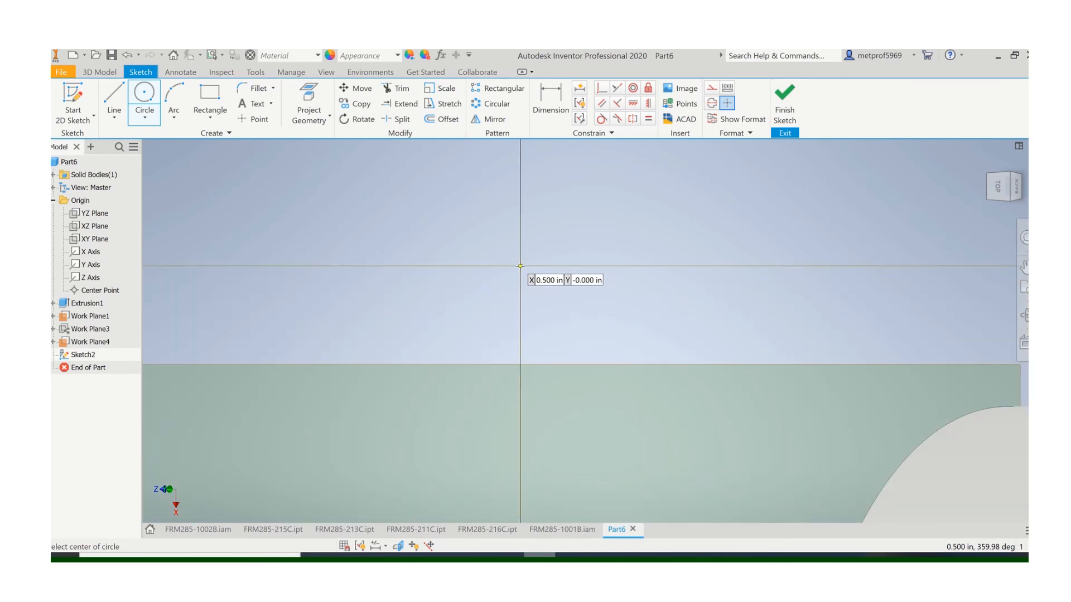
click(521, 266)
scroll(550, 309, up, 5)
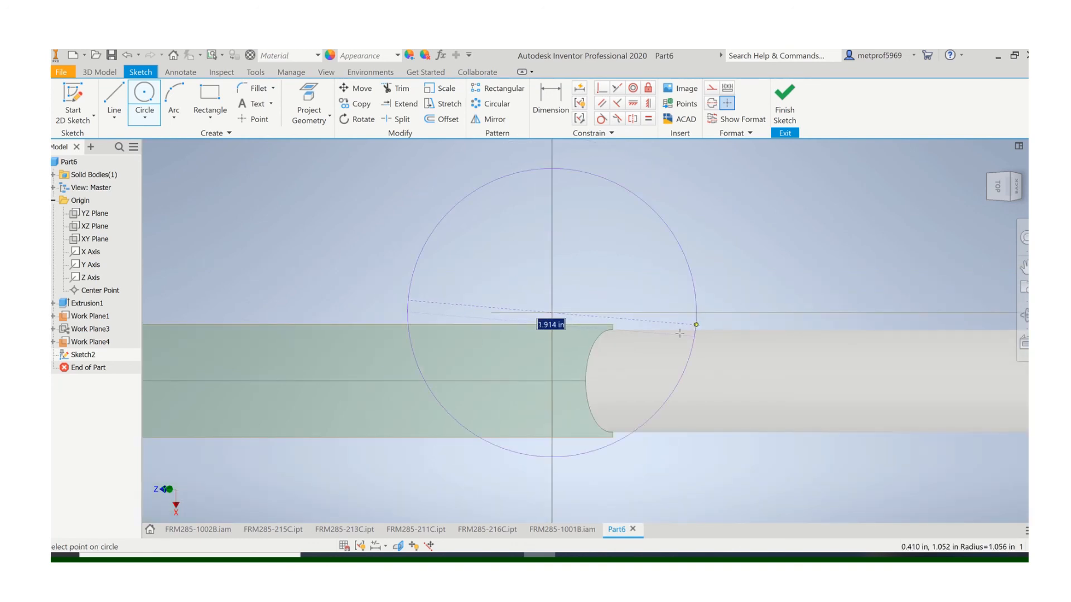
text(2)
key(Return)
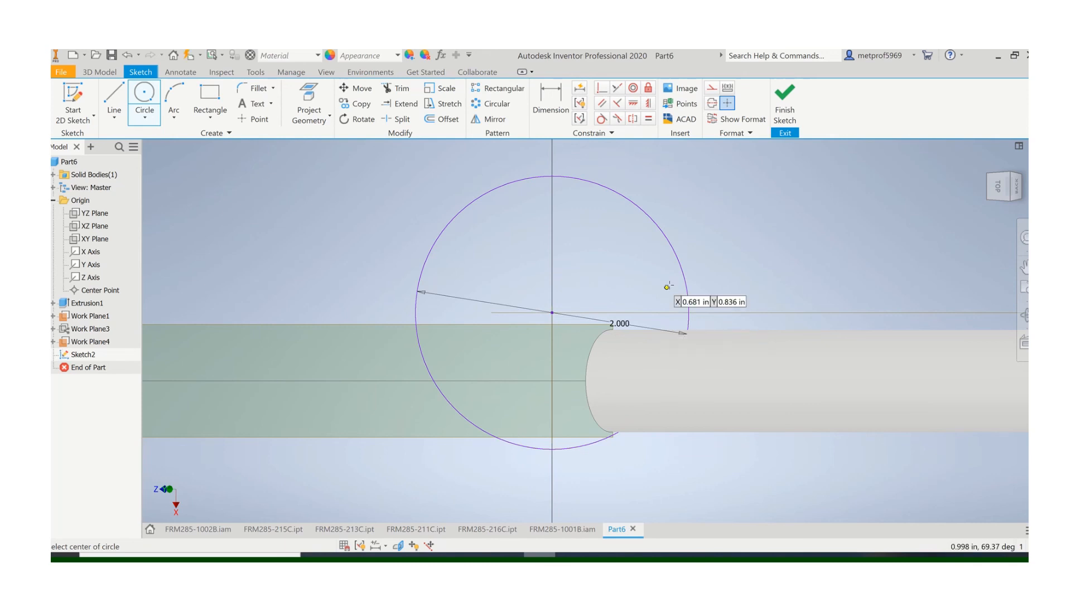
scroll(719, 329, up, 4)
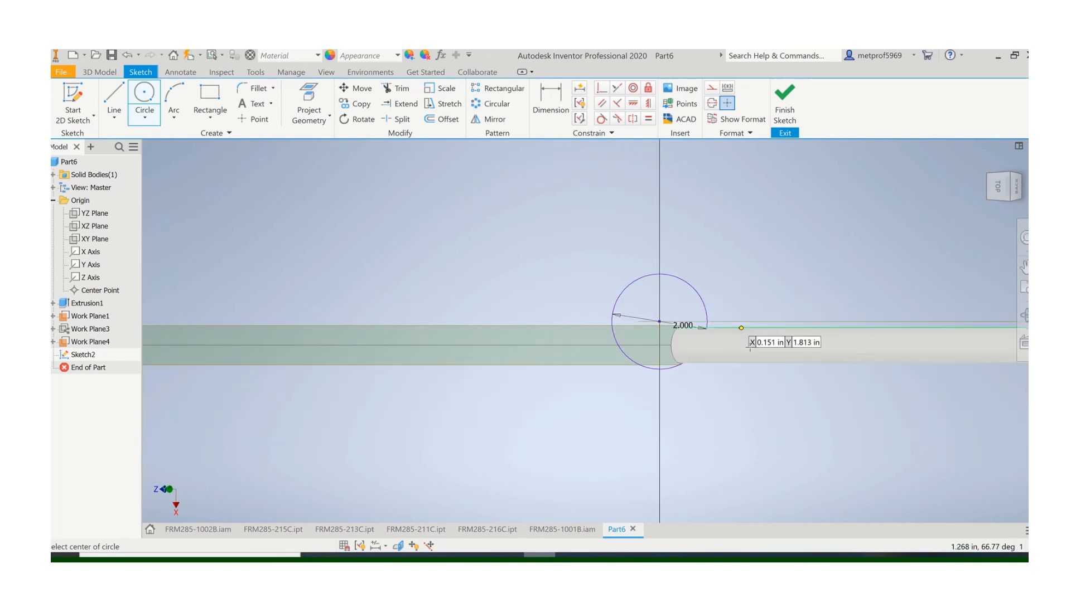
click(785, 94)
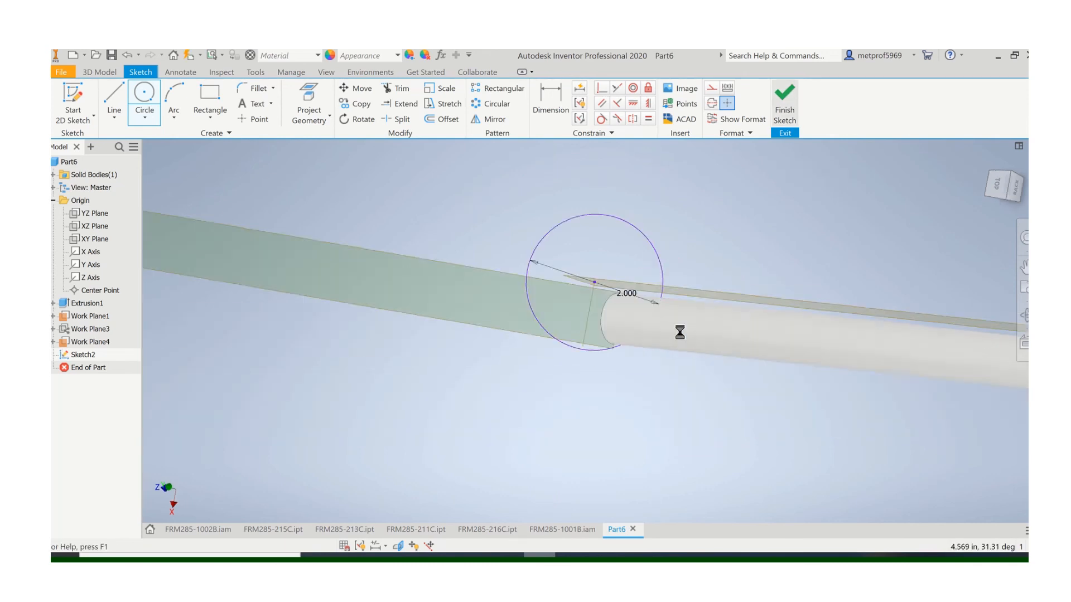
- Extrude the 2 in circle as a cut through the tube's end, symmetric about the sketch plane with a 2 in distance
scroll(624, 319, up, 3)
shift+middle_drag(564, 338, 548, 388)
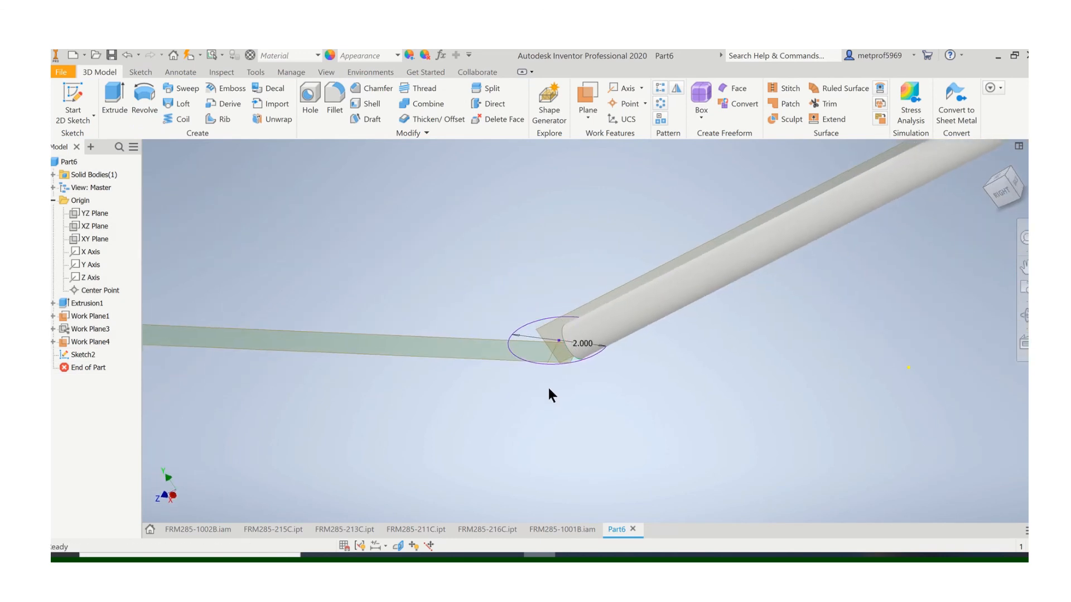
click(116, 100)
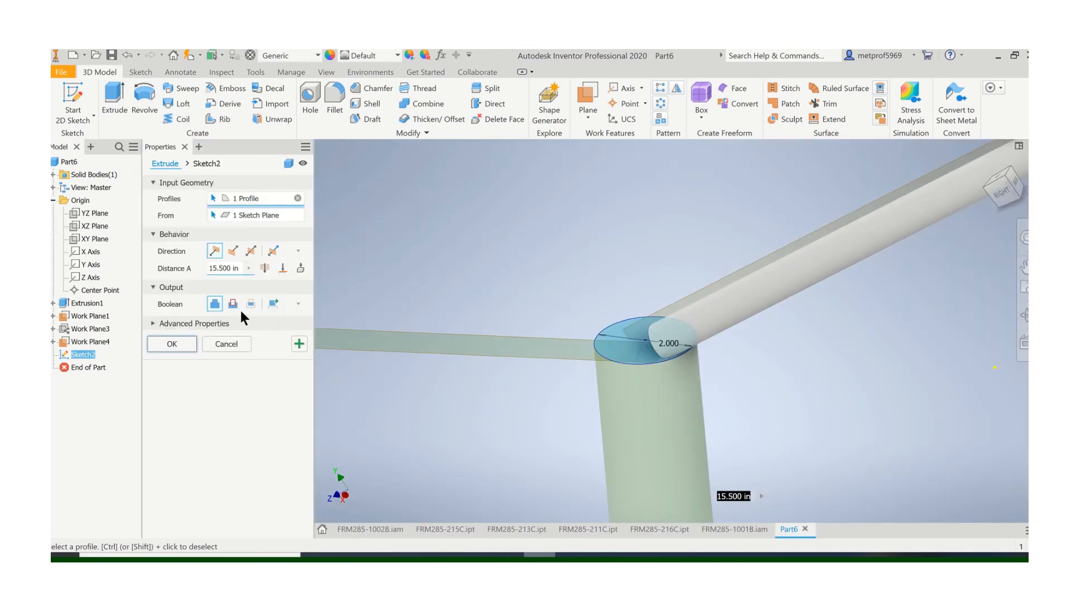
click(233, 304)
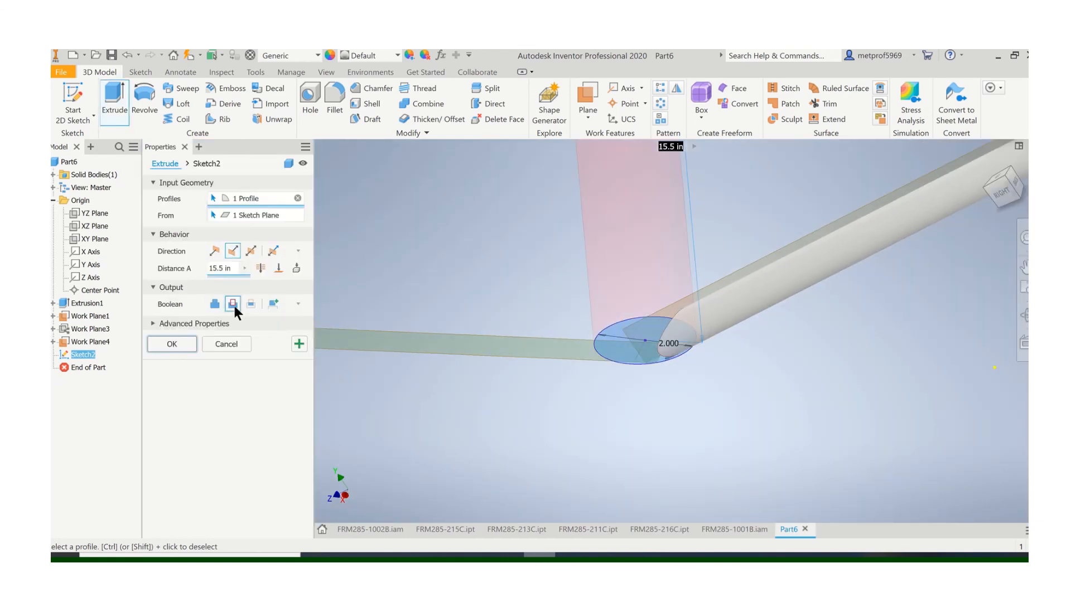
click(250, 251)
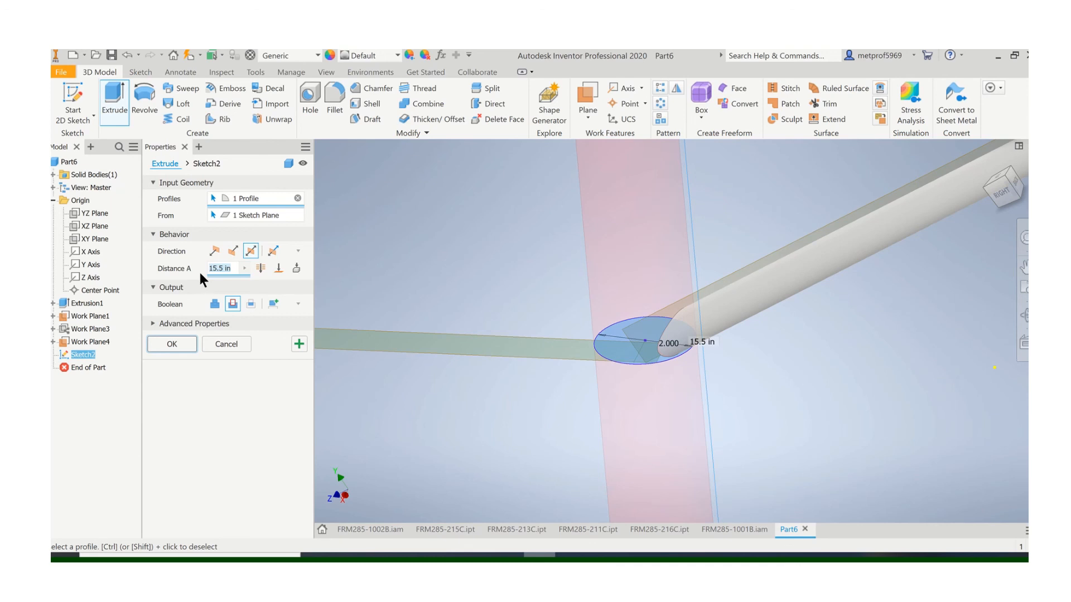
text(2)
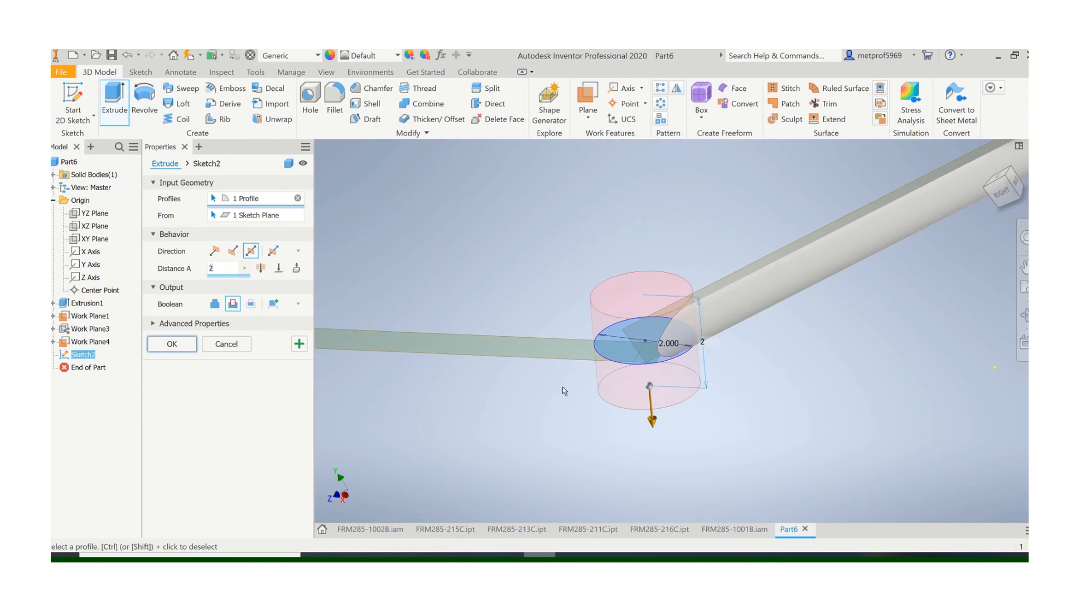
middle_drag(563, 387, 493, 375)
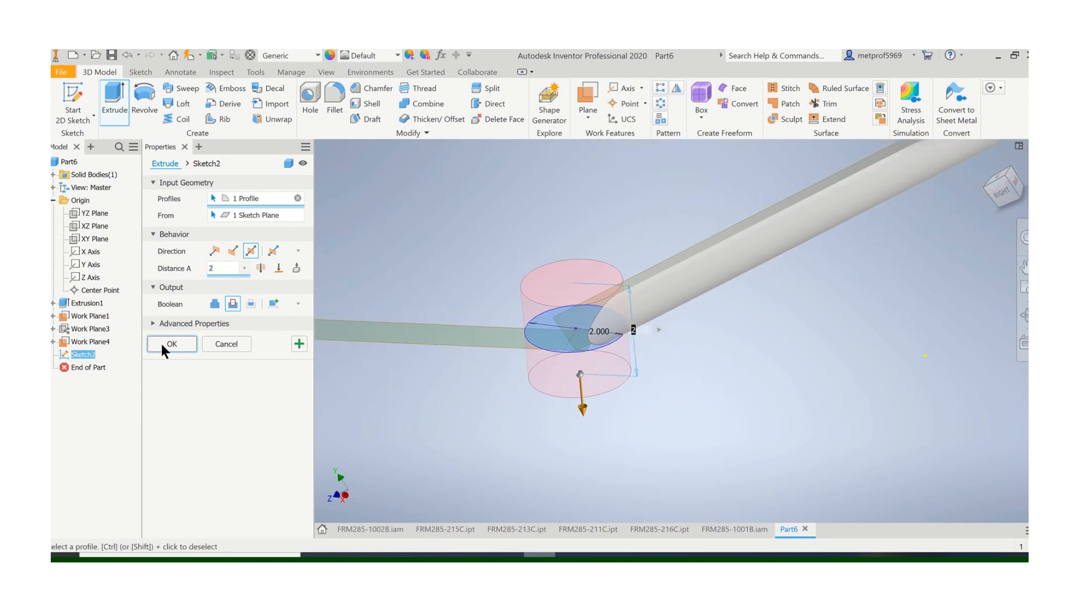
click(166, 344)
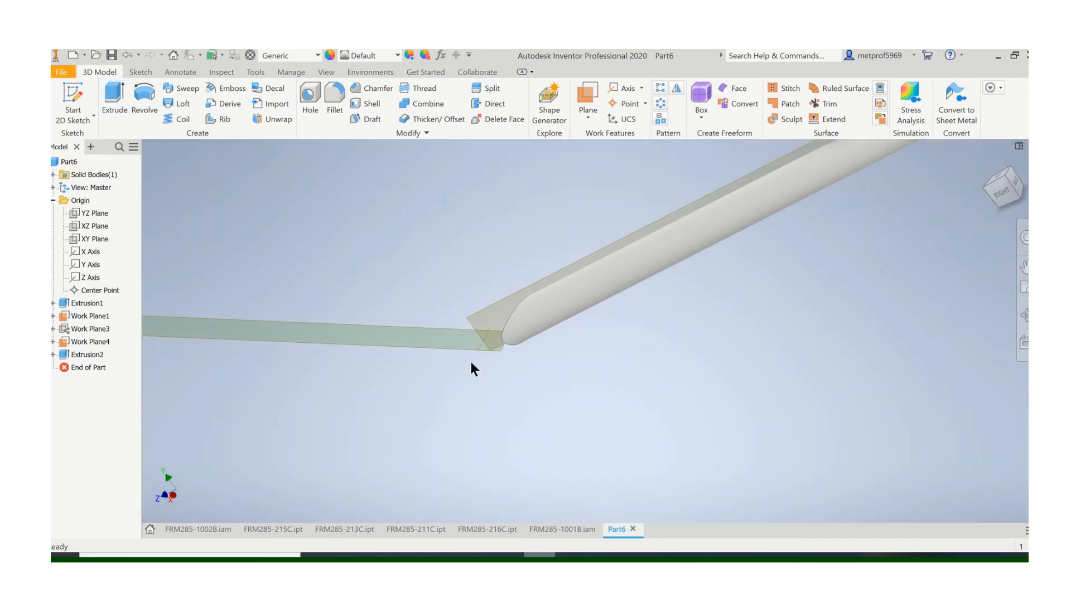
shift+middle_drag(470, 363, 492, 400)
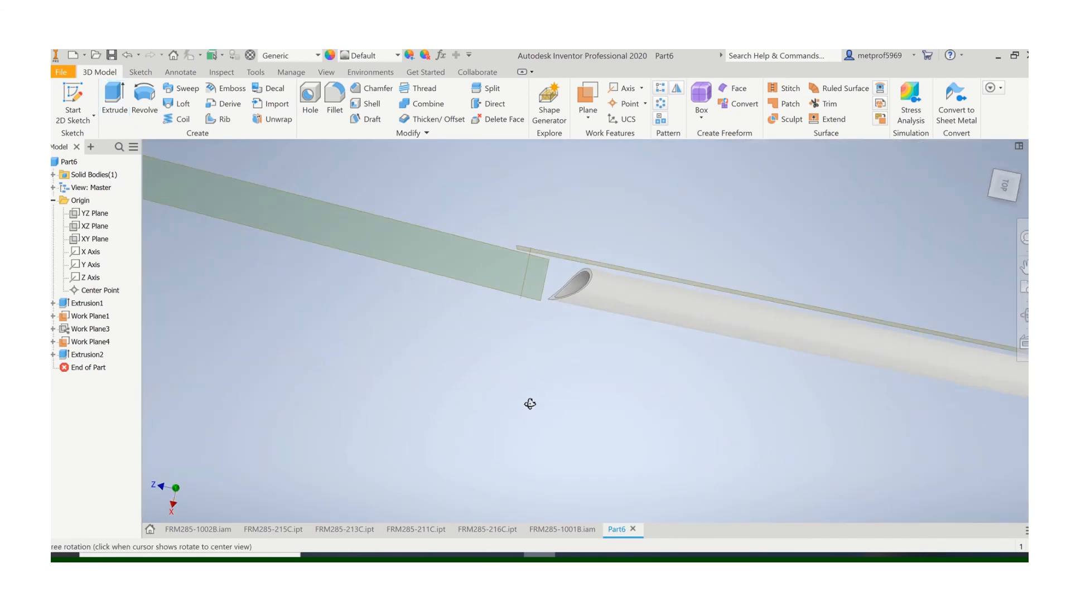
- Compare the notched tube ends in the FRM285-1001B assembly with the angled notch on the new tube part
click(568, 529)
scroll(411, 412, up, 5)
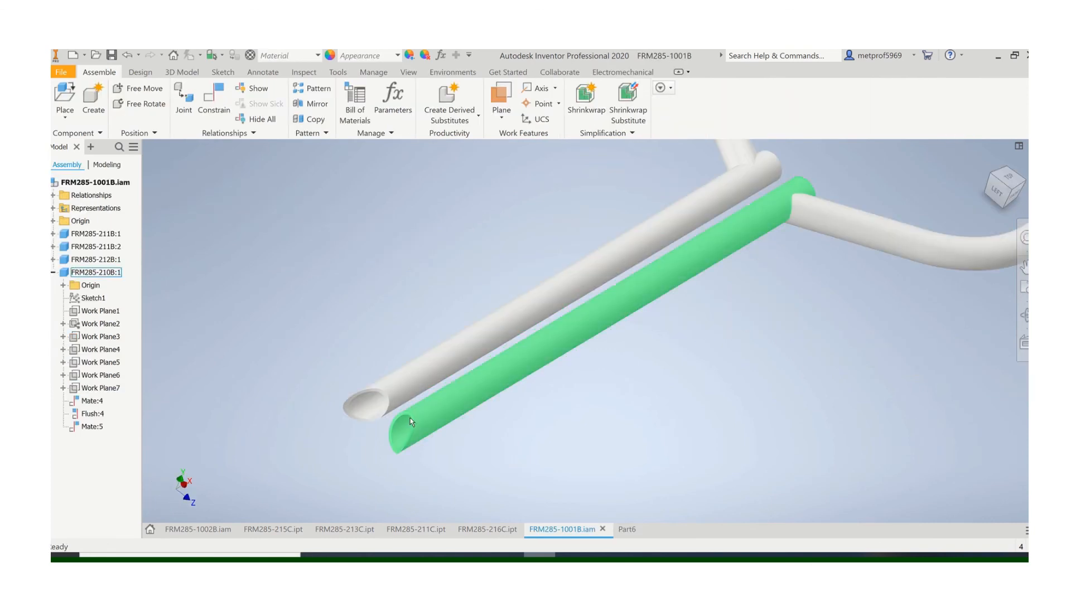
scroll(412, 429, up, 2)
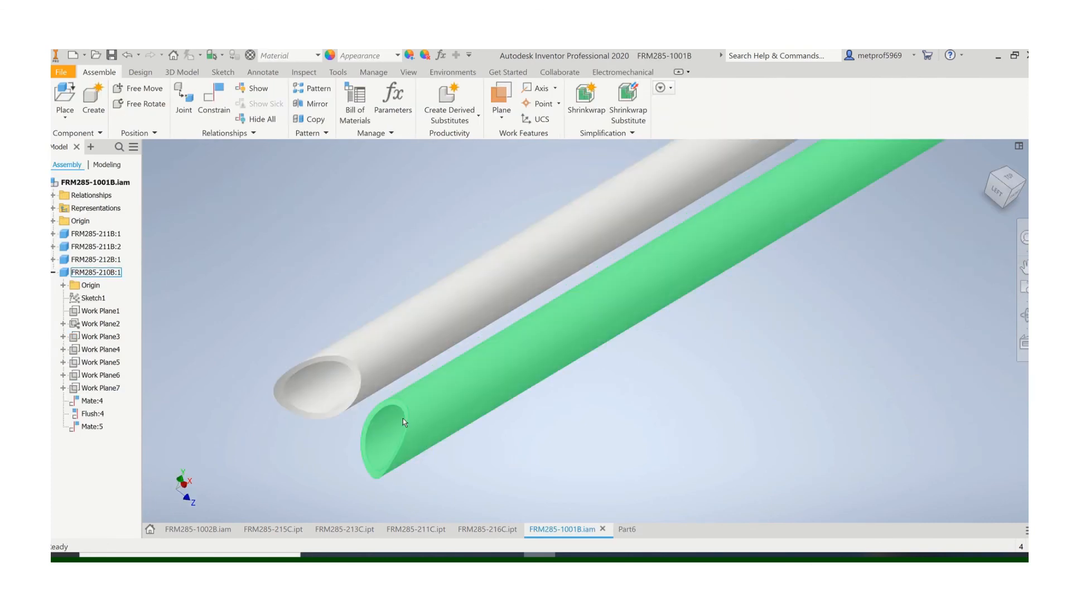
scroll(402, 418, down, 4)
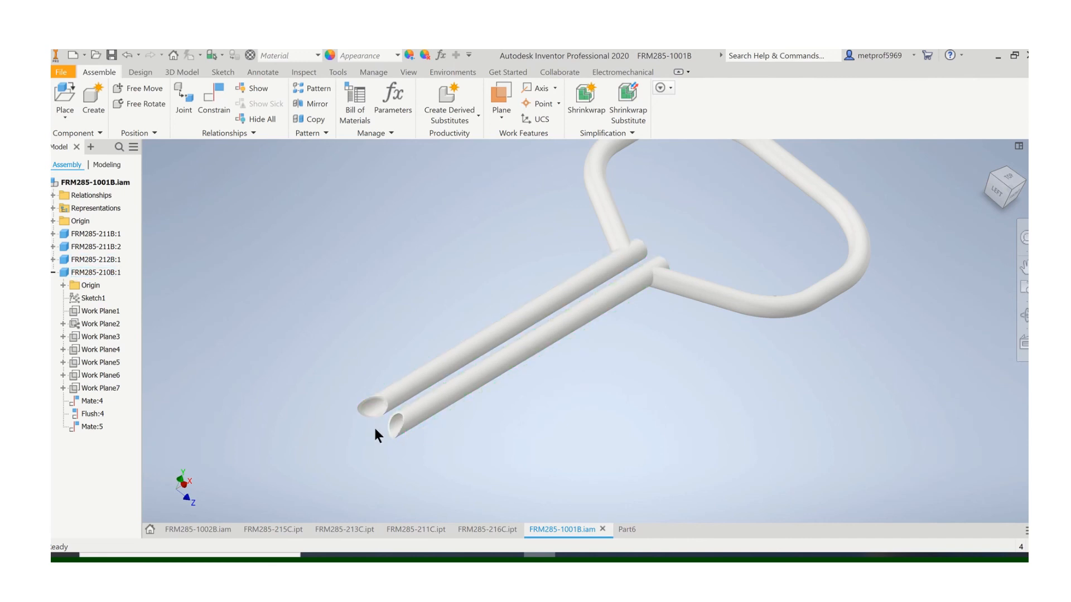
click(633, 527)
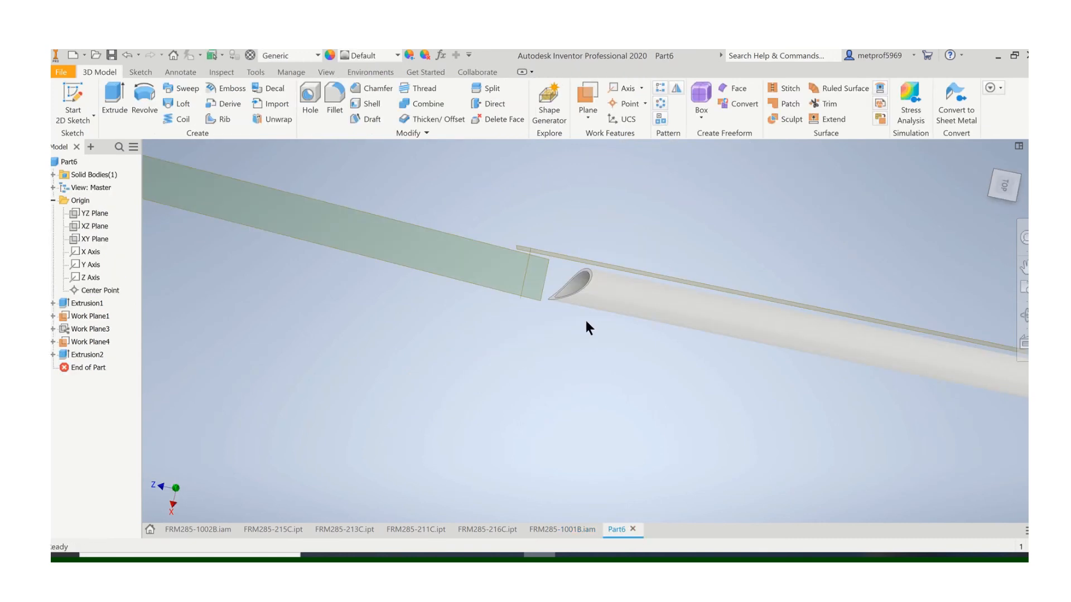
scroll(587, 327, down, 4)
scroll(573, 316, up, 4)
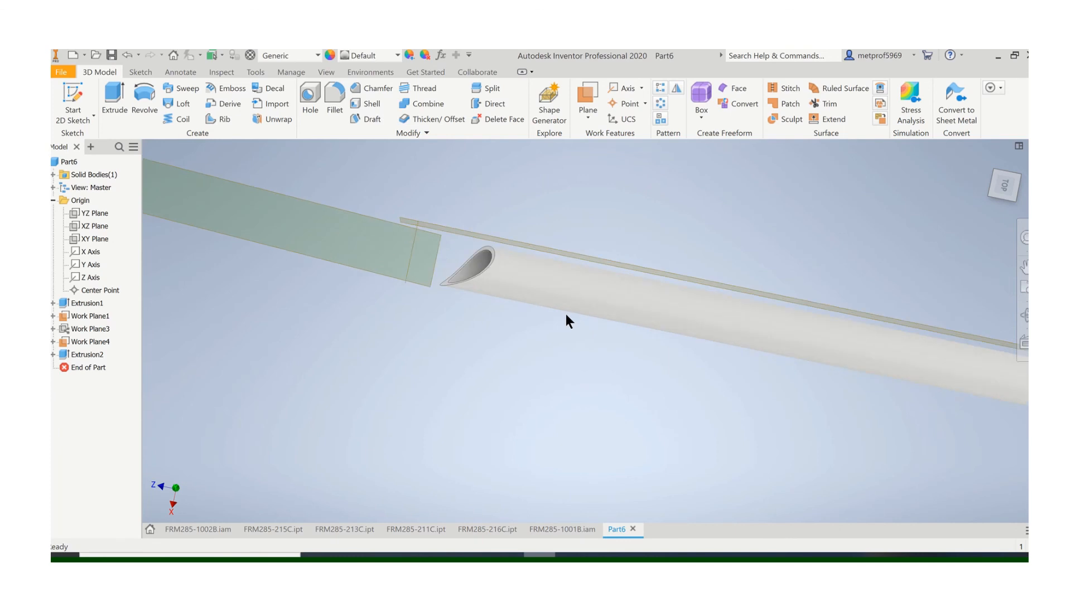
middle_drag(565, 313, 437, 355)
scroll(436, 356, down, 2)
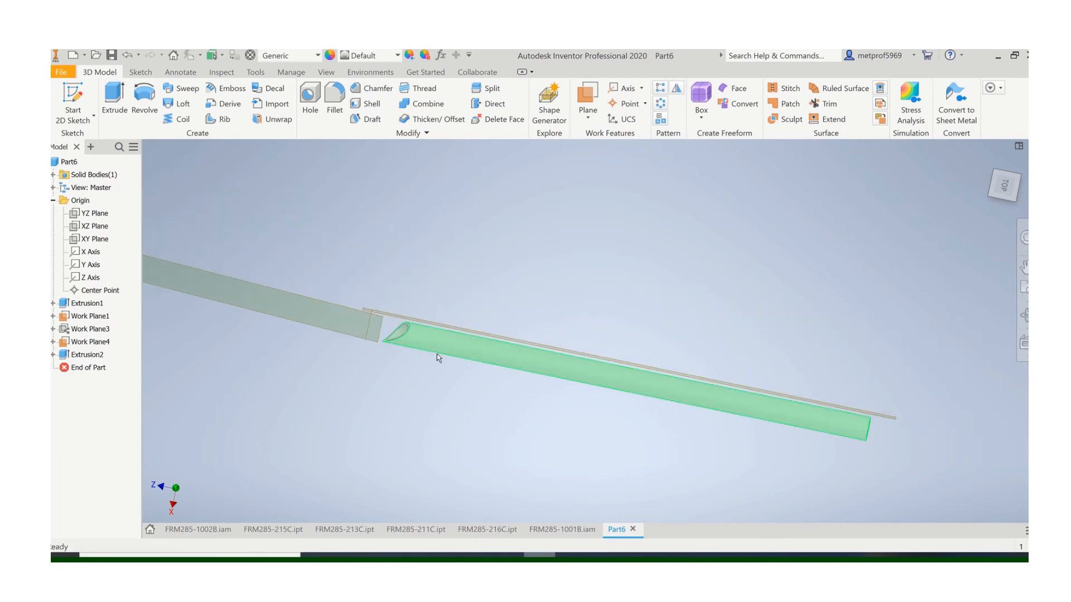
- Save the notched tube as a part file named FRM285-210C in the MBFRAME 2020 folder
click(56, 68)
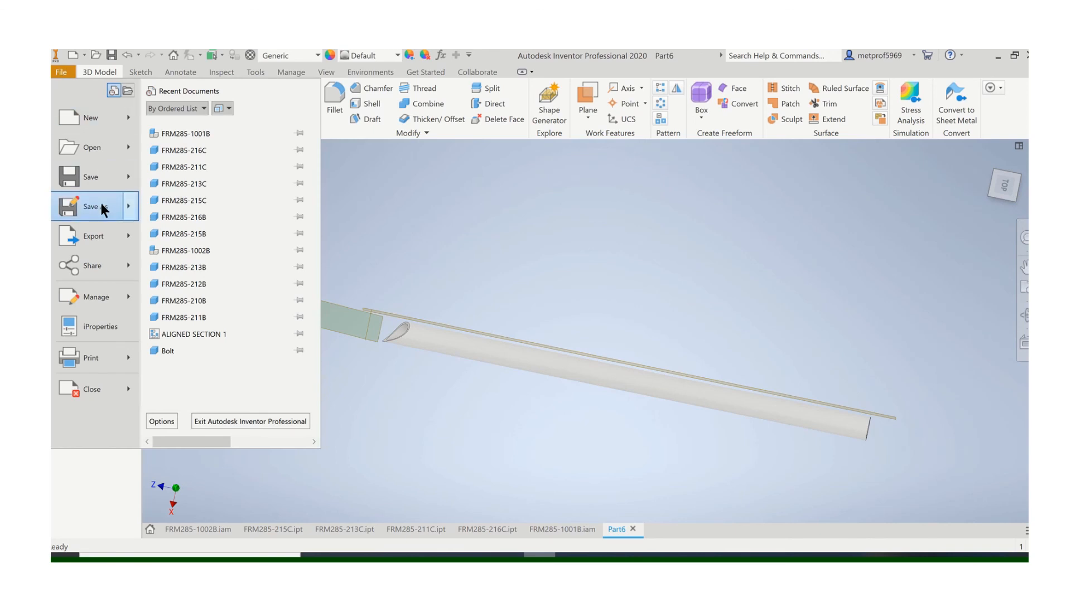
click(419, 339)
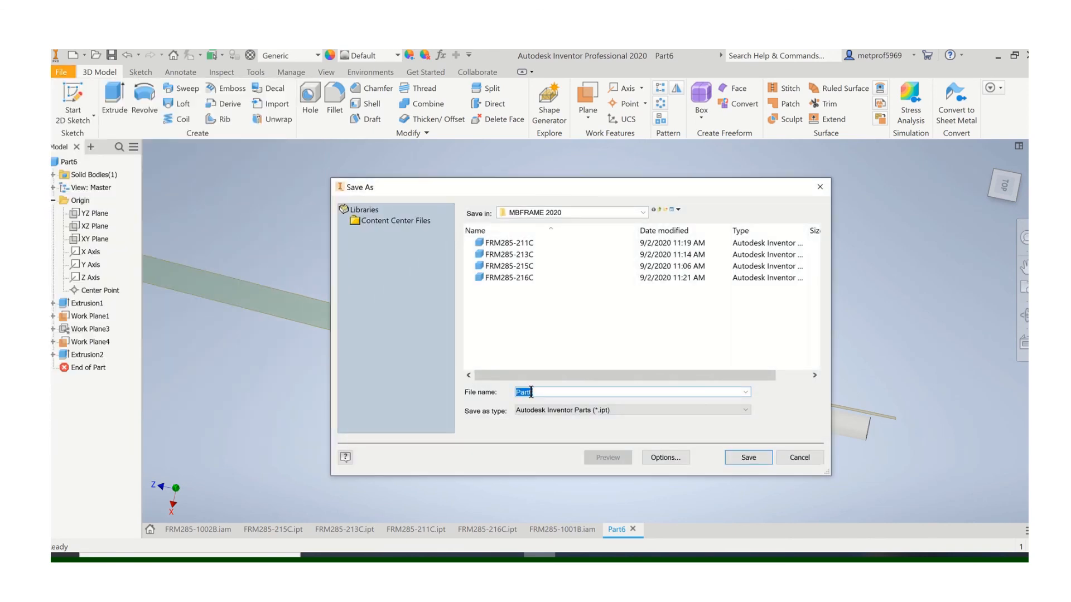
text(FRM285)
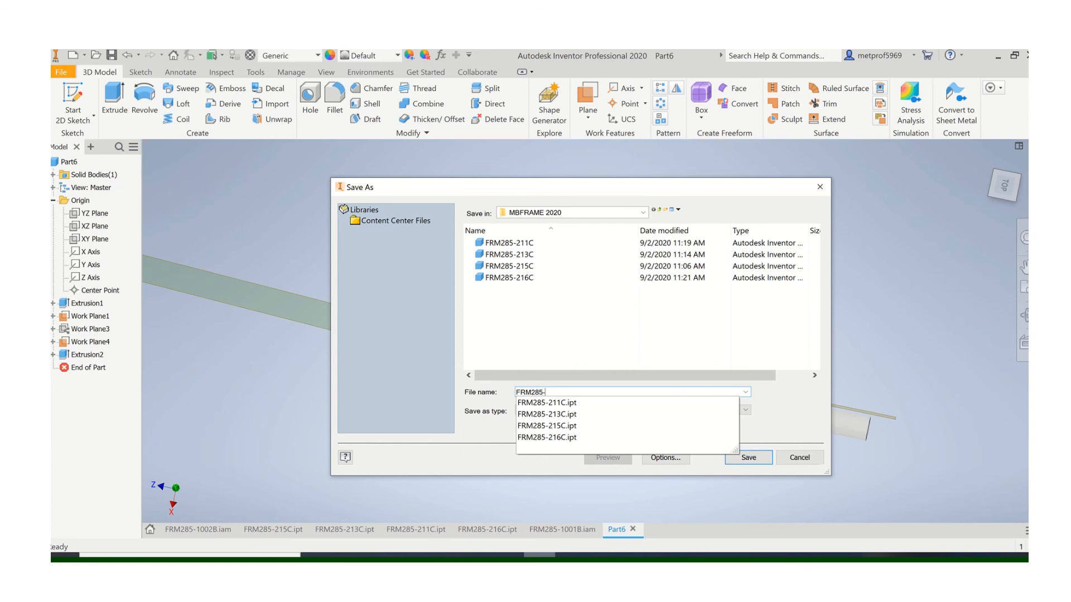
text(-210C)
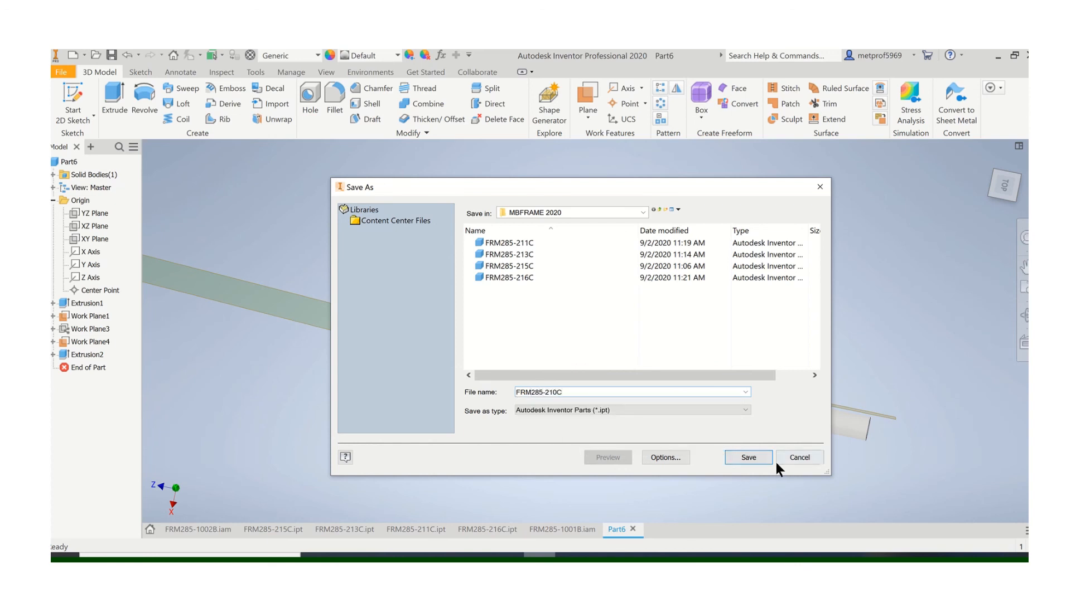
click(774, 462)
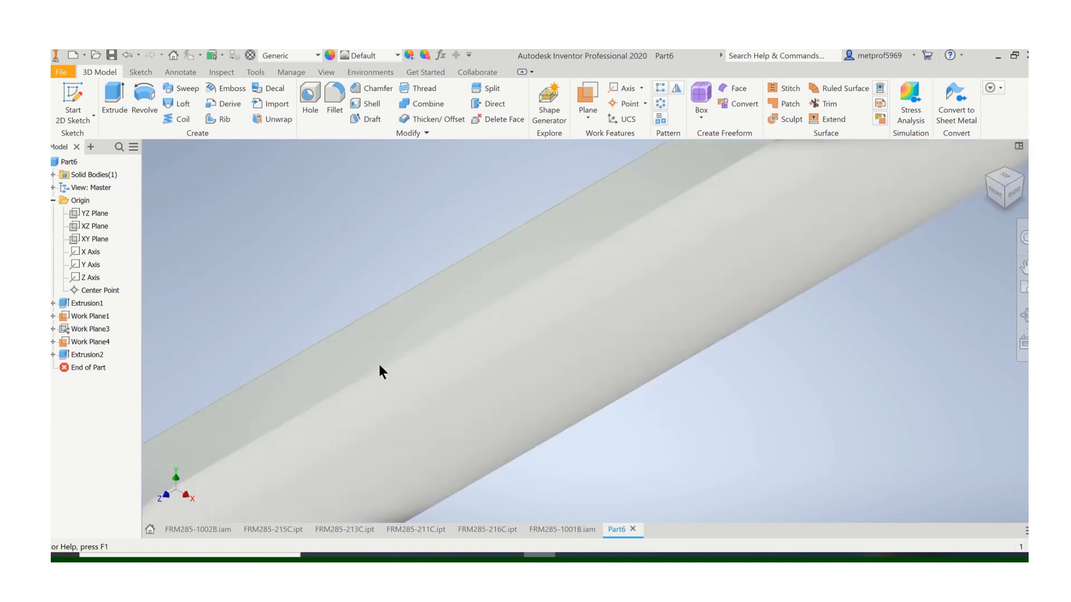
scroll(607, 386, down, 3)
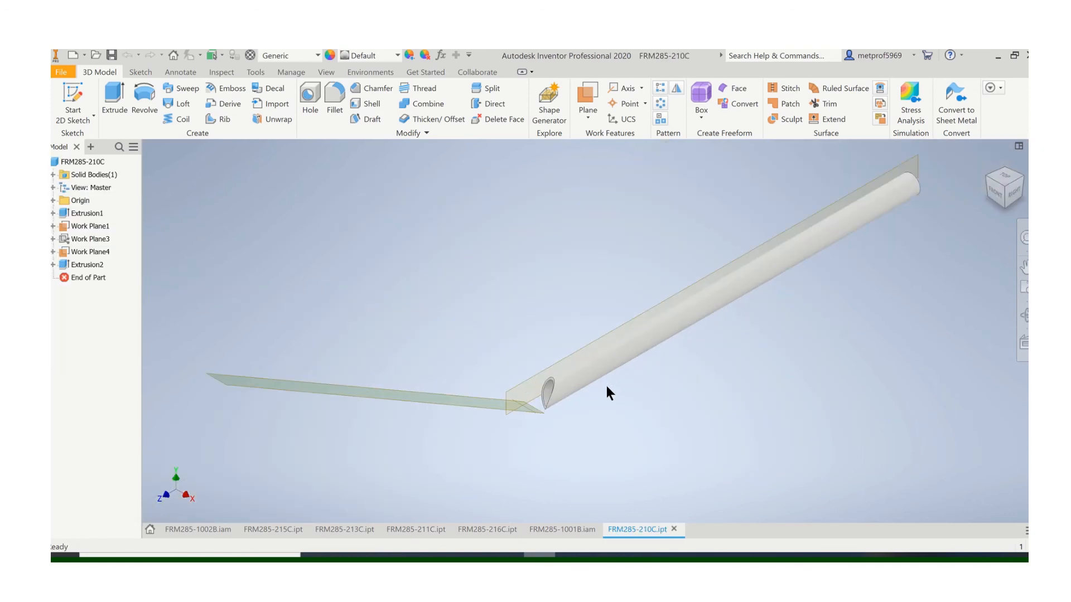
- Switch to the FRM285-1001B assembly and view all its joined tubes
click(577, 529)
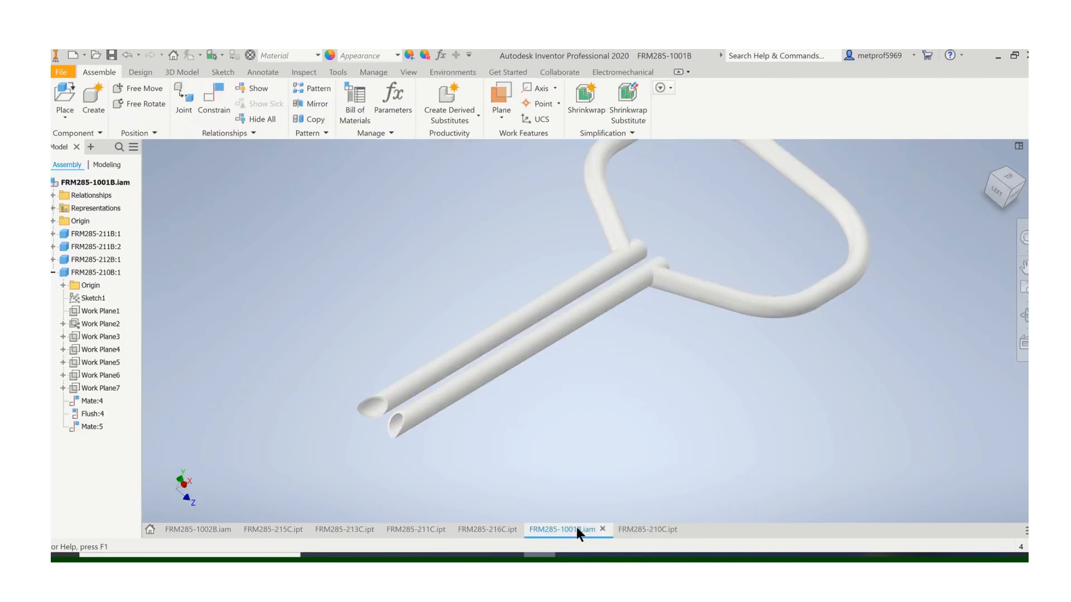
scroll(484, 344, up, 3)
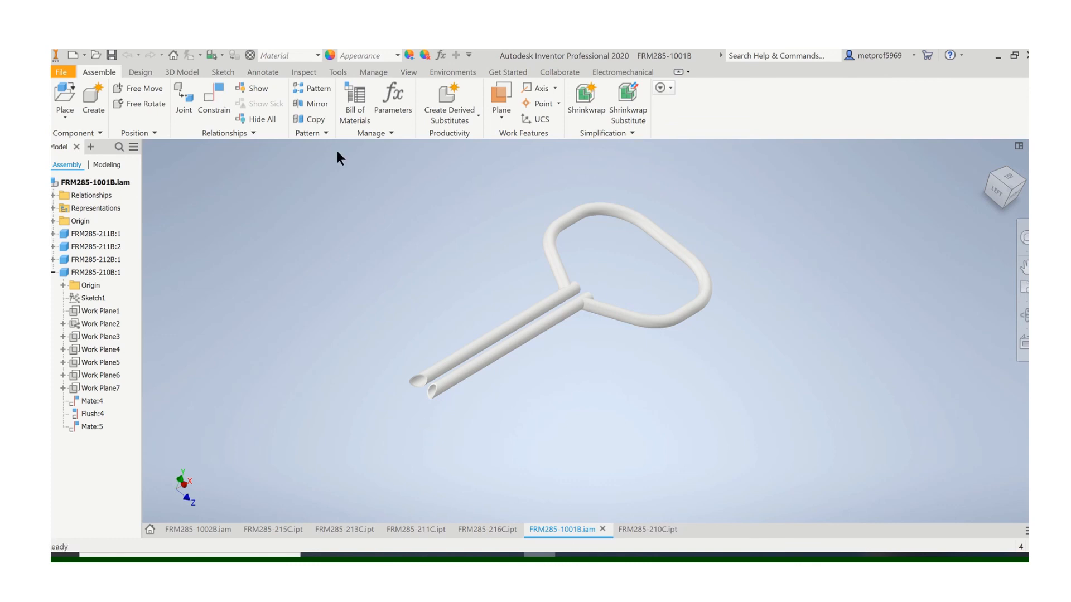
mouse_move(453, 46)
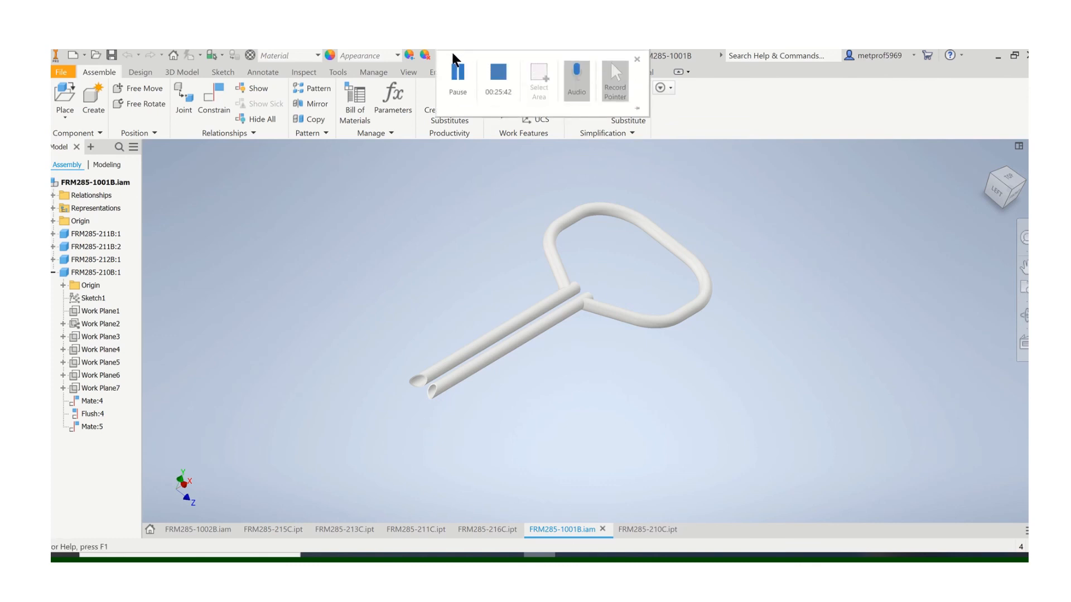